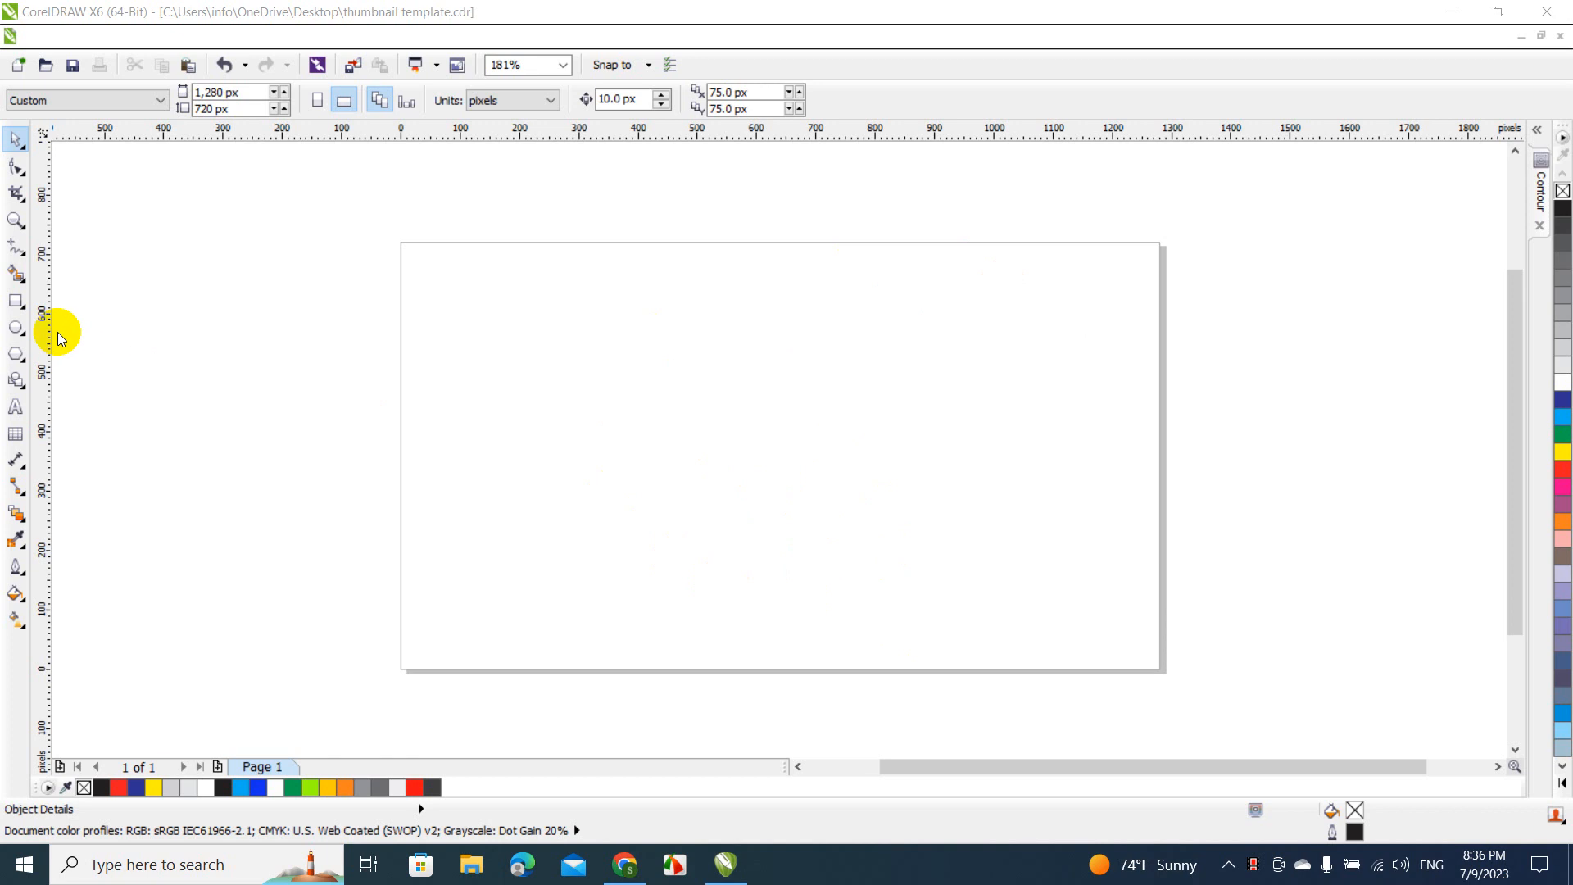
Draw a circle about 689 px in diameter over the middle of the page with the Ellipse tool.
click(18, 329)
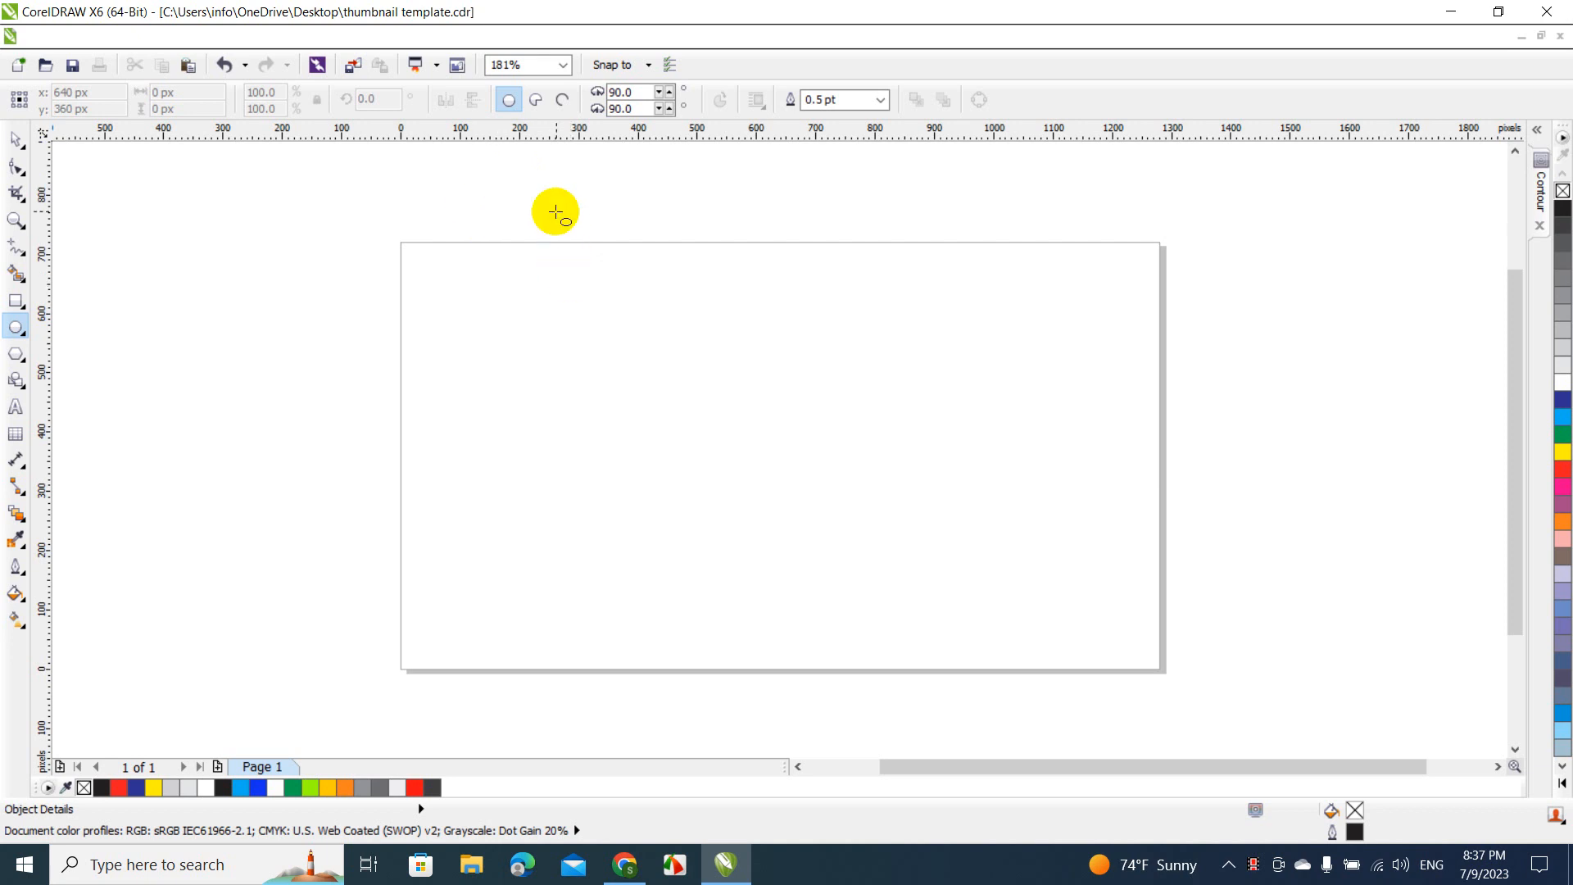
drag(555, 211, 926, 620)
click(15, 140)
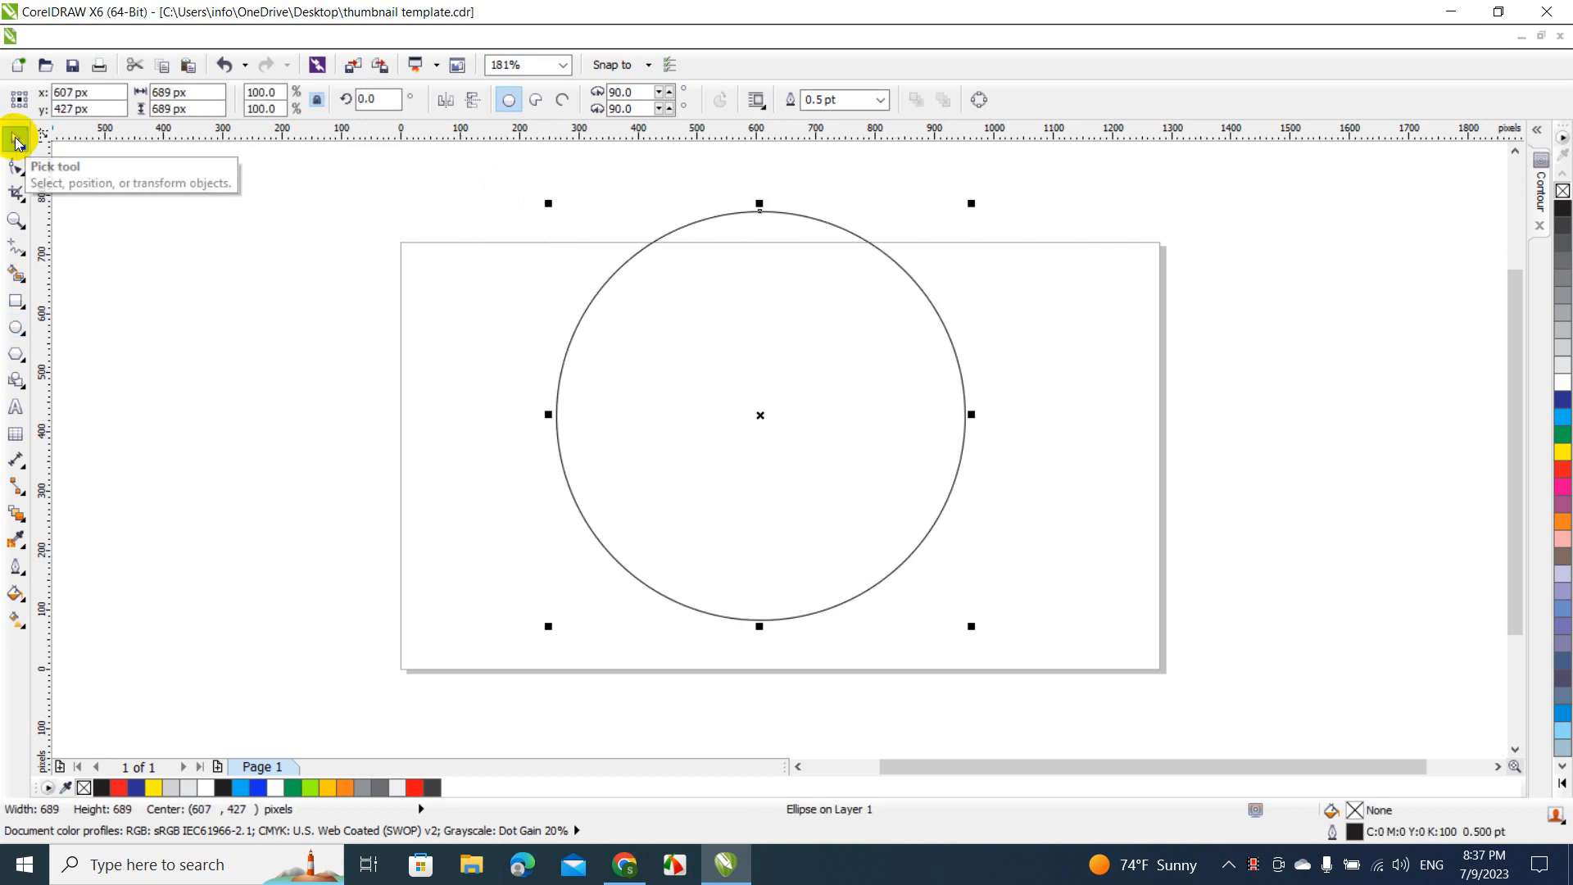
Fill the circle with blue (R17 G48 B237) and remove its outline.
click(258, 788)
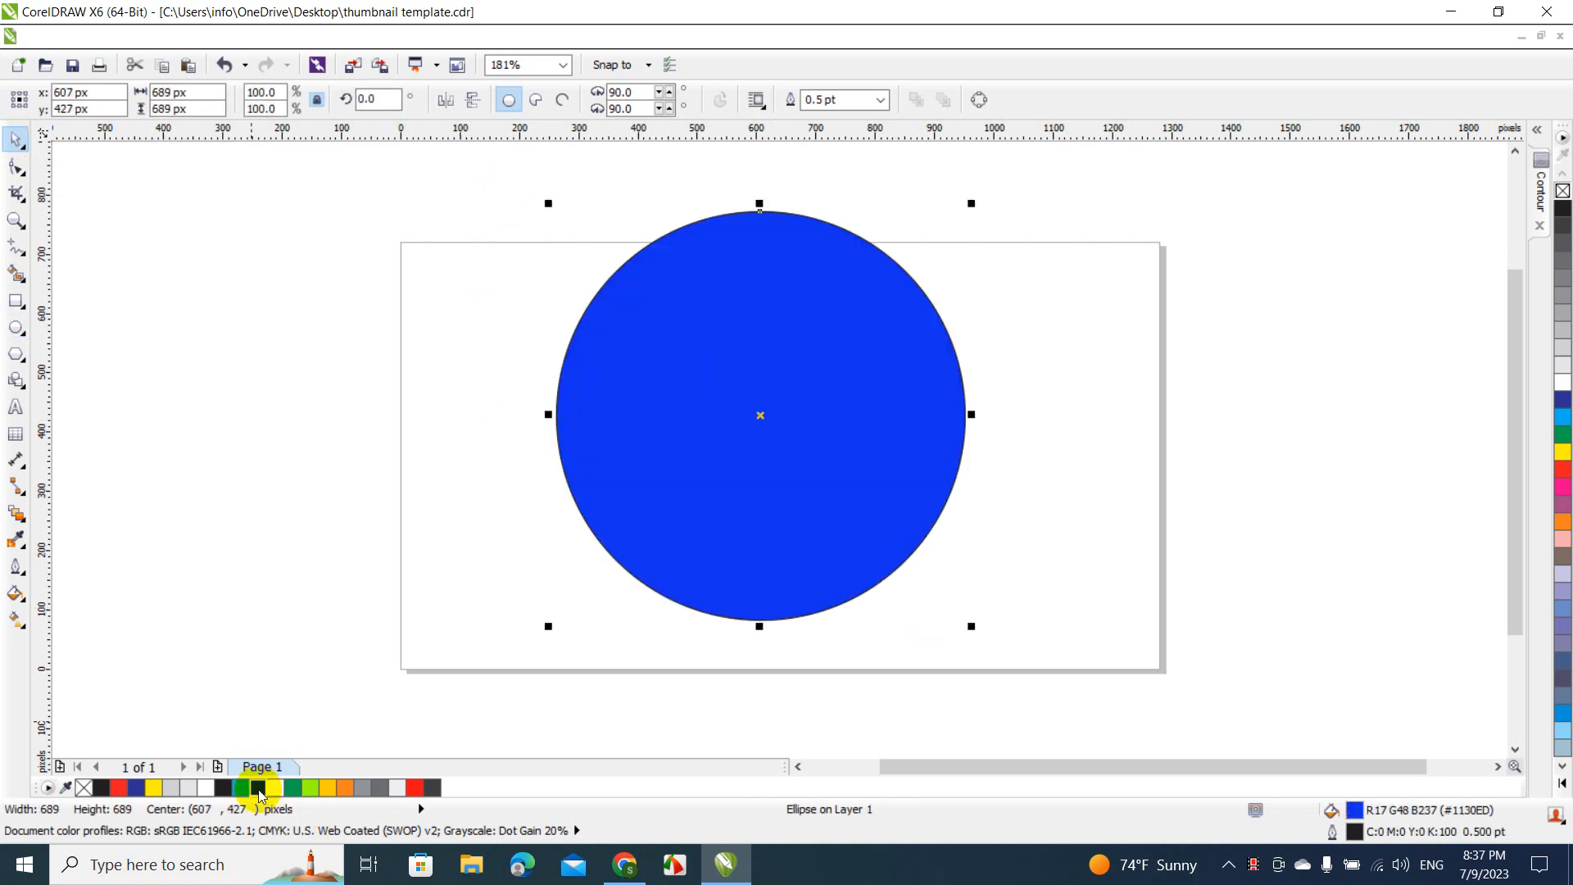
right_click(1562, 192)
click(1139, 317)
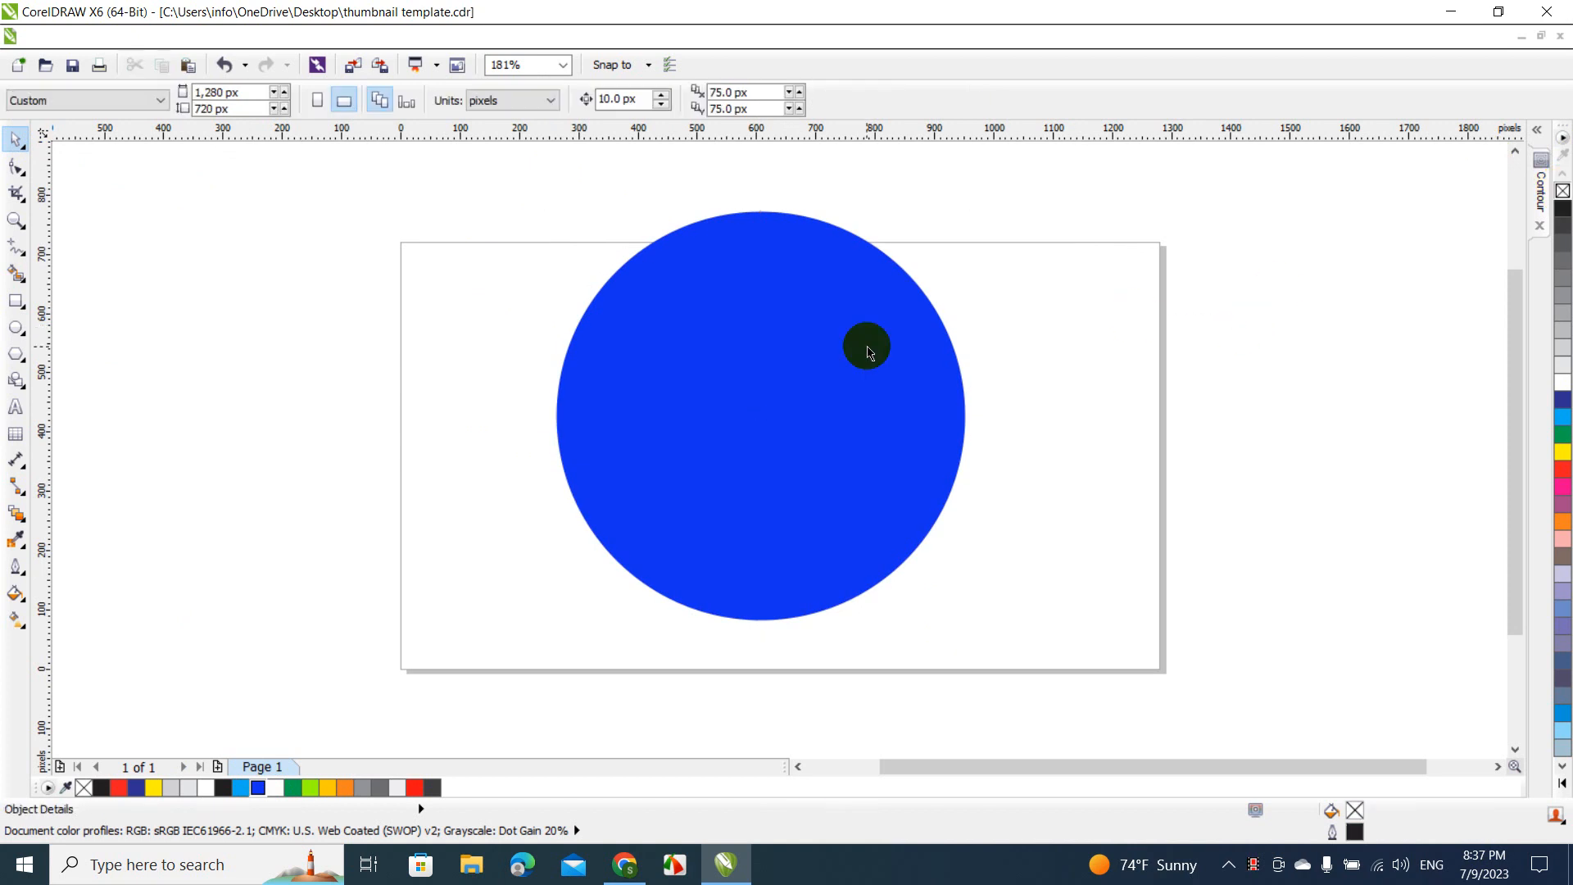
Place a copy of the blue circle to the right of the original and scale it down to about 514 px.
click(869, 353)
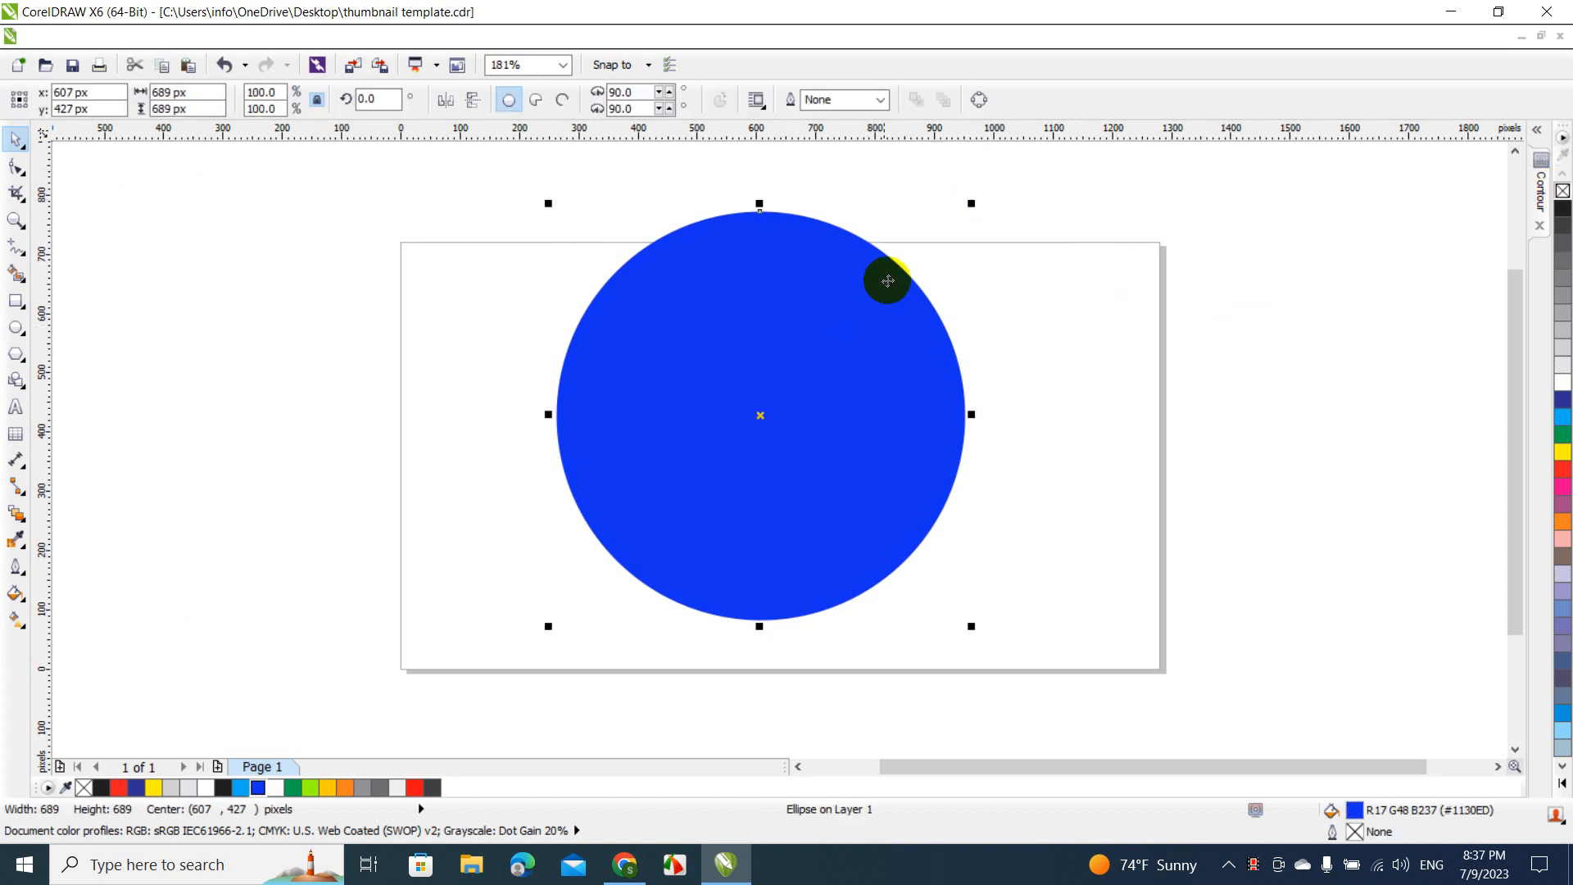
drag(884, 285, 1312, 268)
click(1336, 300)
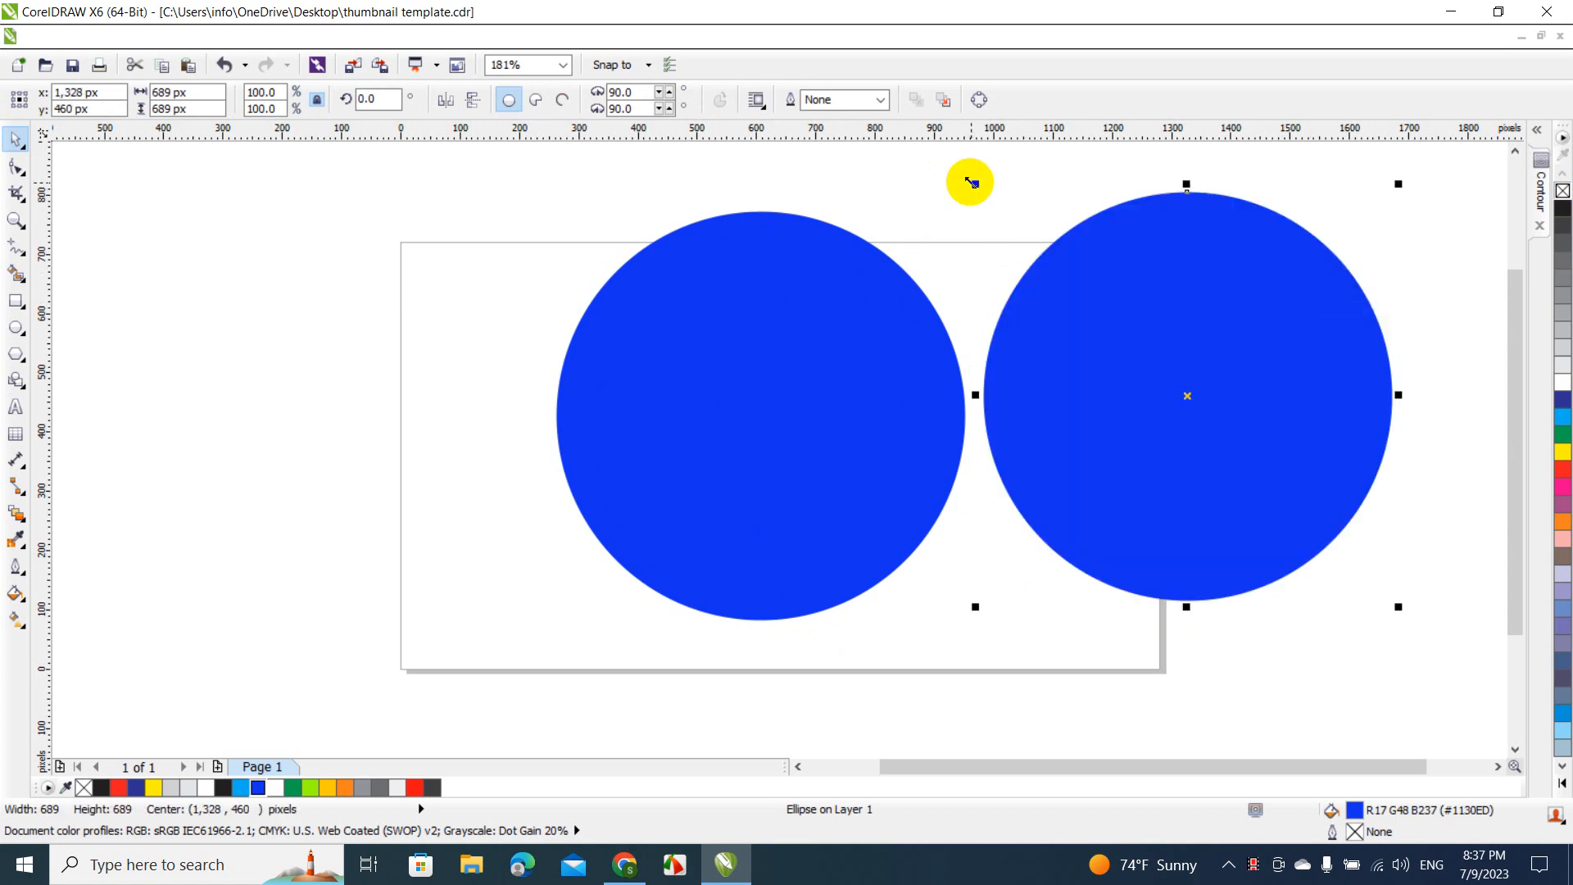
drag(972, 183, 1075, 283)
click(379, 355)
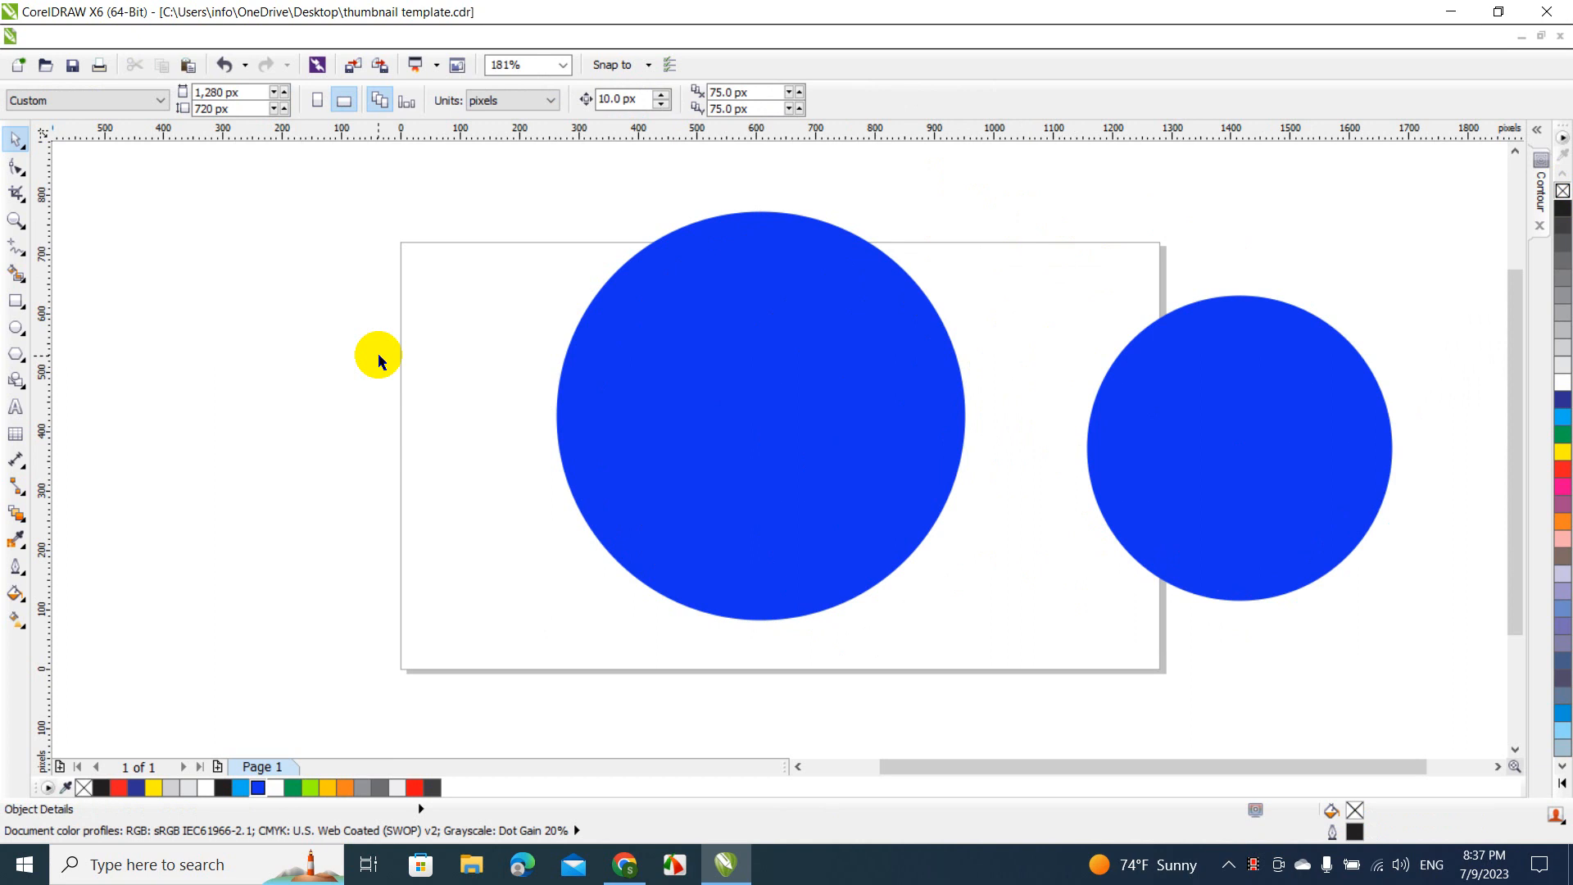
Draw a rectangle about 938 by 392 px across the lower half of the smaller circle, extending past both of its sides.
click(16, 309)
drag(1040, 438, 1424, 670)
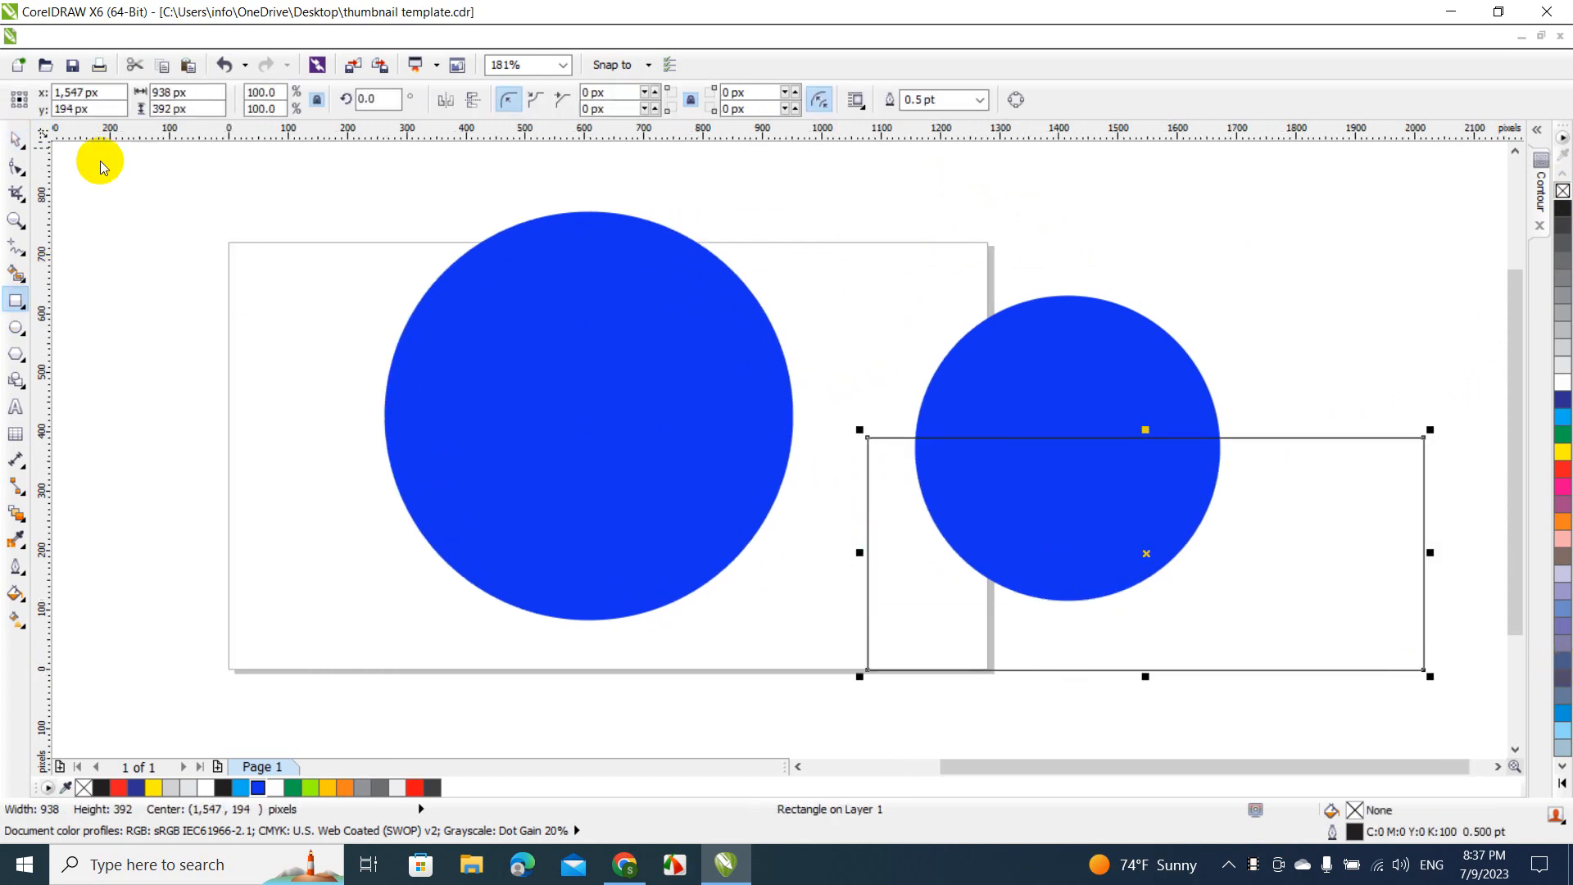
click(16, 139)
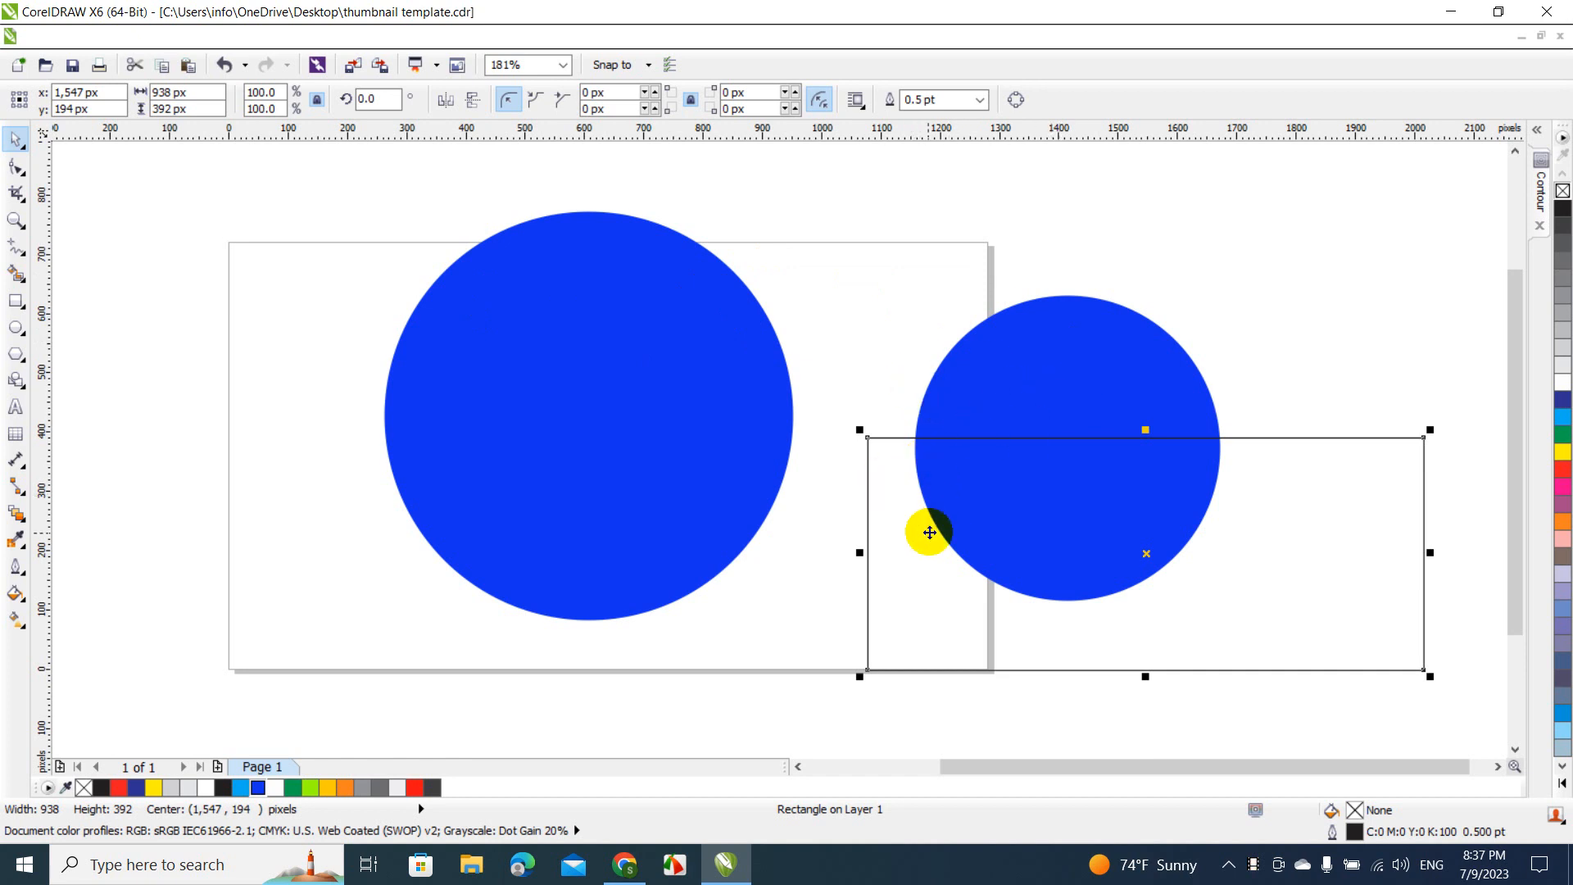
click(930, 533)
drag(929, 533, 899, 533)
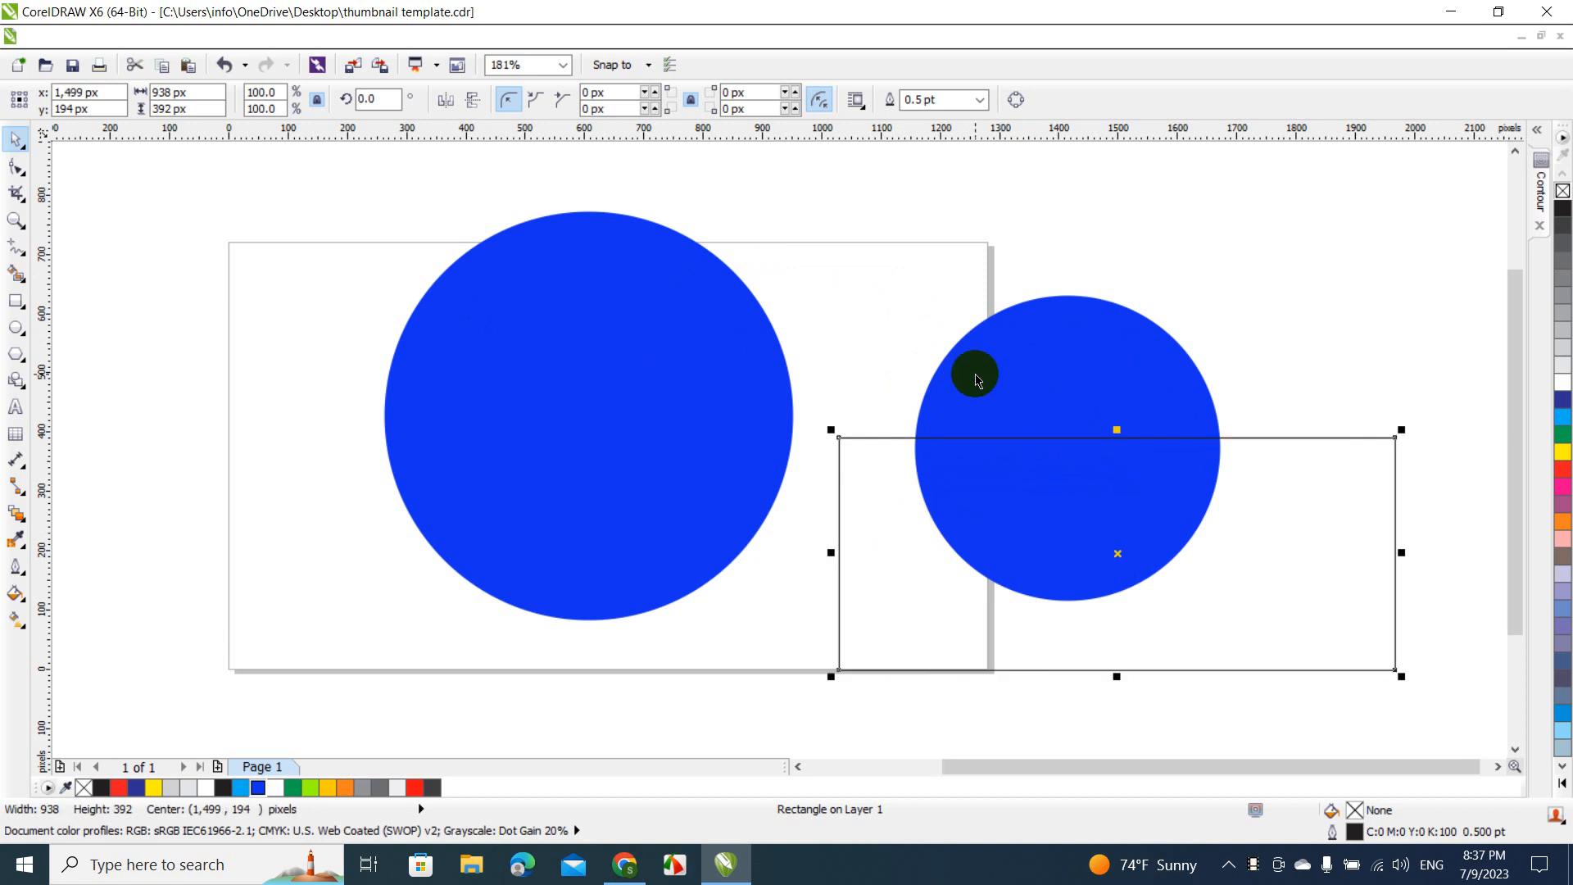
Trim the smaller circle with the rectangle to leave its upper half, and delete the rectangle.
shift+click(1033, 361)
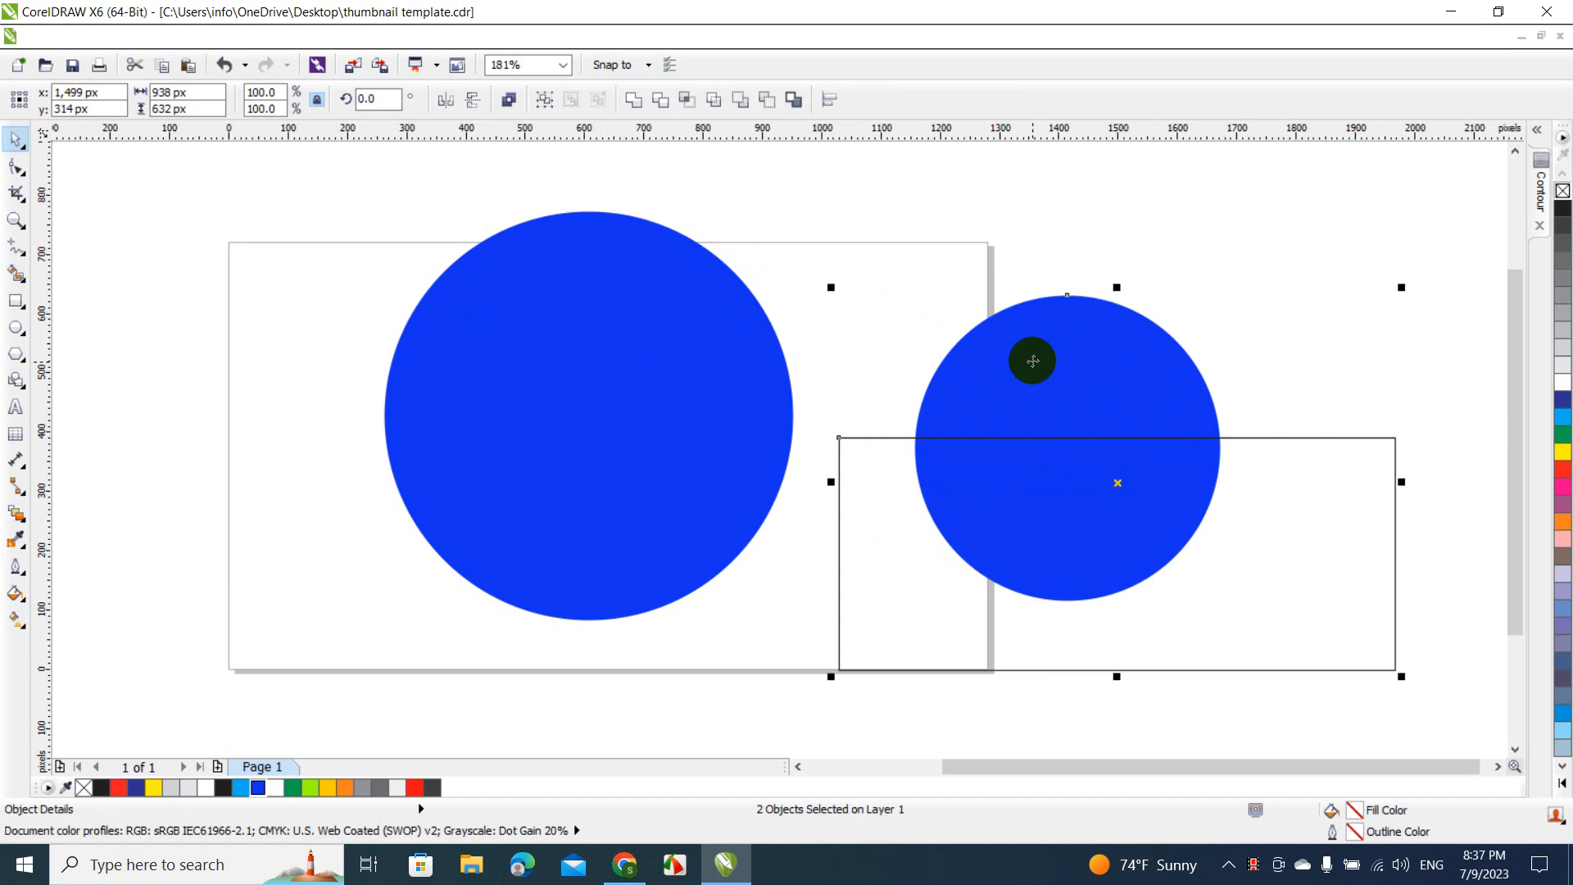
click(663, 105)
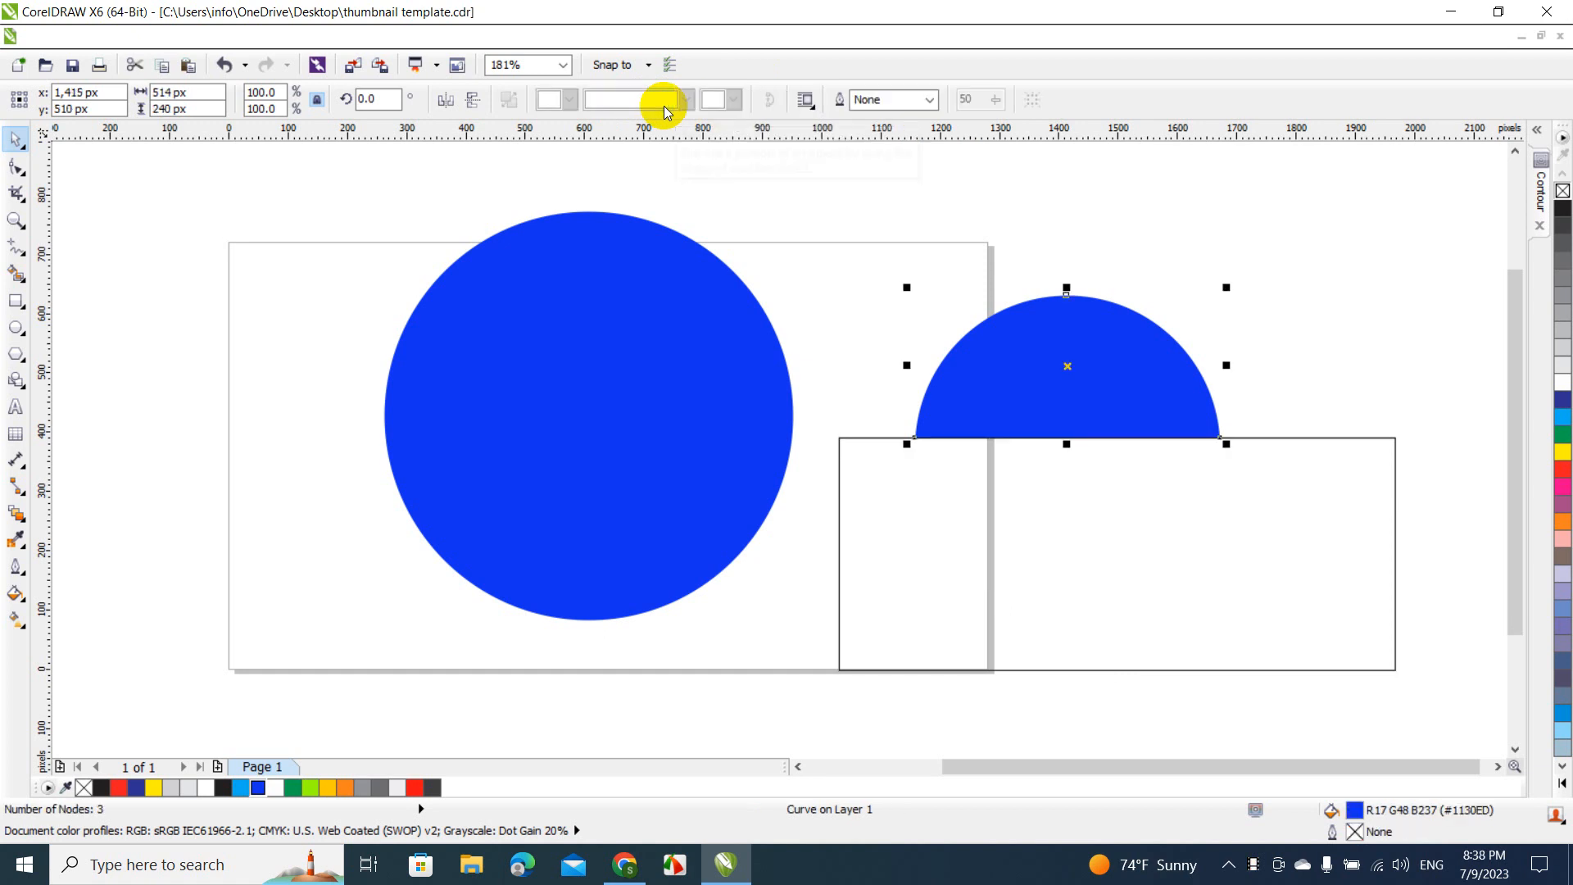
click(1009, 556)
key(Delete)
Fill the half circle green and fit it, enlarged to about 646 px wide, centred horizontally inside the upper part of the large circle.
click(1134, 372)
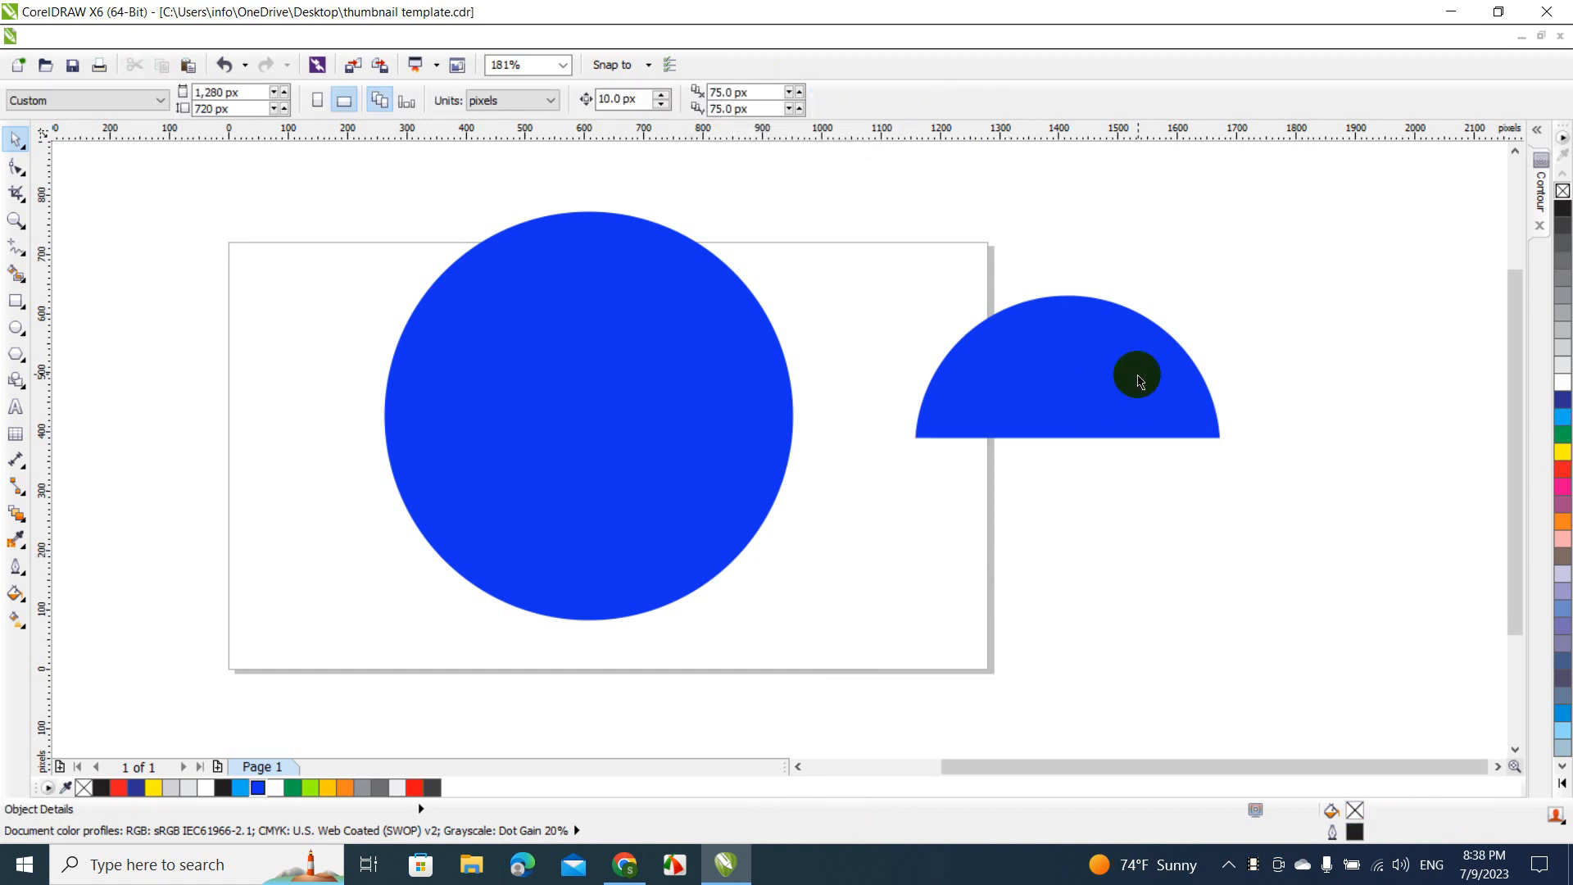
click(1564, 436)
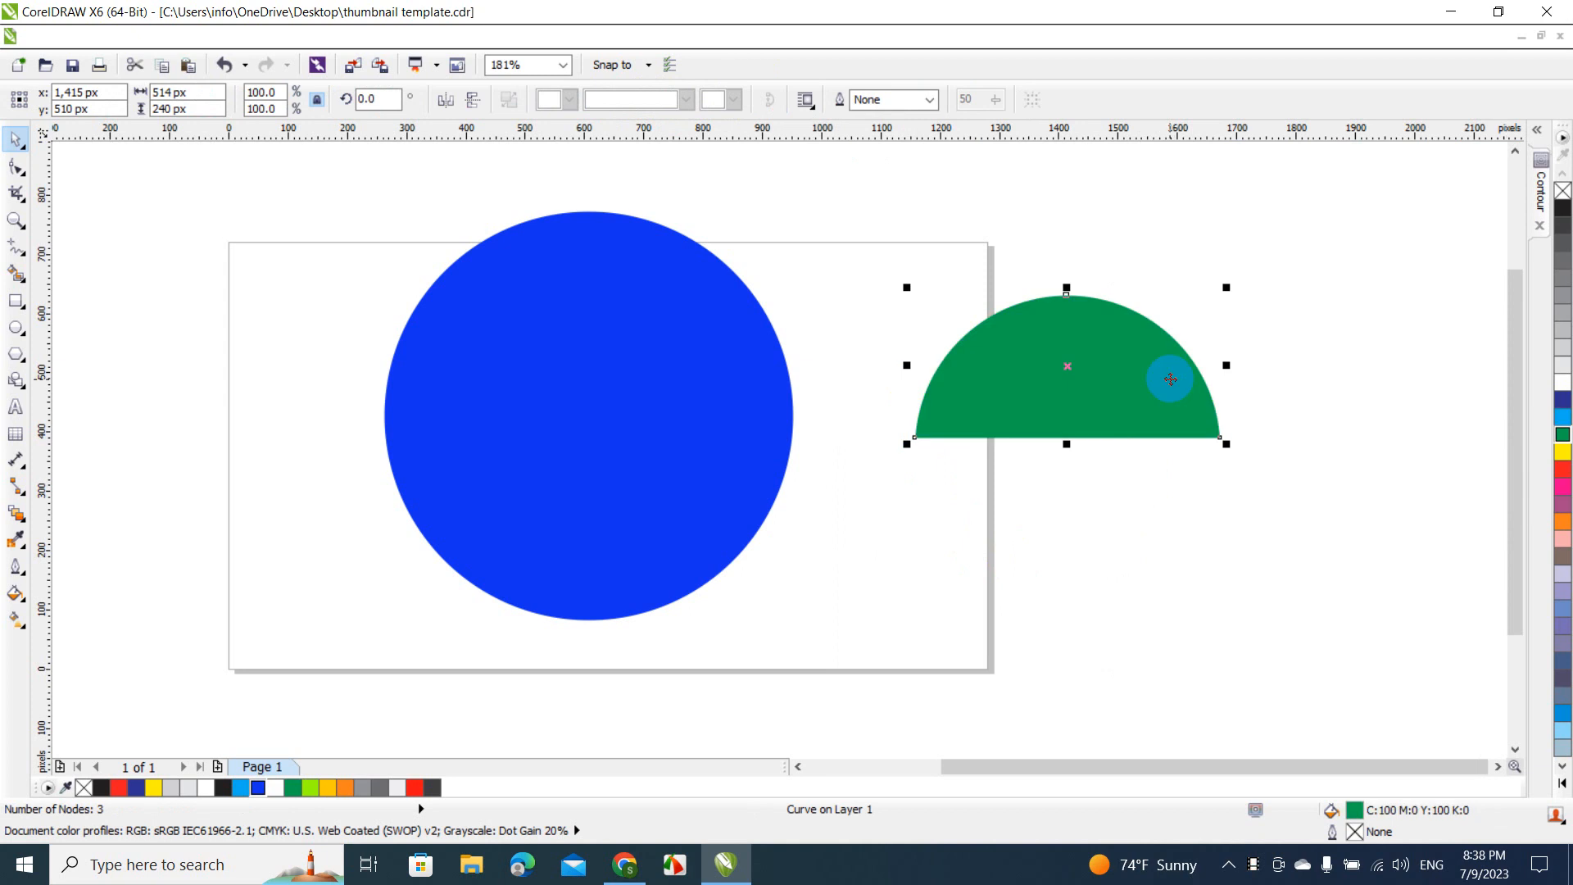
drag(1170, 380, 686, 328)
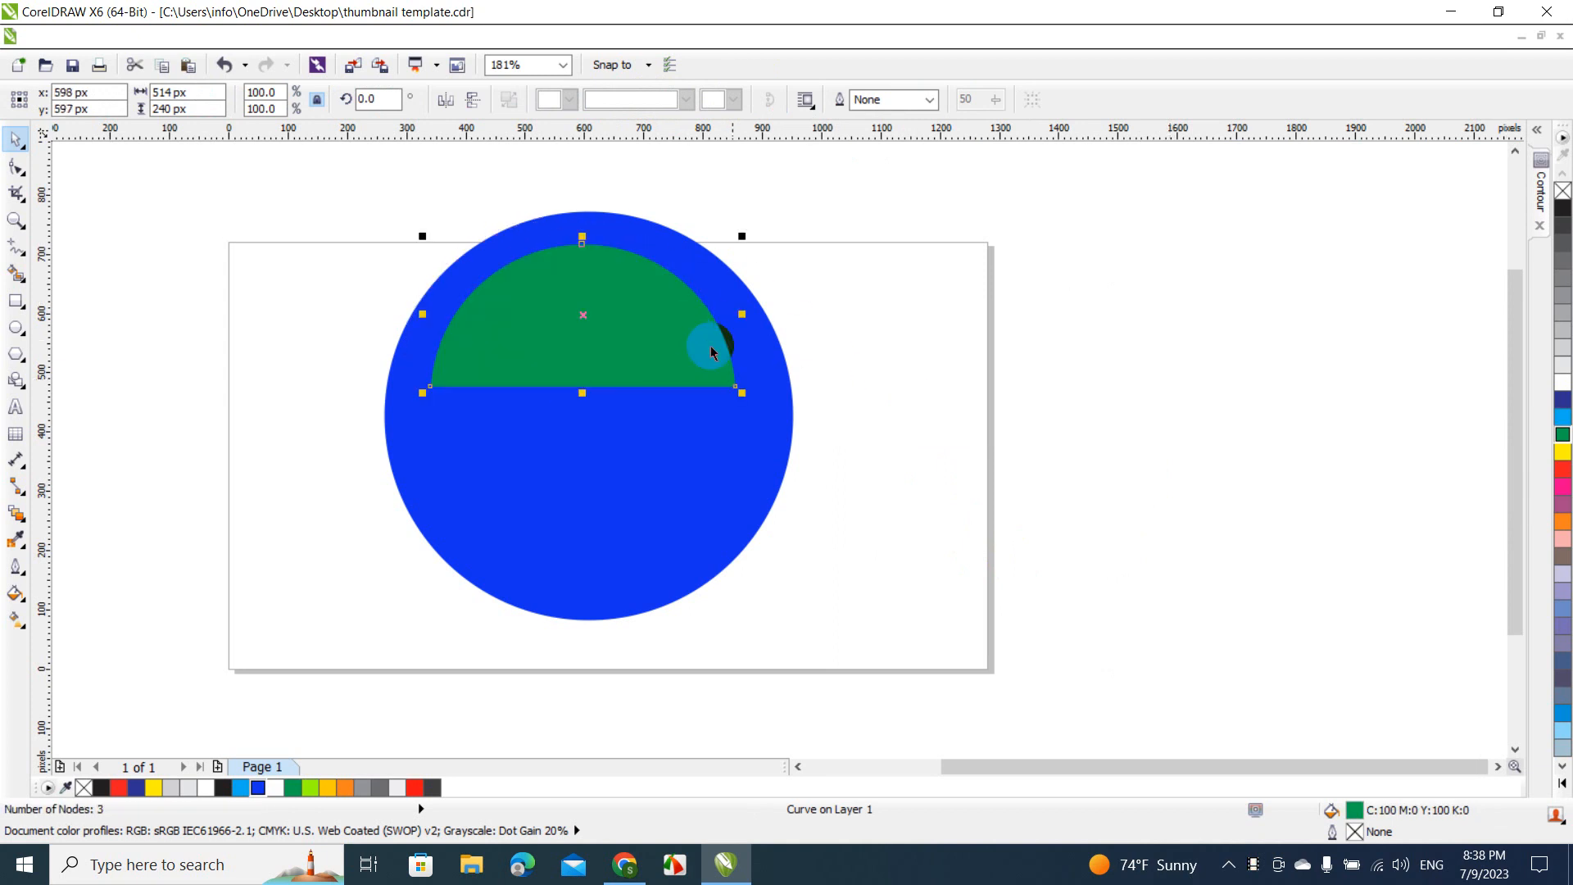
drag(742, 394, 820, 430)
drag(708, 379, 673, 358)
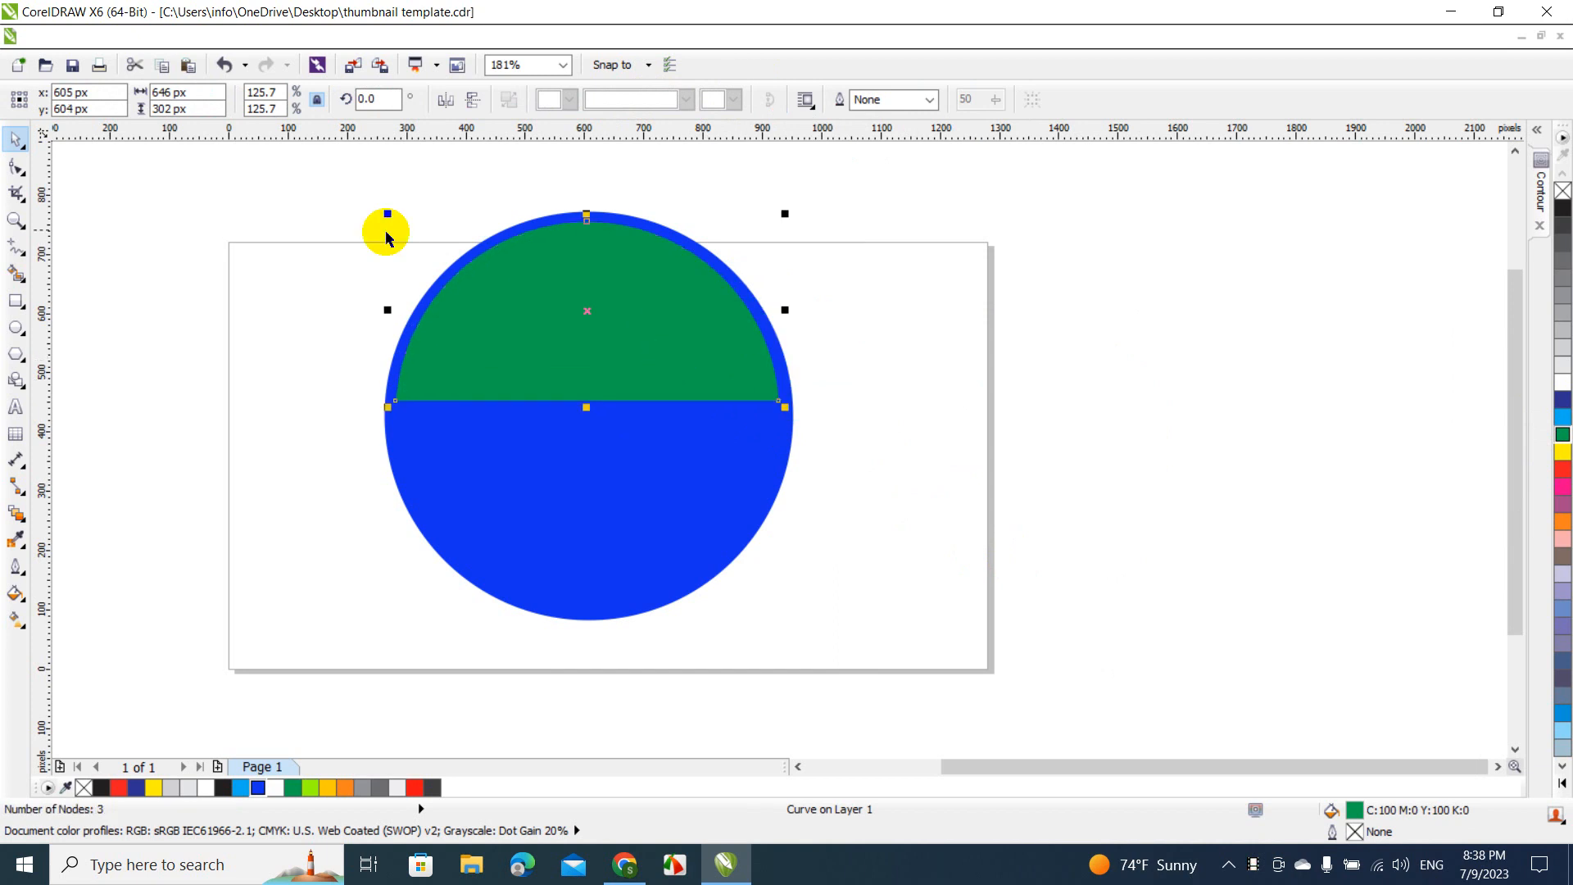
drag(307, 199, 961, 728)
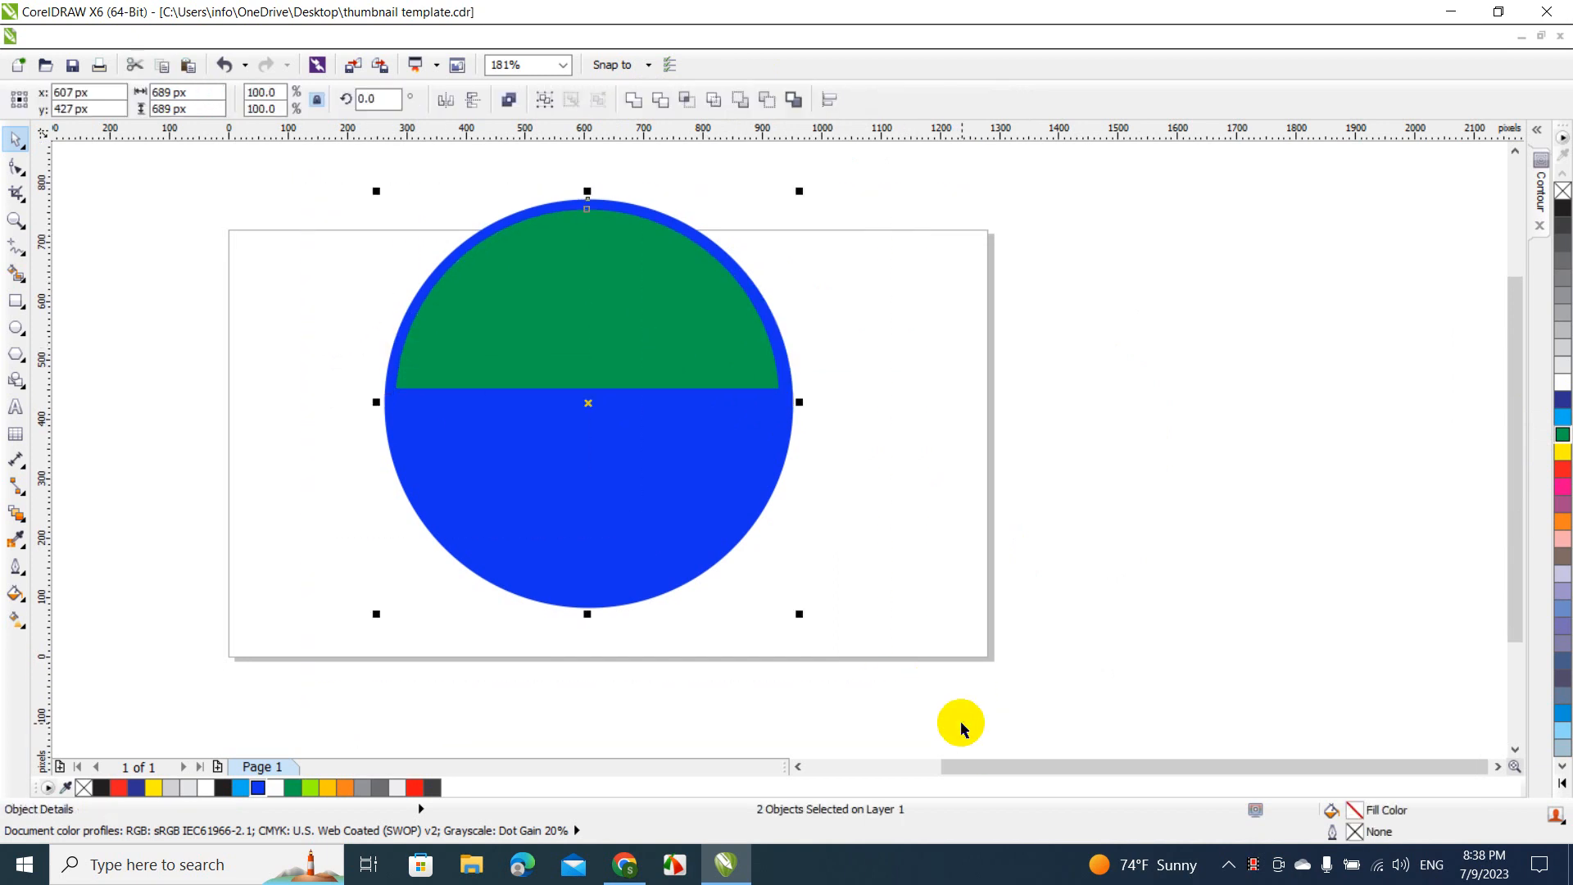
click(985, 575)
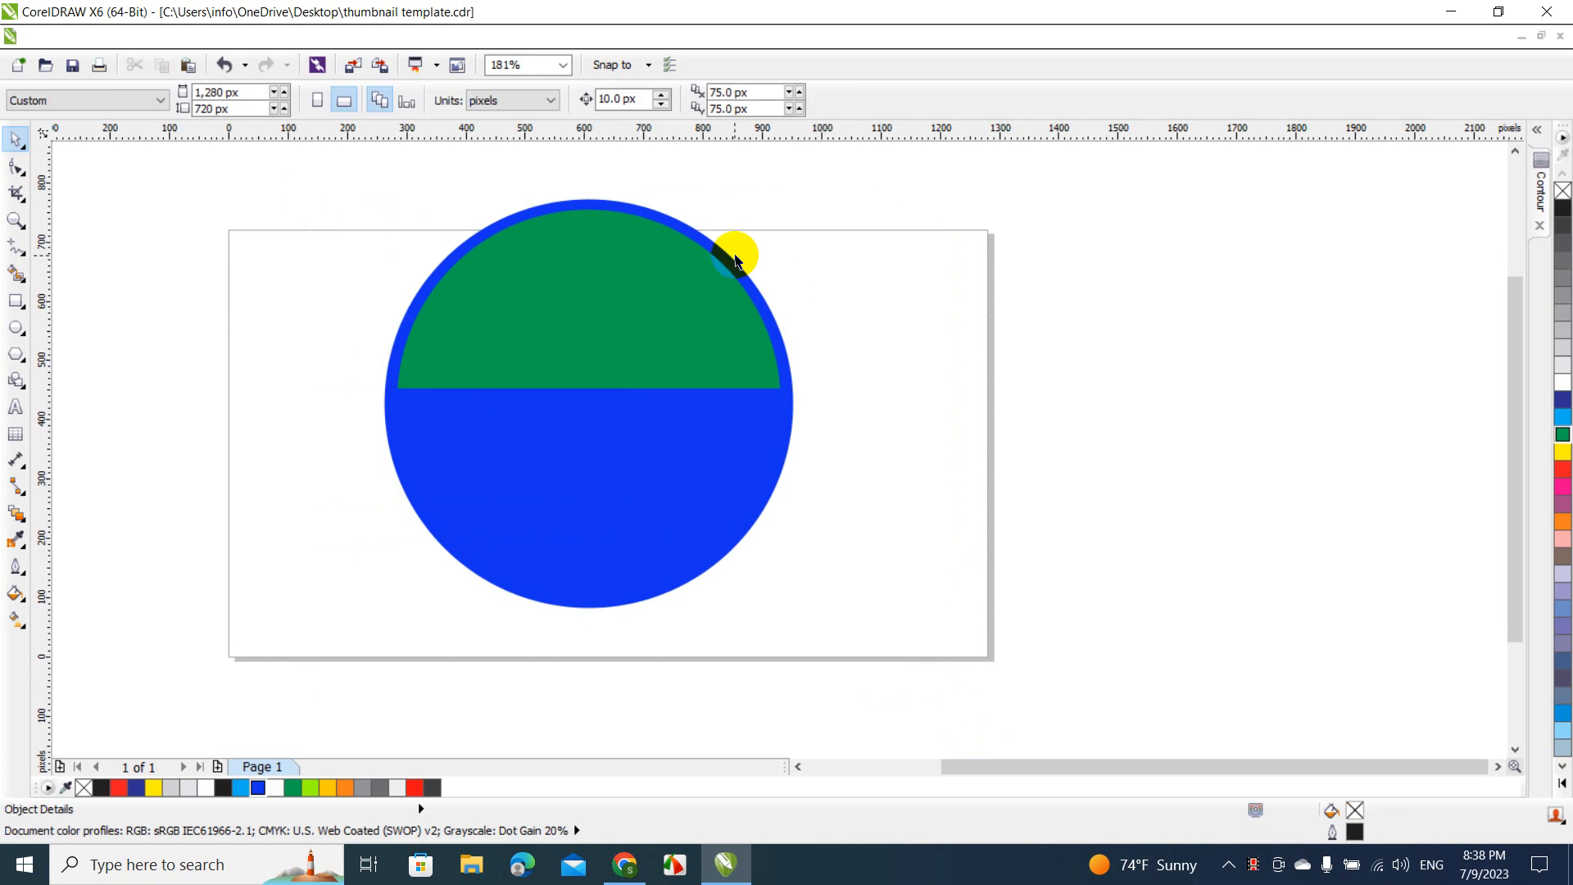
Try to trim the large blue circle with the green half circle.
click(695, 307)
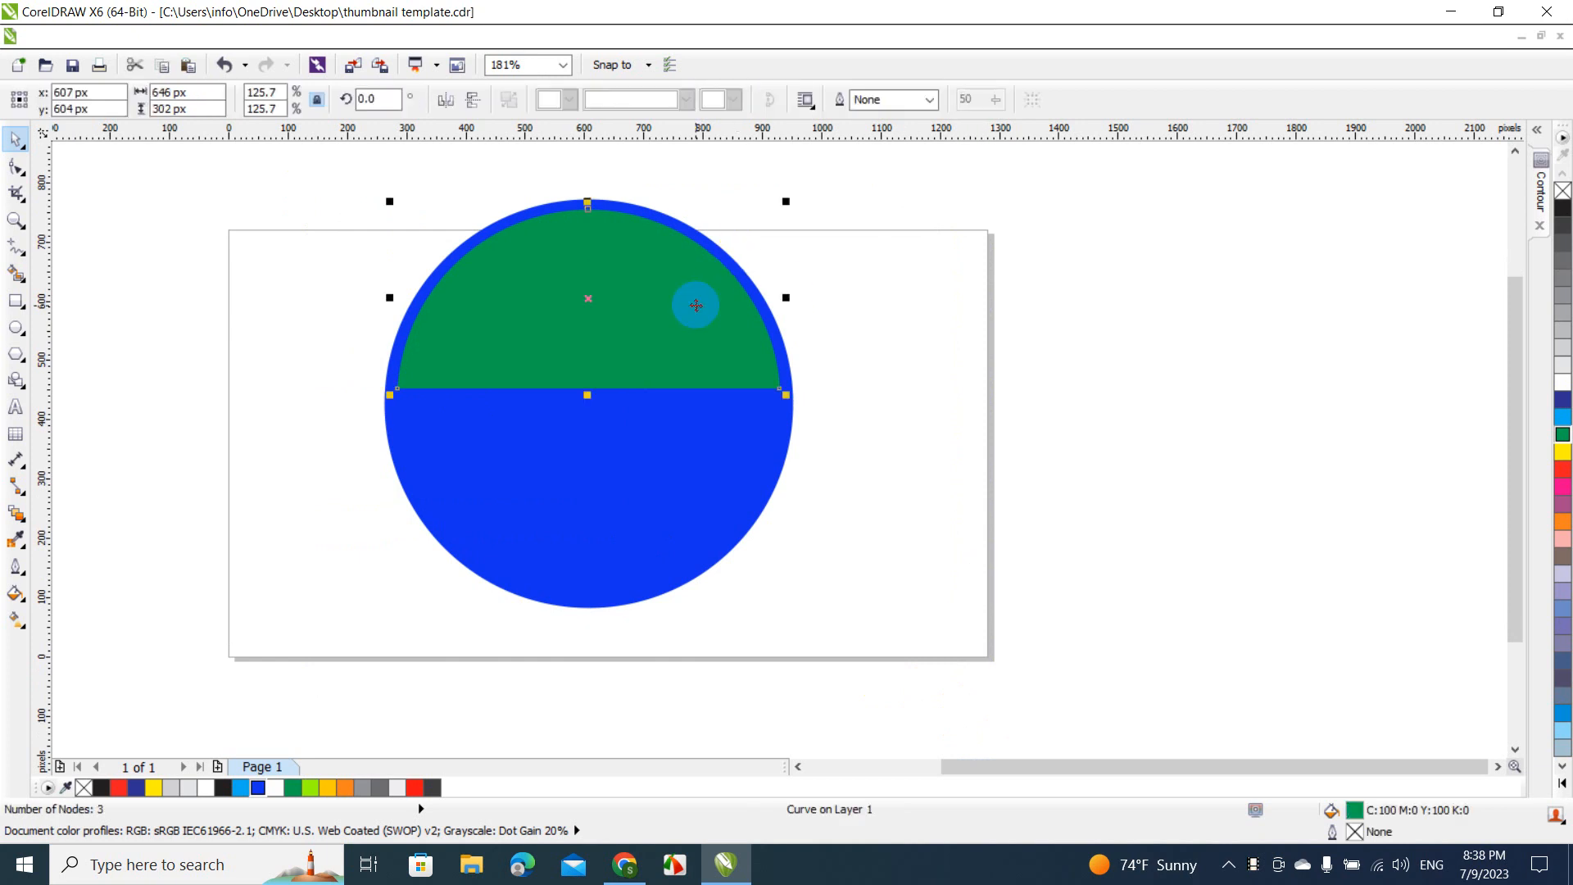
shift+click(598, 457)
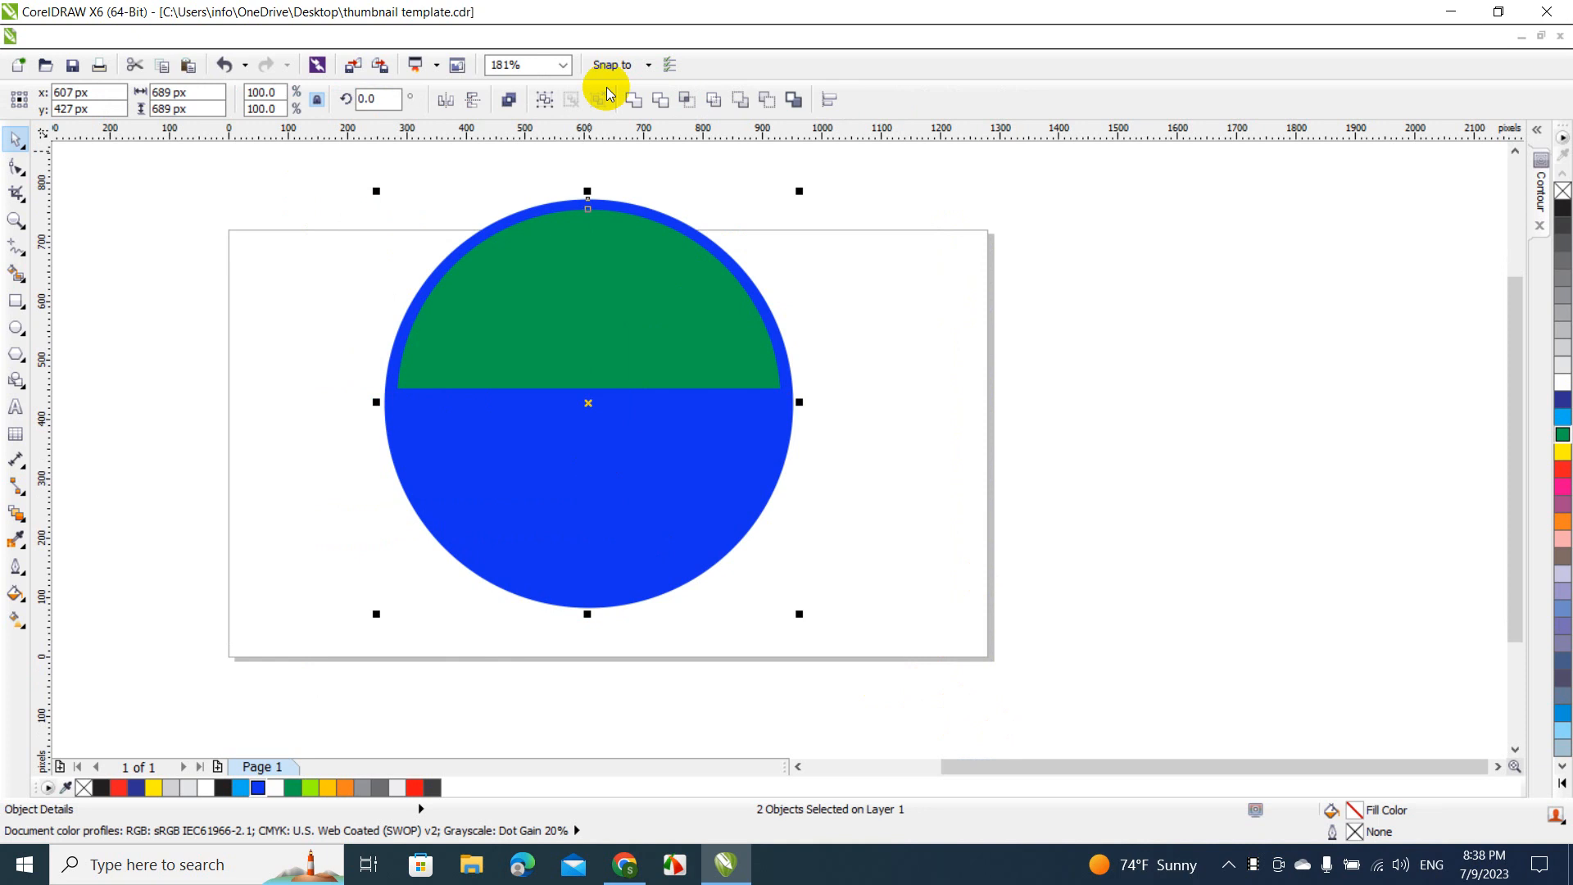
click(661, 99)
click(720, 232)
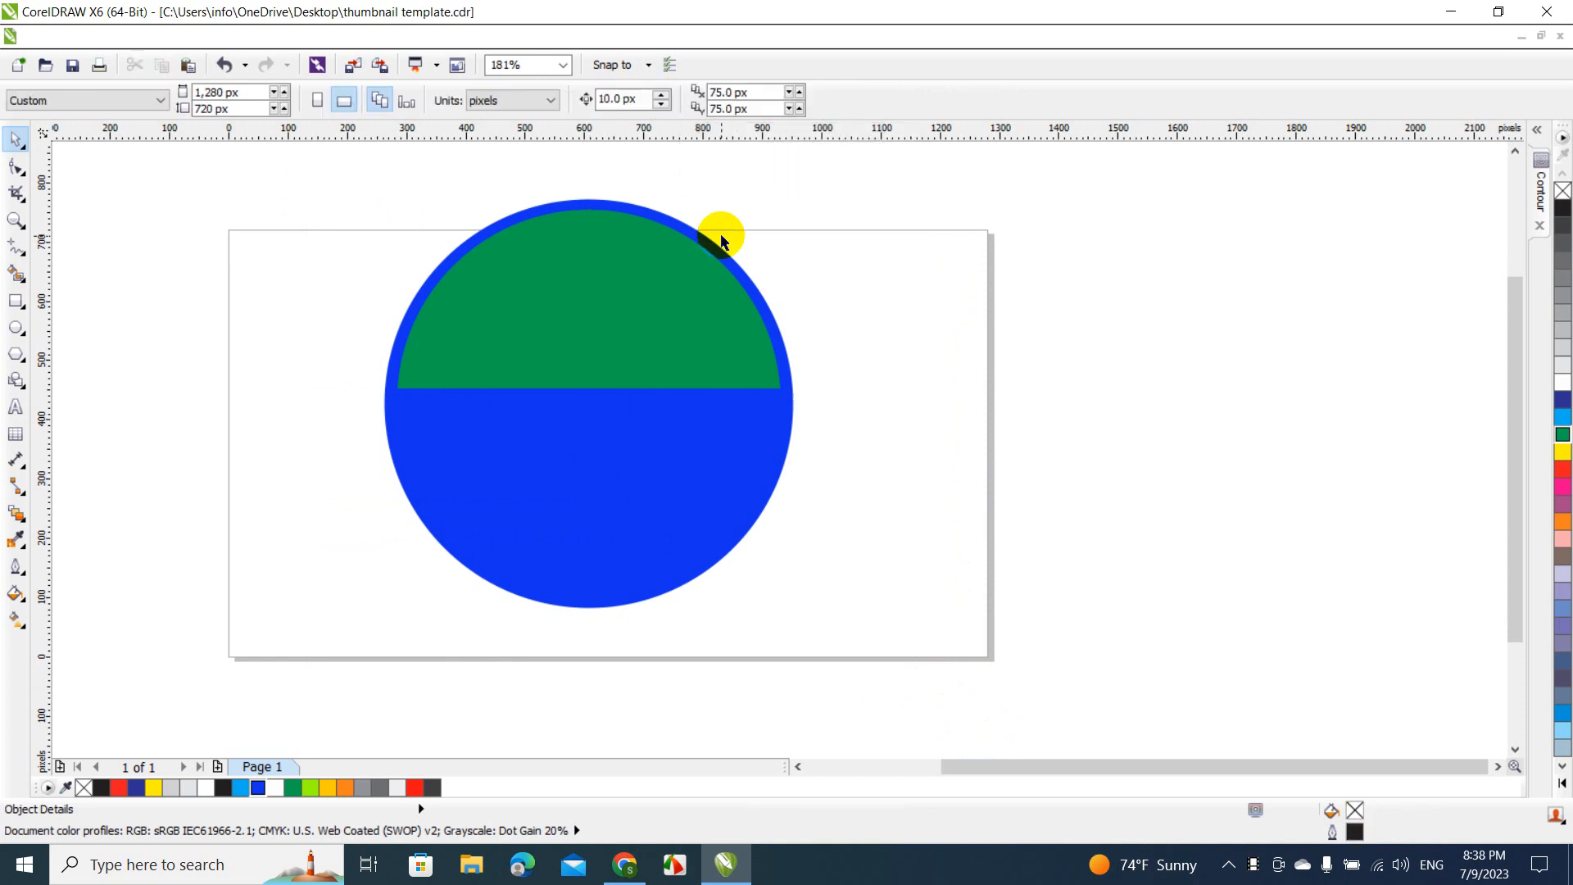
Recolour the half circle light grey (10% black) and trim the large blue circle with it.
click(680, 293)
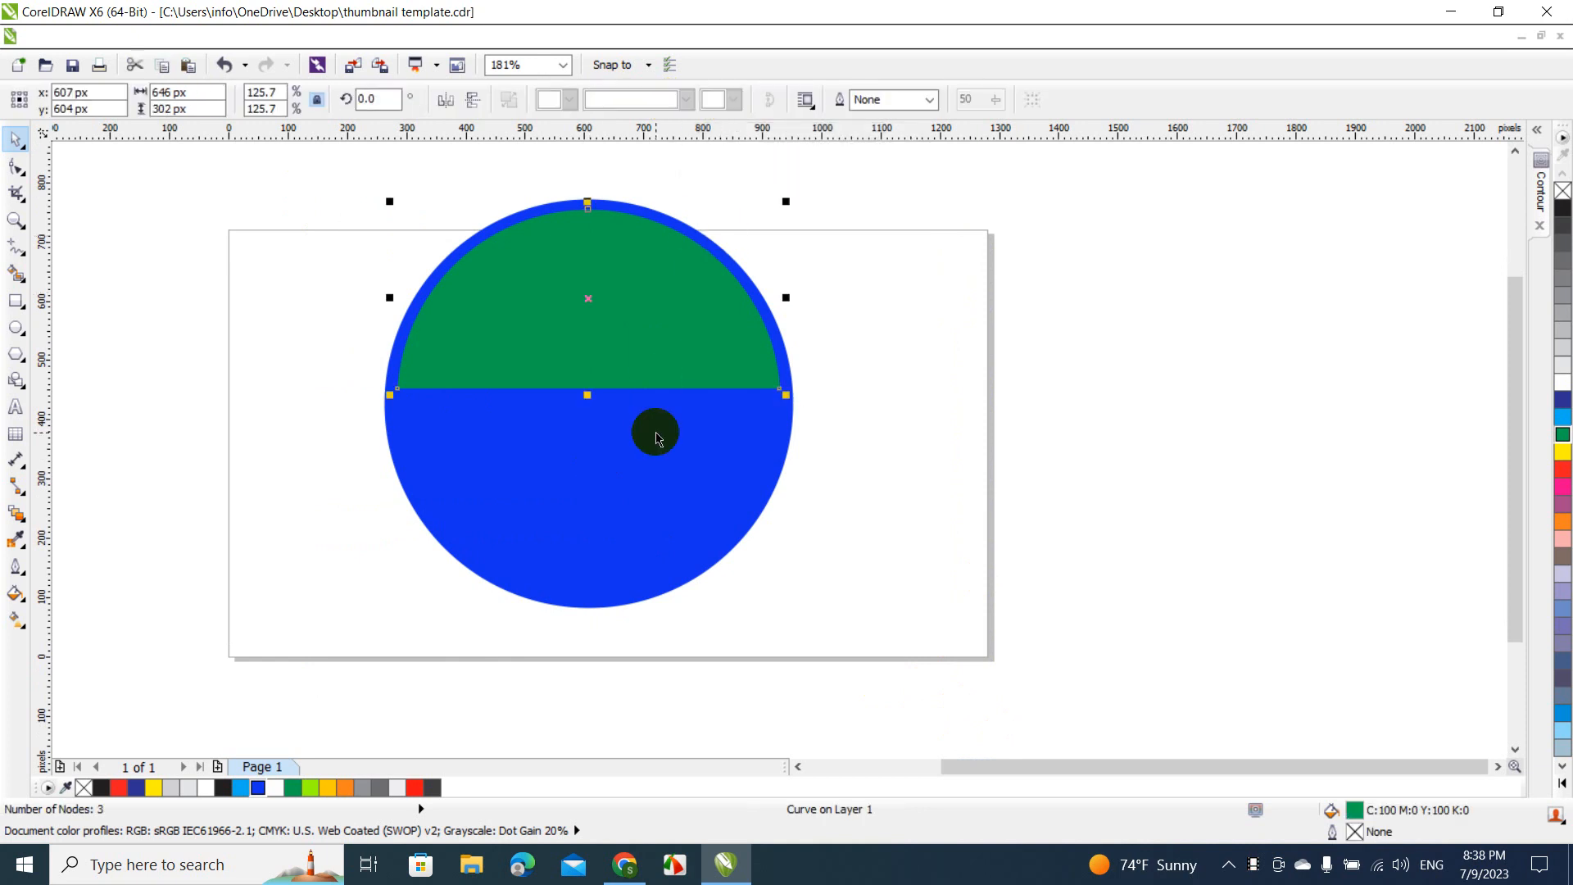
click(1563, 366)
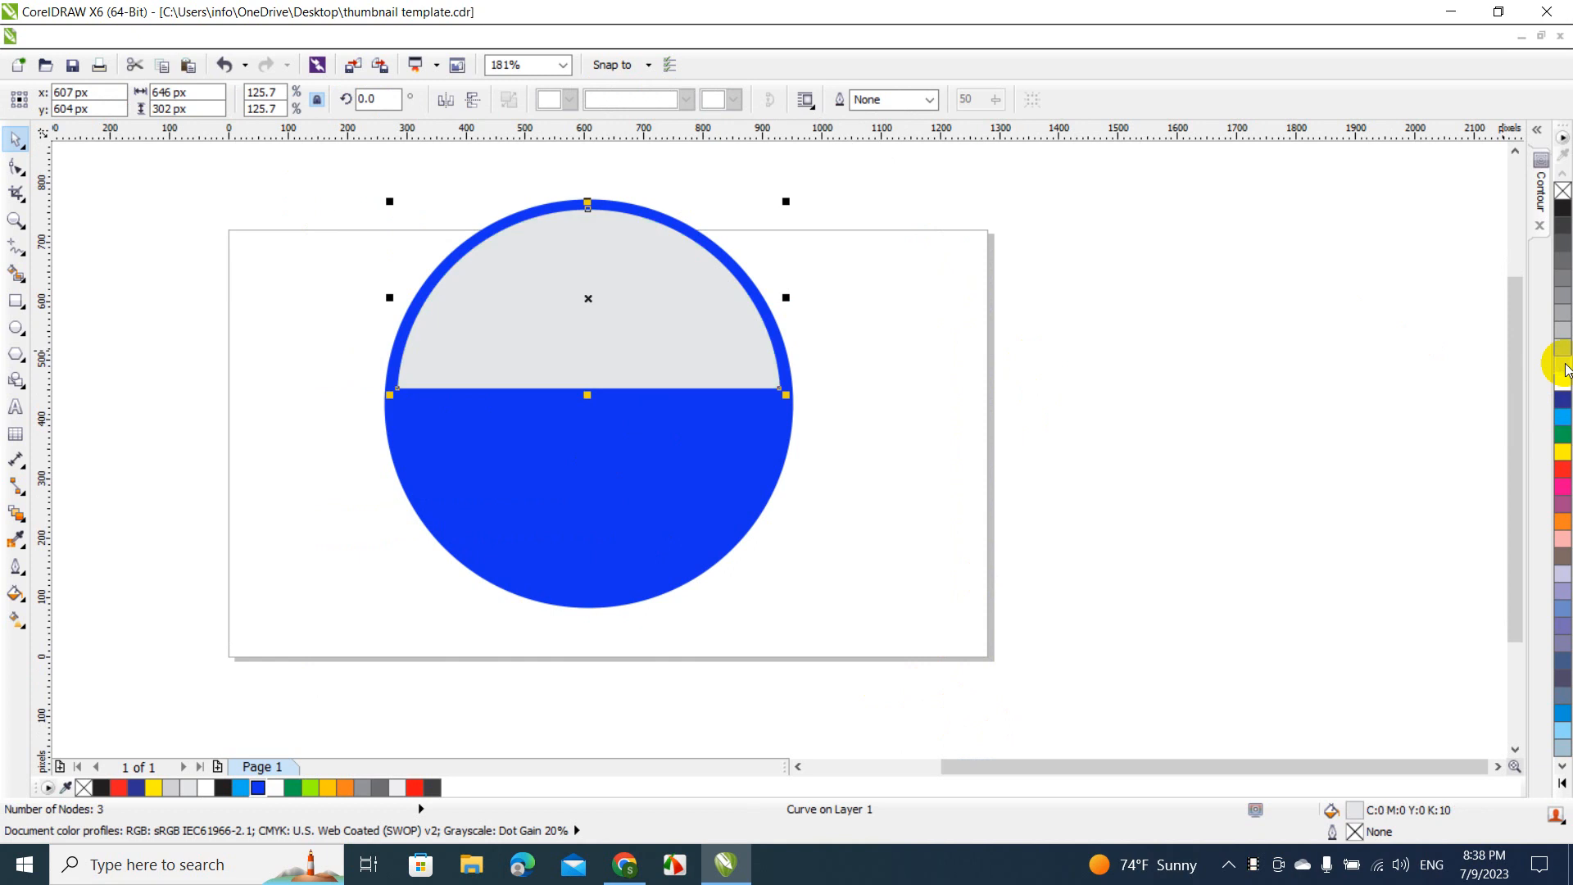
shift+click(661, 492)
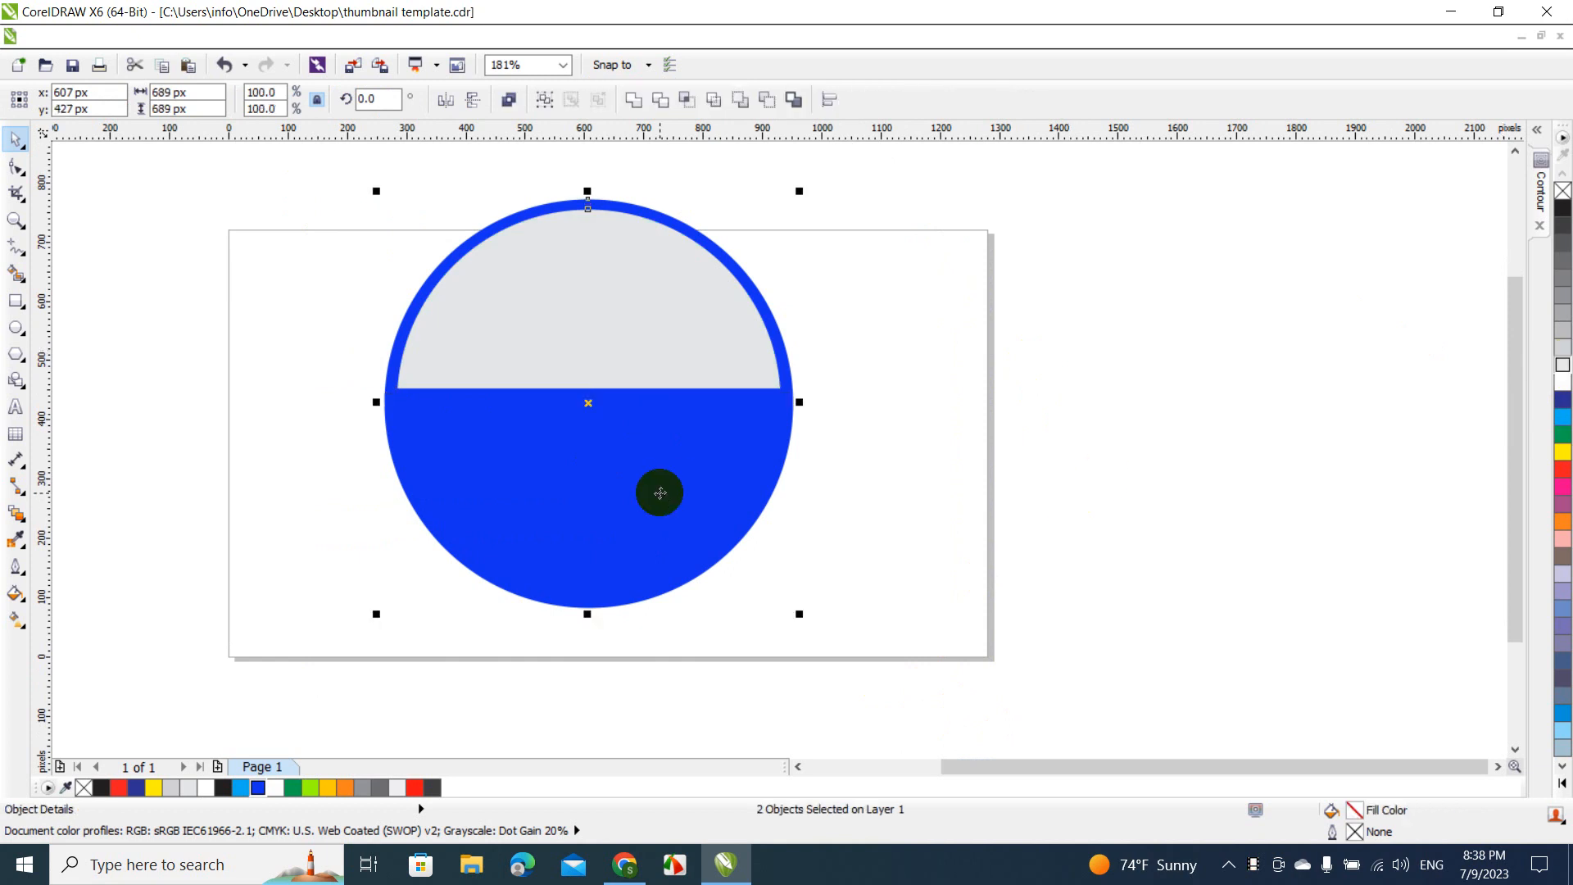
click(661, 100)
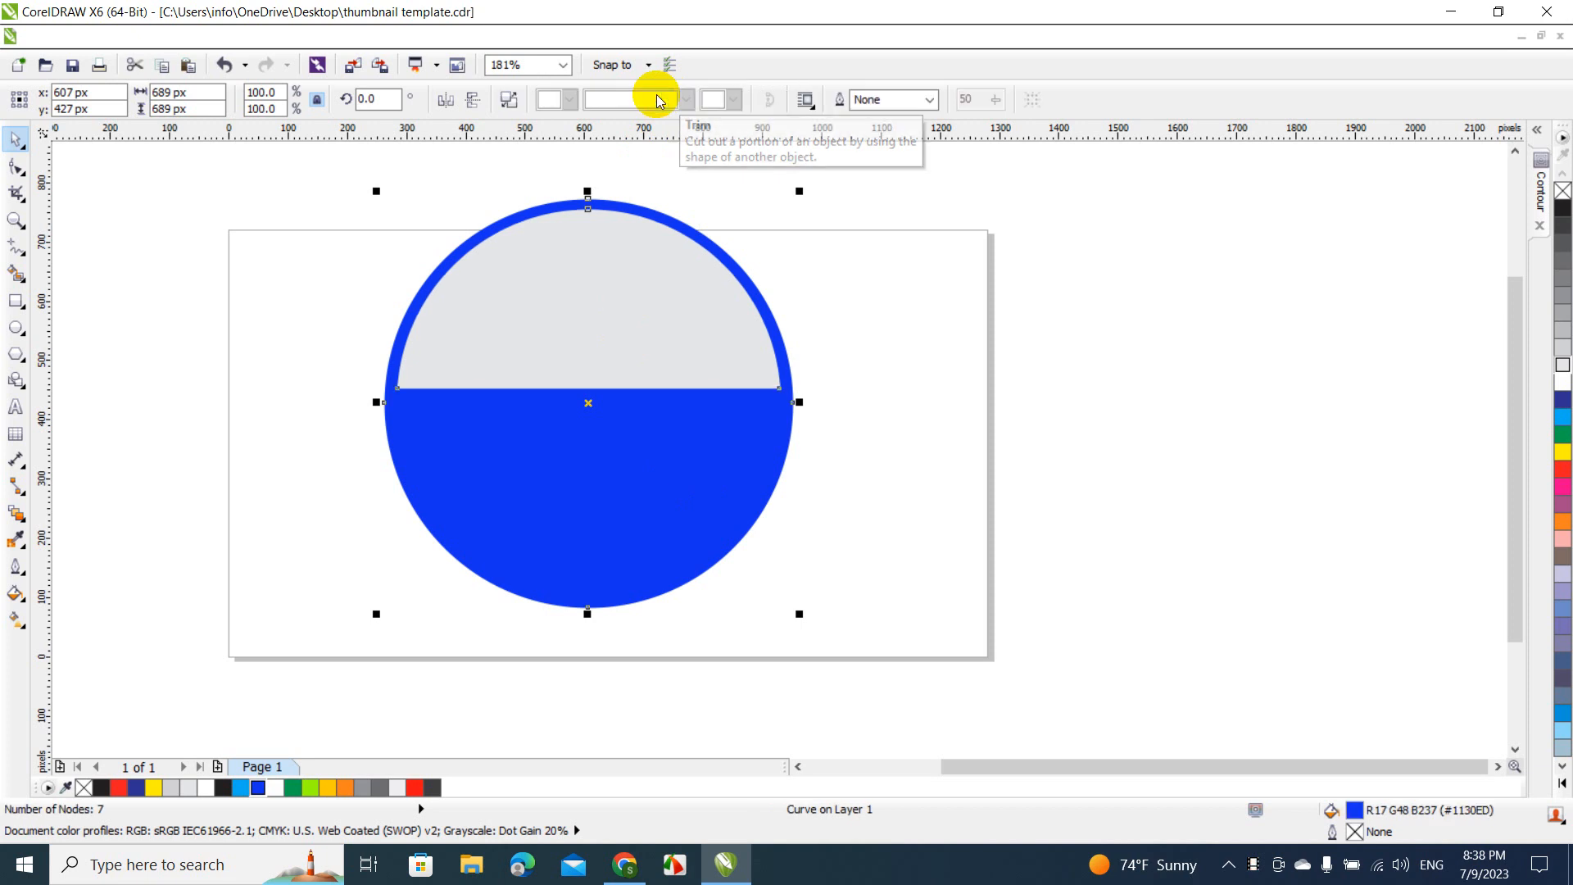
Delete the light grey half circle that served as the trimming shape.
click(801, 292)
click(606, 330)
key(Delete)
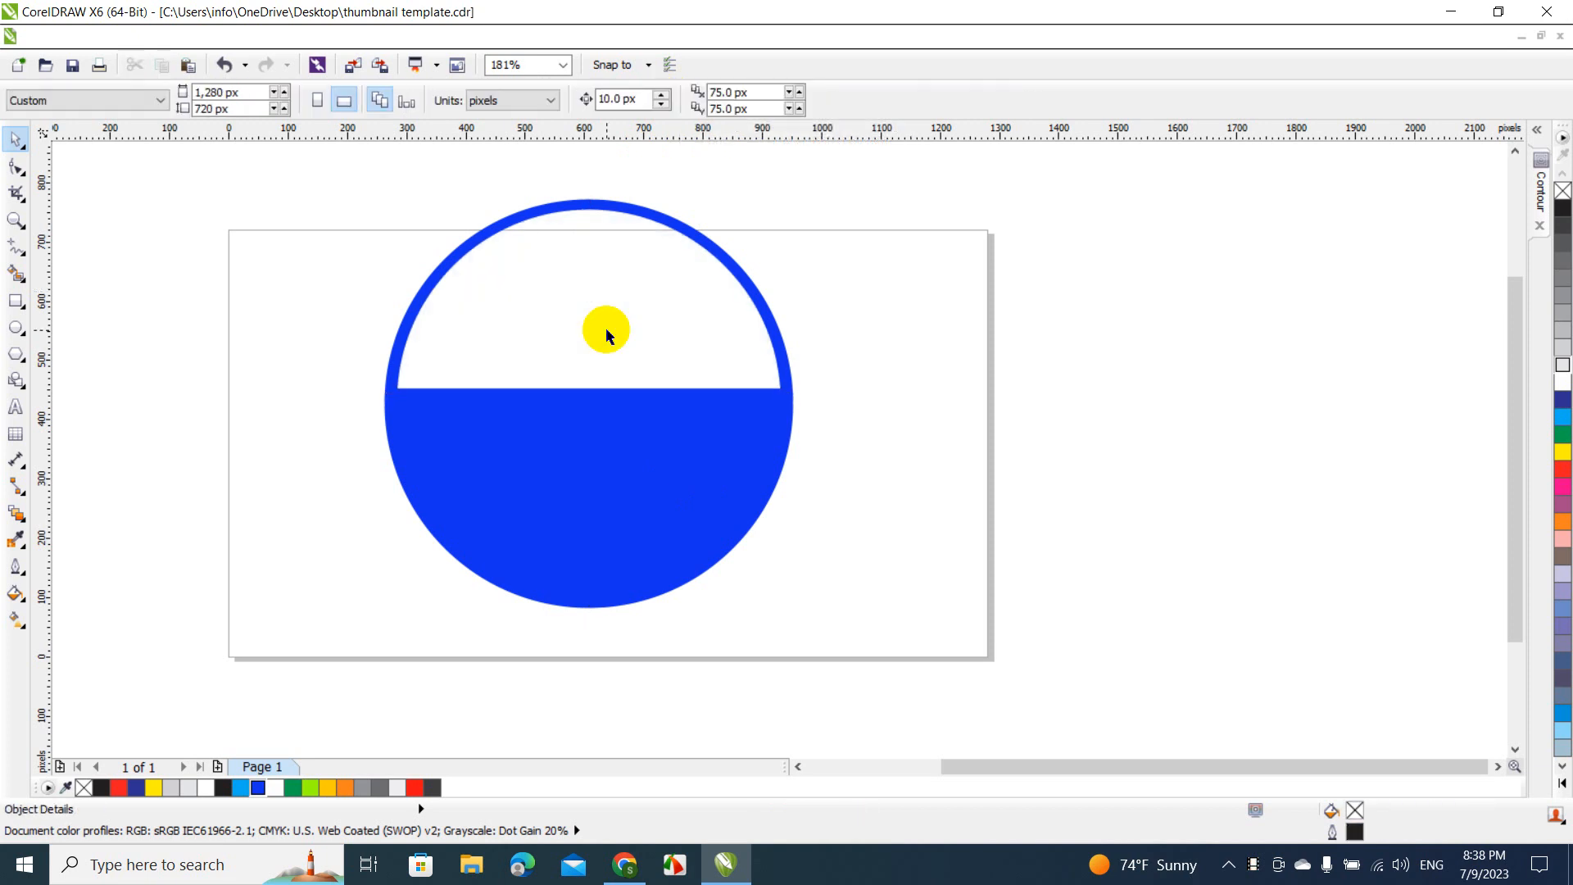
click(656, 515)
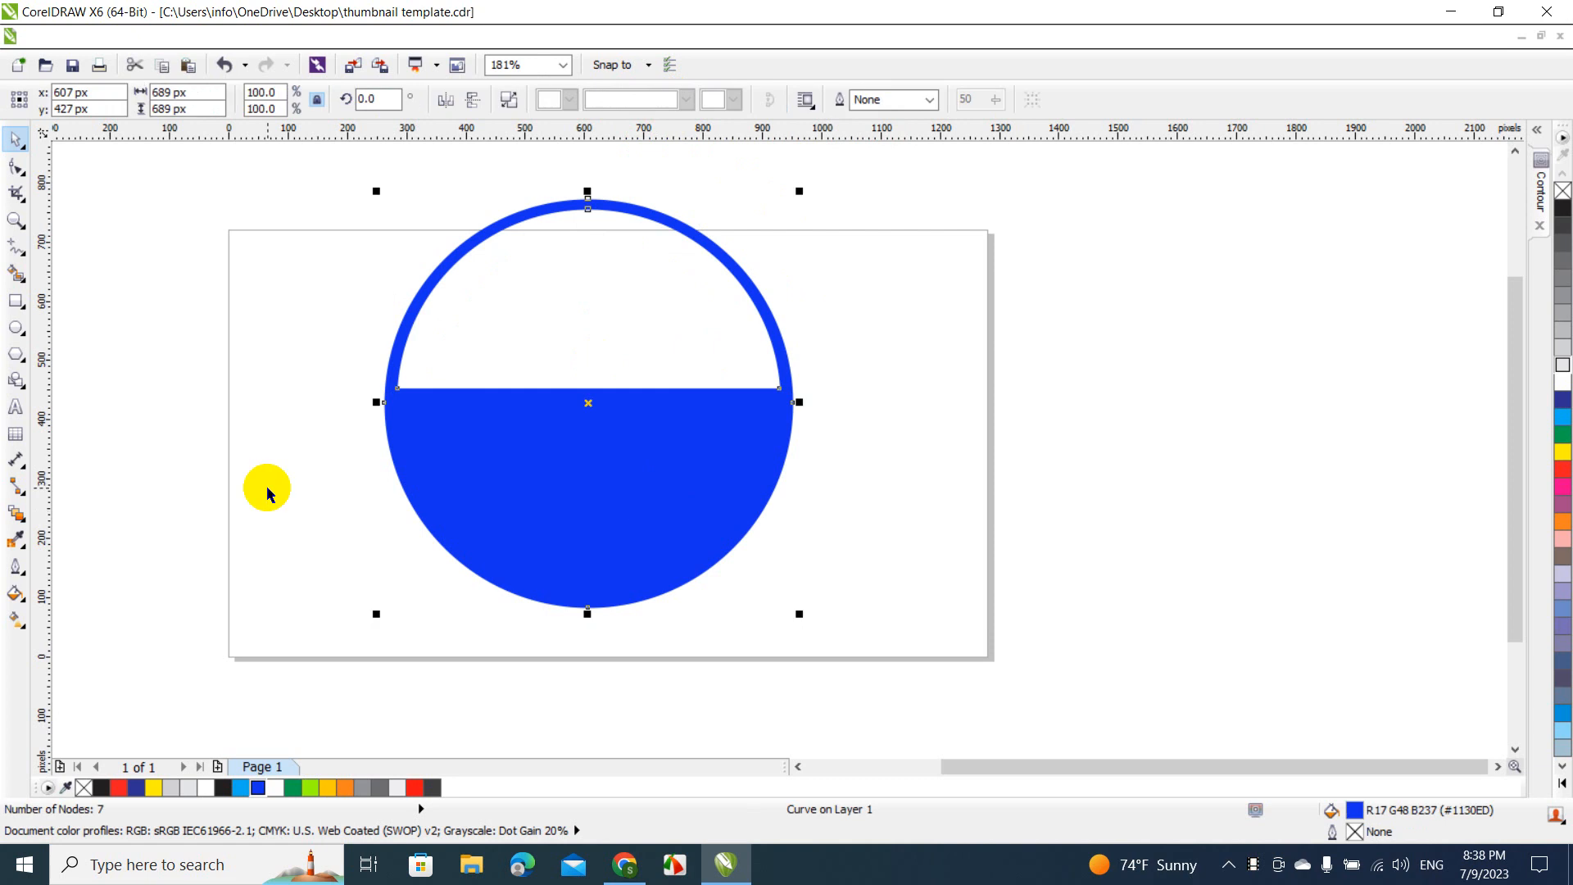
key(Escape)
Add the artistic text "COLORADO SPRINGS" on two lines below the circle in 24 pt Arial.
click(15, 407)
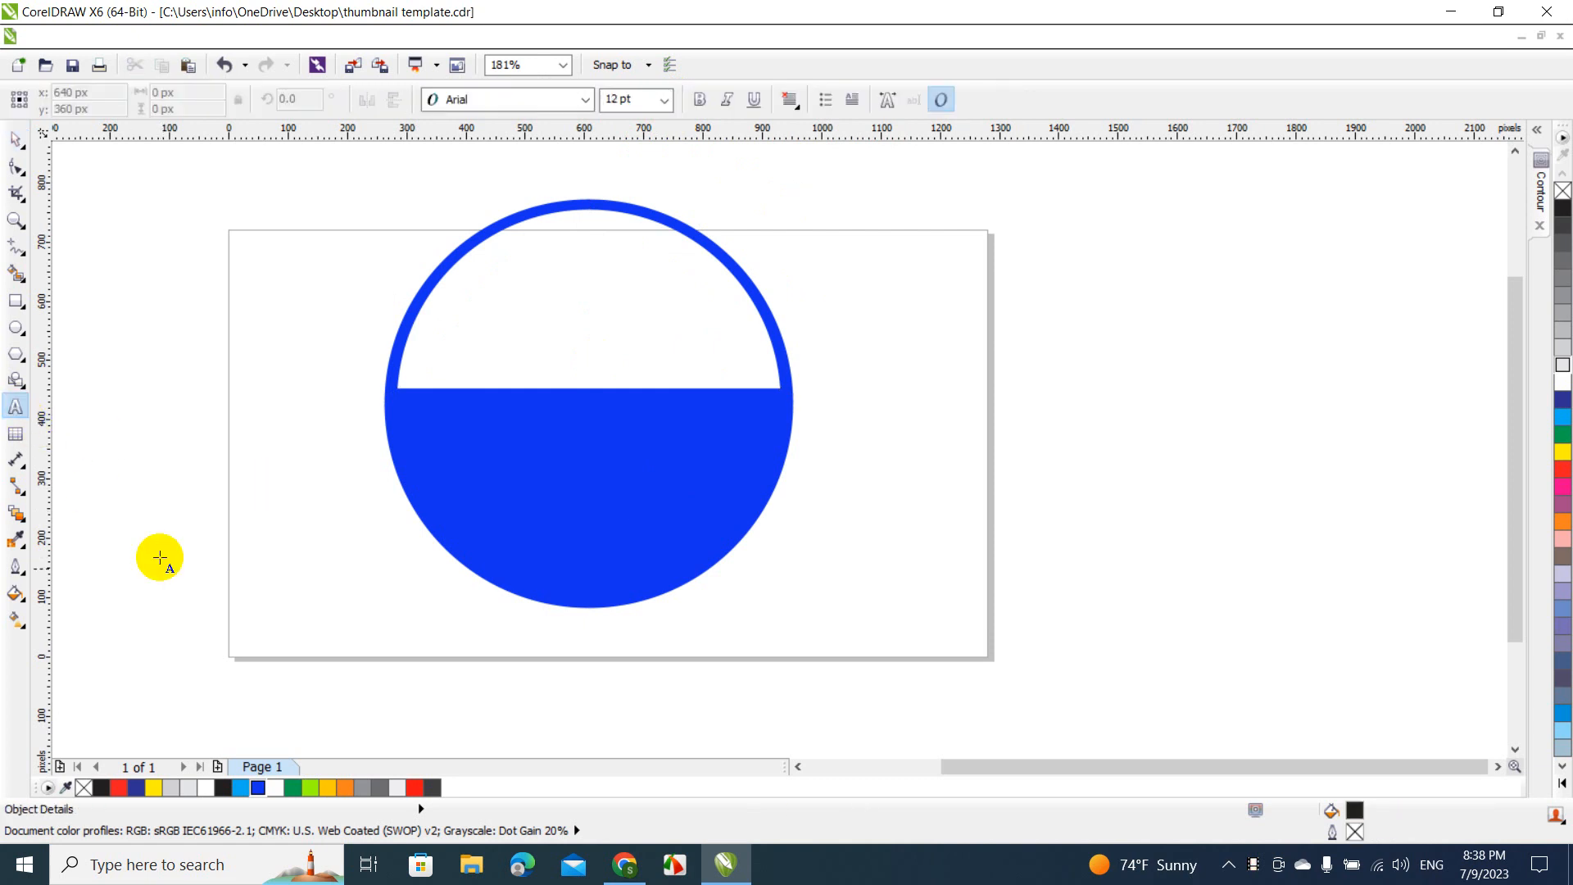
click(355, 655)
text(COLOR)
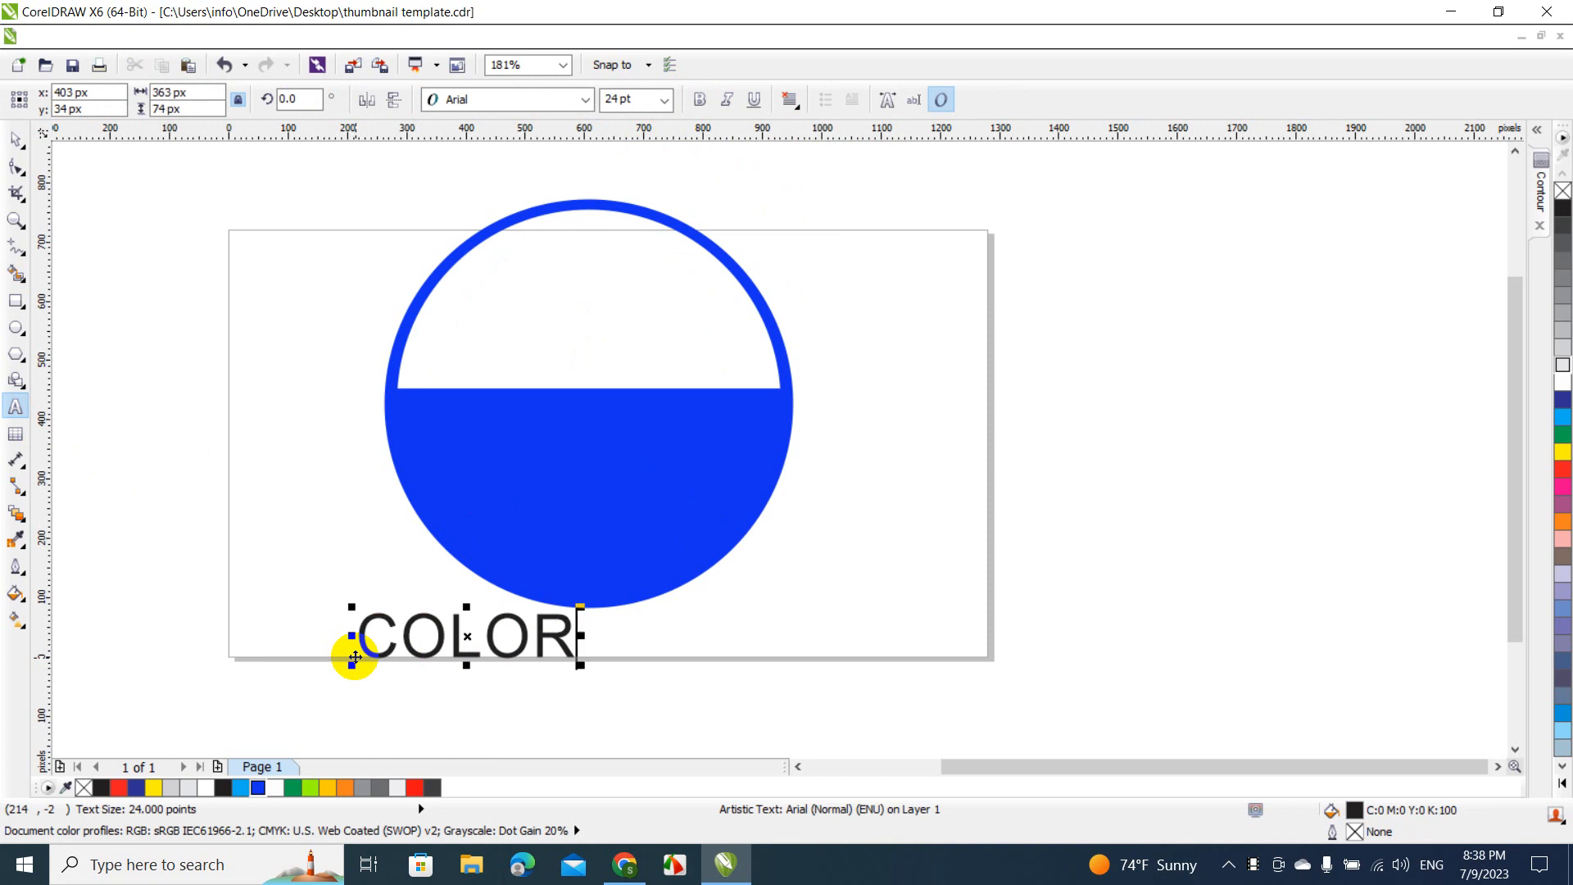
text(ADO)
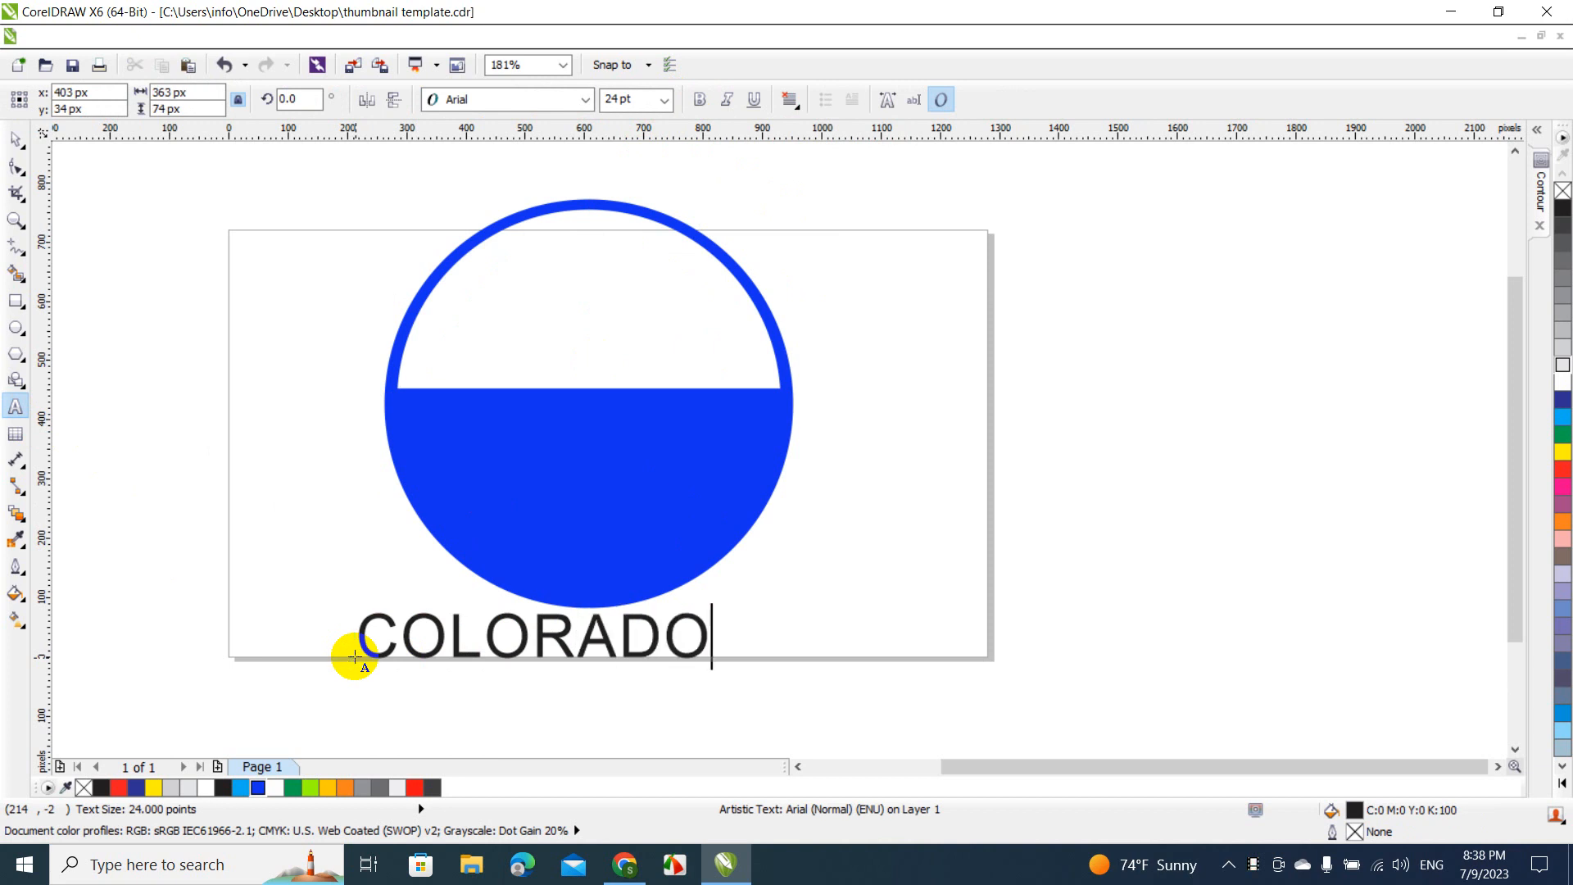
key(Return)
text(S)
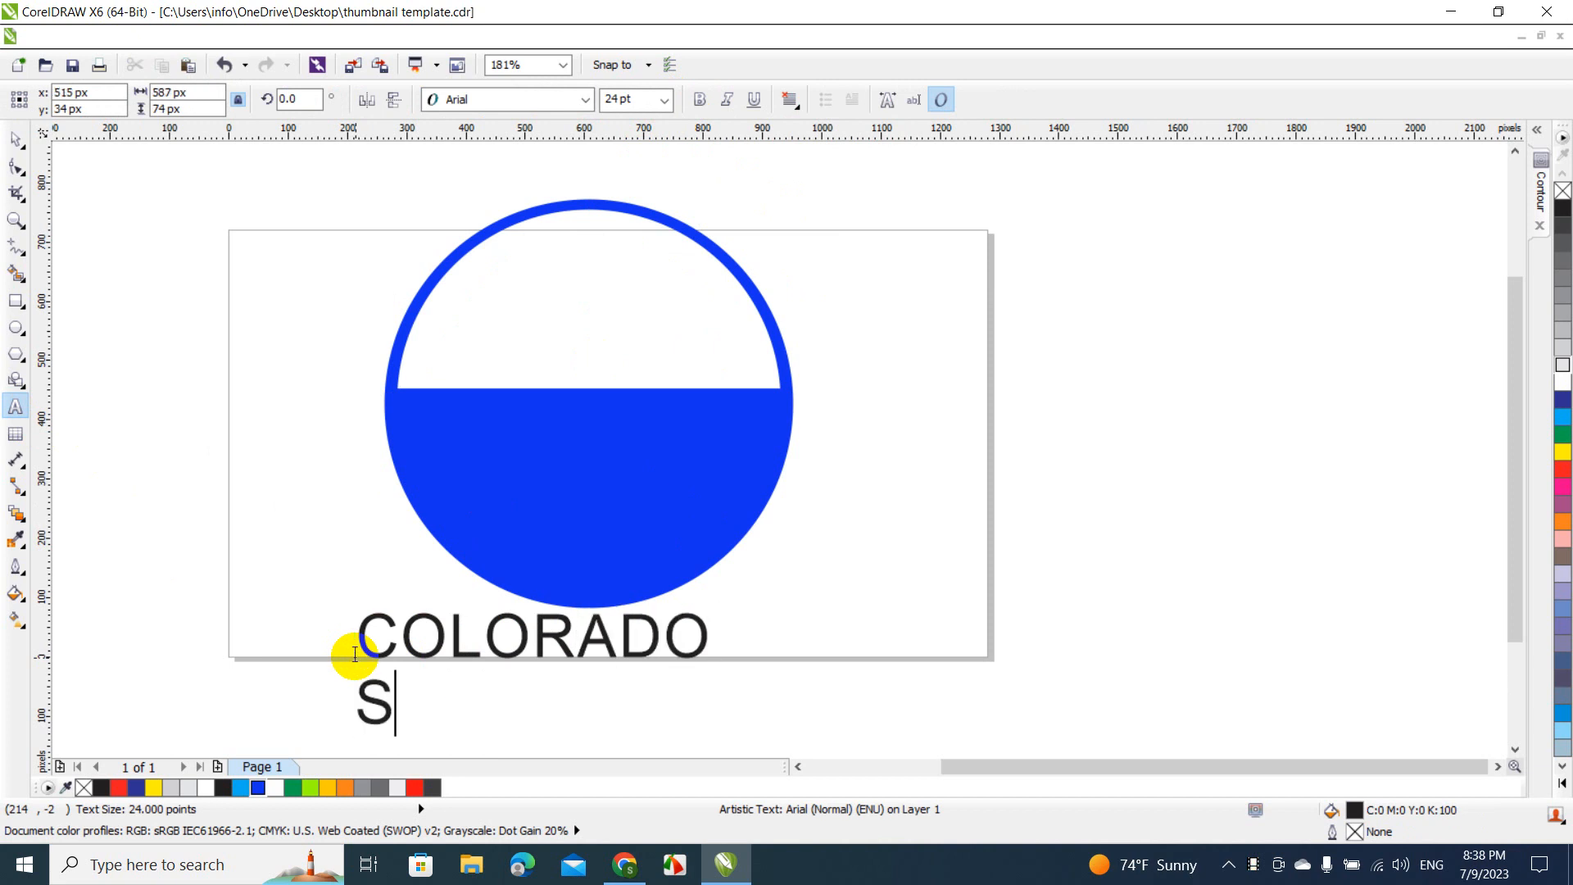
text(PRINGS)
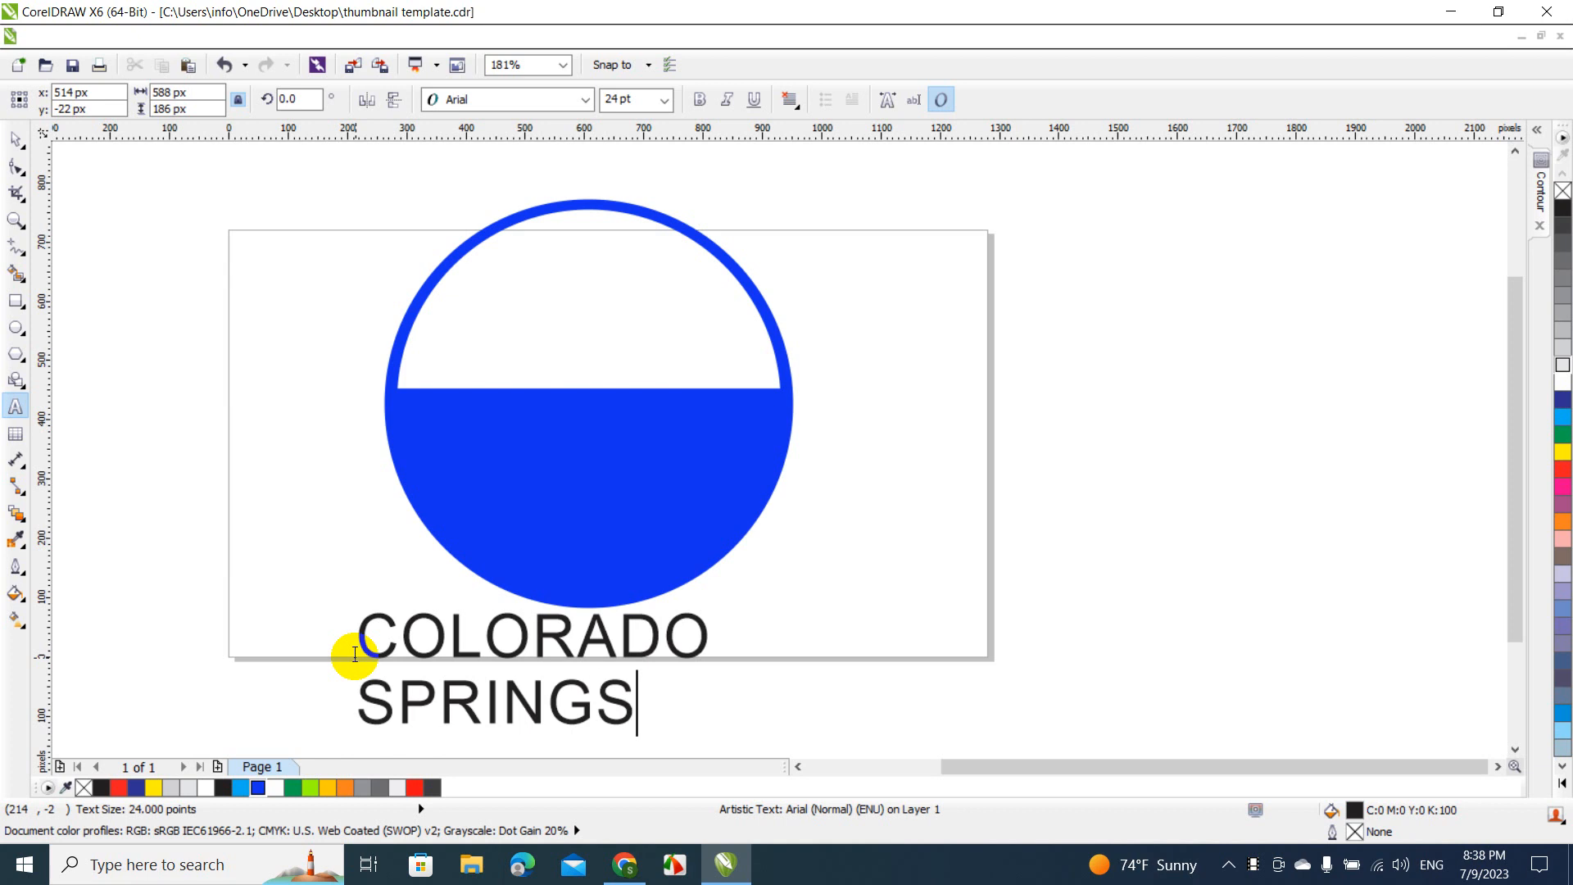
click(15, 145)
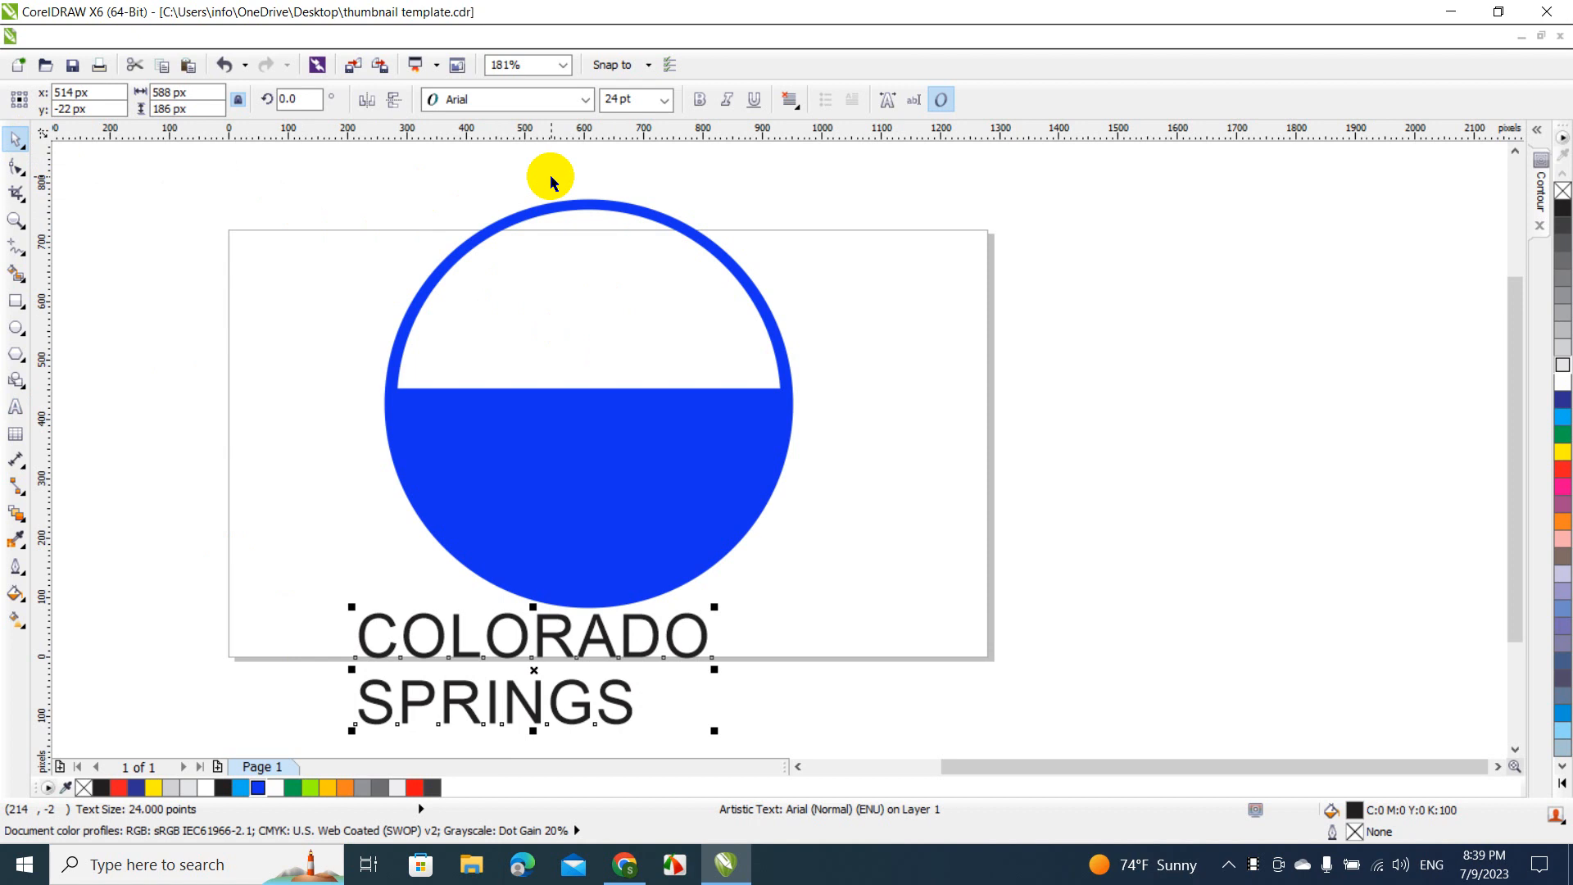
click(543, 99)
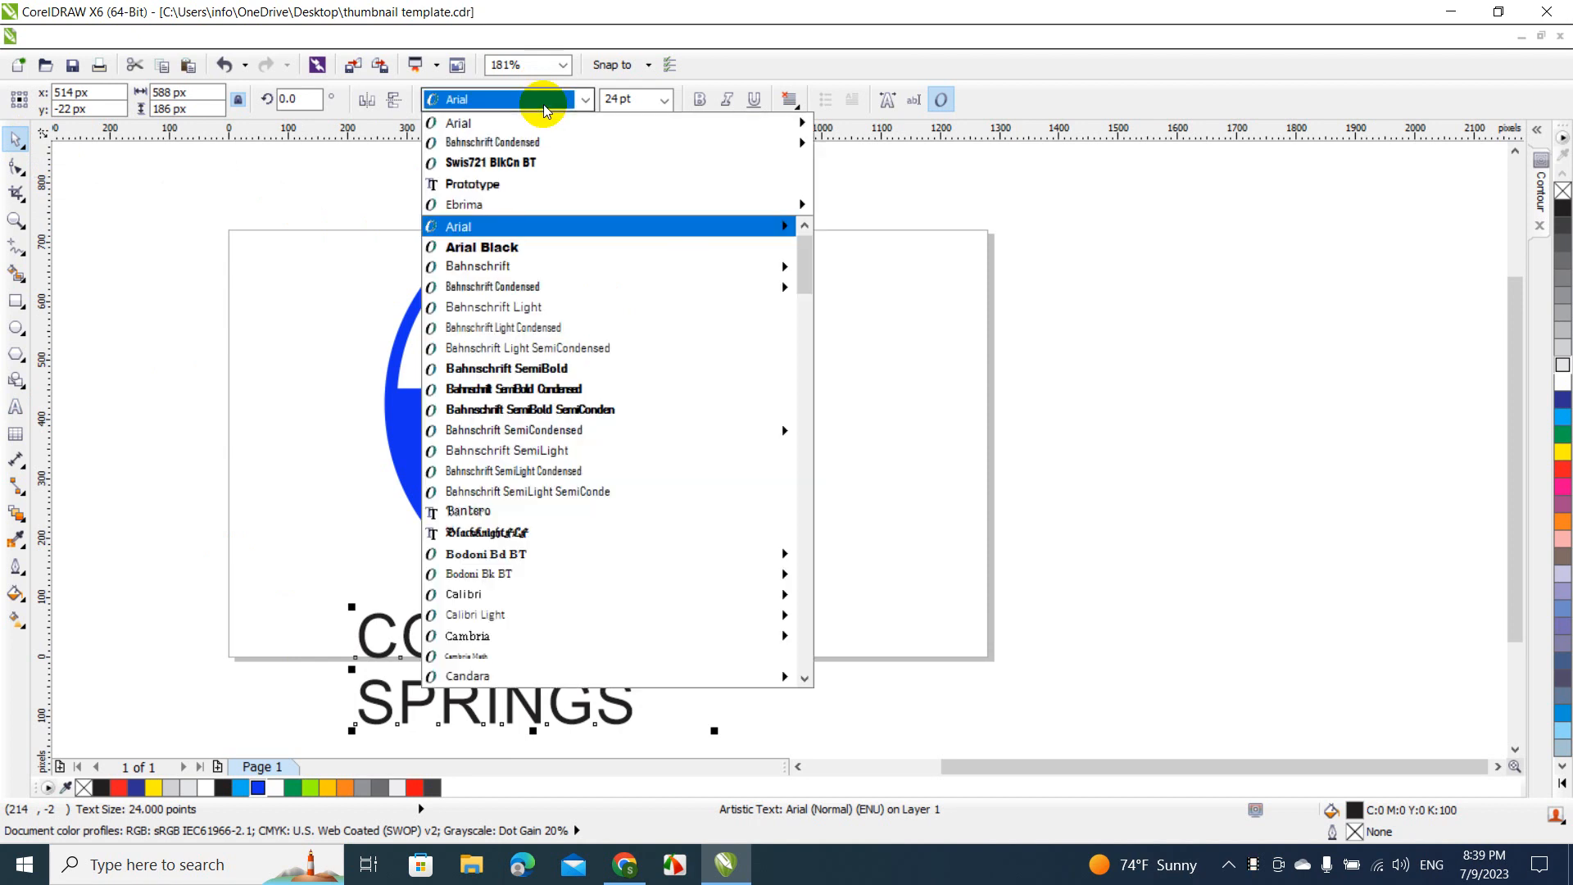
click(198, 41)
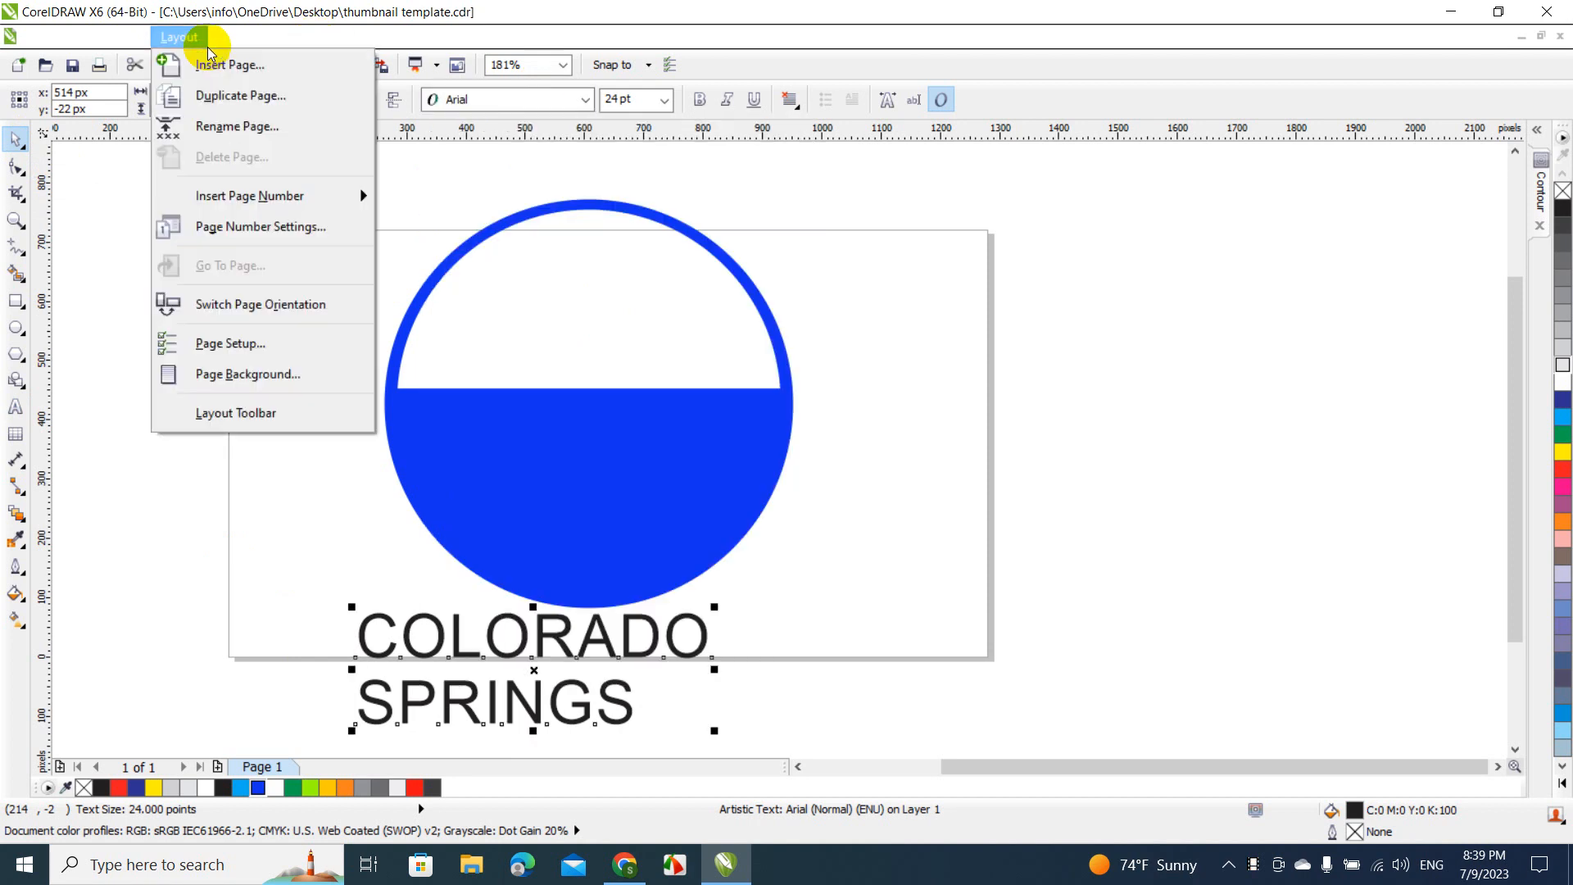
Break the two-line COLORADO SPRINGS artistic text apart into separate lines.
click(246, 38)
click(253, 41)
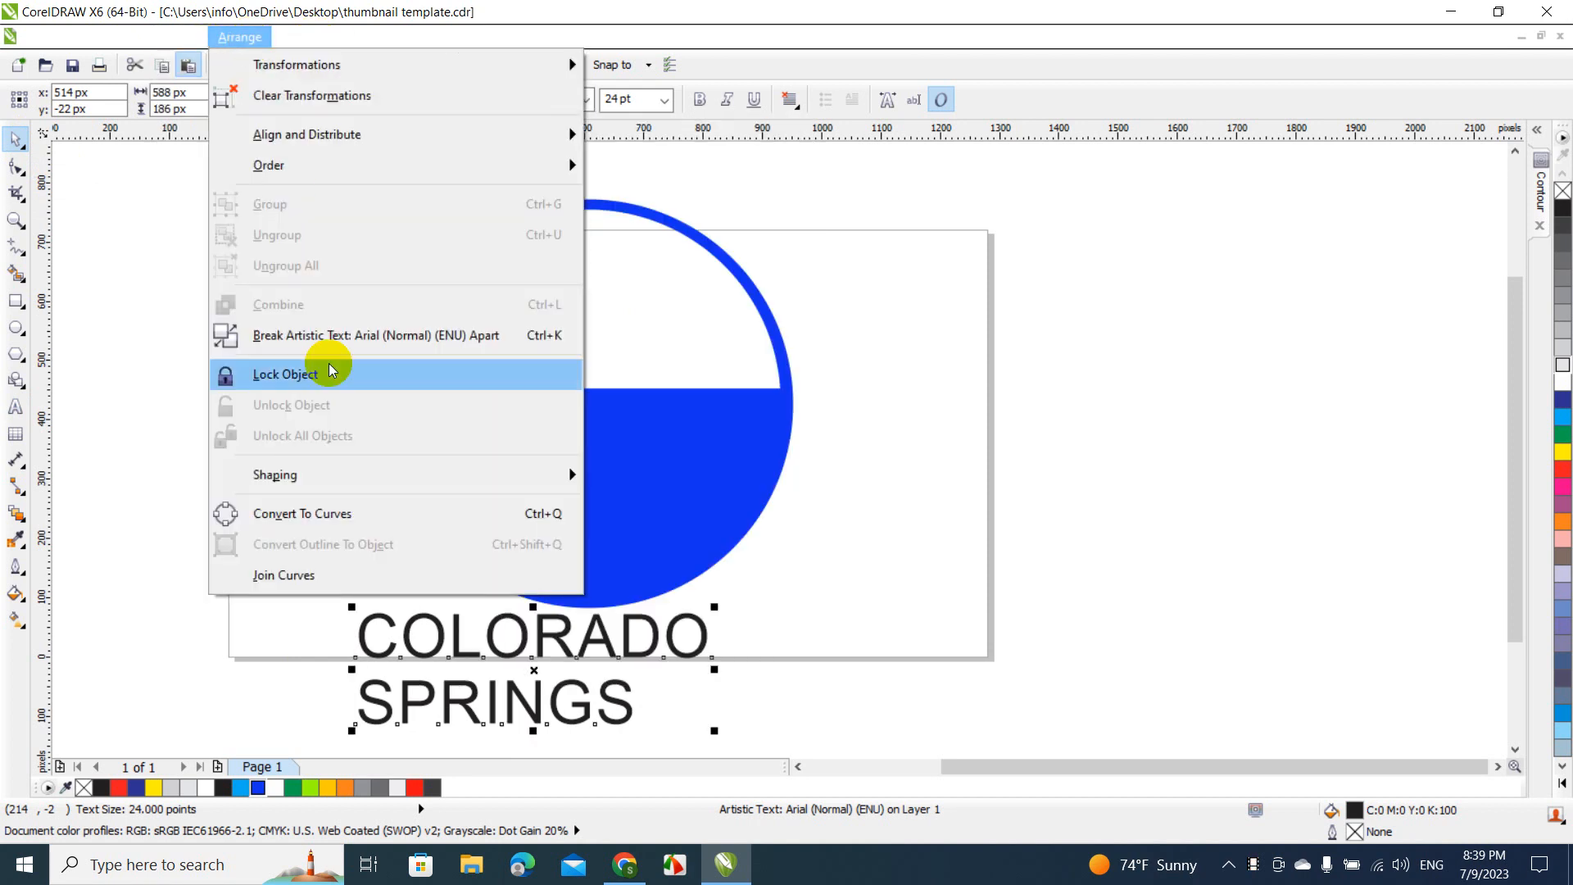
click(323, 334)
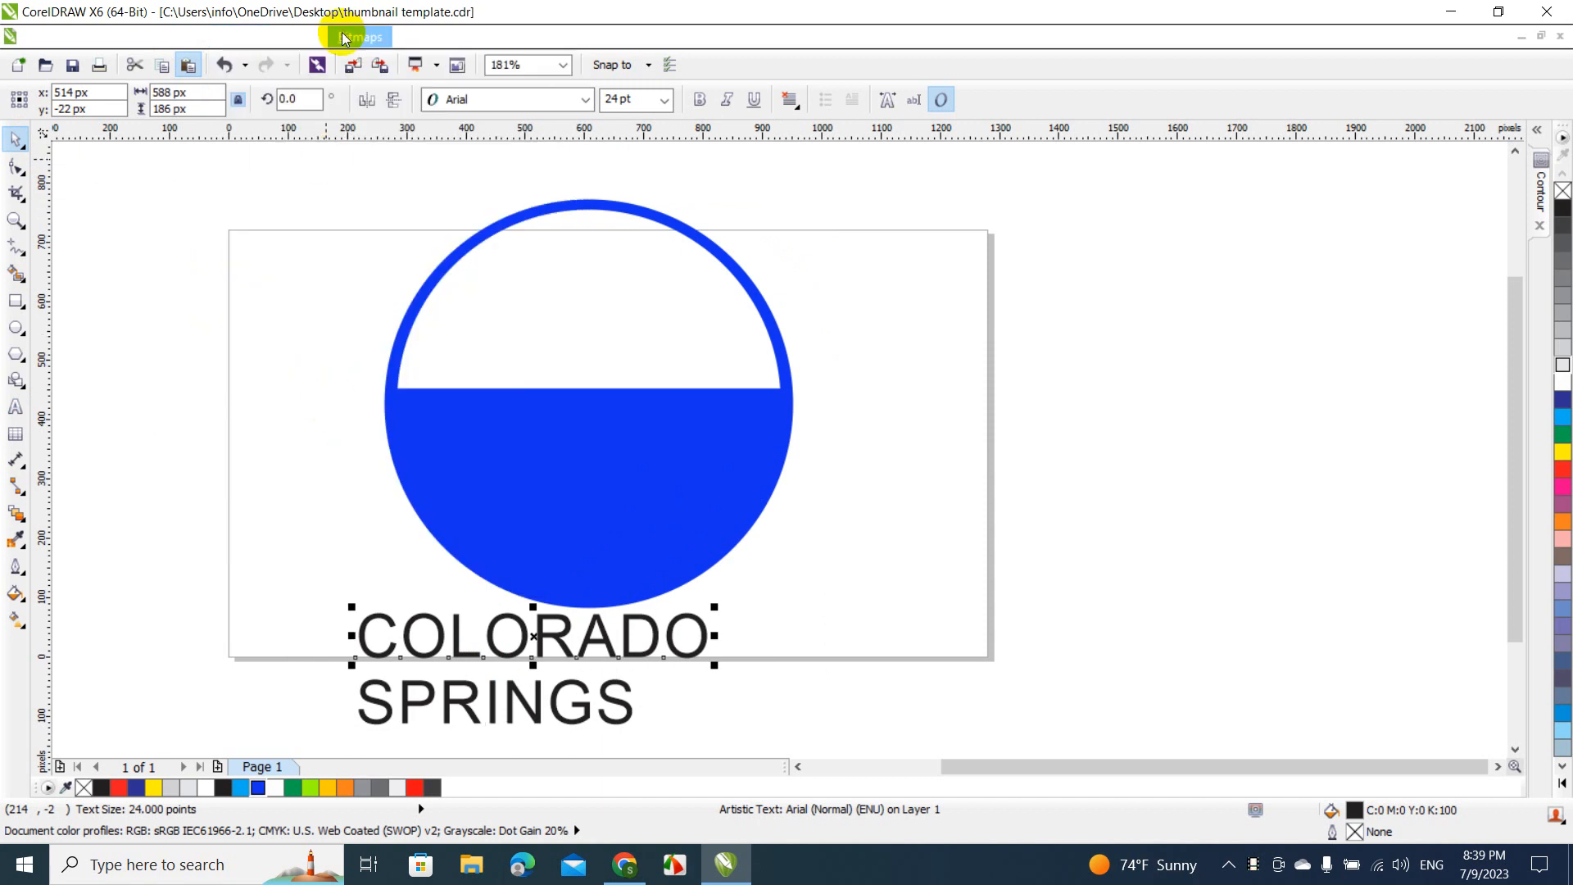
Set the font of the COLORADO line to Century751 SeBd BT.
click(465, 99)
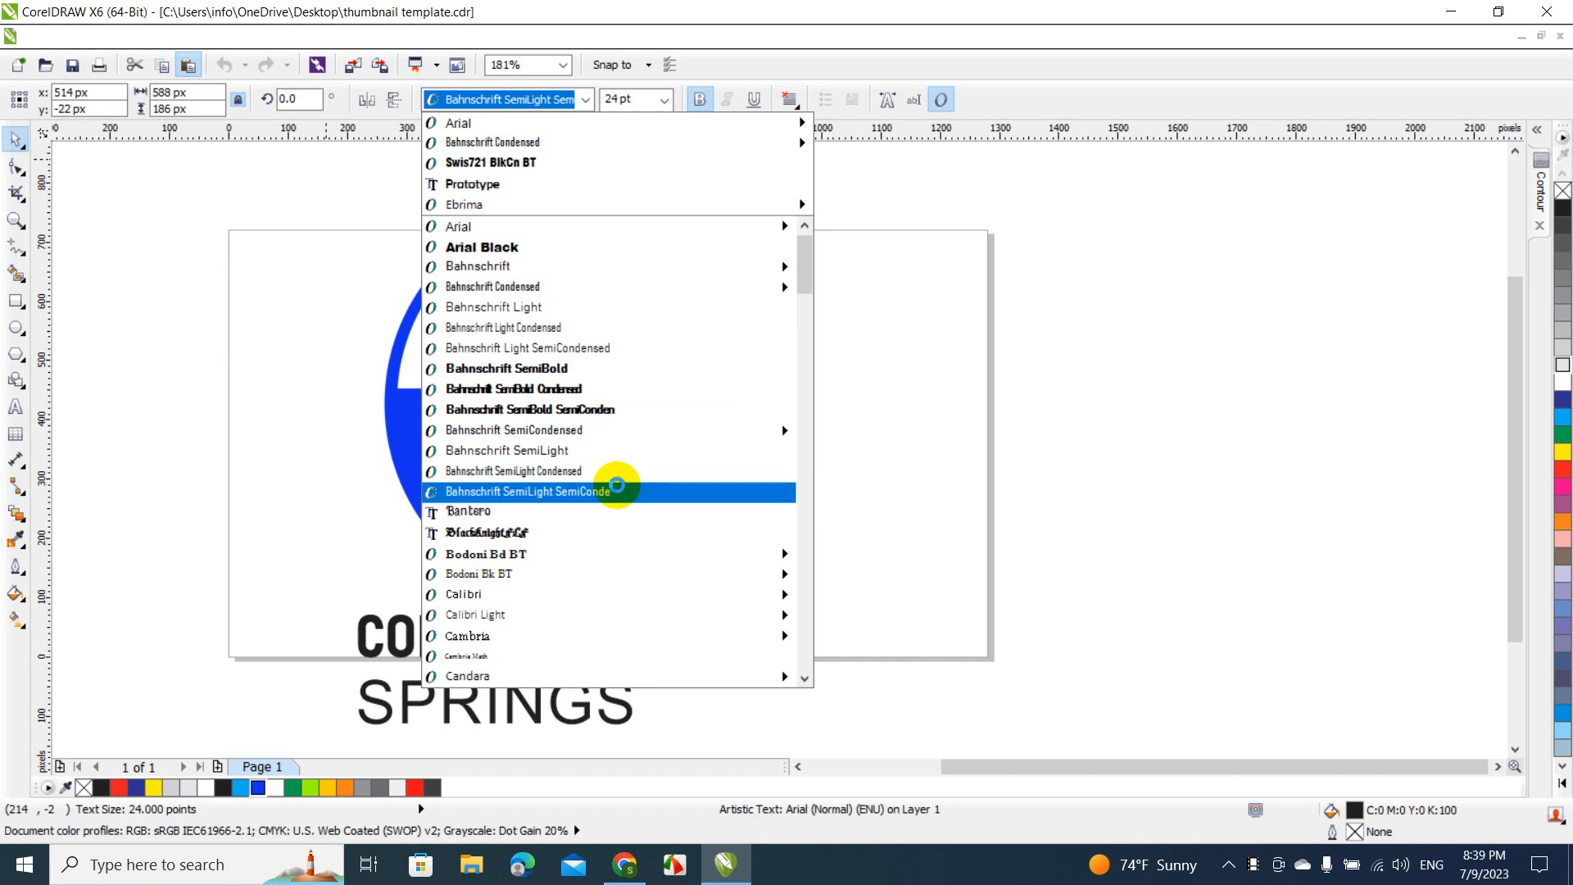
mouse_move(780, 287)
drag(801, 285, 803, 332)
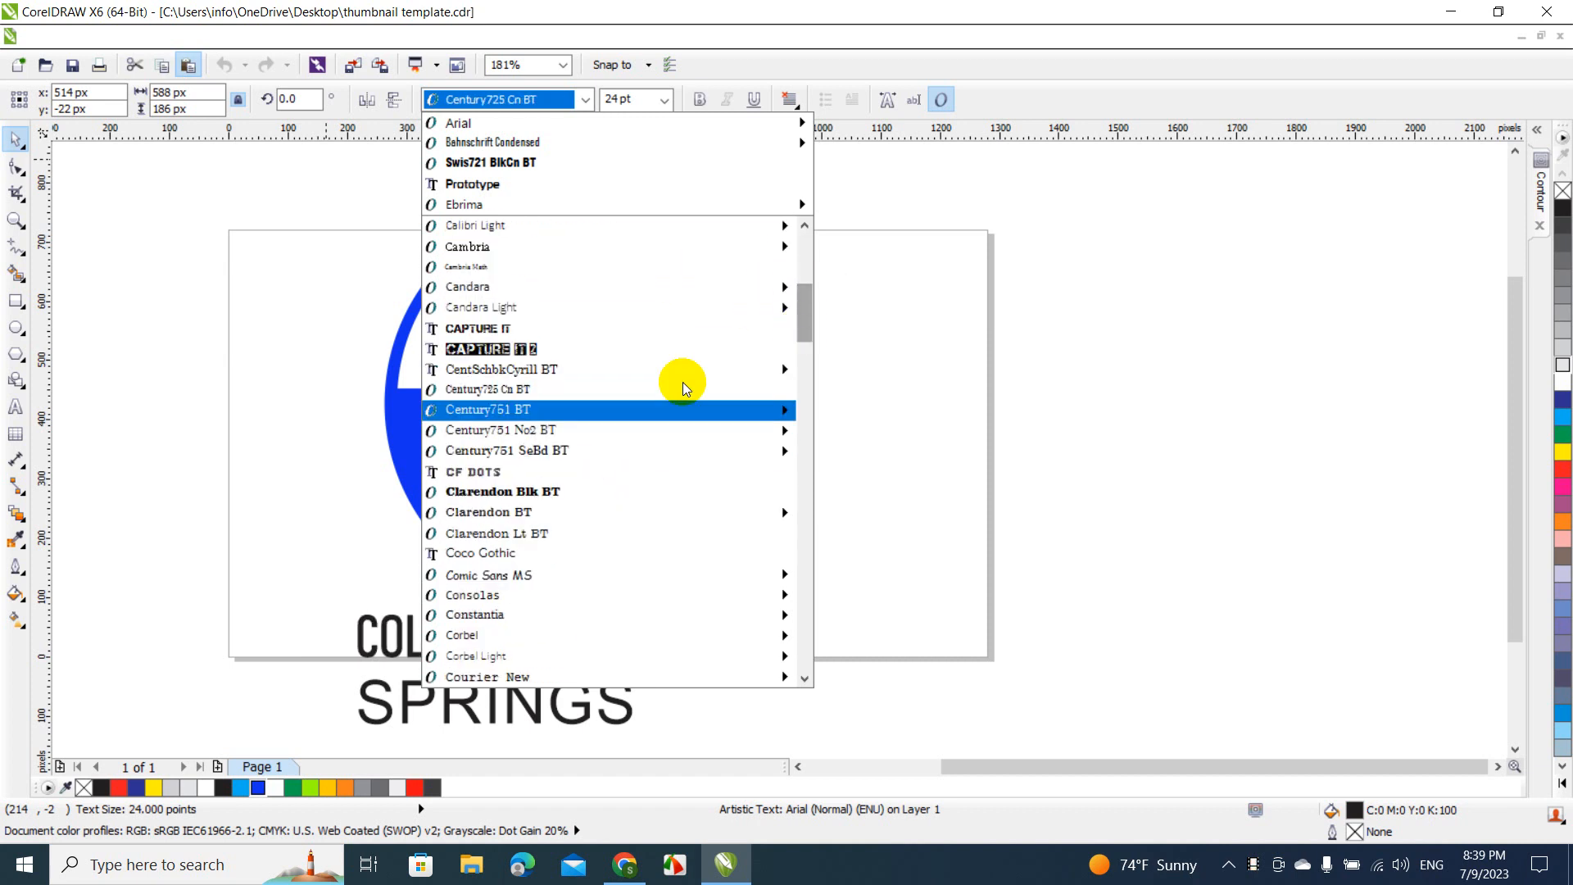
mouse_move(557, 429)
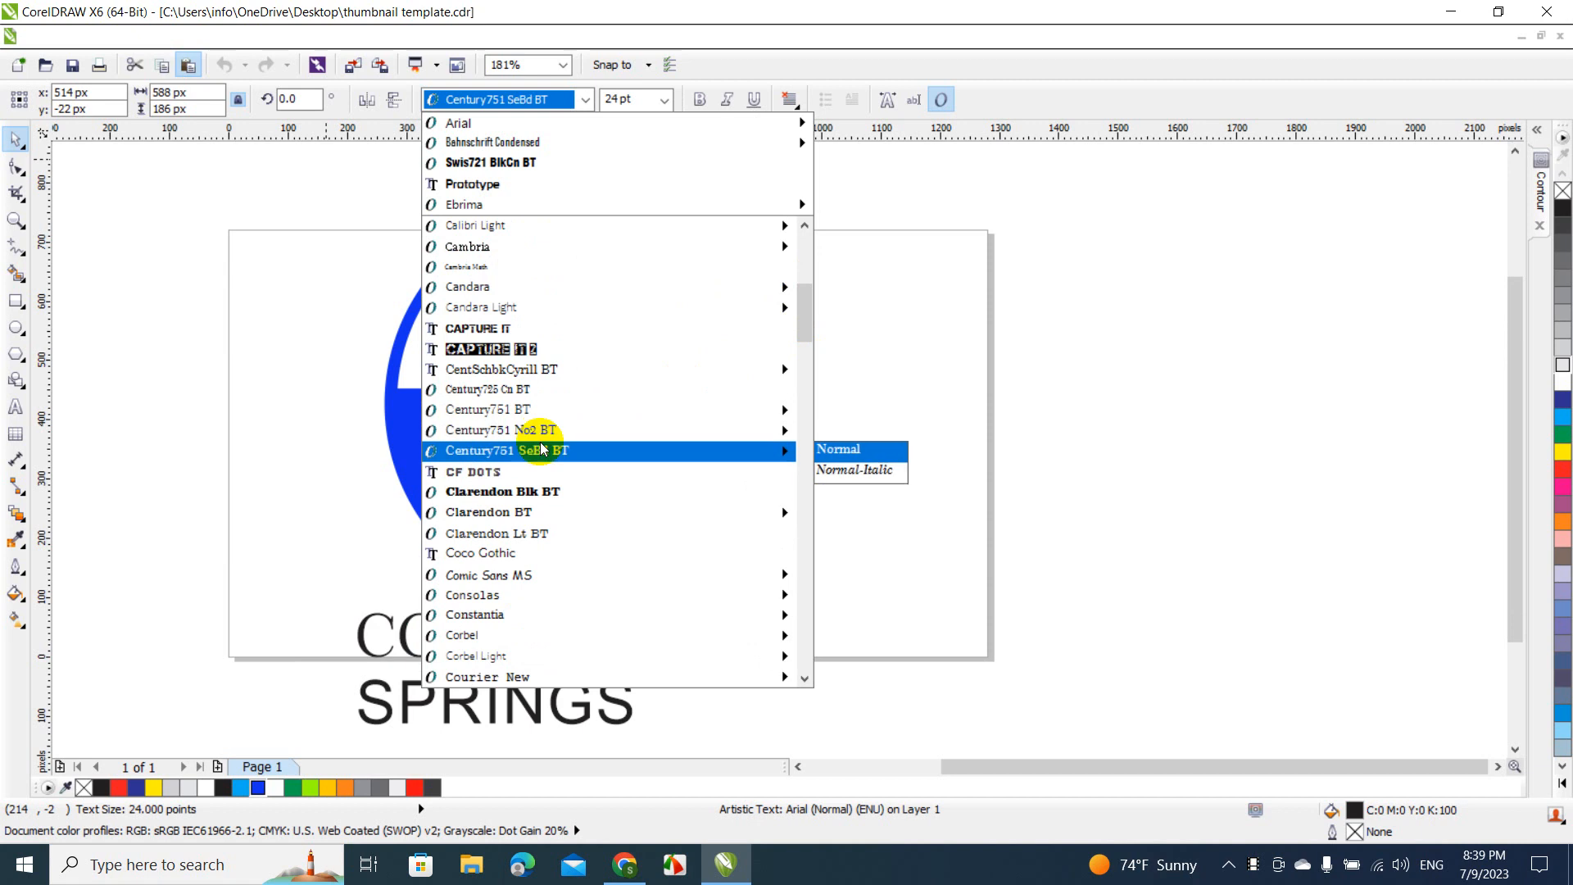
click(542, 450)
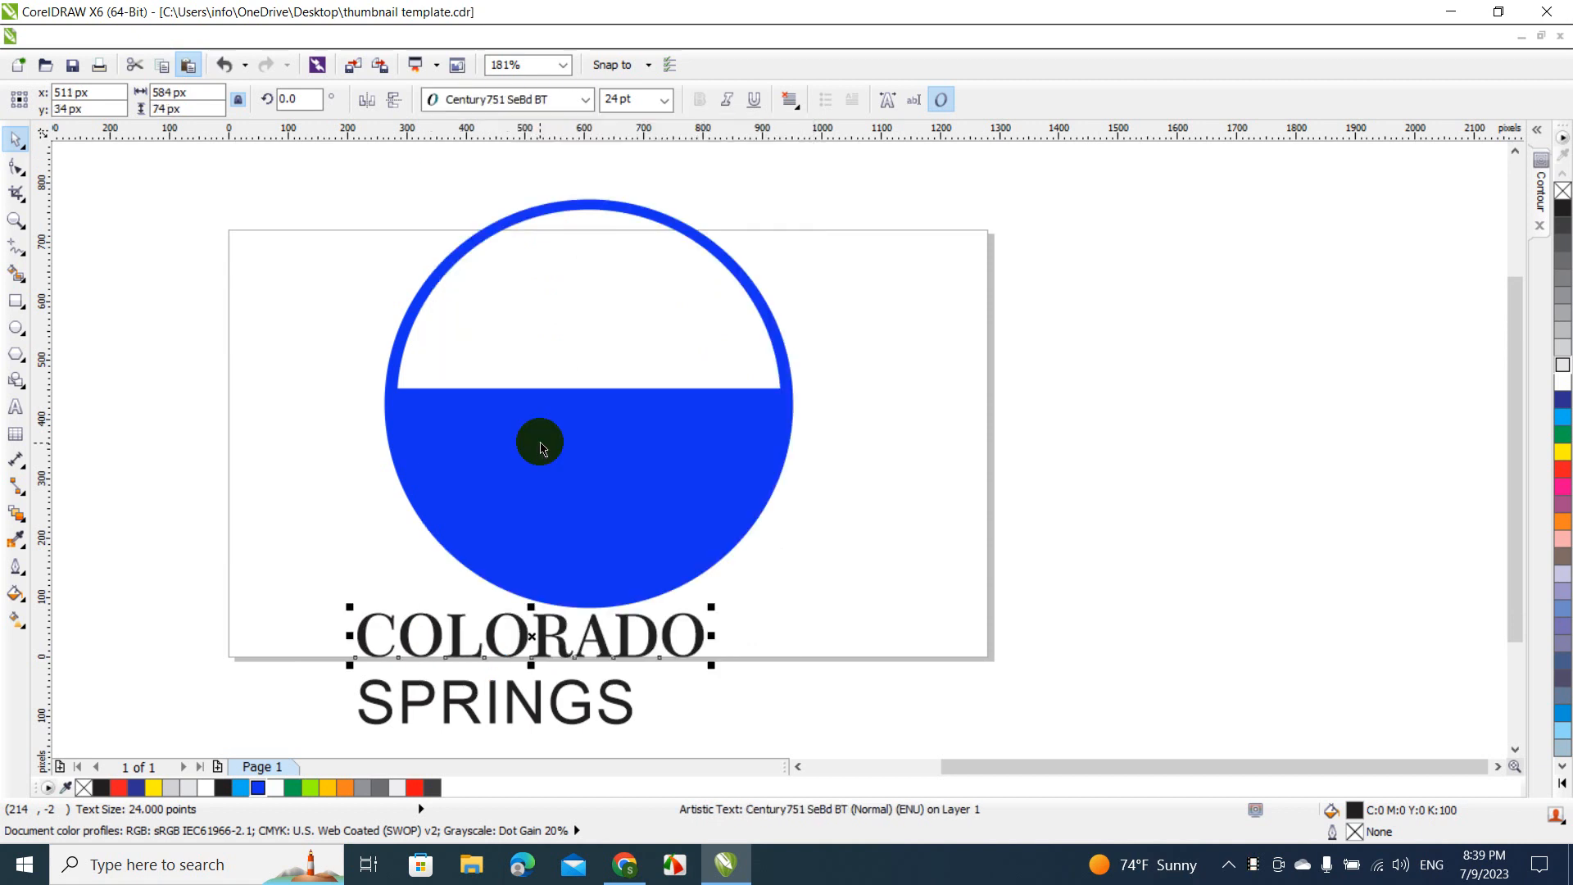
Enlarge the COLORADO line to about 36 pt and place it to the right of the circle, extending past the page edge.
drag(557, 639, 607, 355)
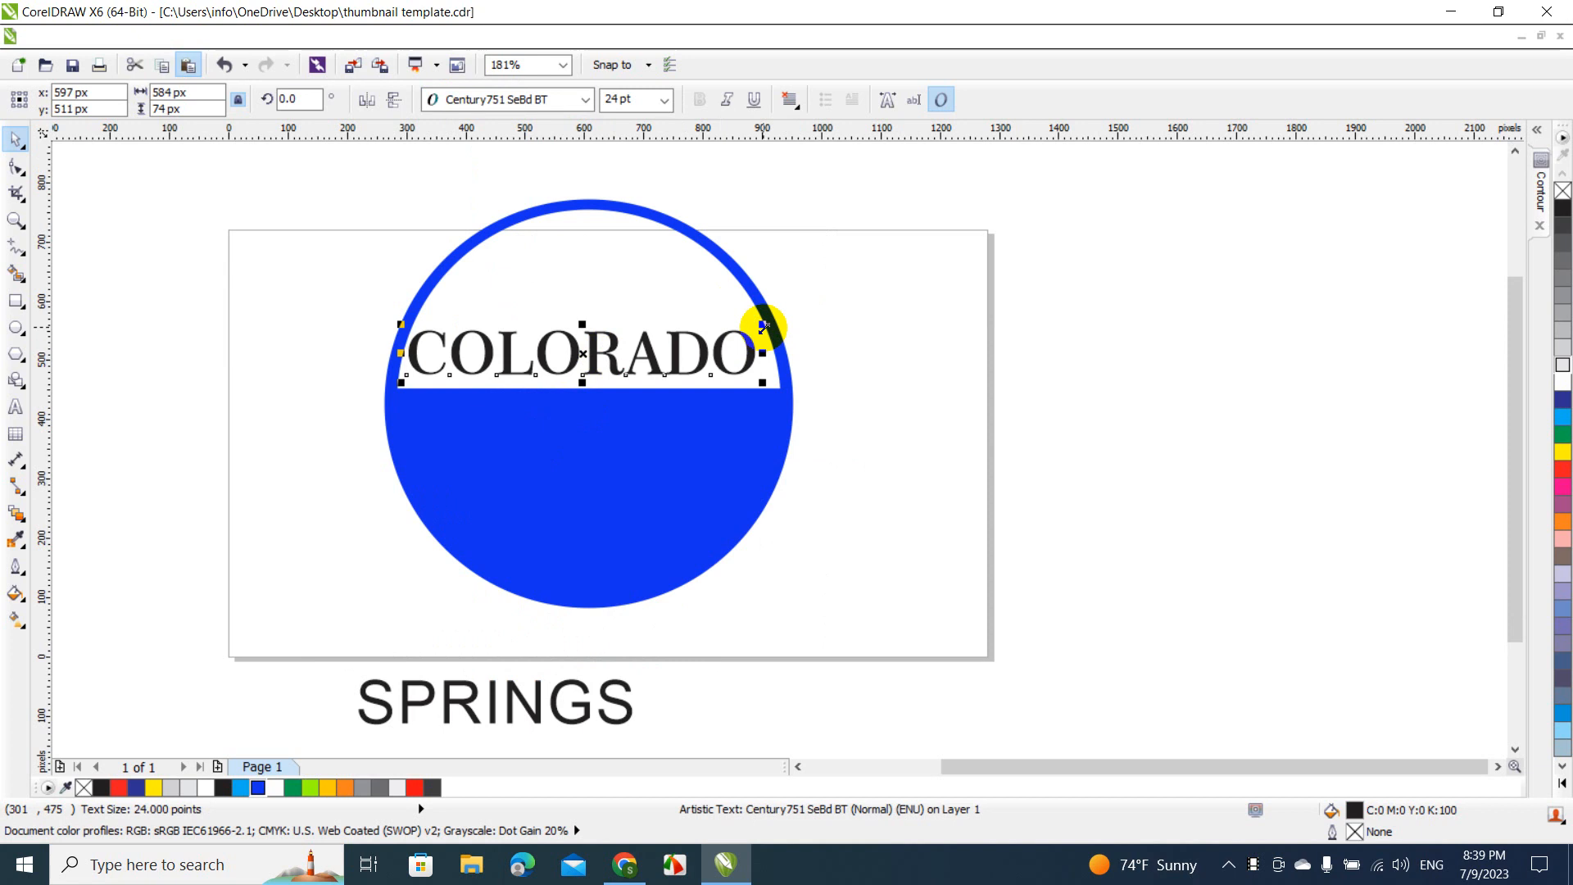
drag(759, 316, 937, 158)
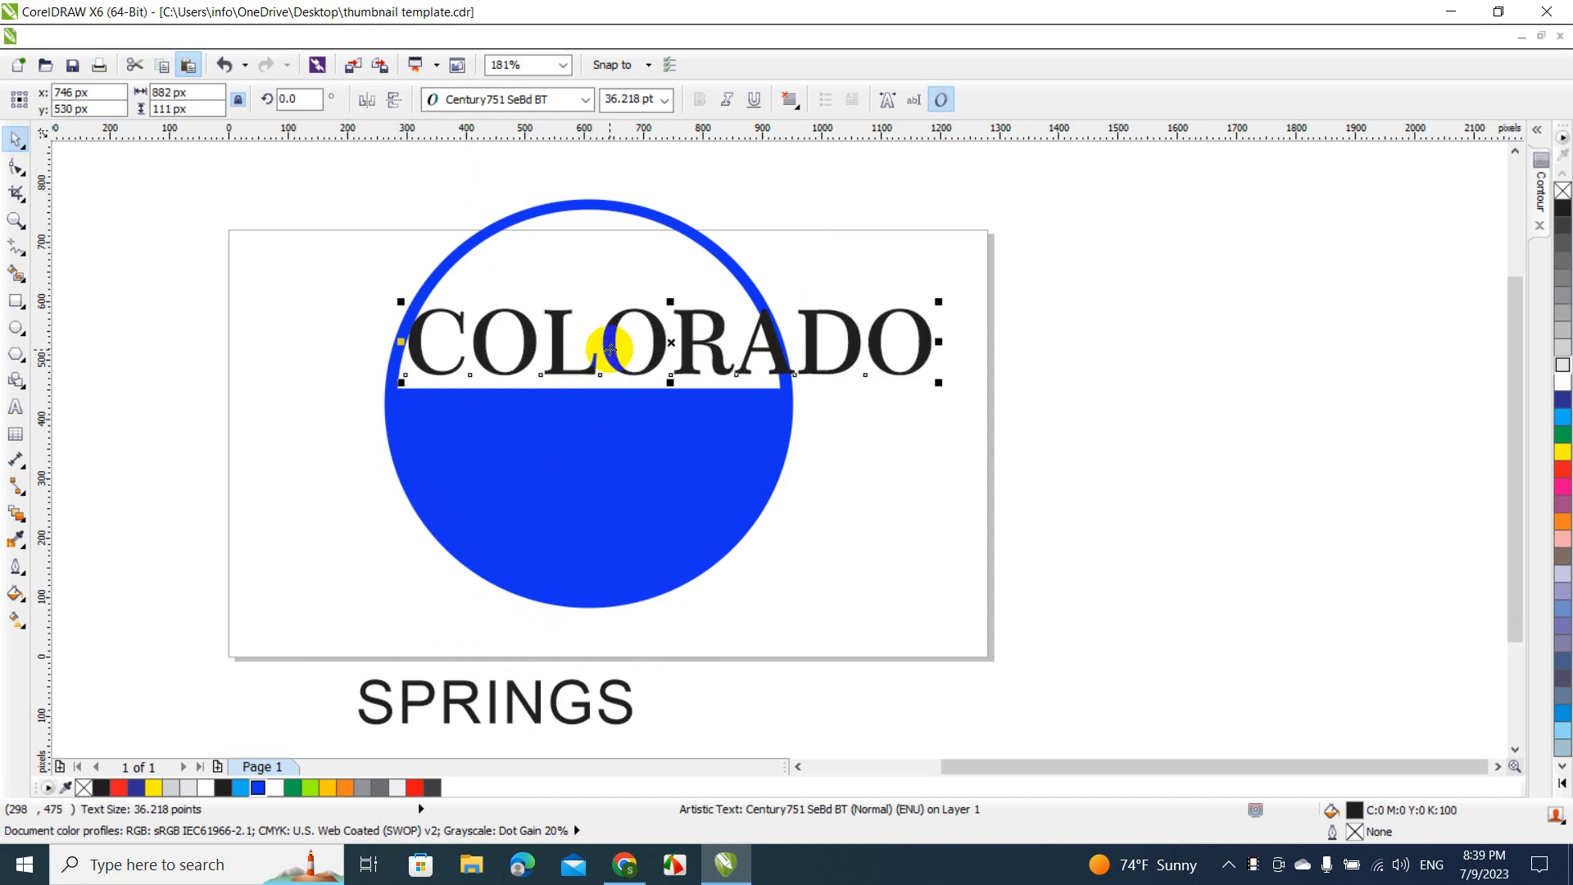
drag(611, 350, 1066, 353)
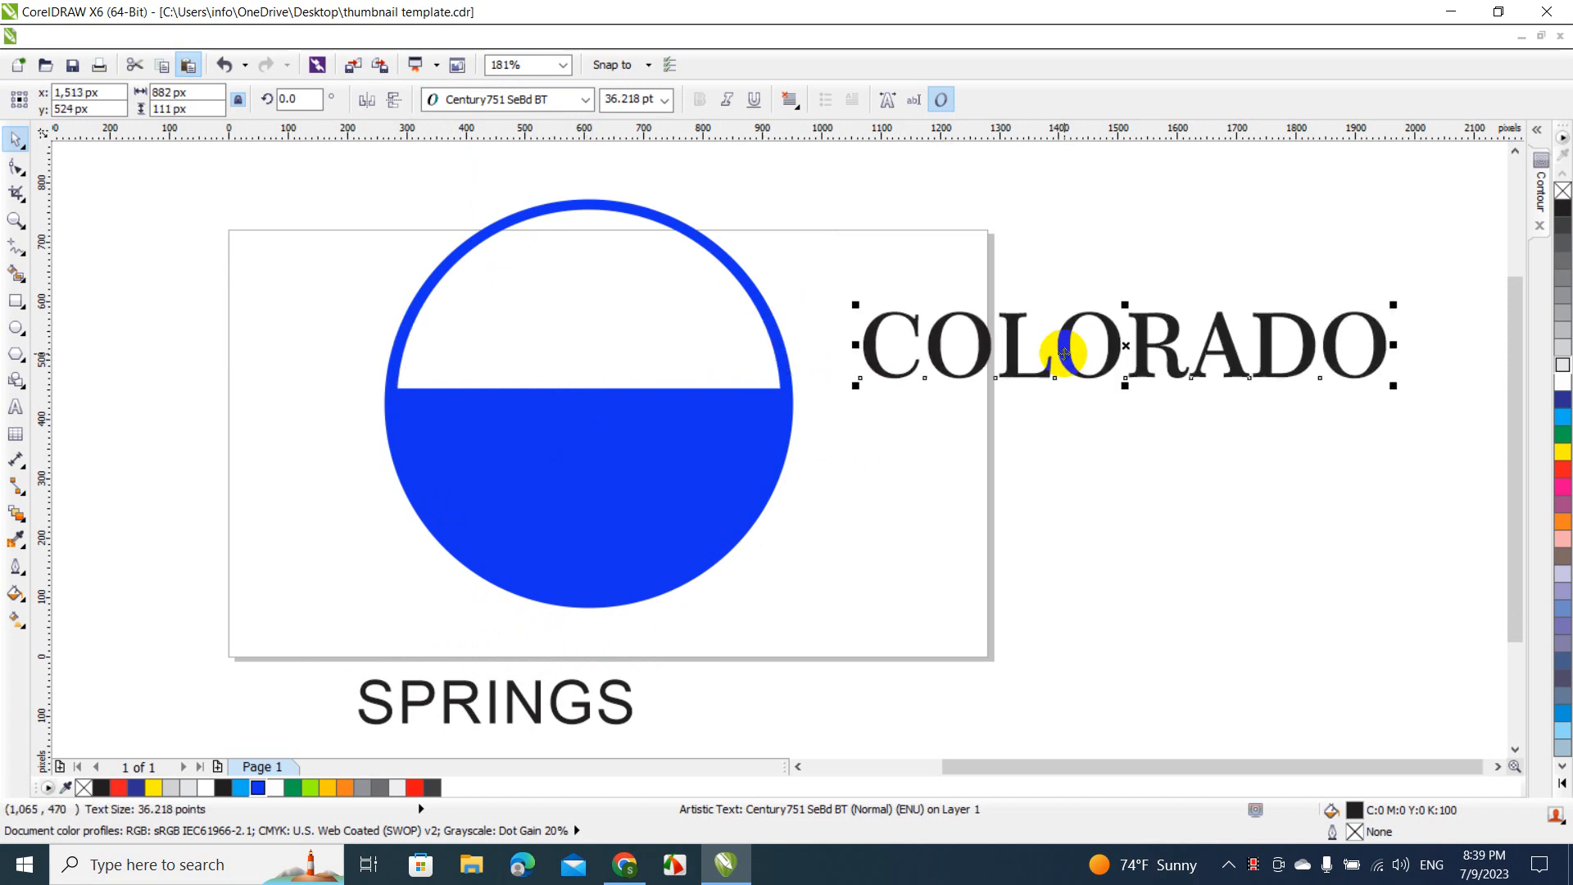
Break the word COLORADO apart into individual letters.
click(298, 36)
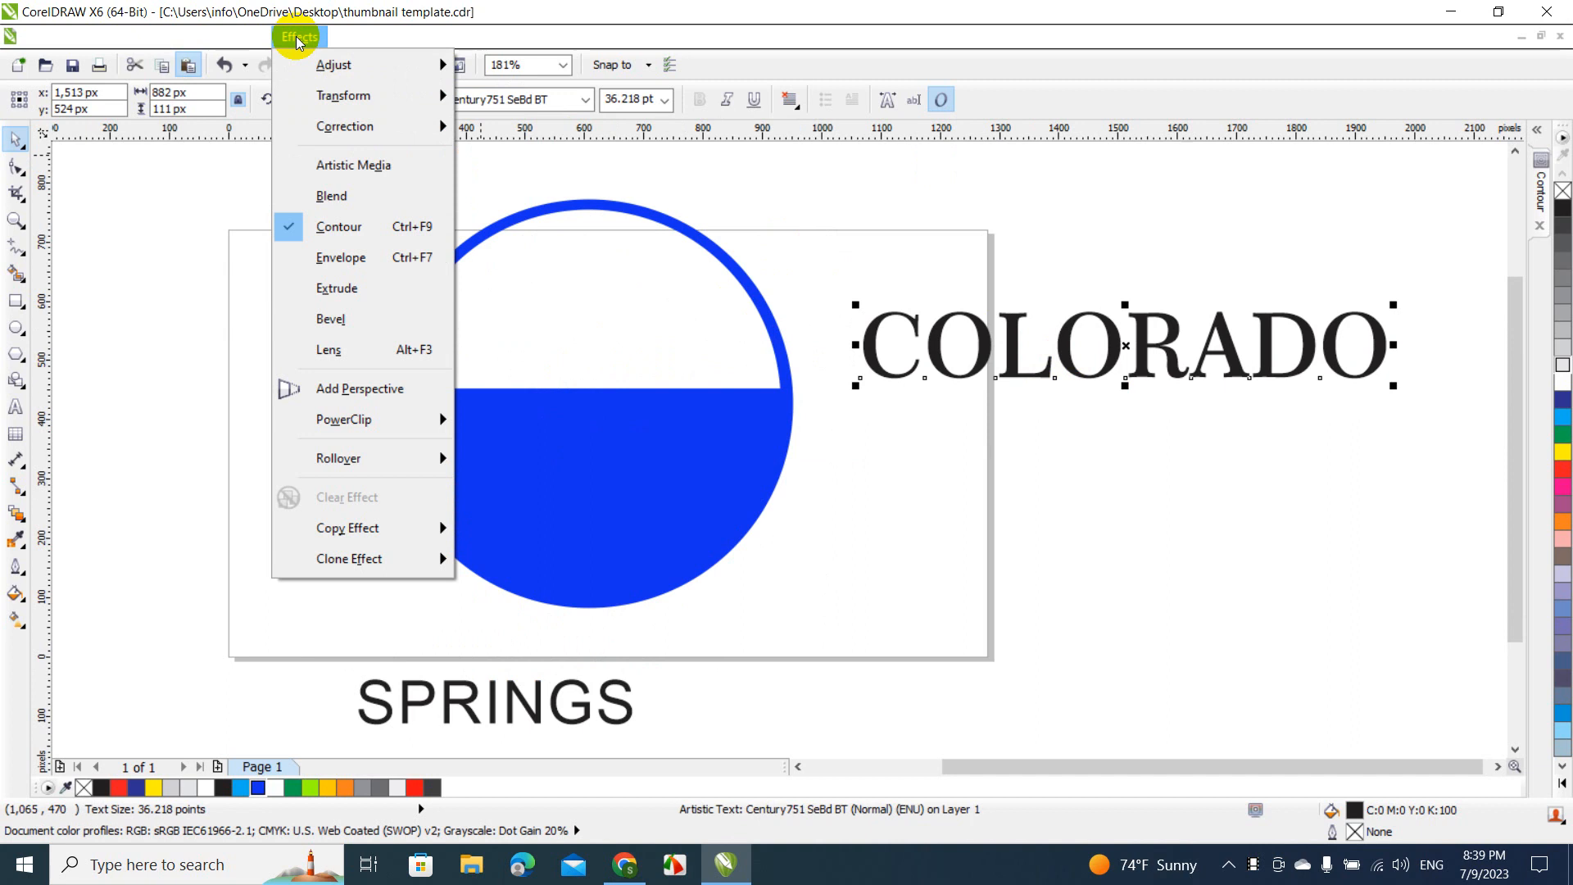
mouse_move(223, 46)
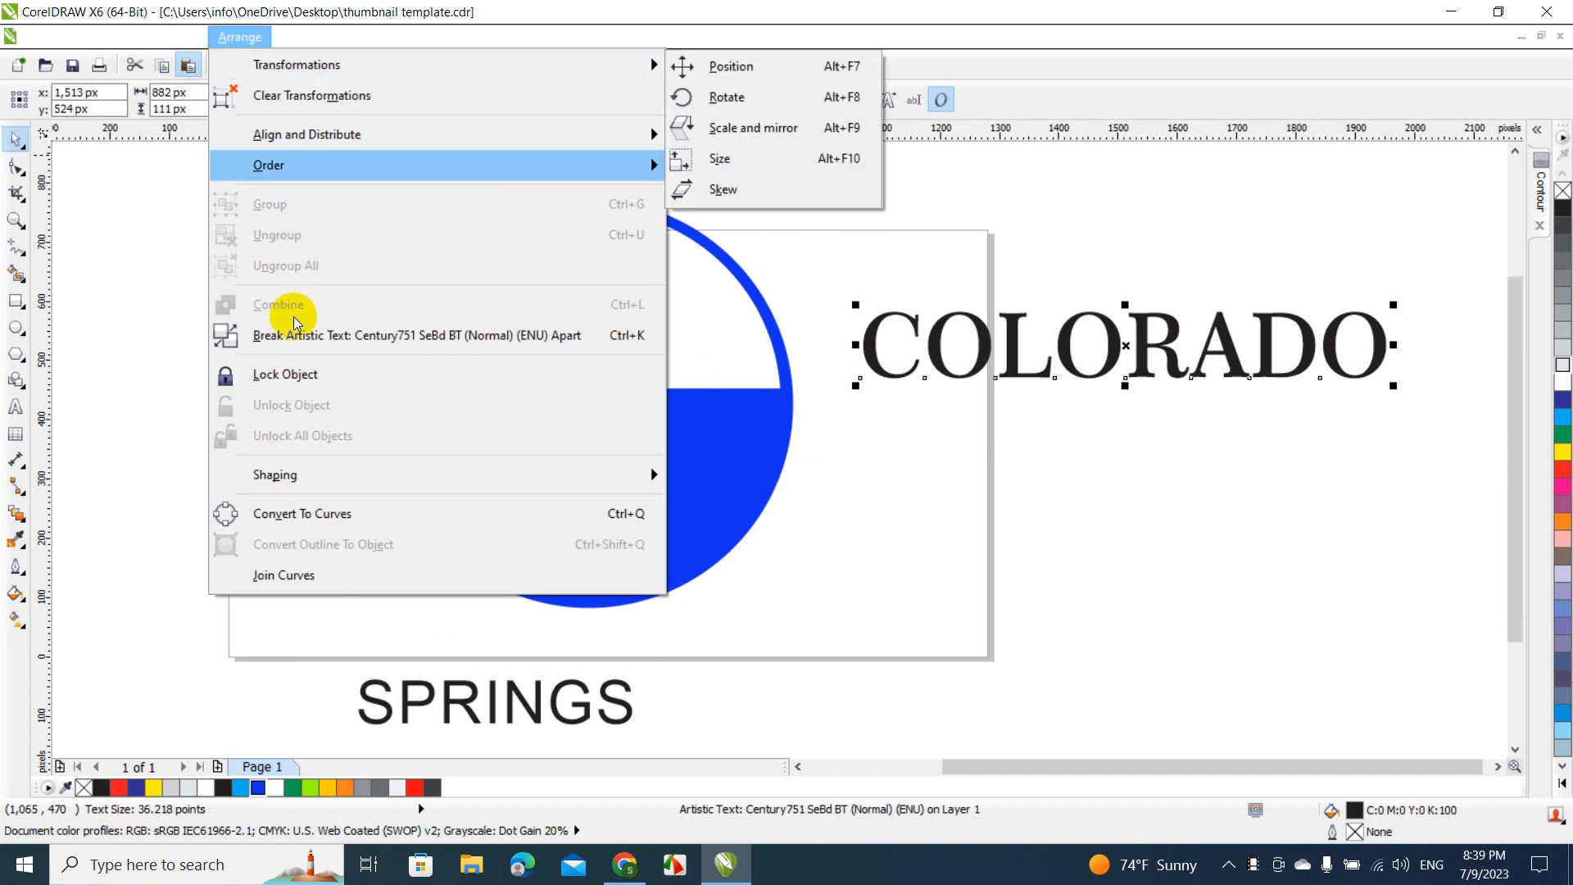
click(344, 342)
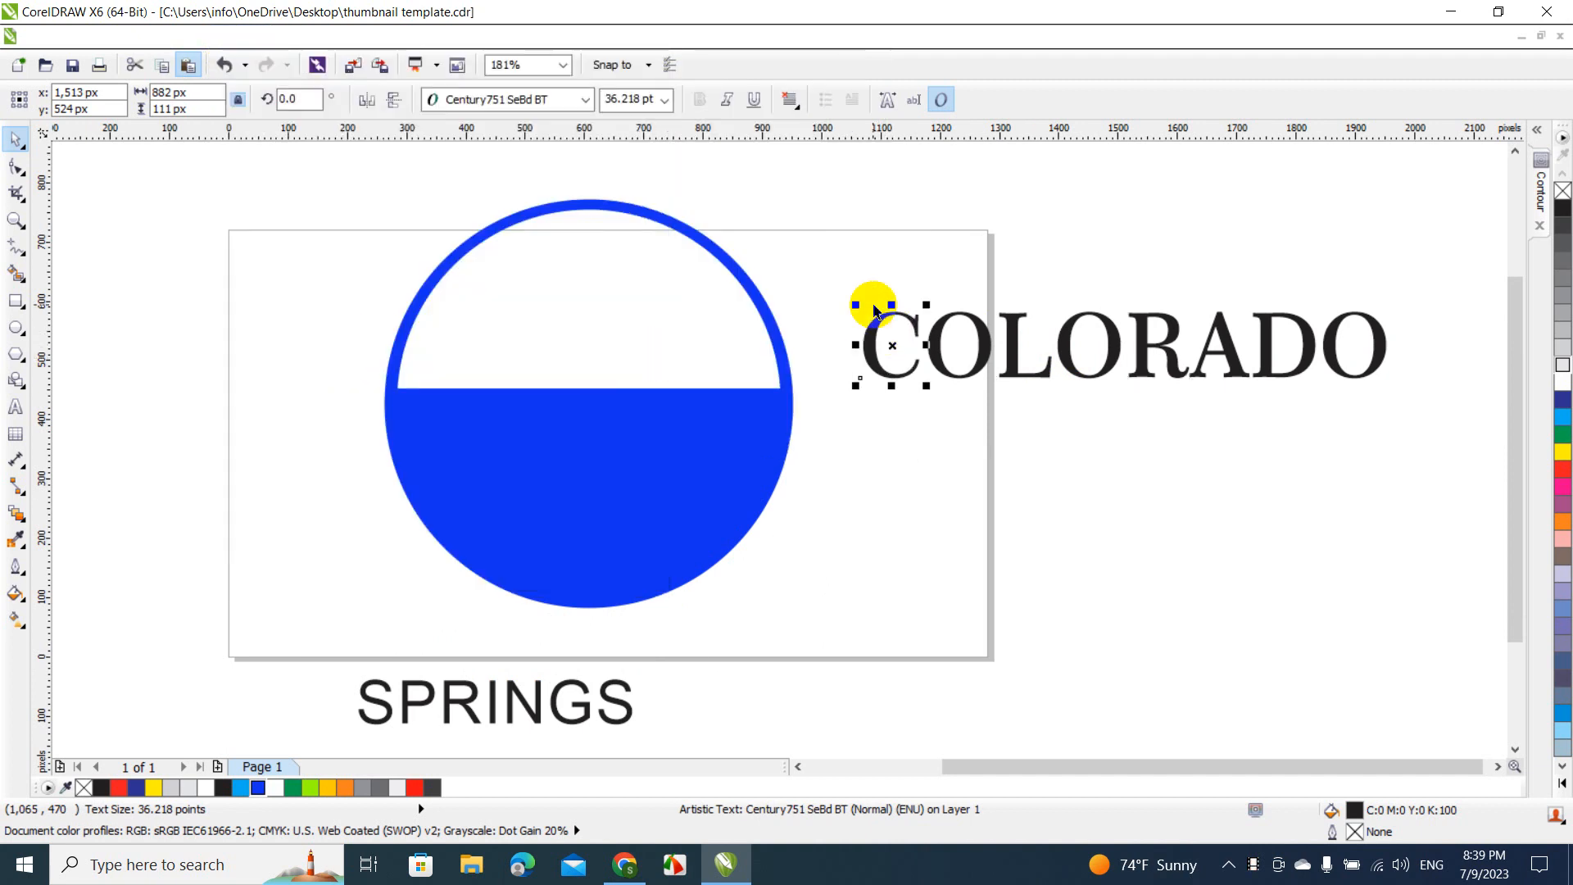
Enlarge the first C to about 61 pt and the last O to about 60 pt, using a horizontal guideline at the C's top.
drag(856, 305, 814, 261)
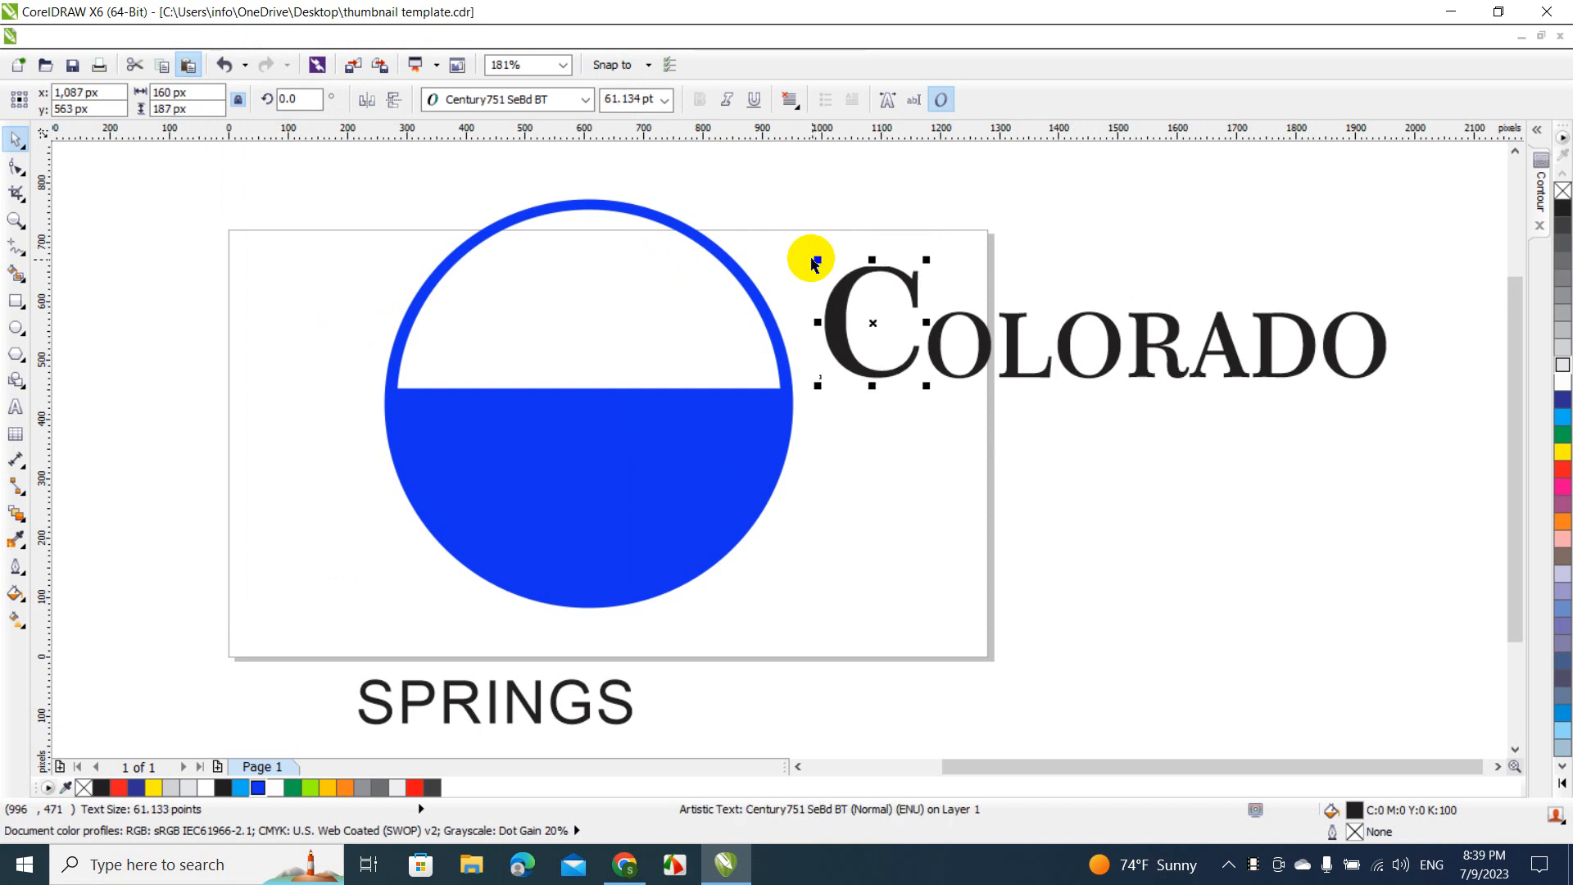
drag(914, 142, 942, 266)
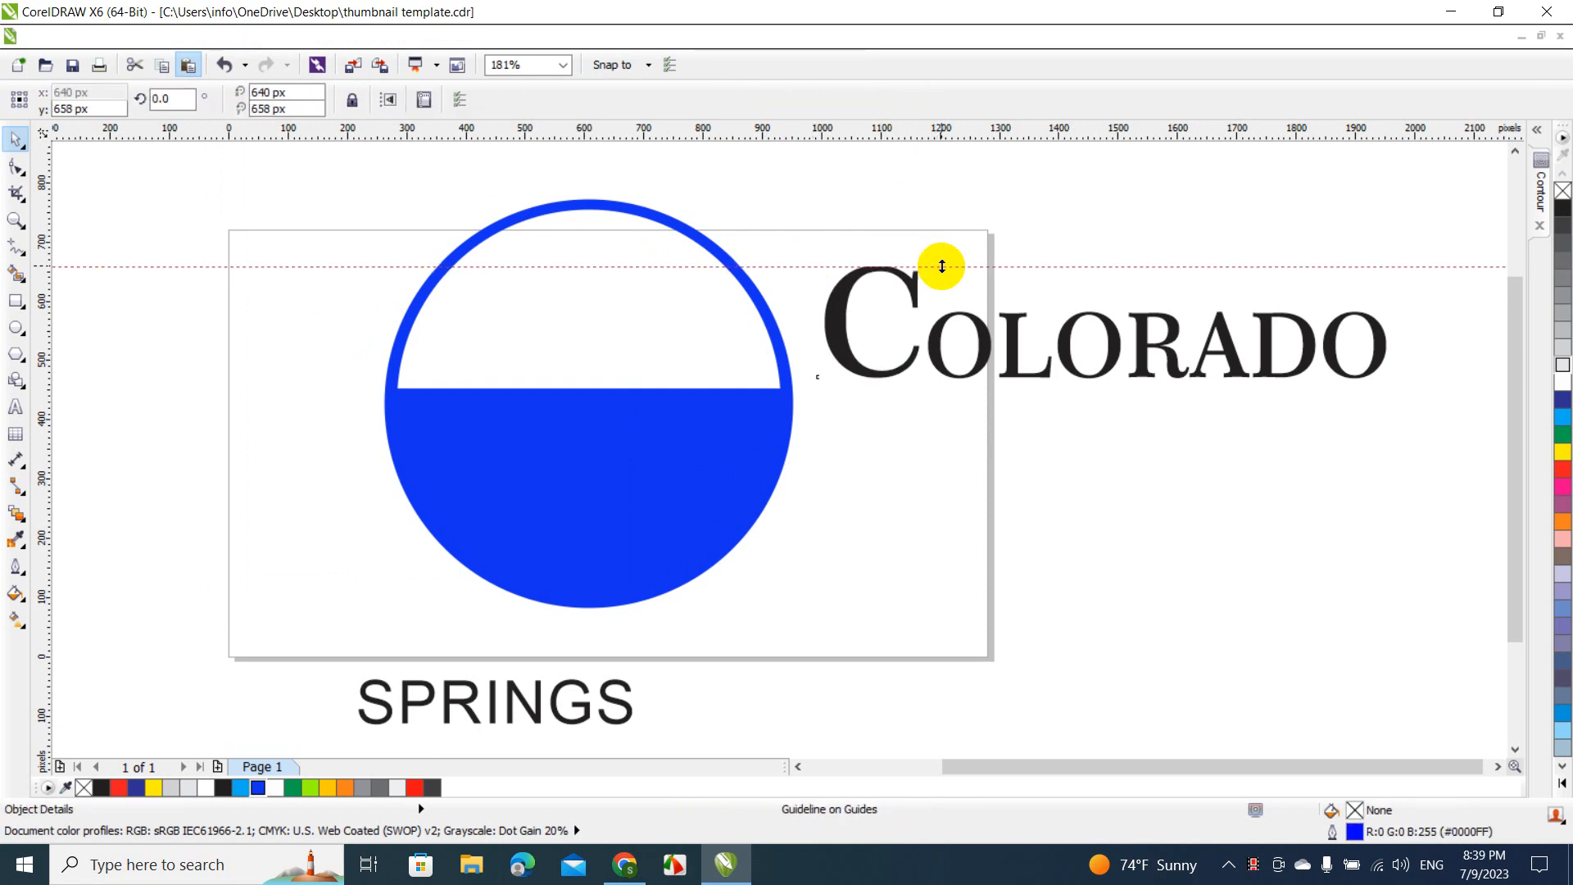
click(1377, 325)
drag(1394, 309, 1436, 252)
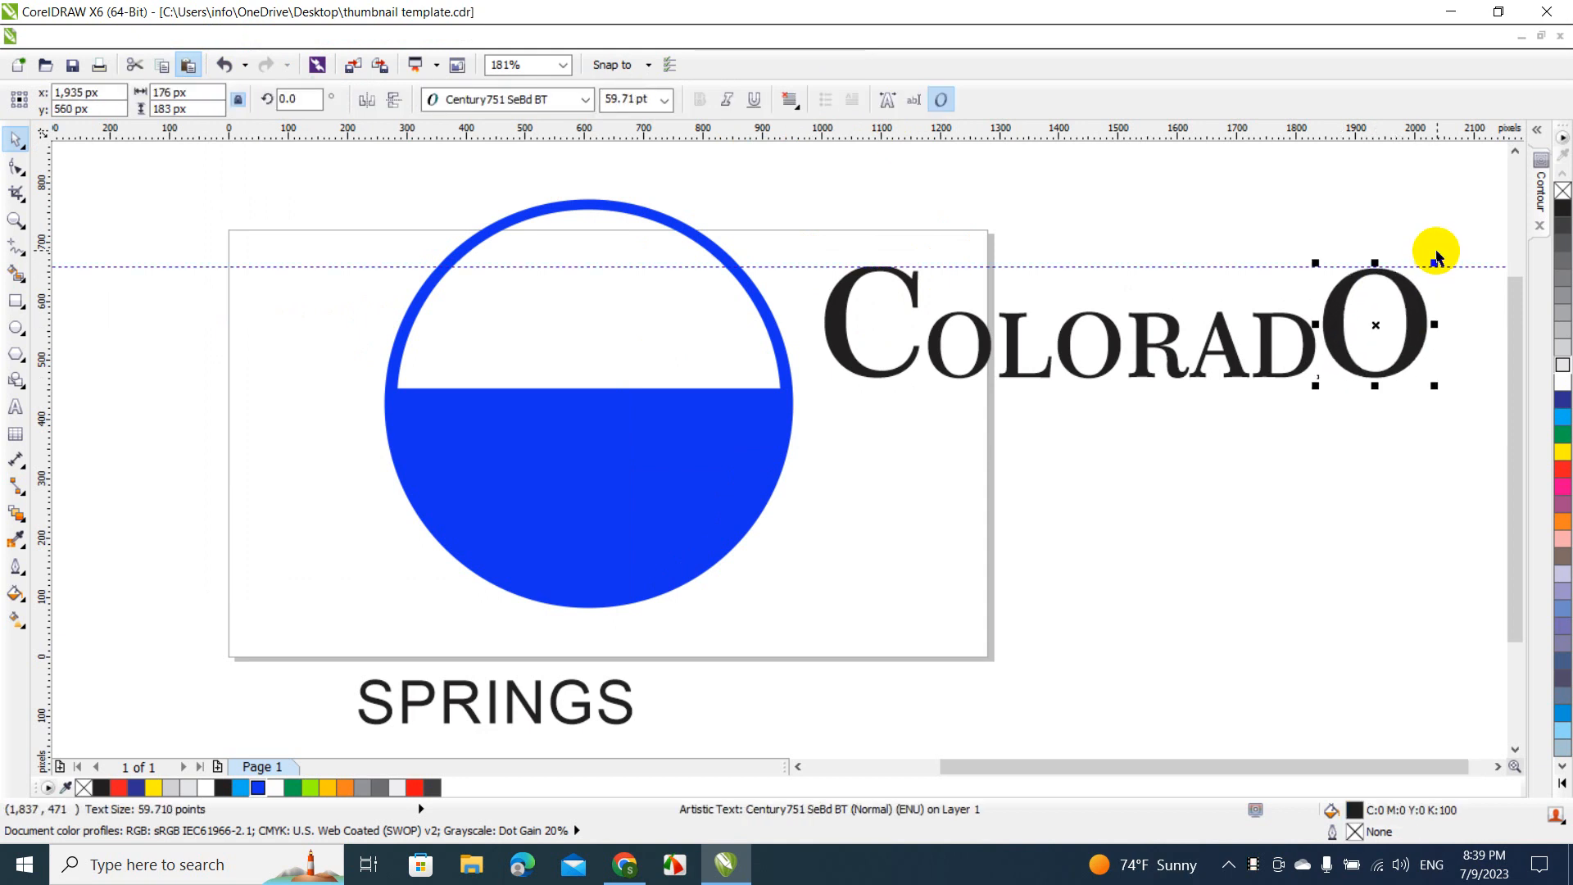
Delete the horizontal guideline above the COLORADO letters.
click(1298, 242)
click(1260, 266)
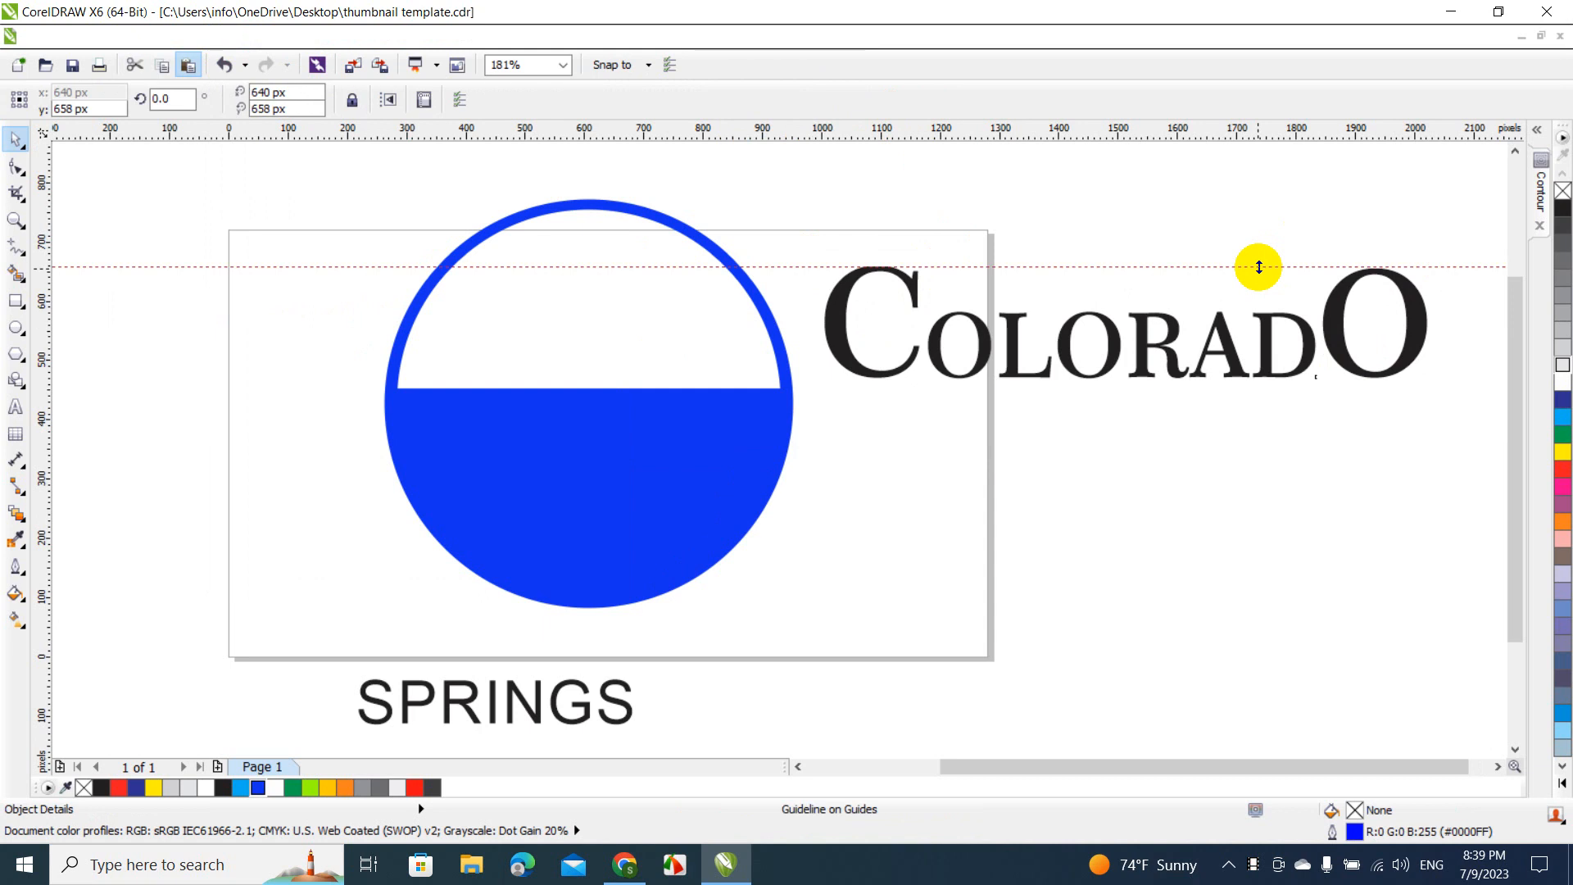
key(Delete)
Group all eight letters of COLORADO.
drag(794, 178, 1452, 446)
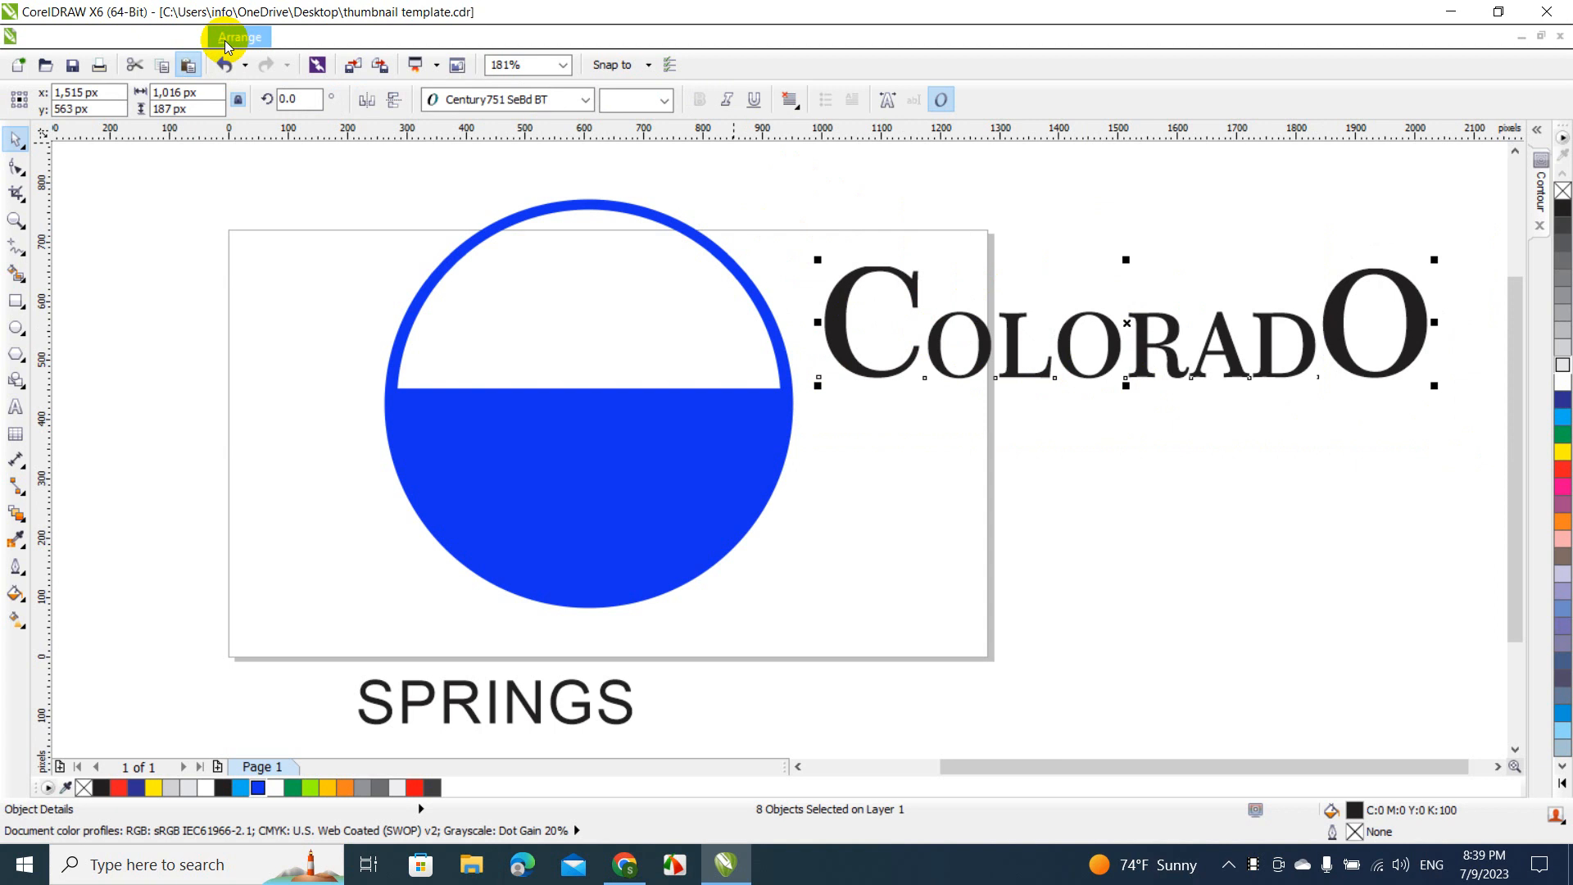
click(226, 45)
click(246, 203)
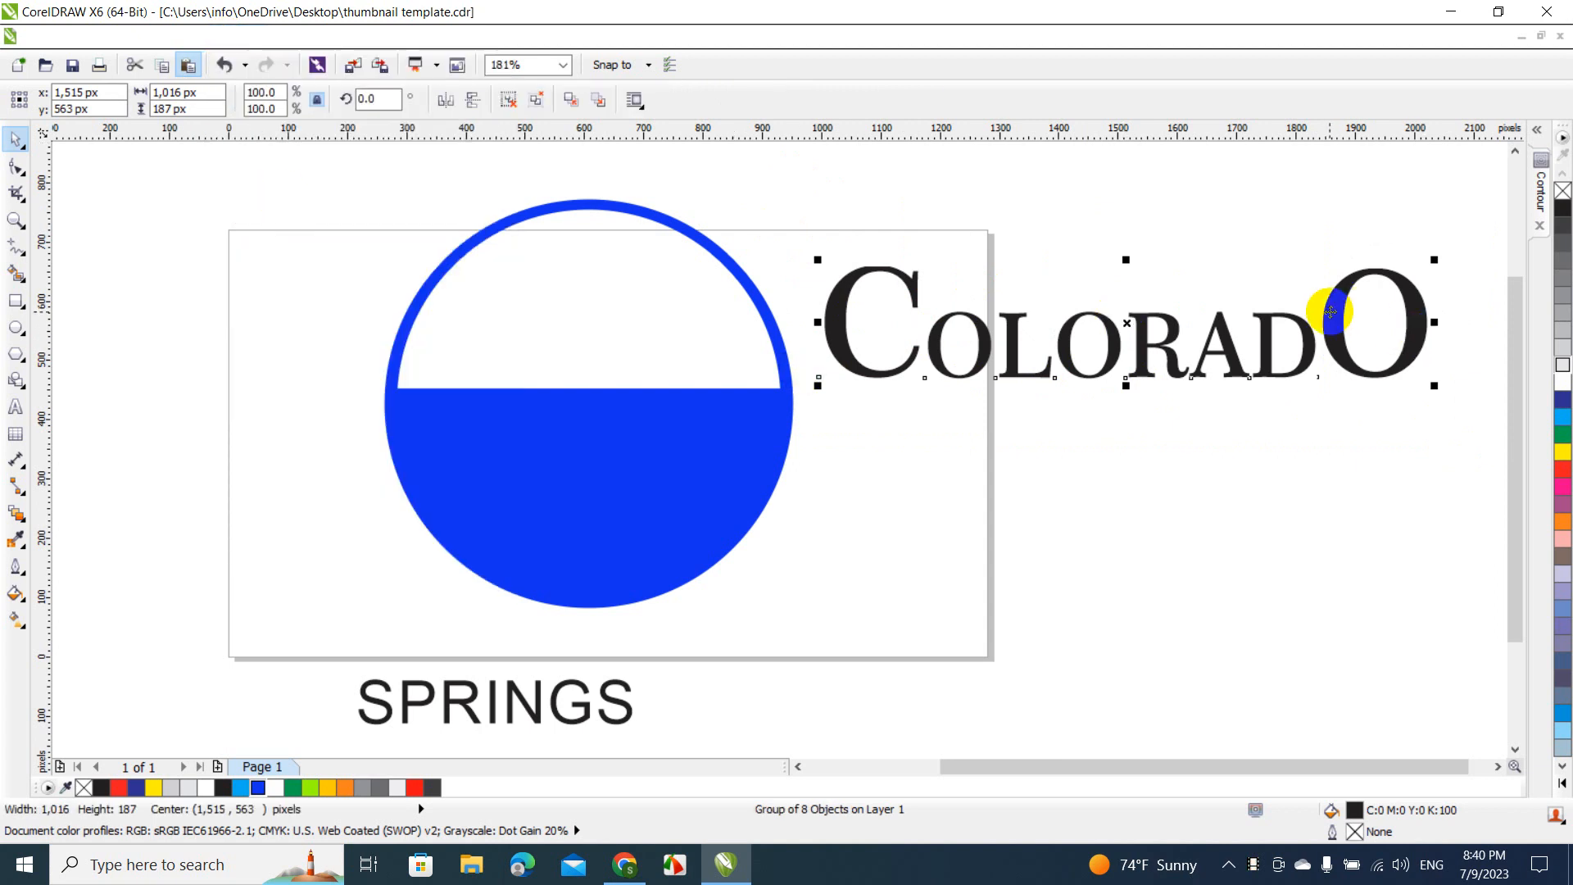
Move the COLORADO group across the middle of the circle and scale it to about 994 px wide.
drag(1330, 312, 793, 404)
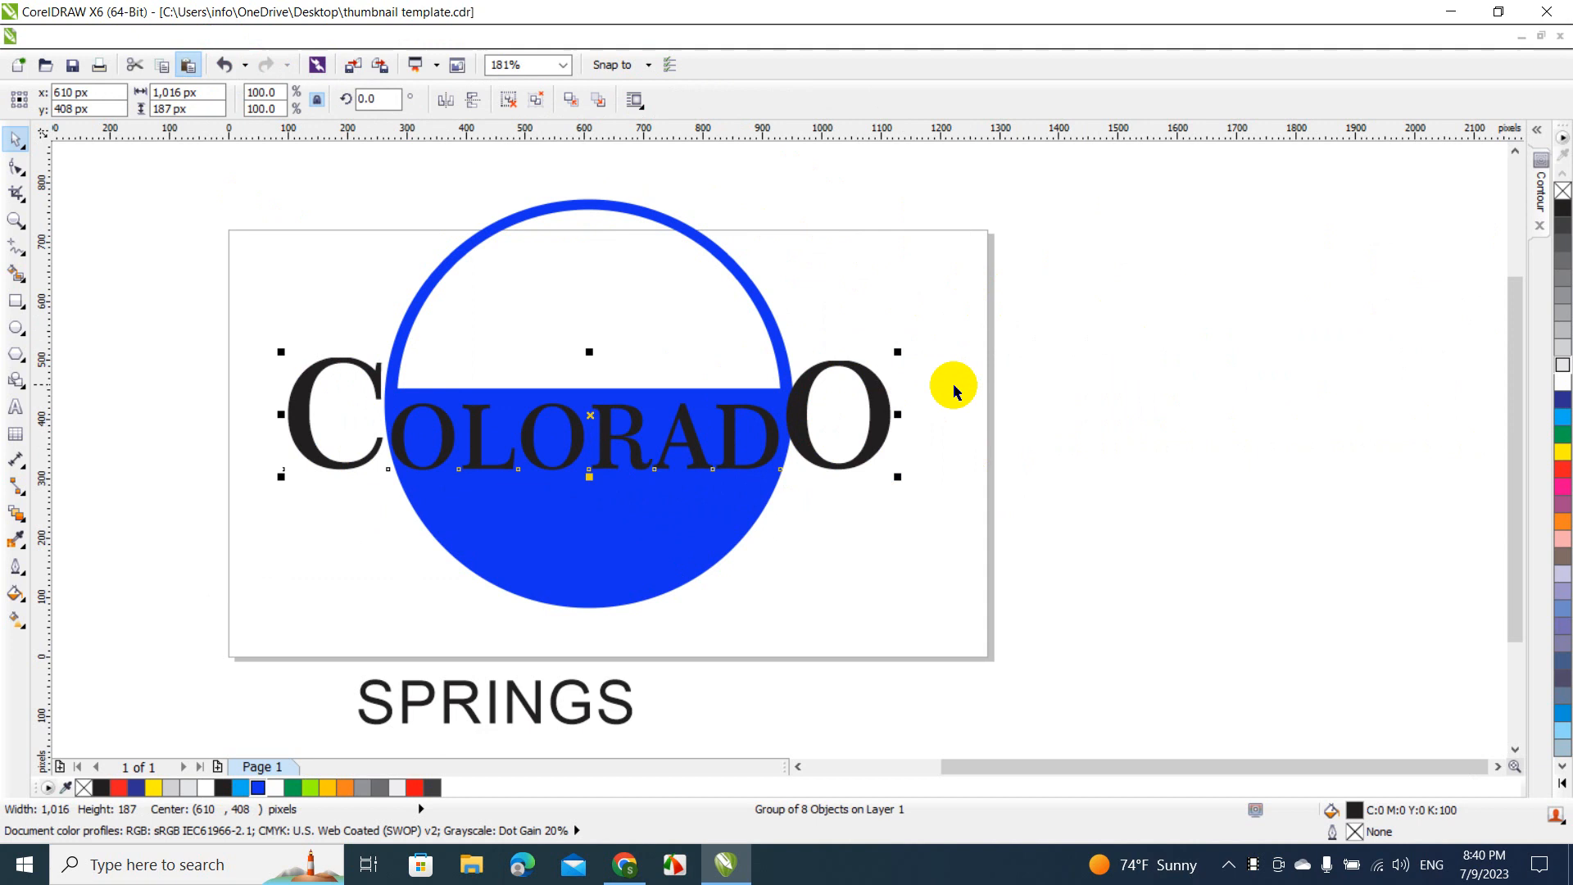
drag(874, 379, 858, 396)
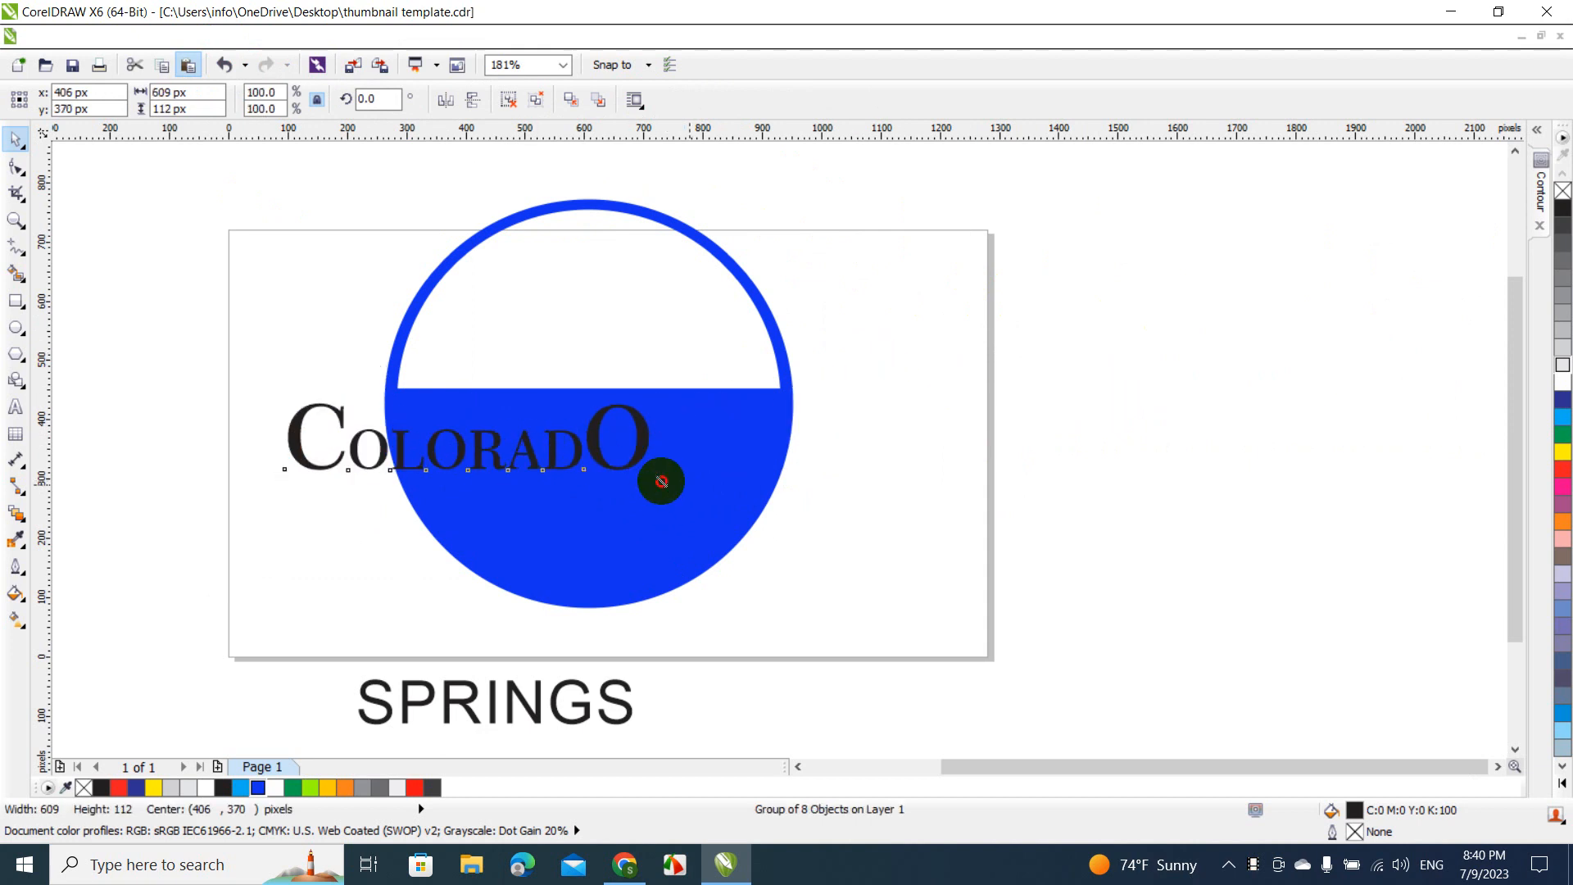
drag(661, 482, 885, 536)
drag(585, 460, 591, 422)
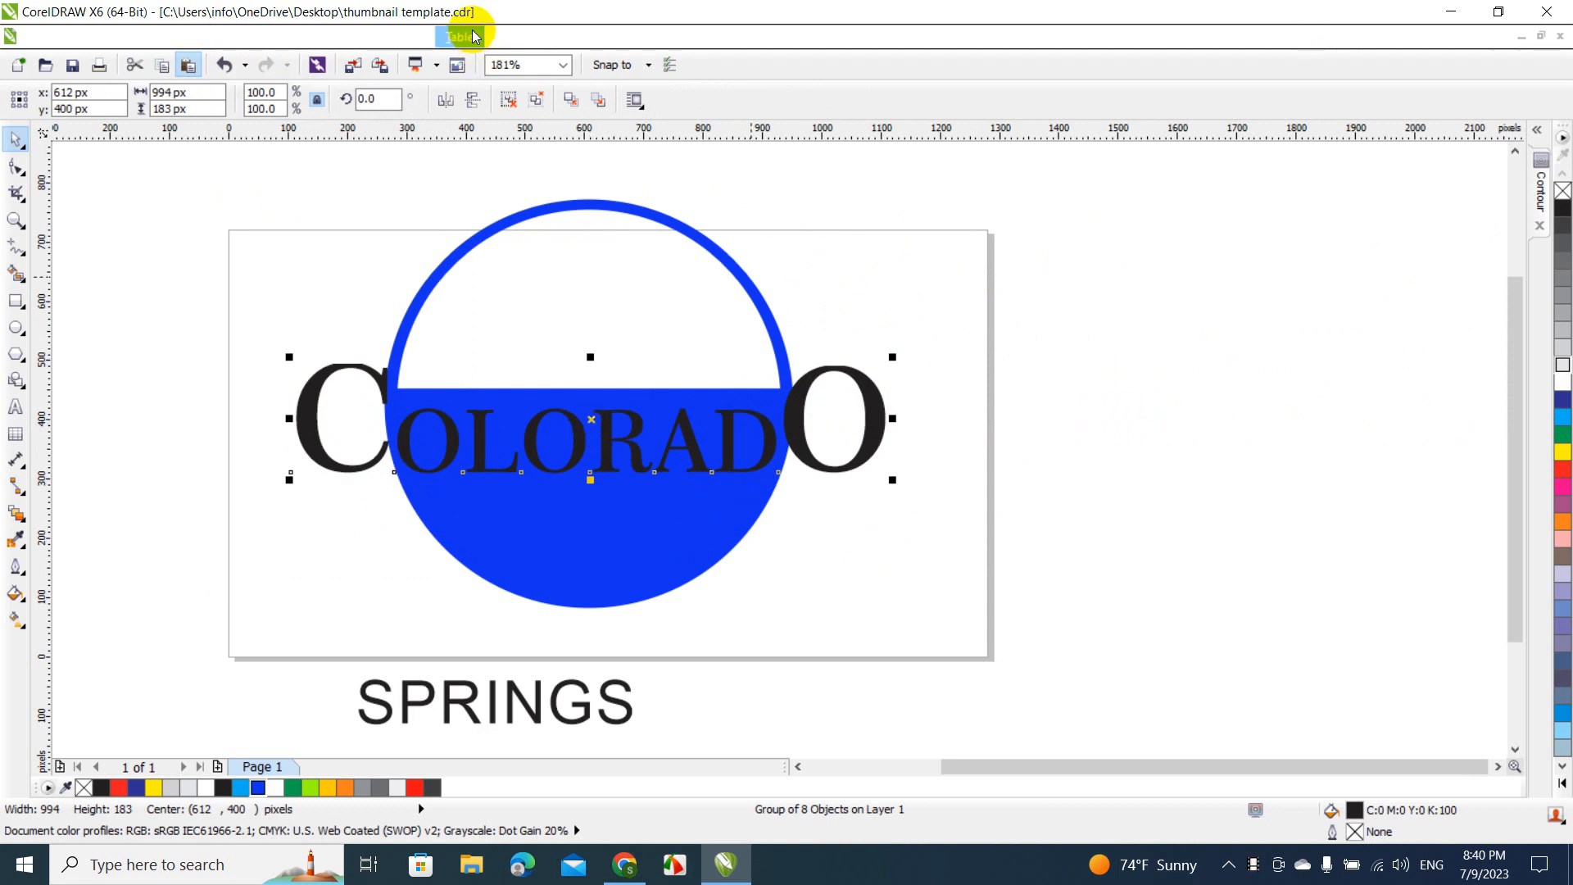
Reopen the Contour docker in expanded form and choose an outside contour for the COLORADO group.
click(562, 39)
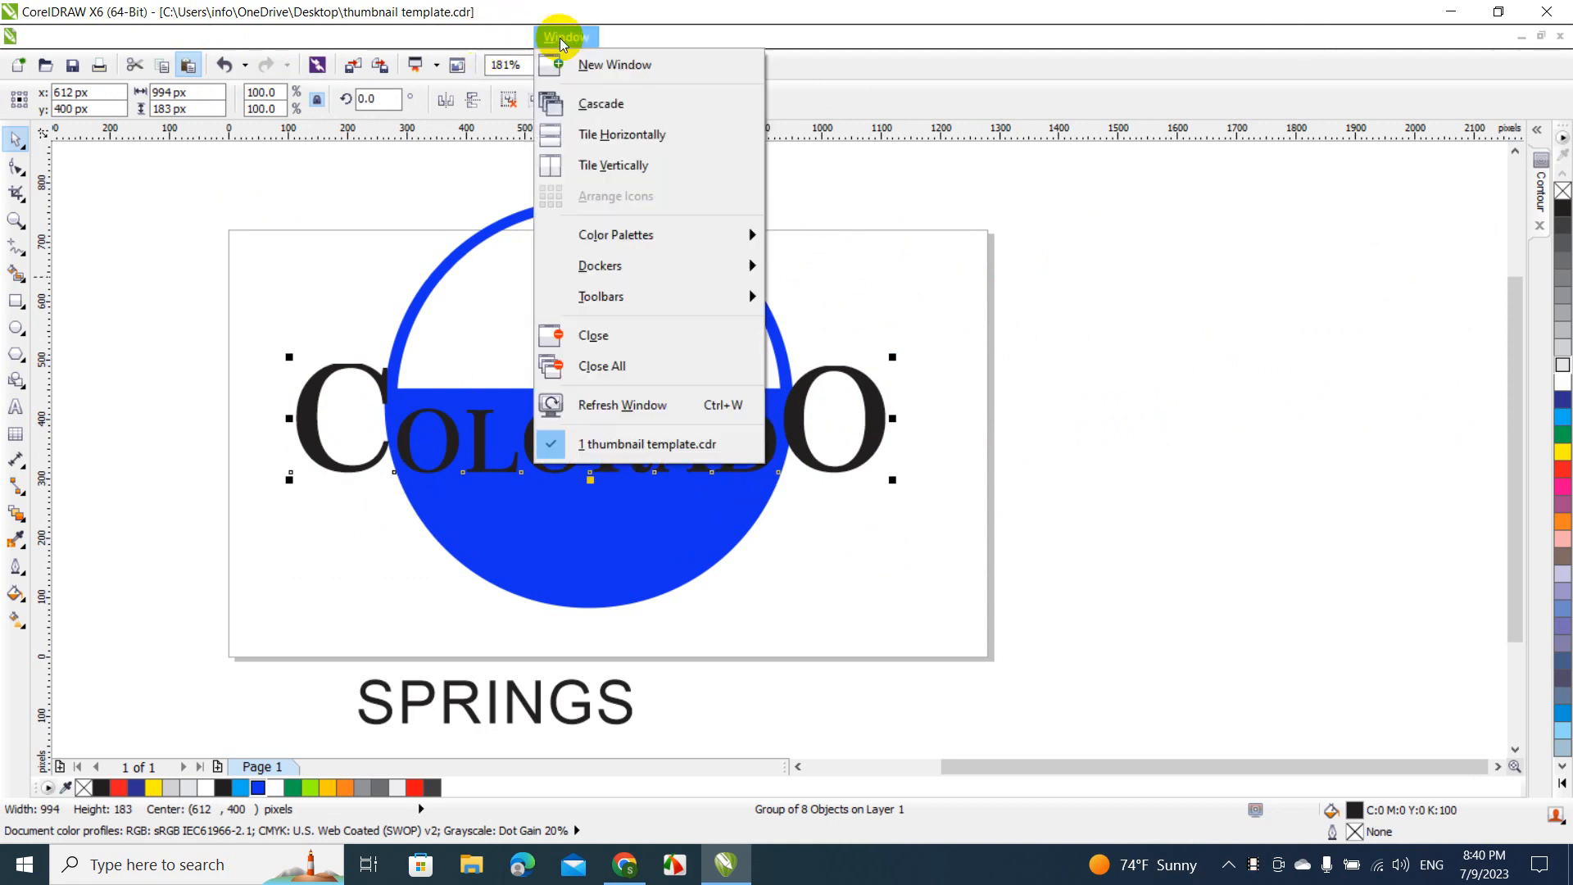
click(562, 38)
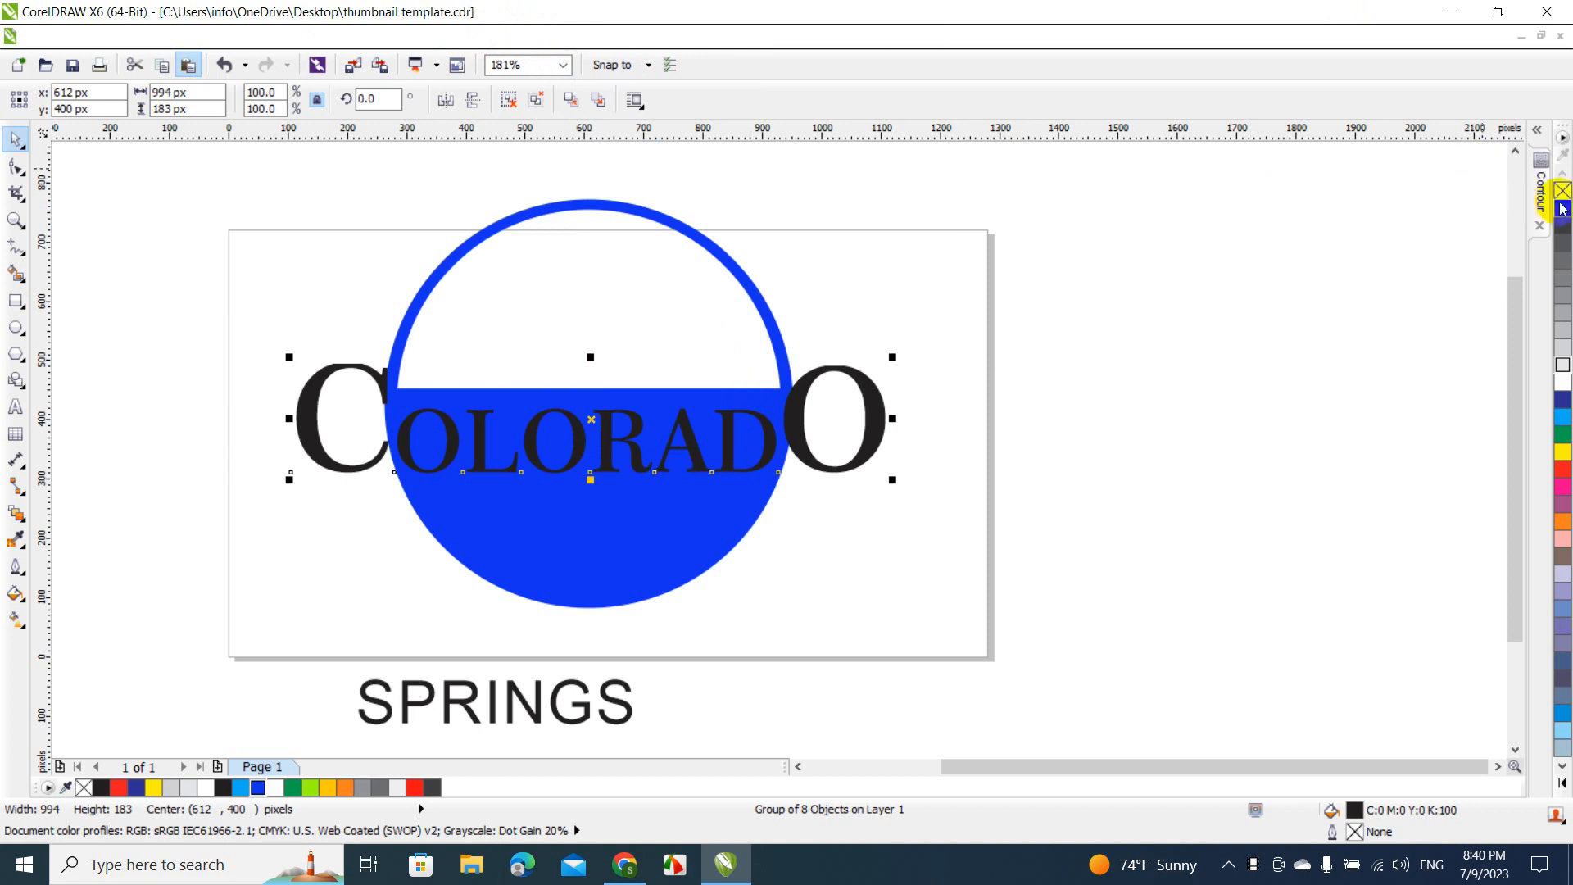
click(1543, 226)
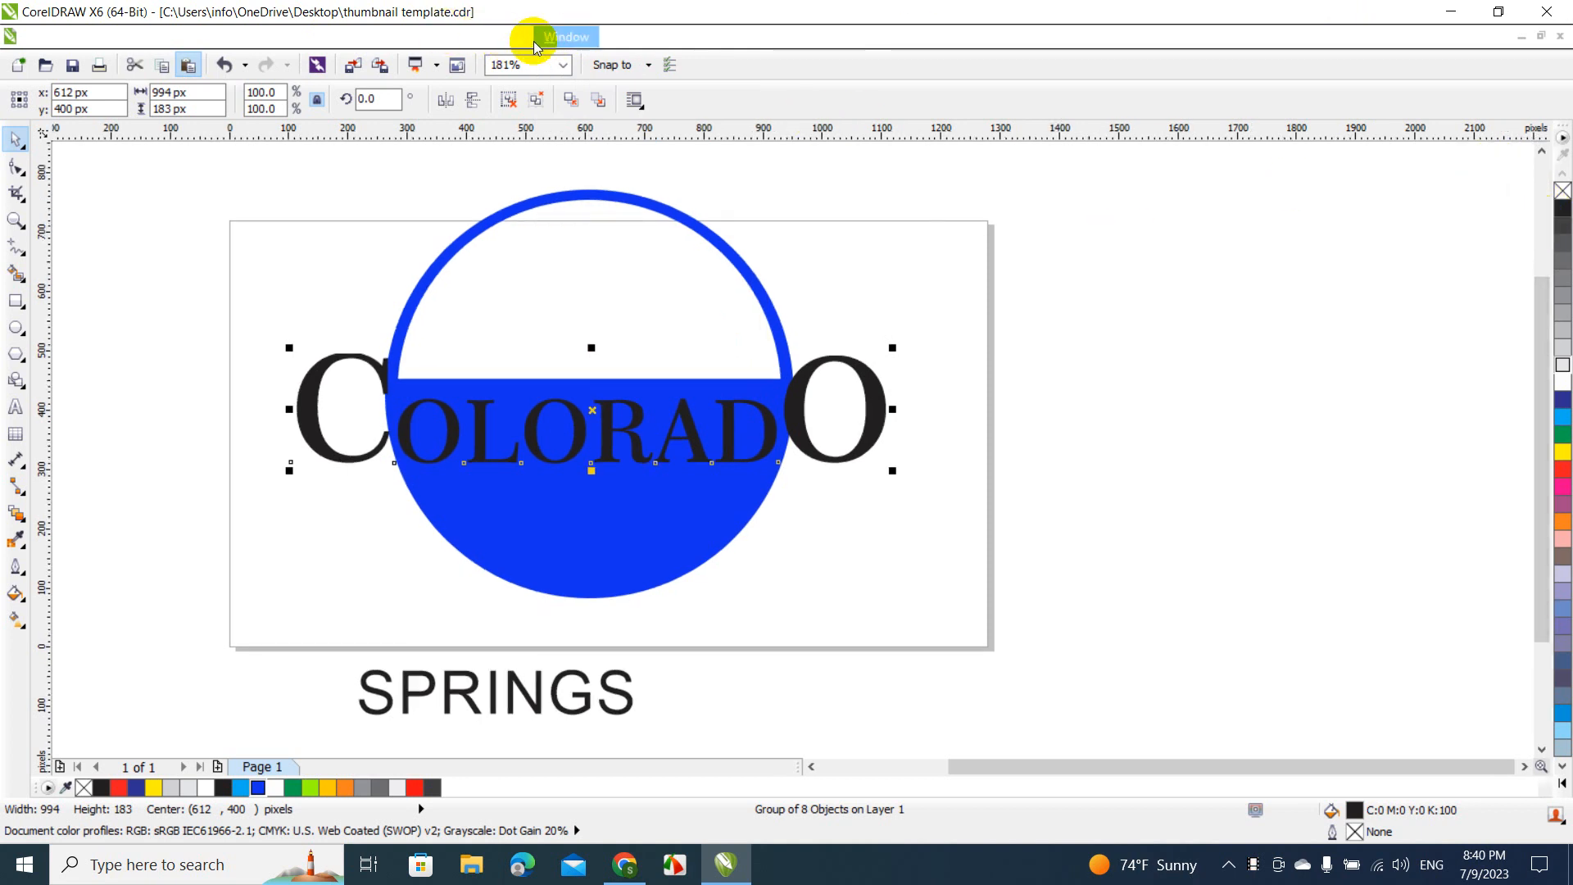
click(562, 39)
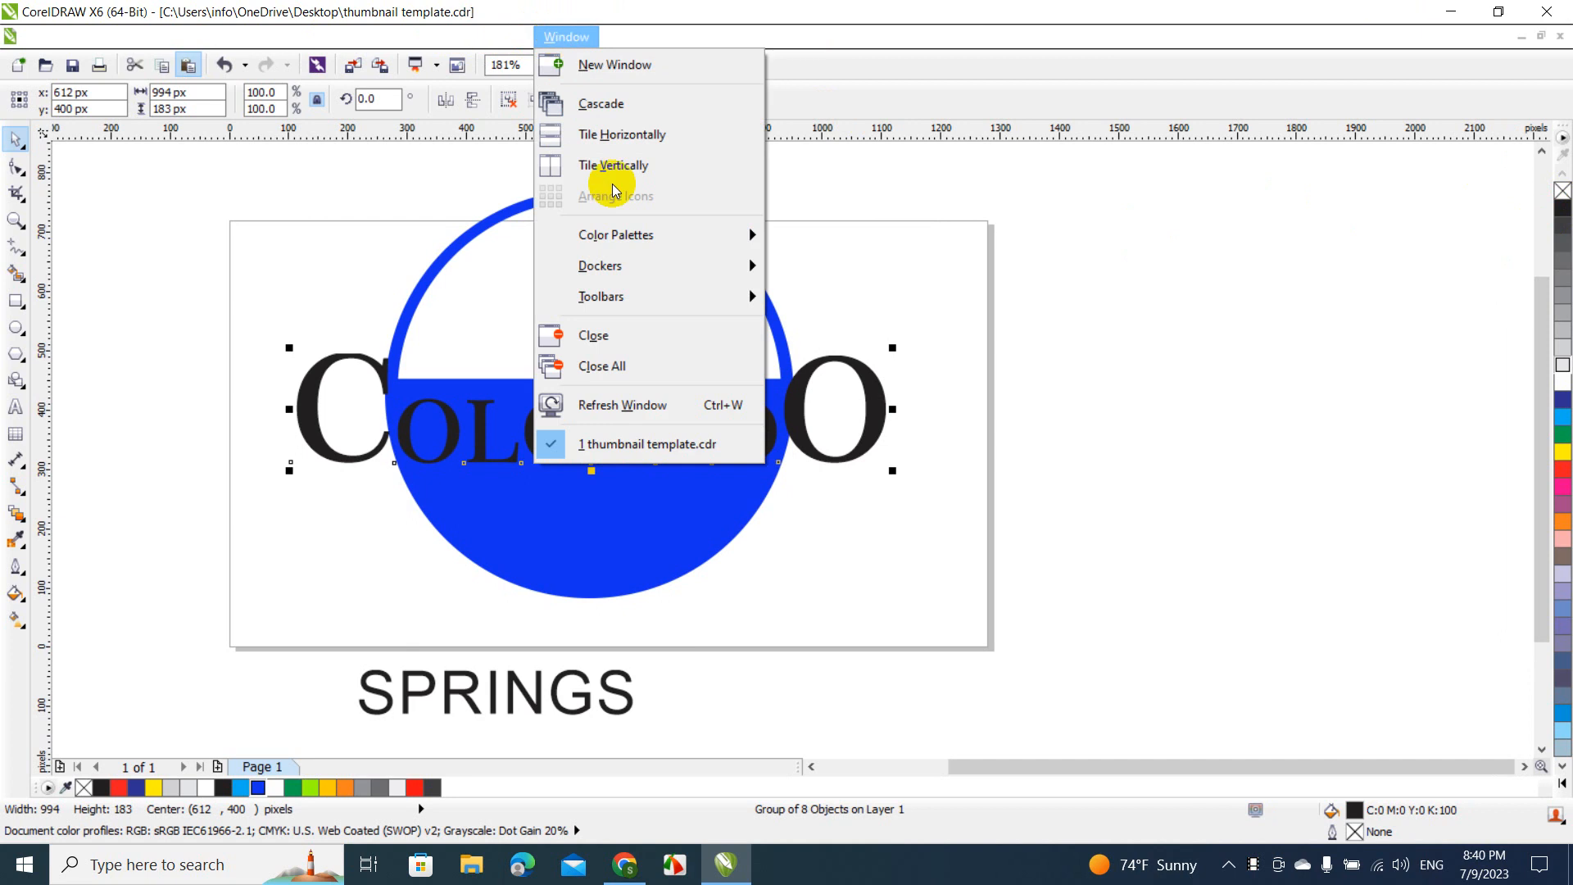
mouse_move(614, 271)
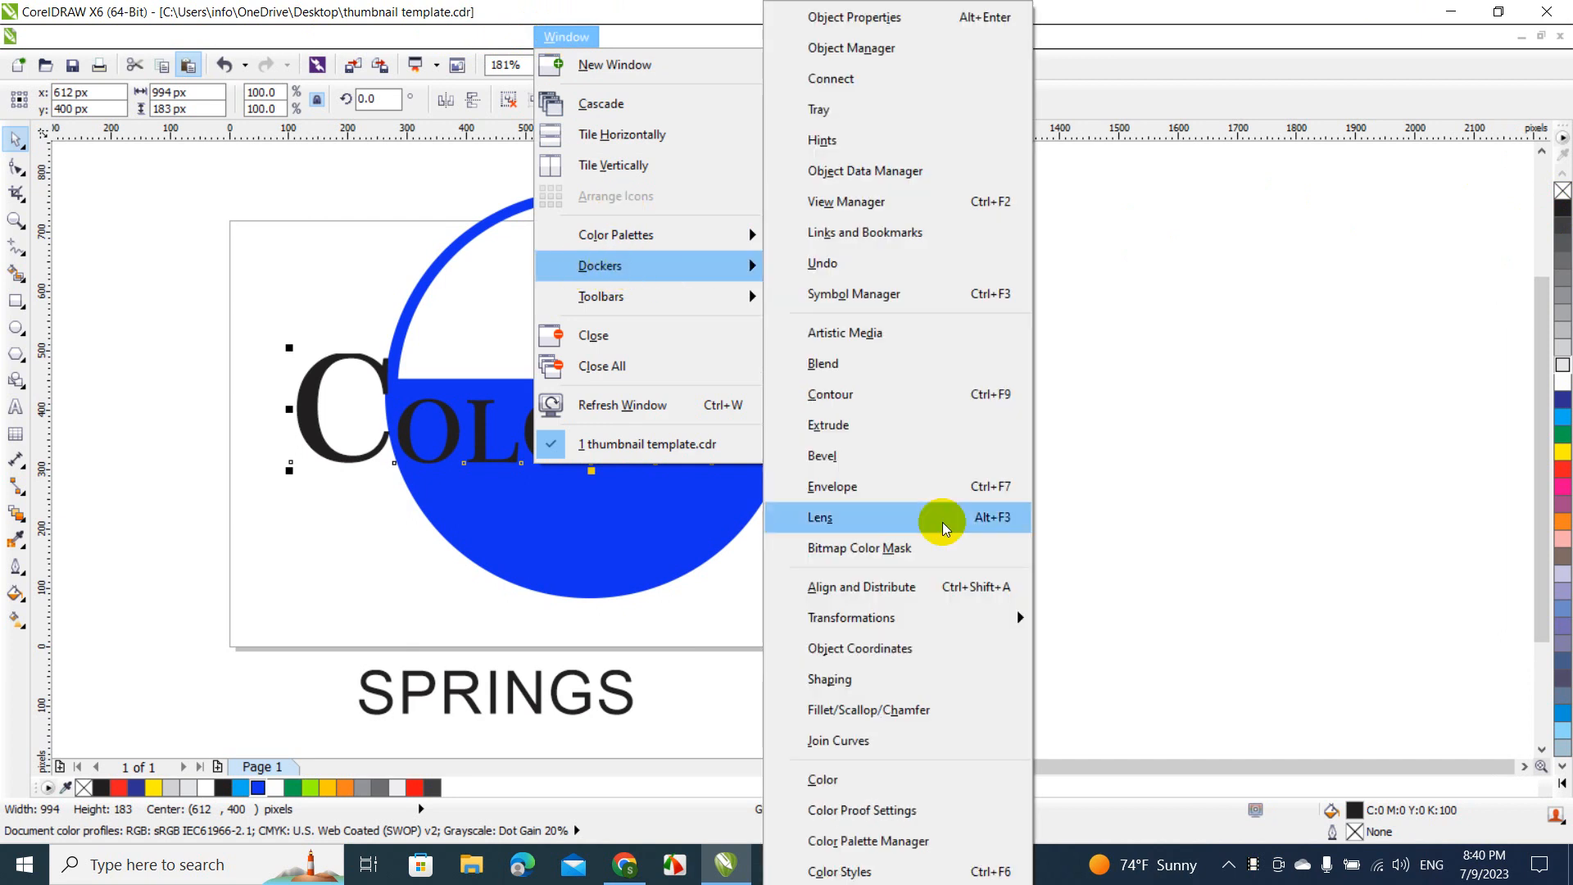
click(857, 397)
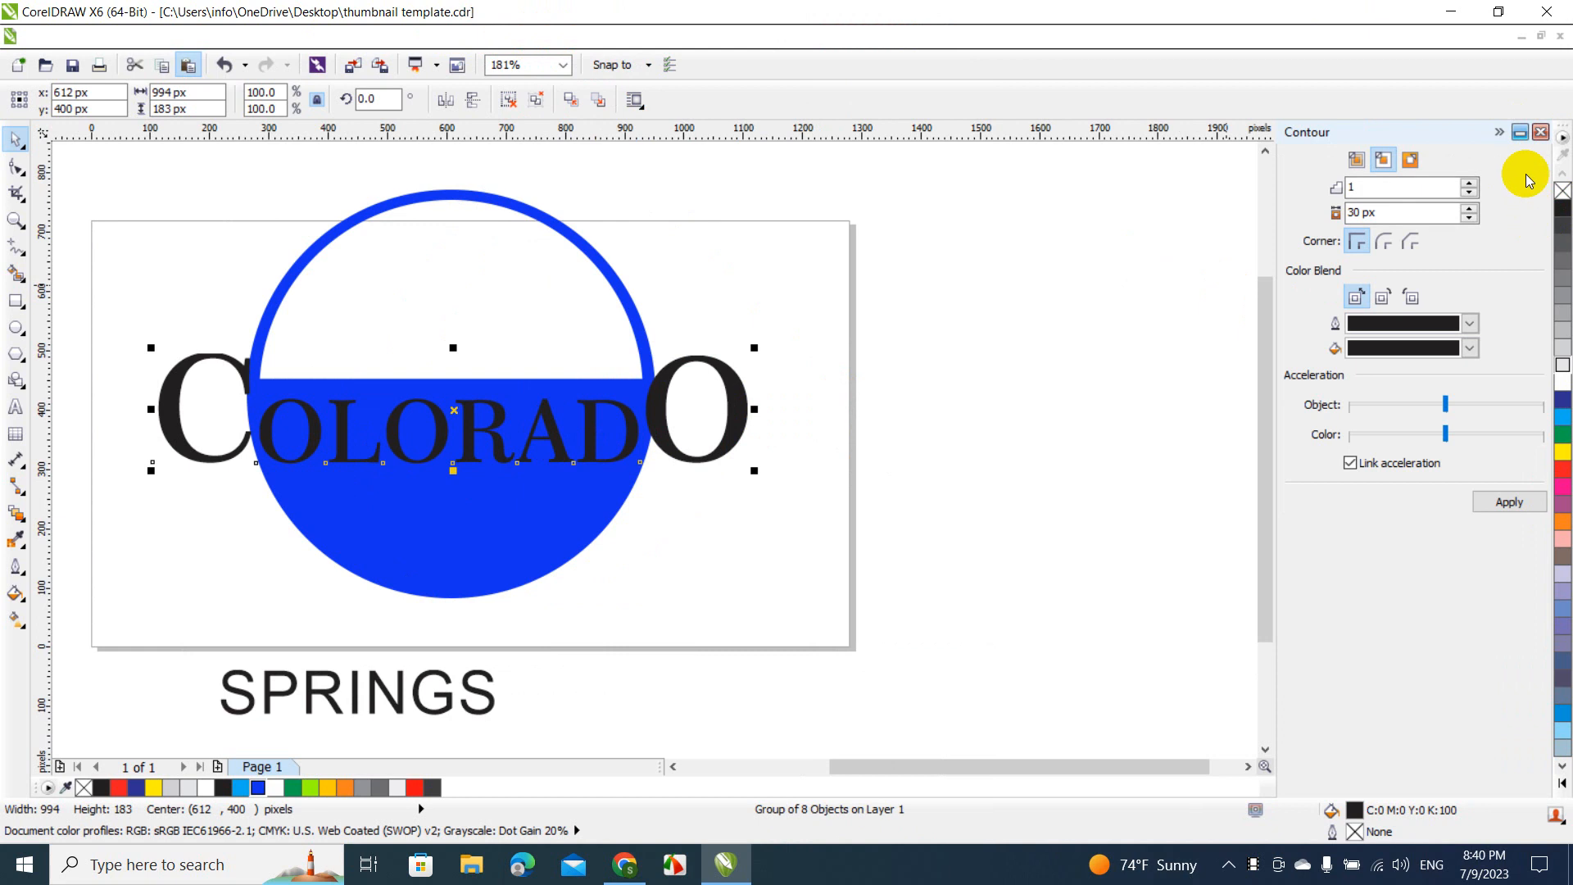
click(1497, 133)
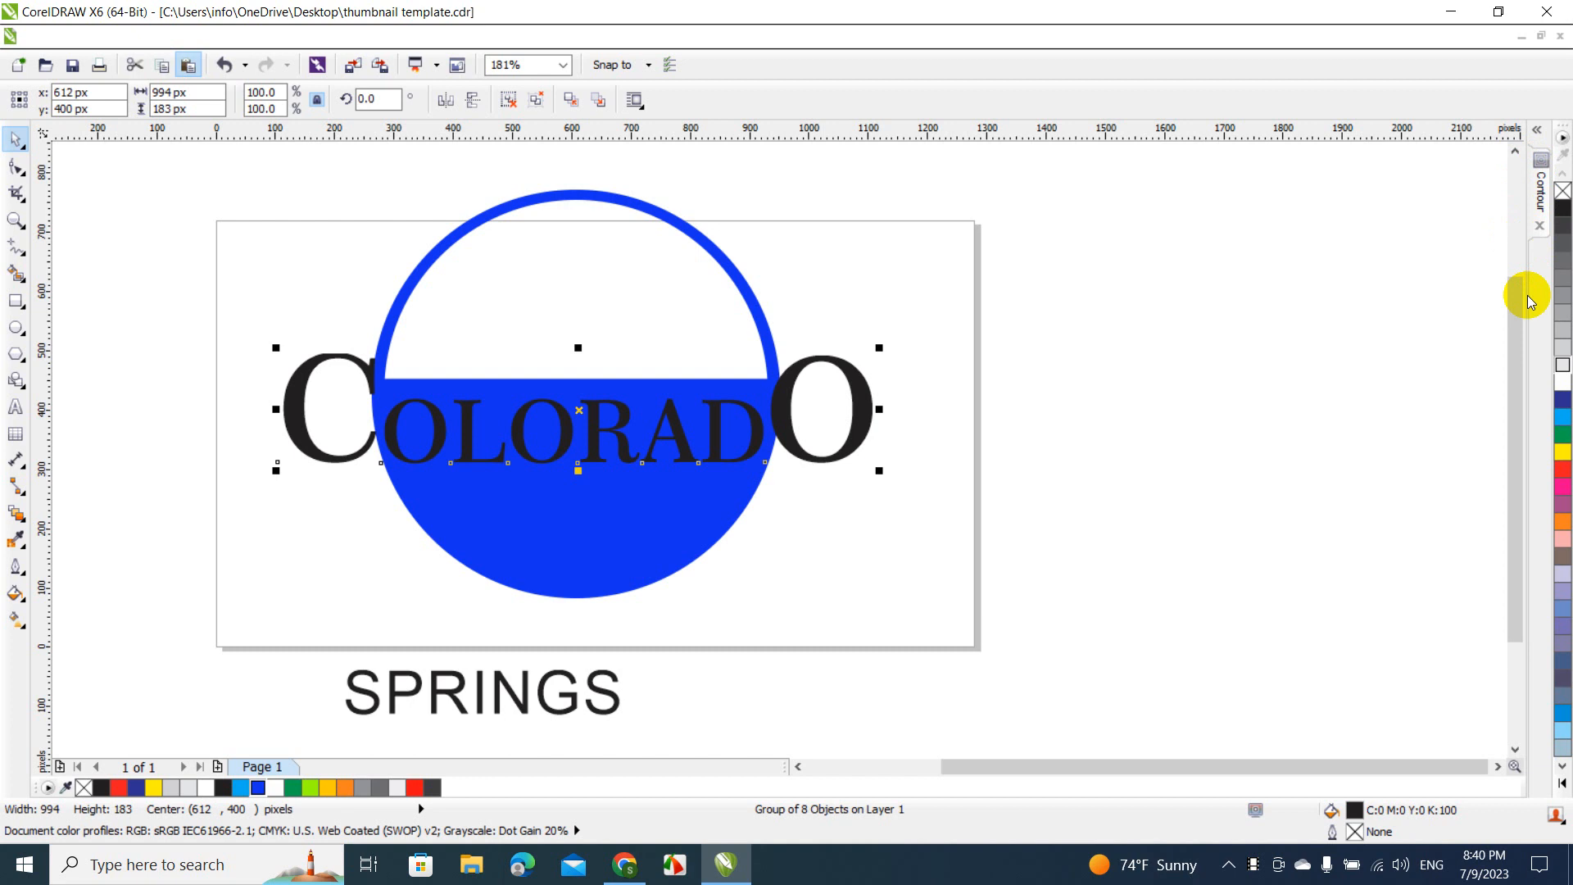
click(1541, 189)
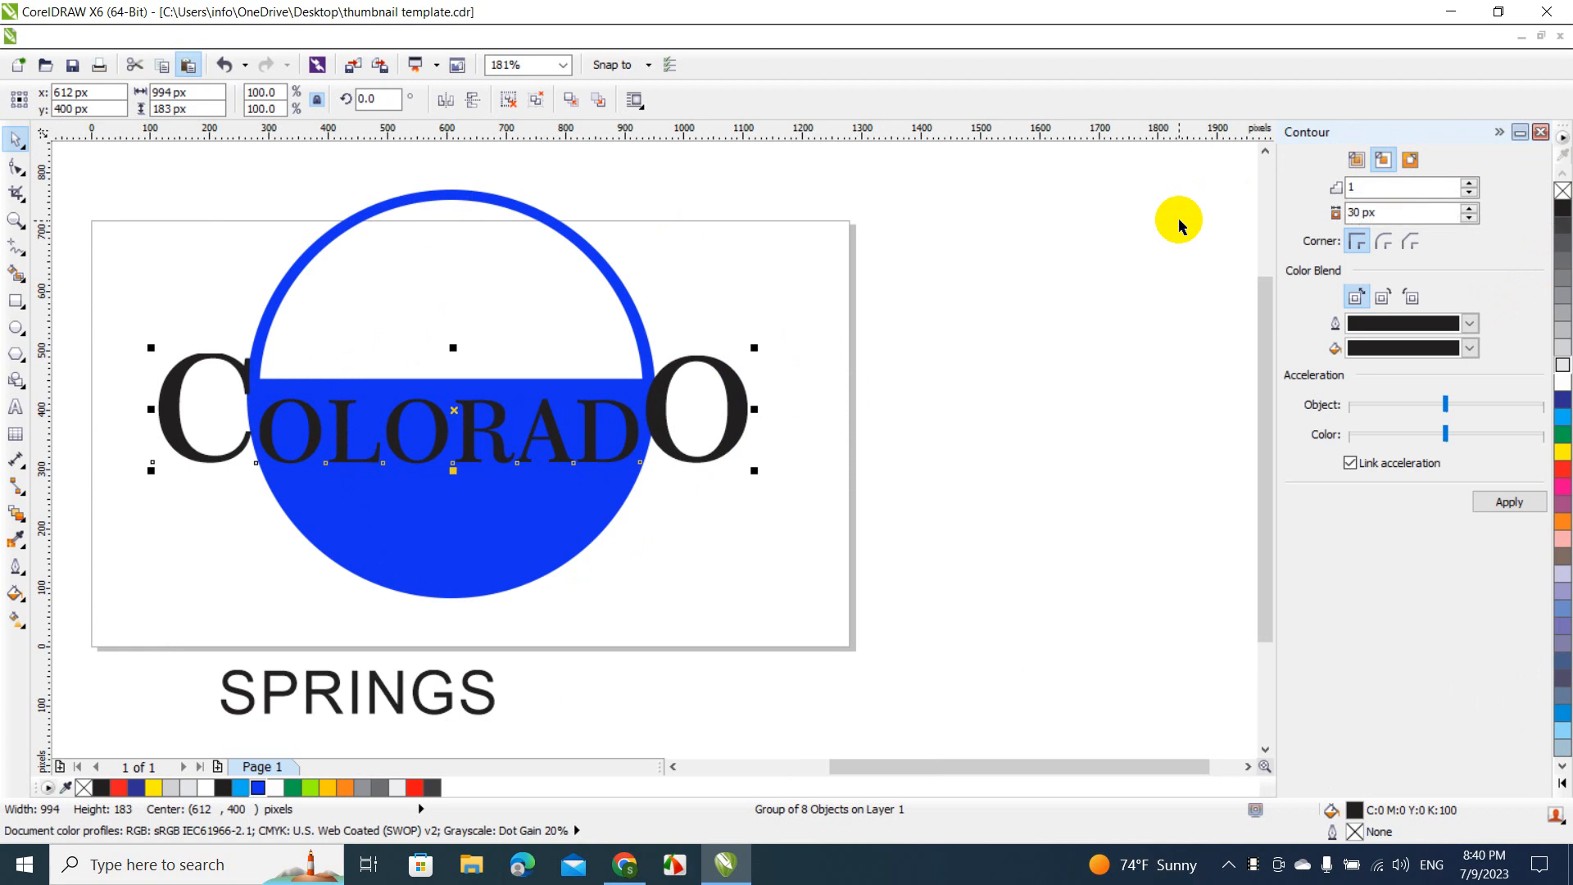
click(1411, 163)
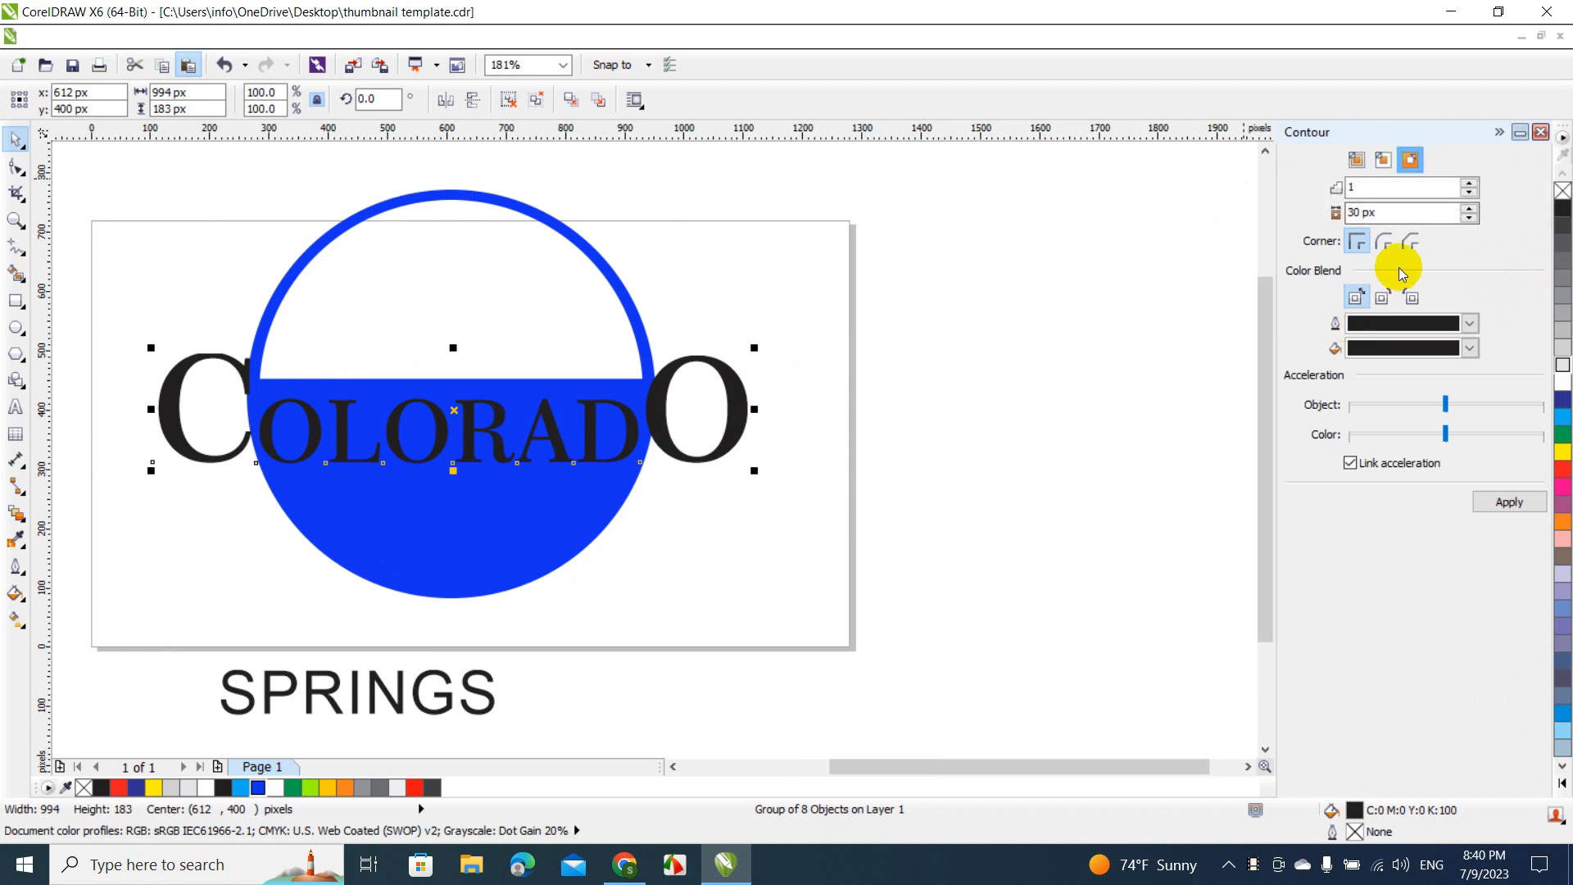
Try a one-step outside contour with a 30 px offset on the COLORADO group, and undo it.
click(1497, 512)
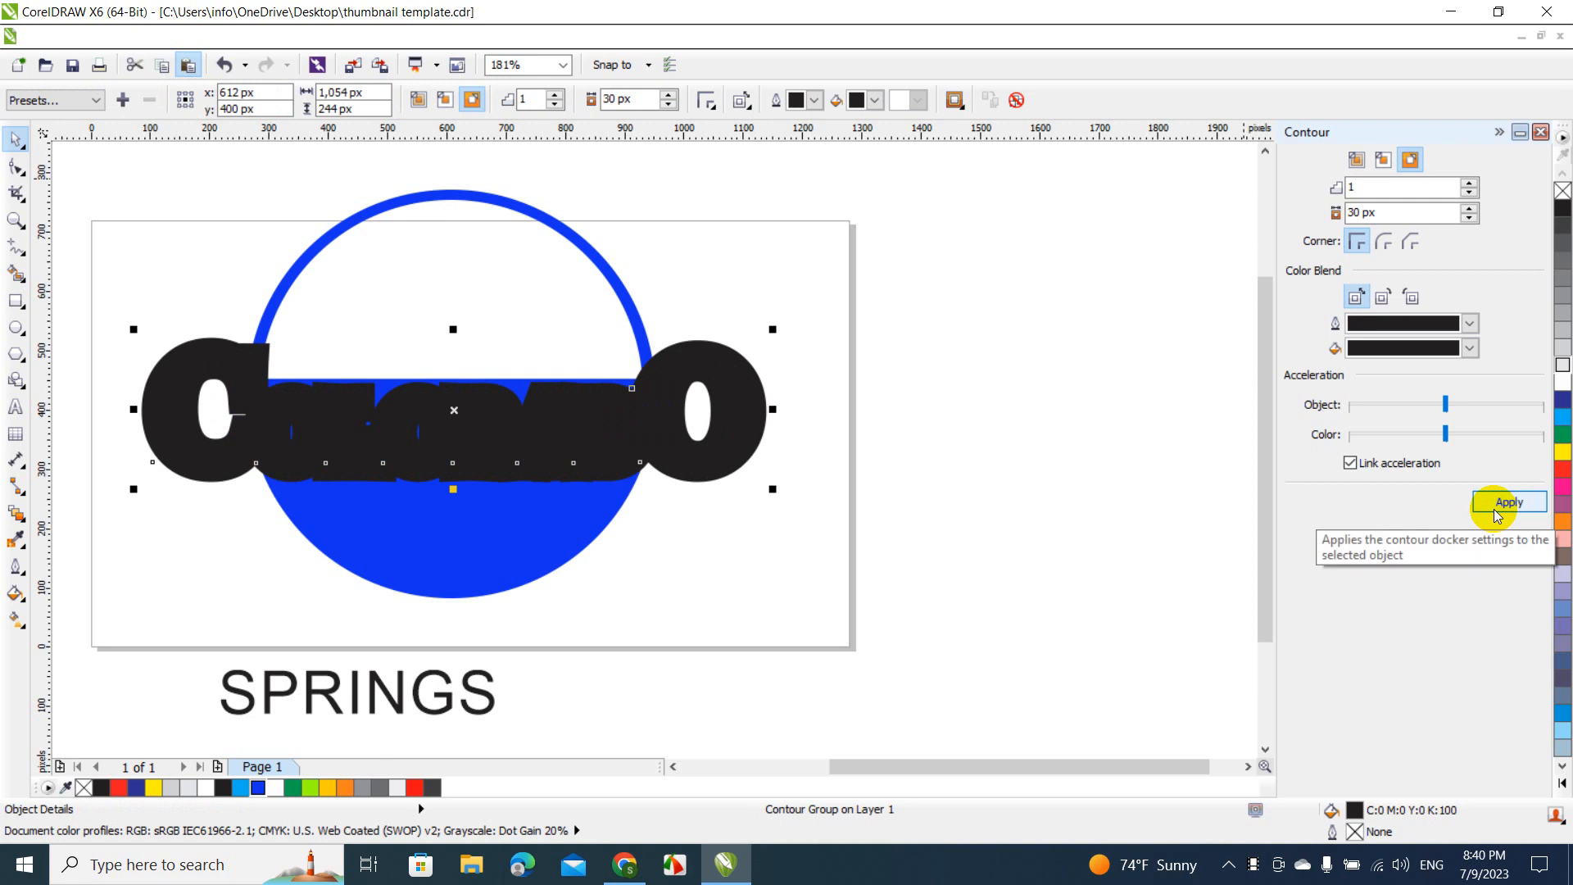
key(ctrl+z)
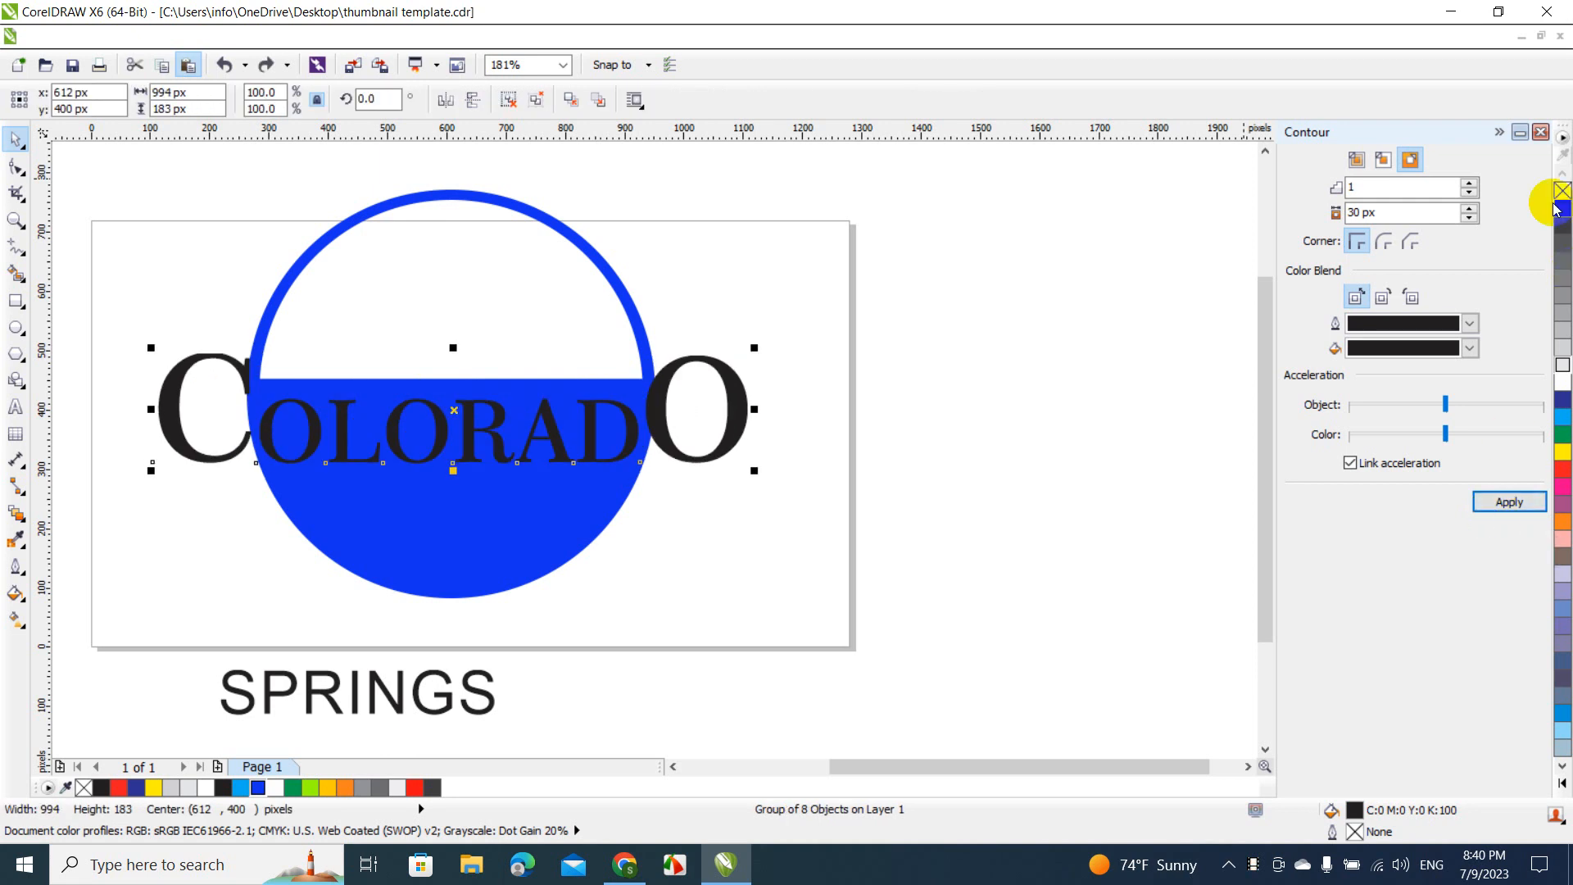
Set the contour offset to 14 px and apply the one-step outside contour to the COLORADO group.
click(1472, 217)
click(1473, 220)
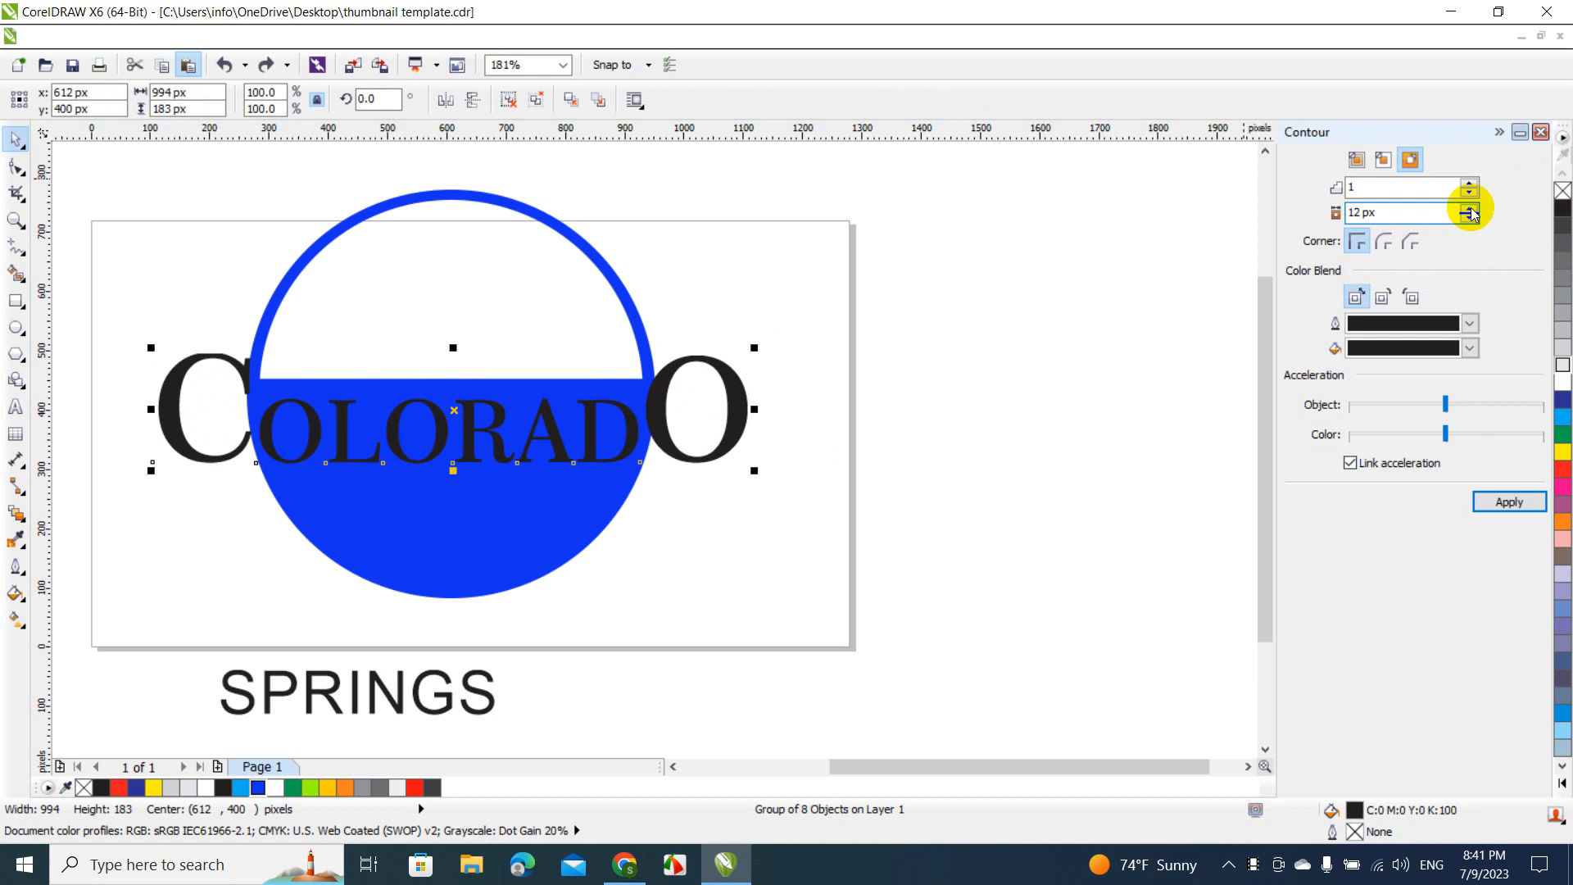
click(1471, 208)
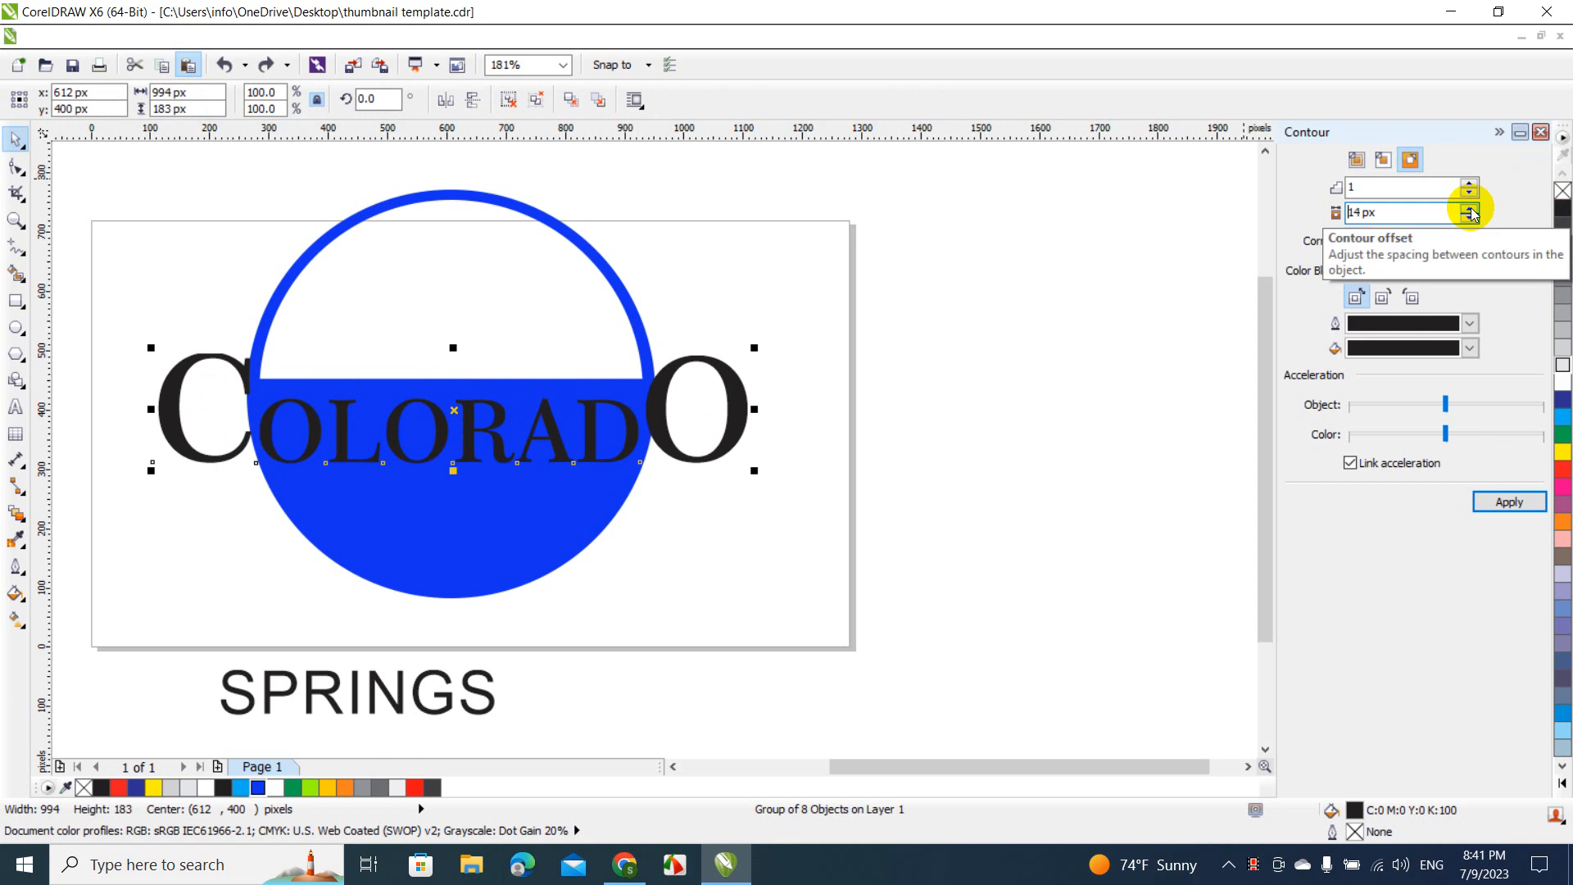
click(1509, 500)
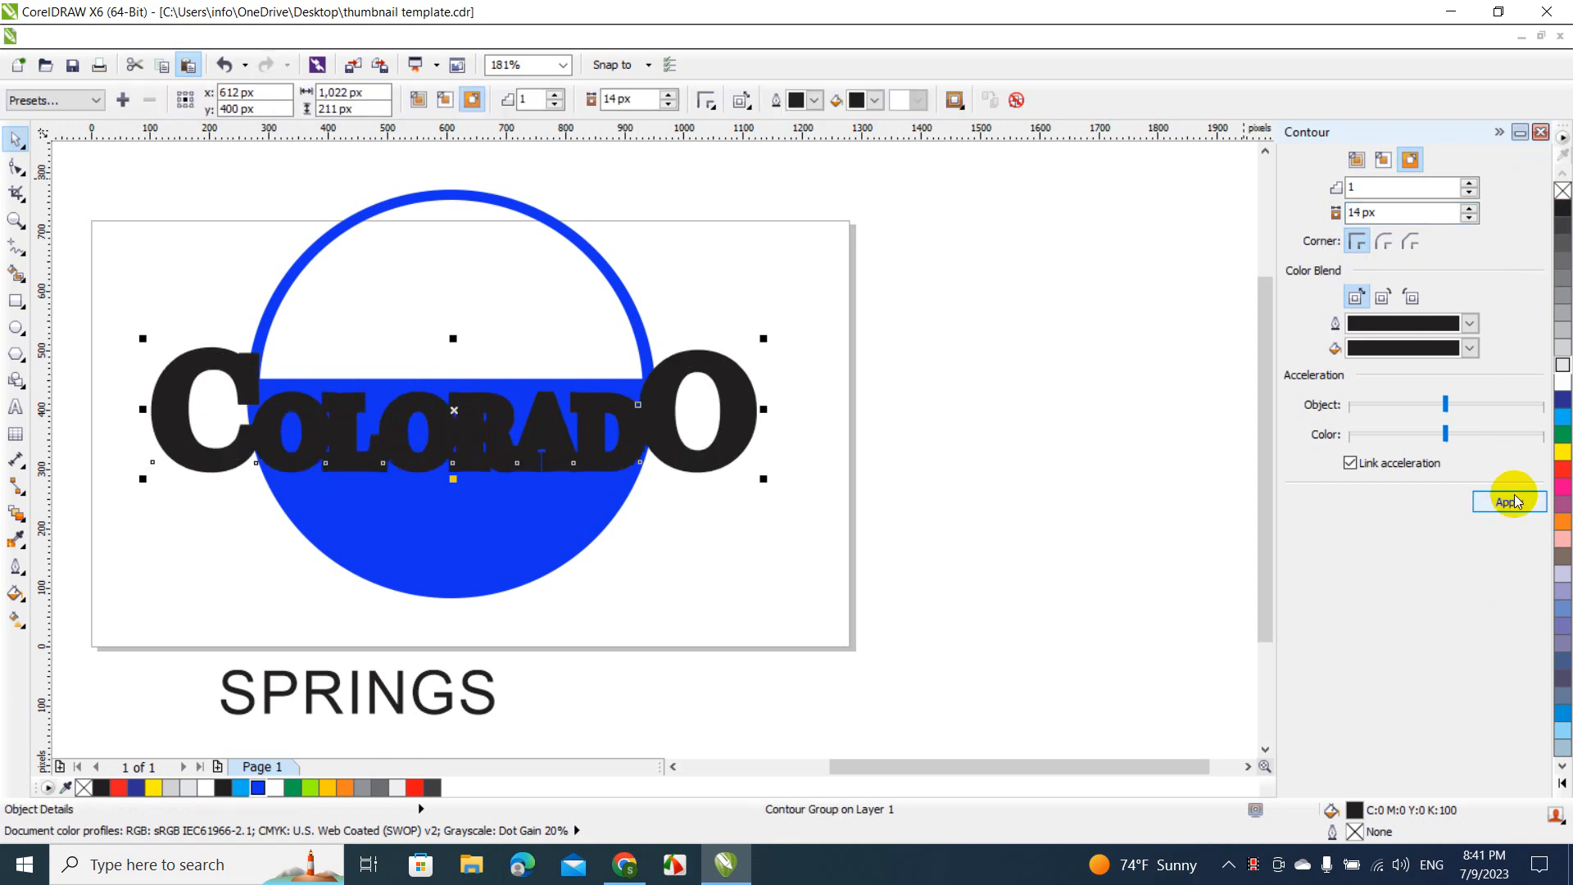
Fill the COLORADO letters with white and break the contour group apart into lettering and contour.
click(1500, 131)
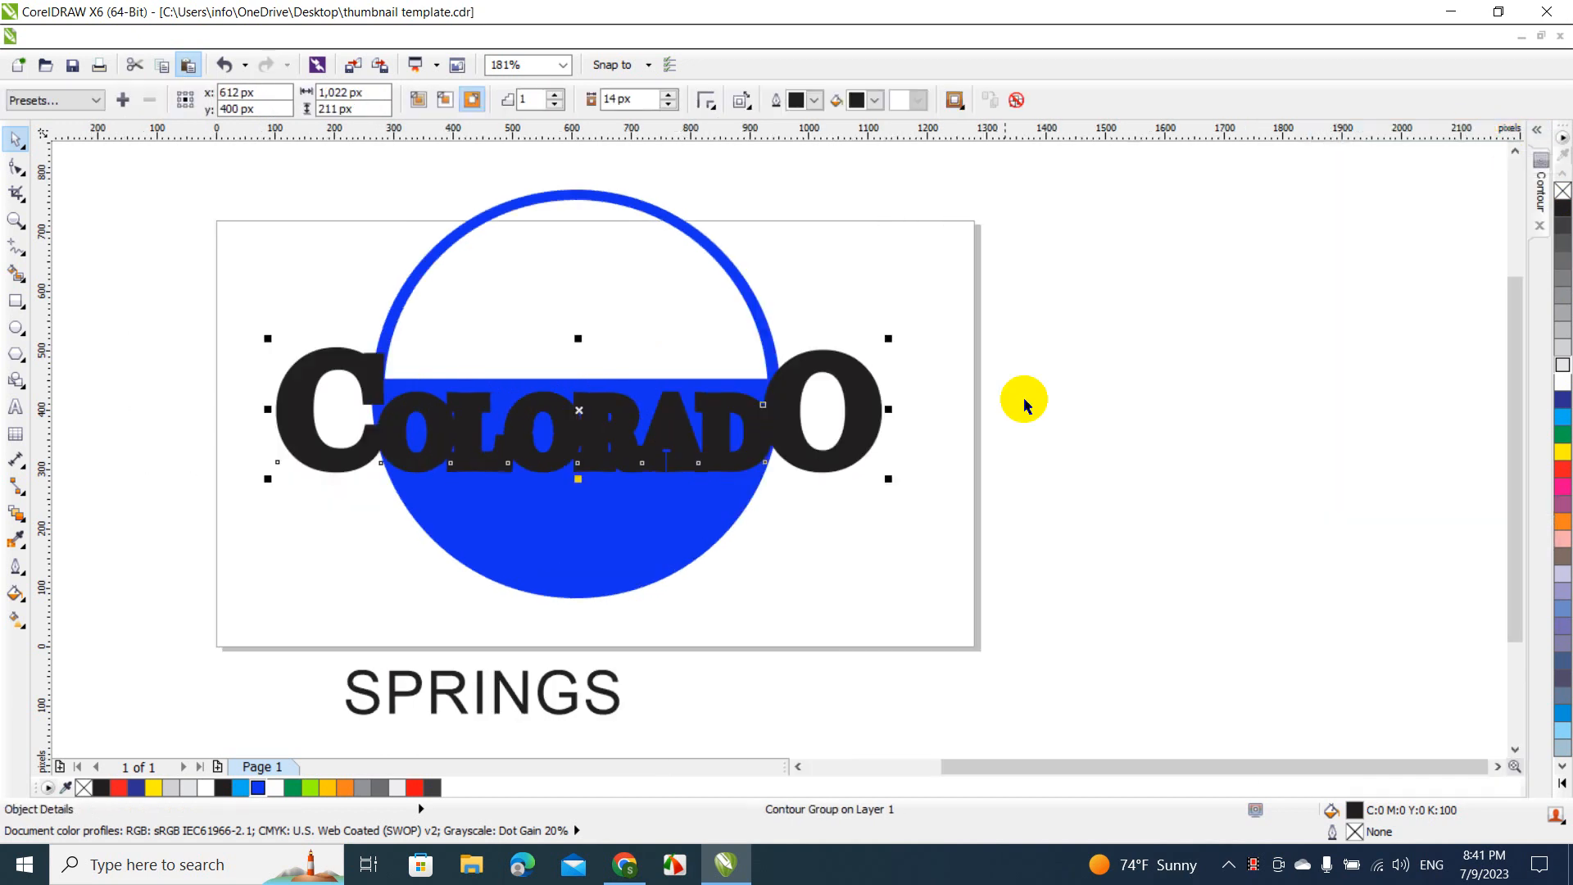
click(1563, 382)
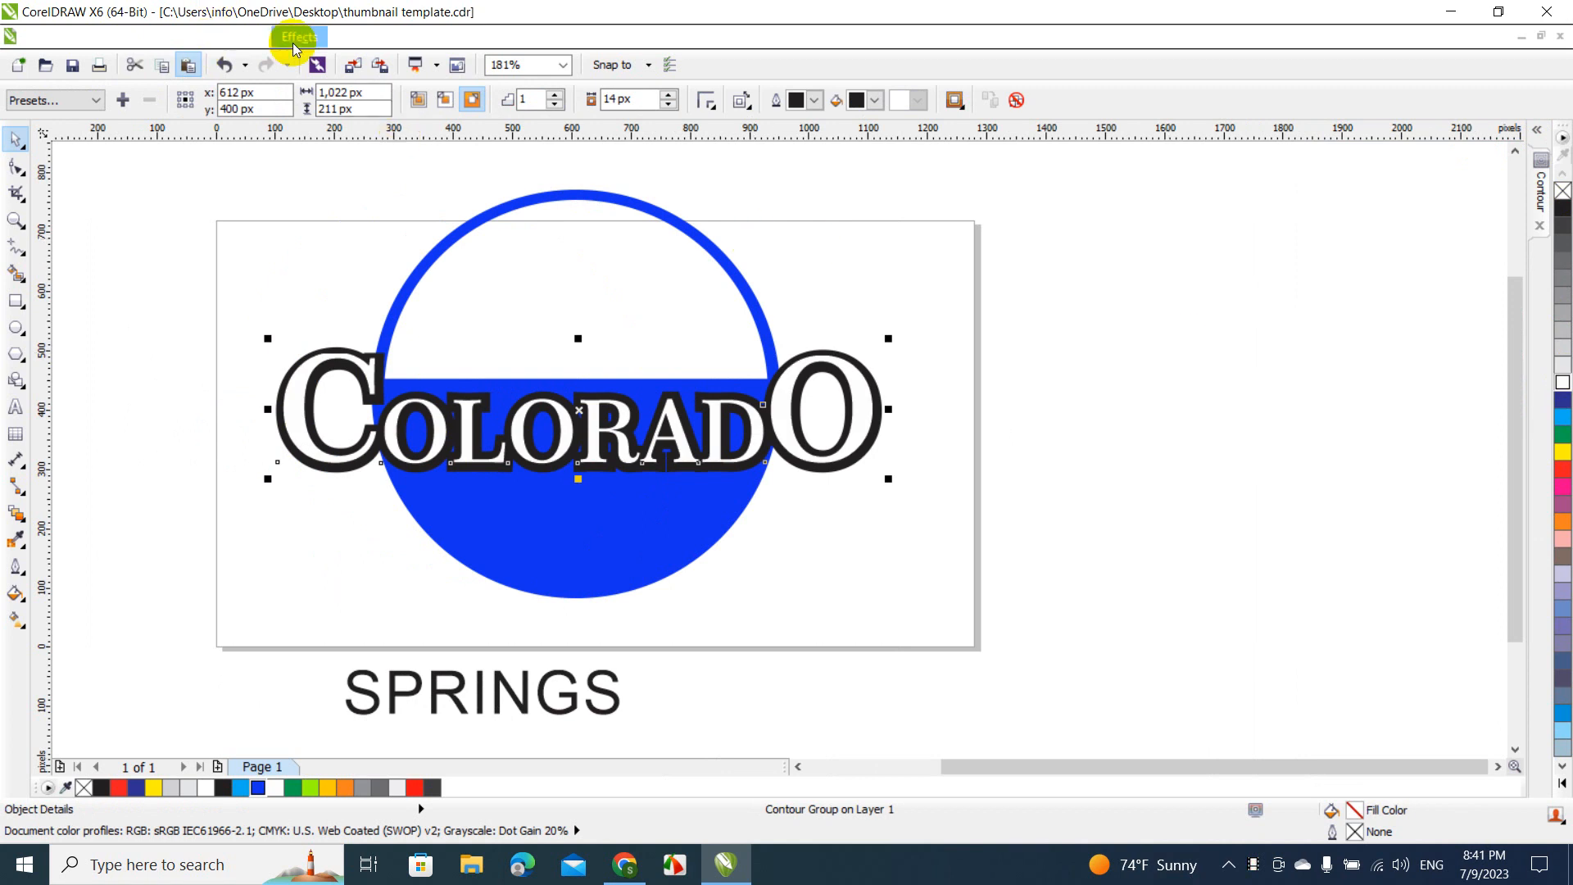
click(293, 45)
mouse_move(262, 45)
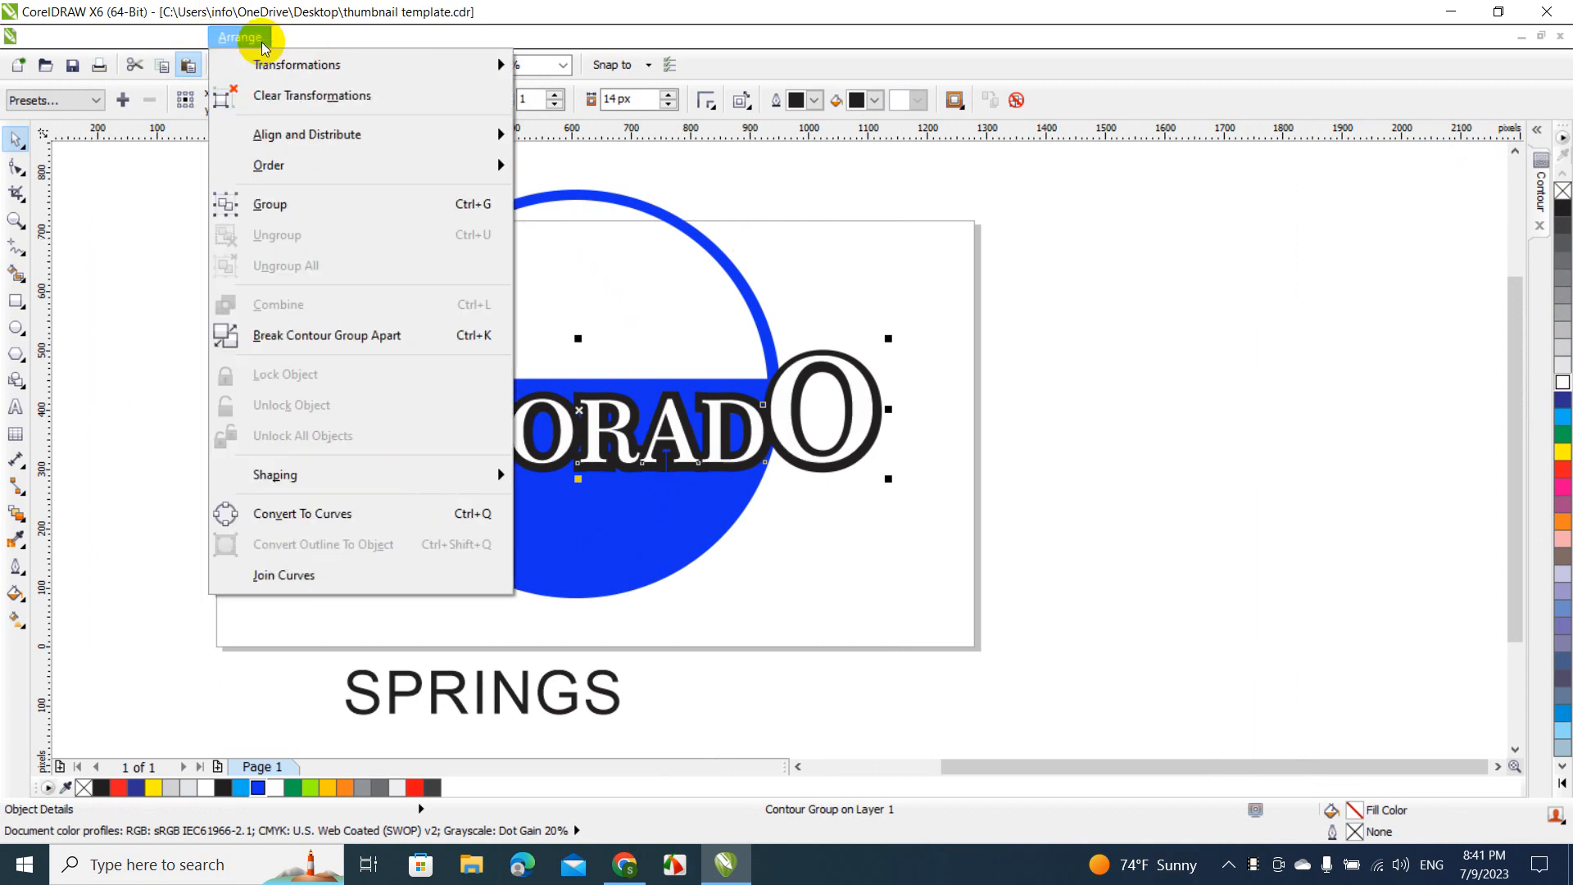
click(302, 322)
click(228, 360)
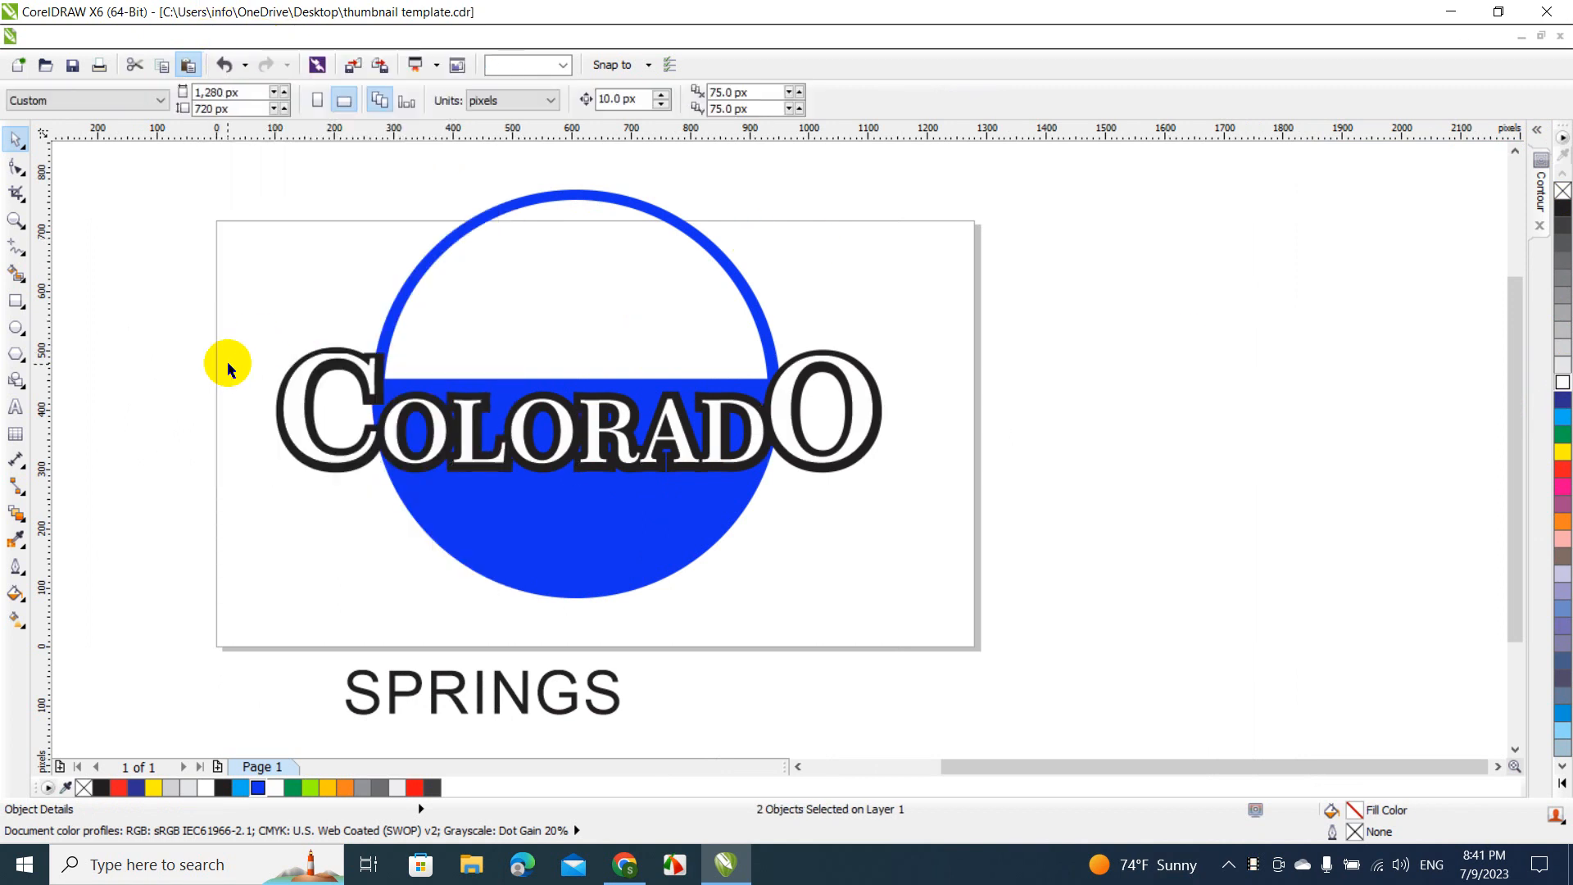
Recolour the separated contour behind COLORADO with the same blue as the circle.
click(884, 424)
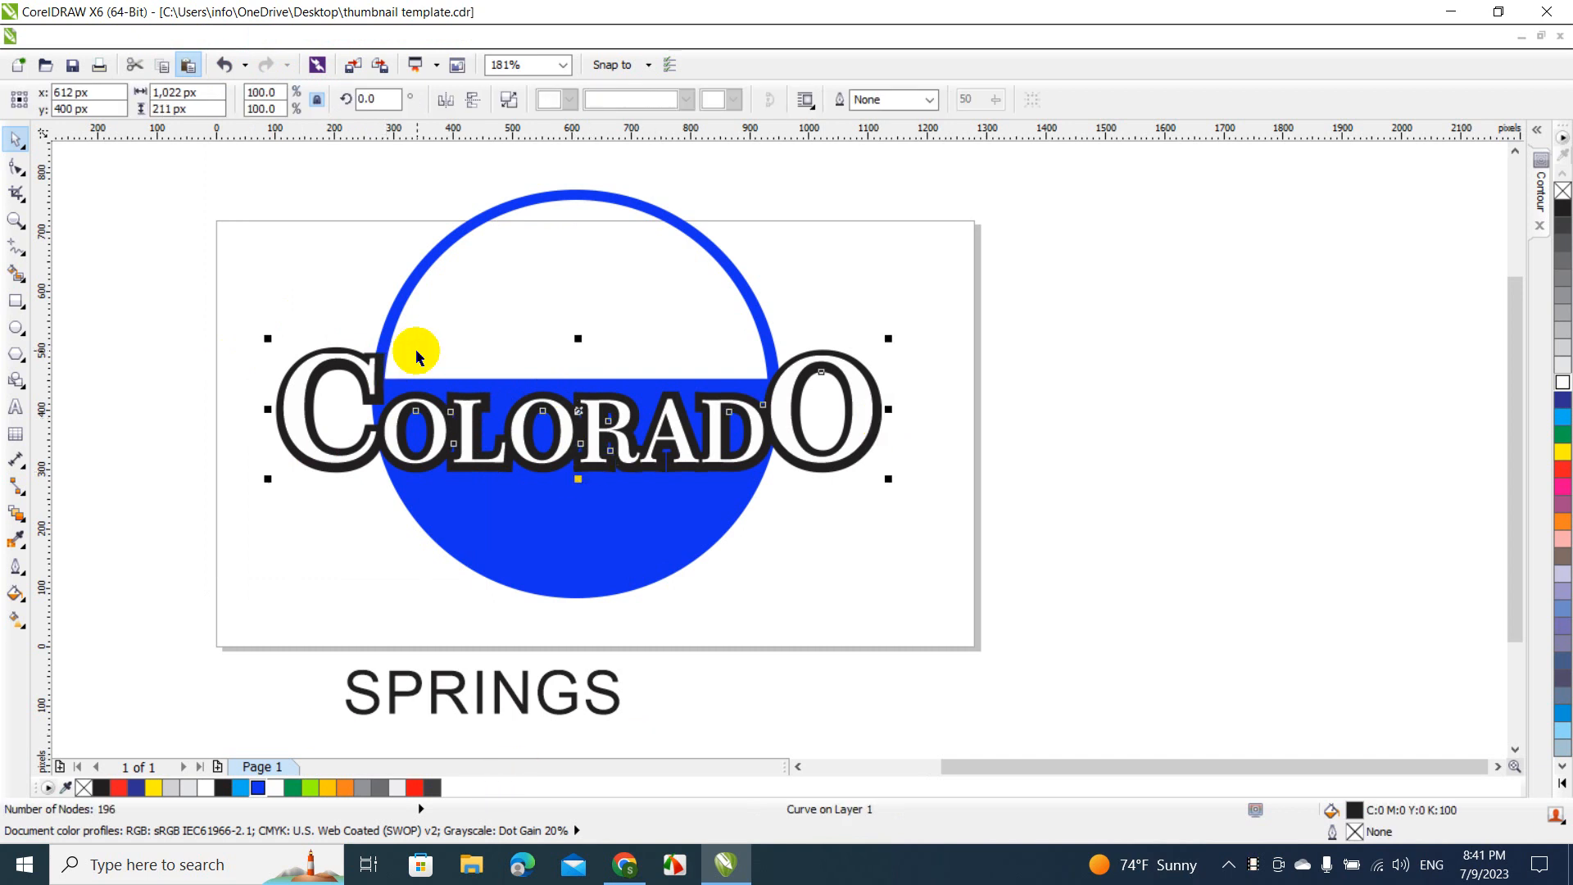
right_click(259, 788)
click(227, 605)
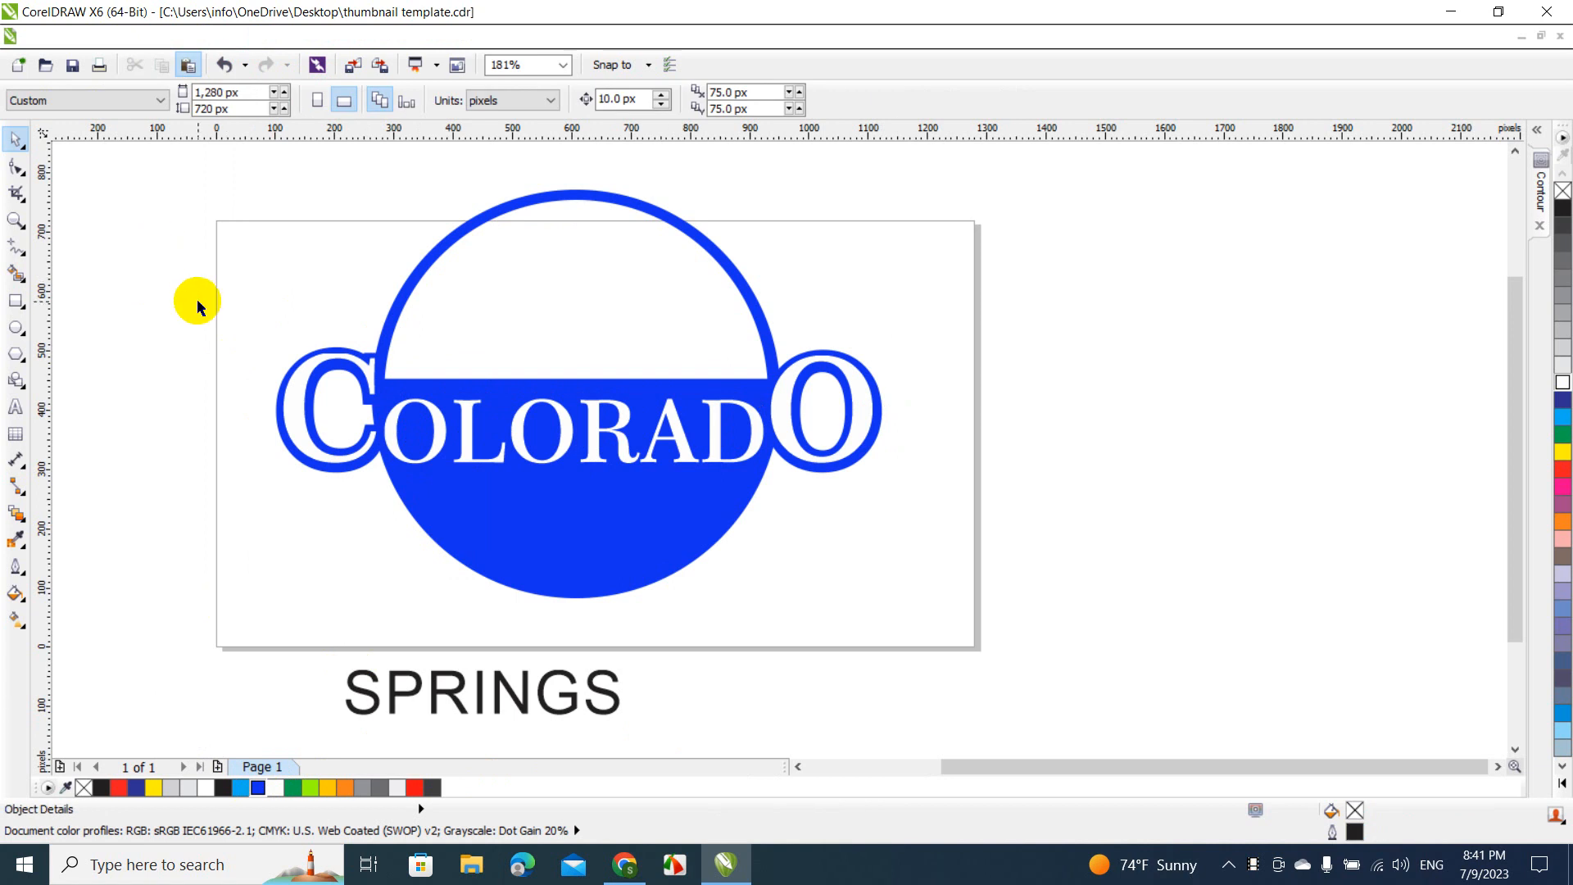
Scale the COLORADO lettering with its contour to about 824 px wide and move it over the circle's straight blue edge.
drag(196, 305, 772, 459)
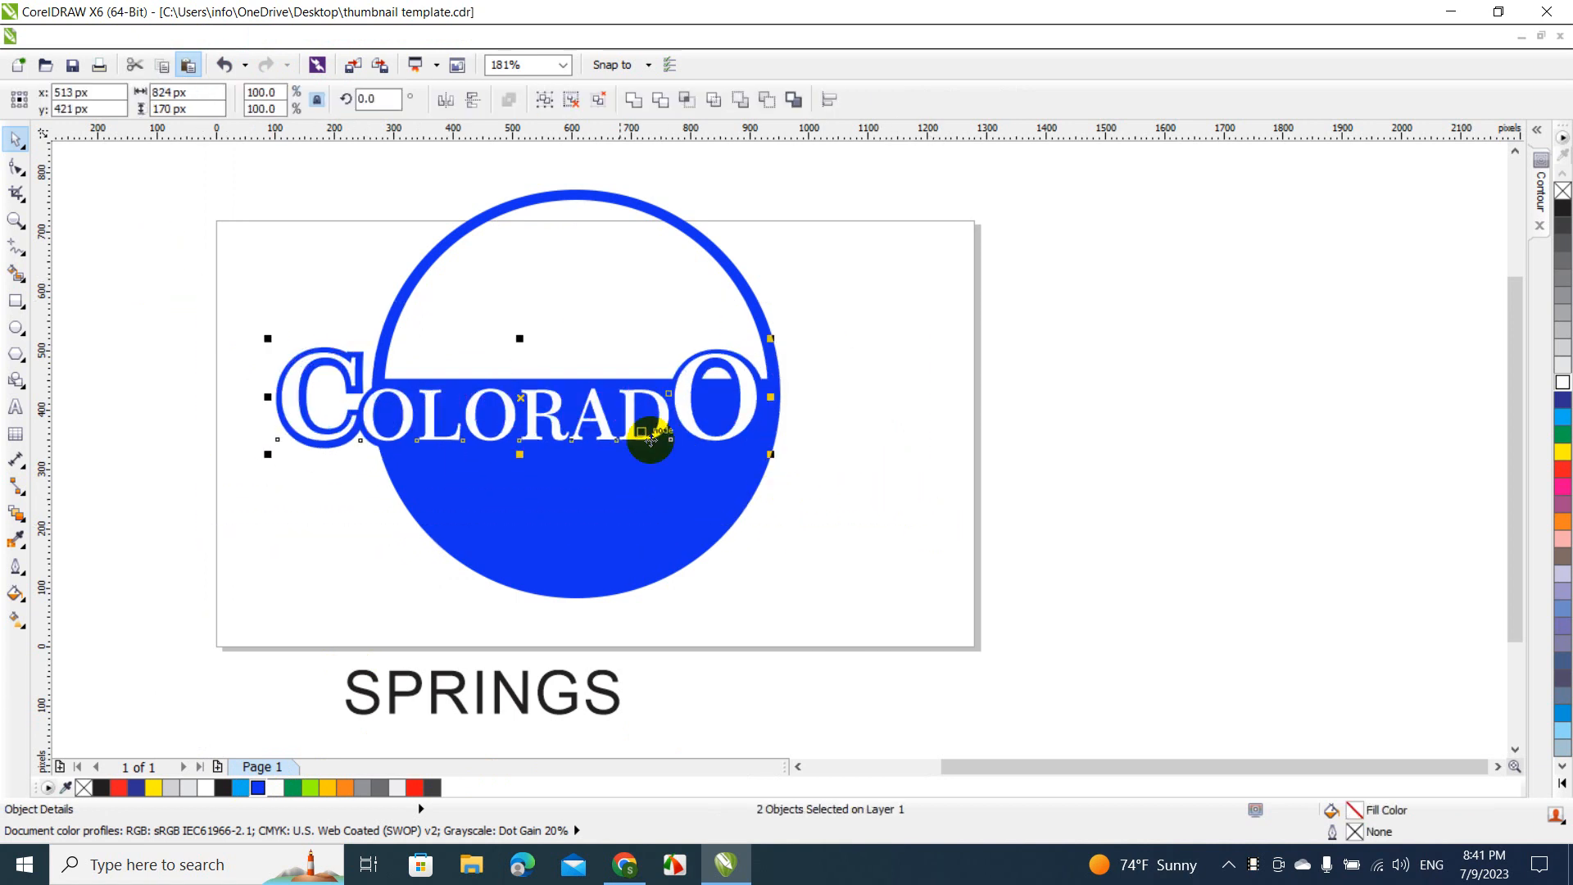
drag(526, 399, 571, 427)
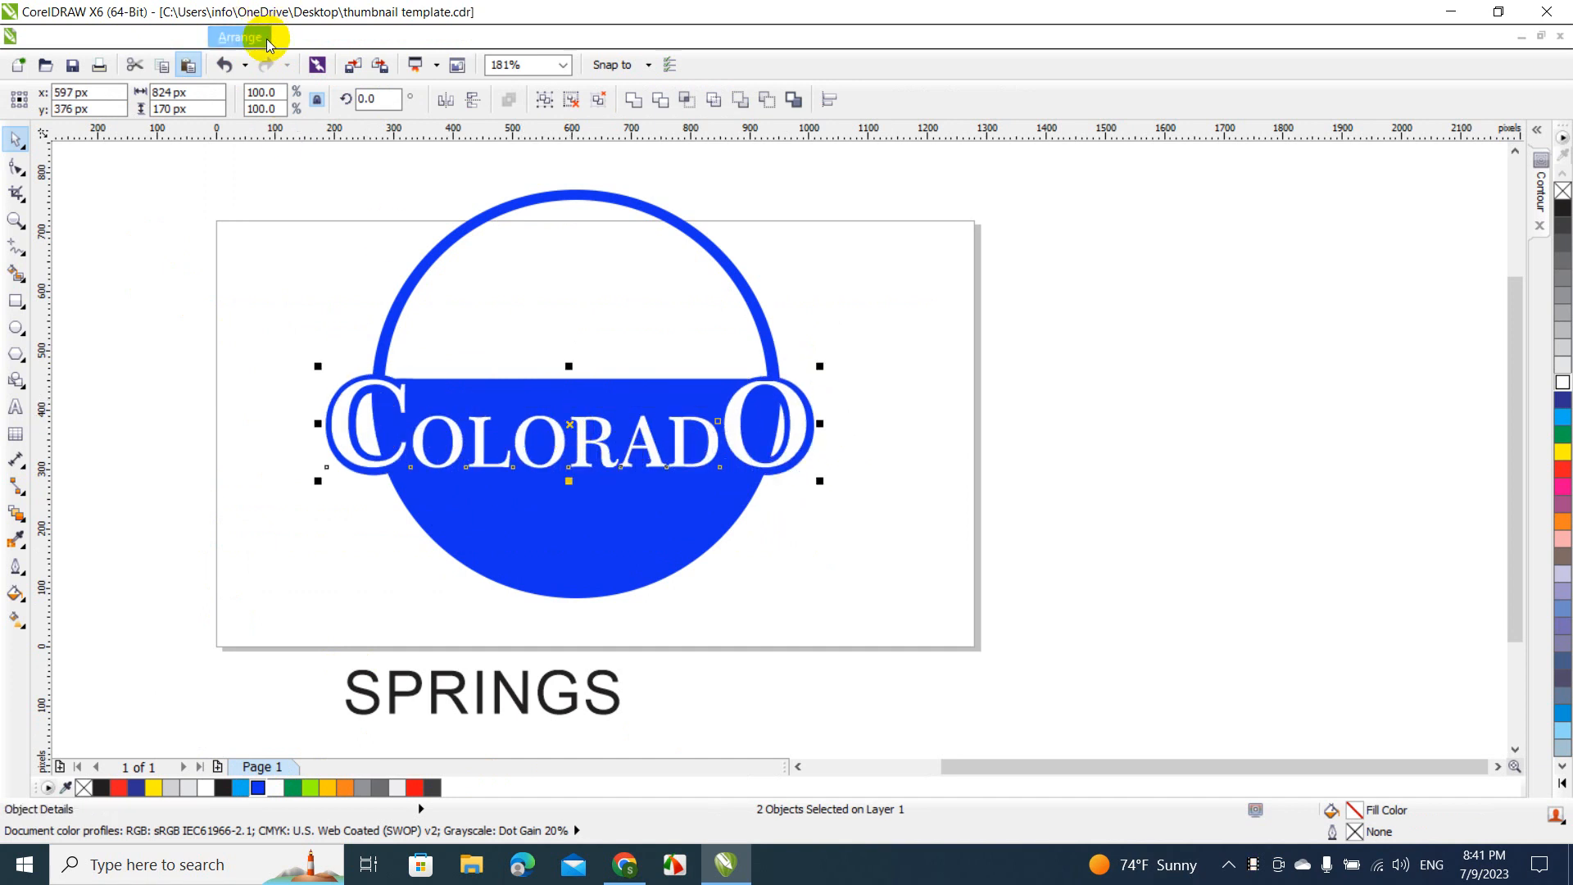
Group the COLORADO lettering with its contour and centre it horizontally on the circle.
click(240, 38)
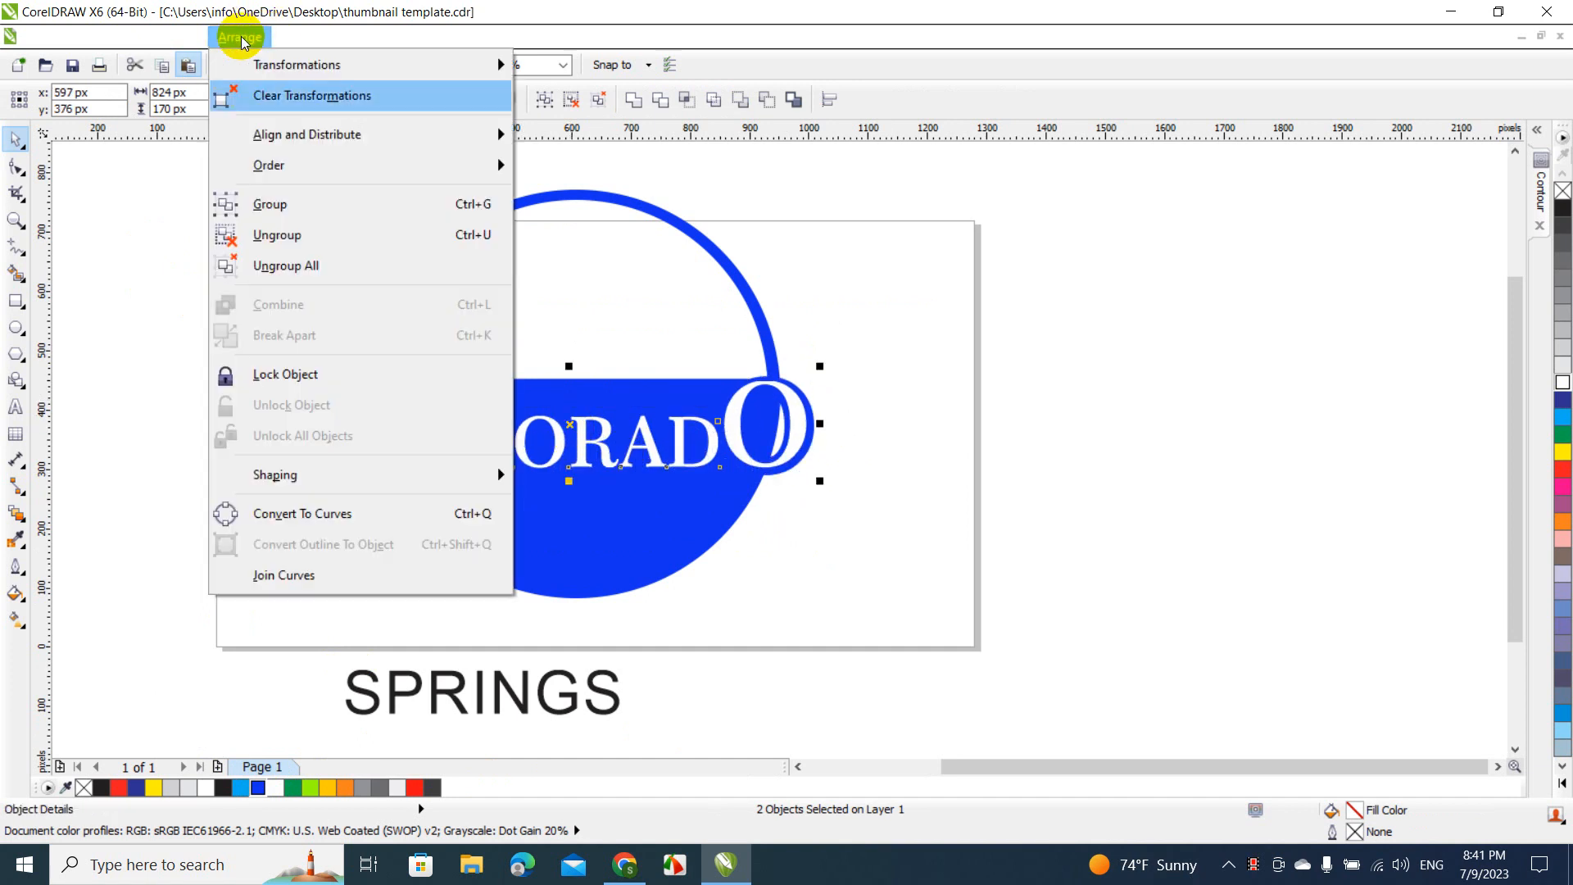
click(279, 204)
drag(286, 177, 865, 630)
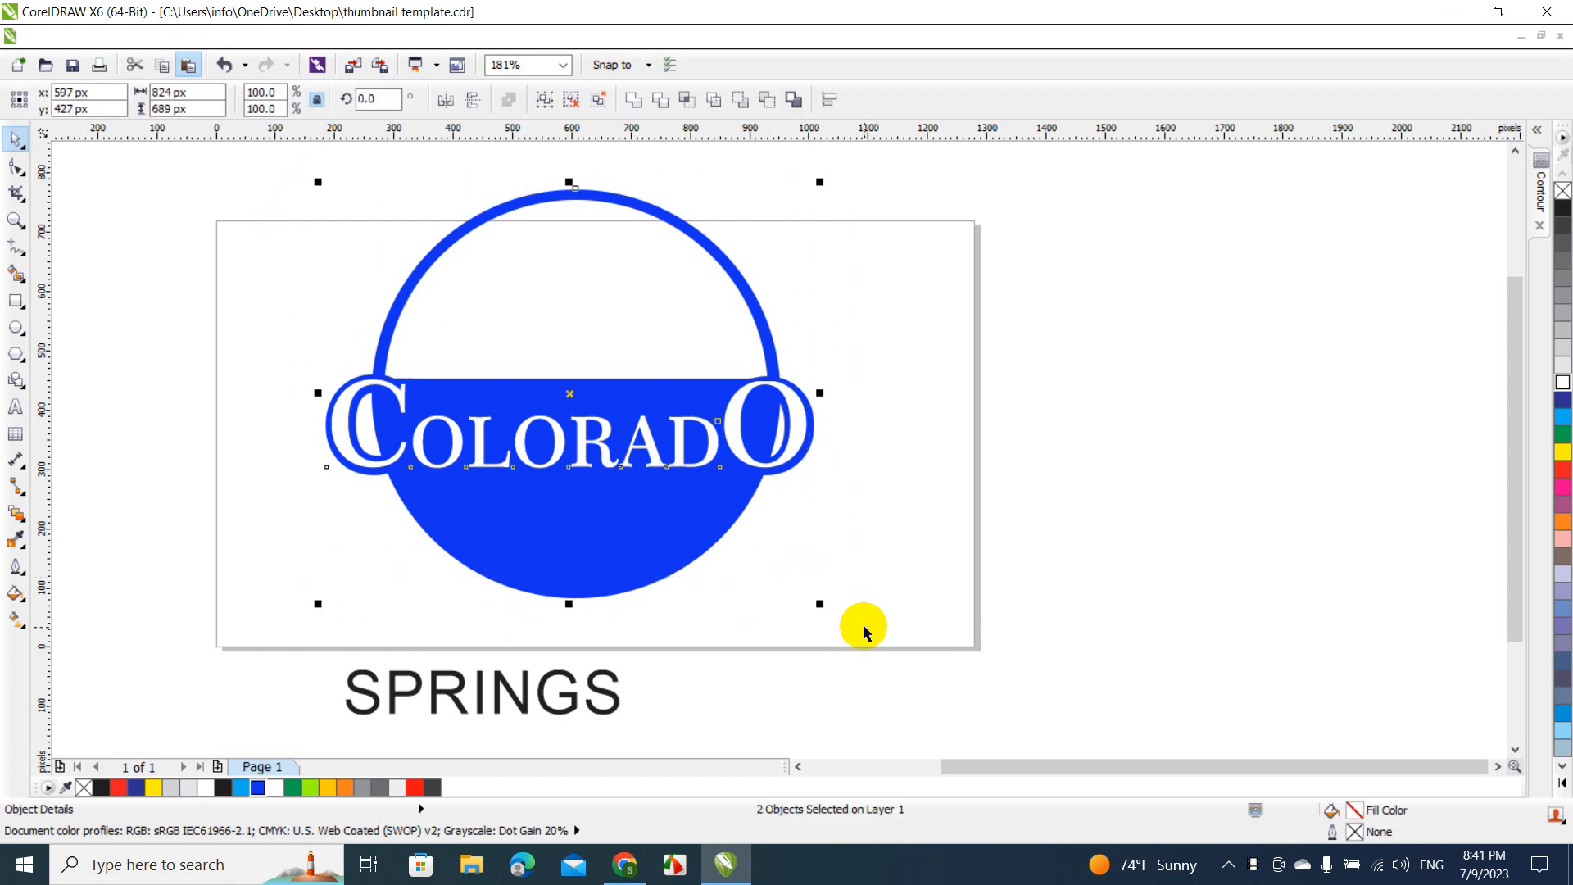
click(909, 519)
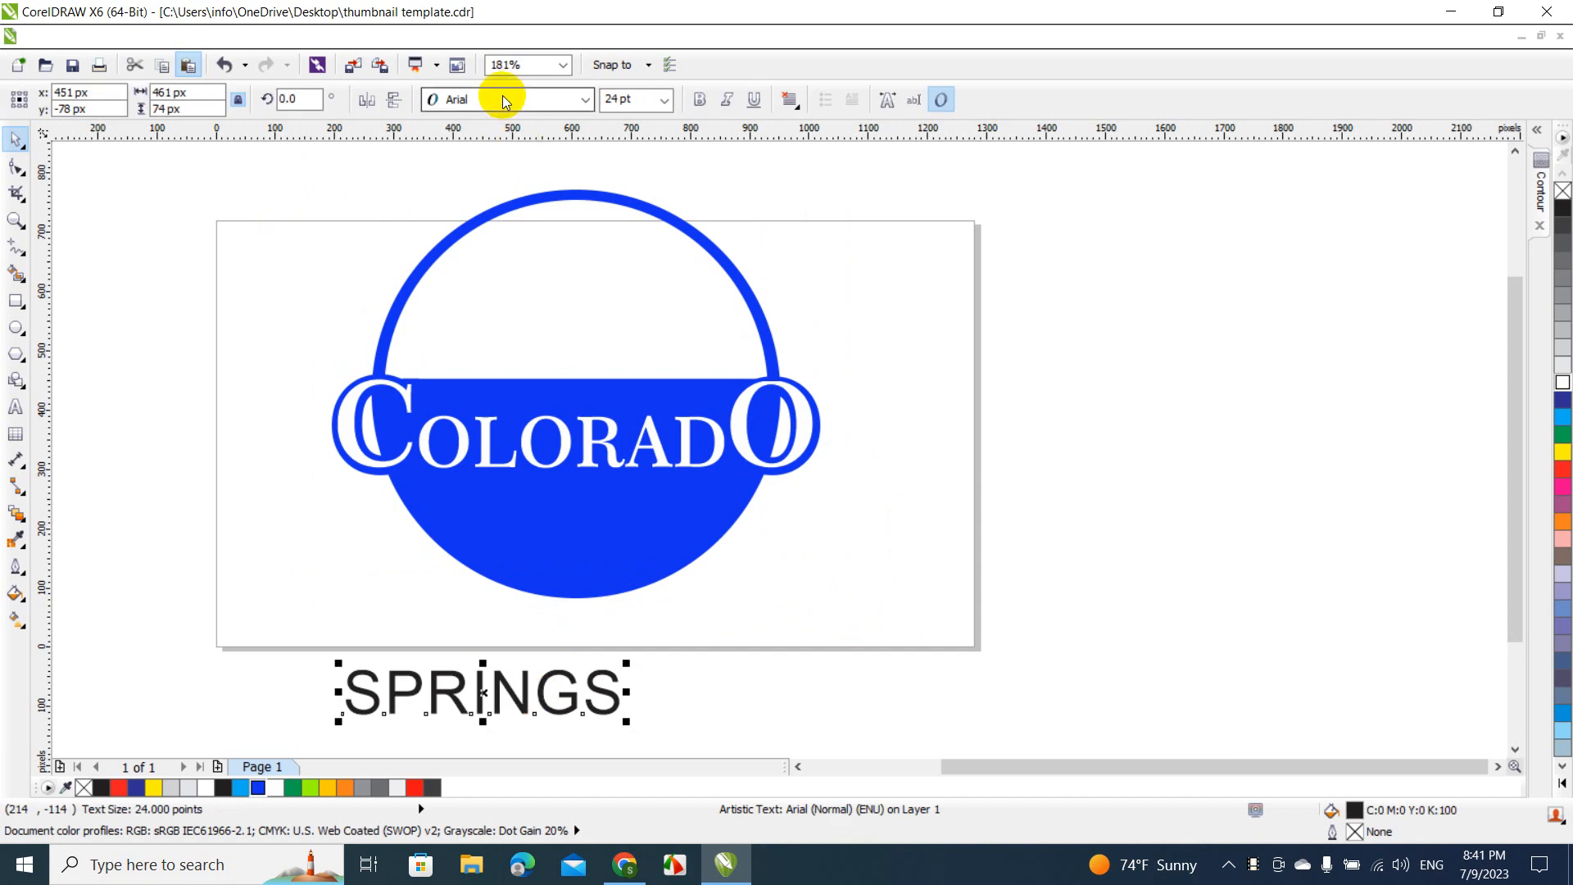
Change the font of the SPRINGS text to Bahnschrift Condensed.
click(503, 97)
click(500, 160)
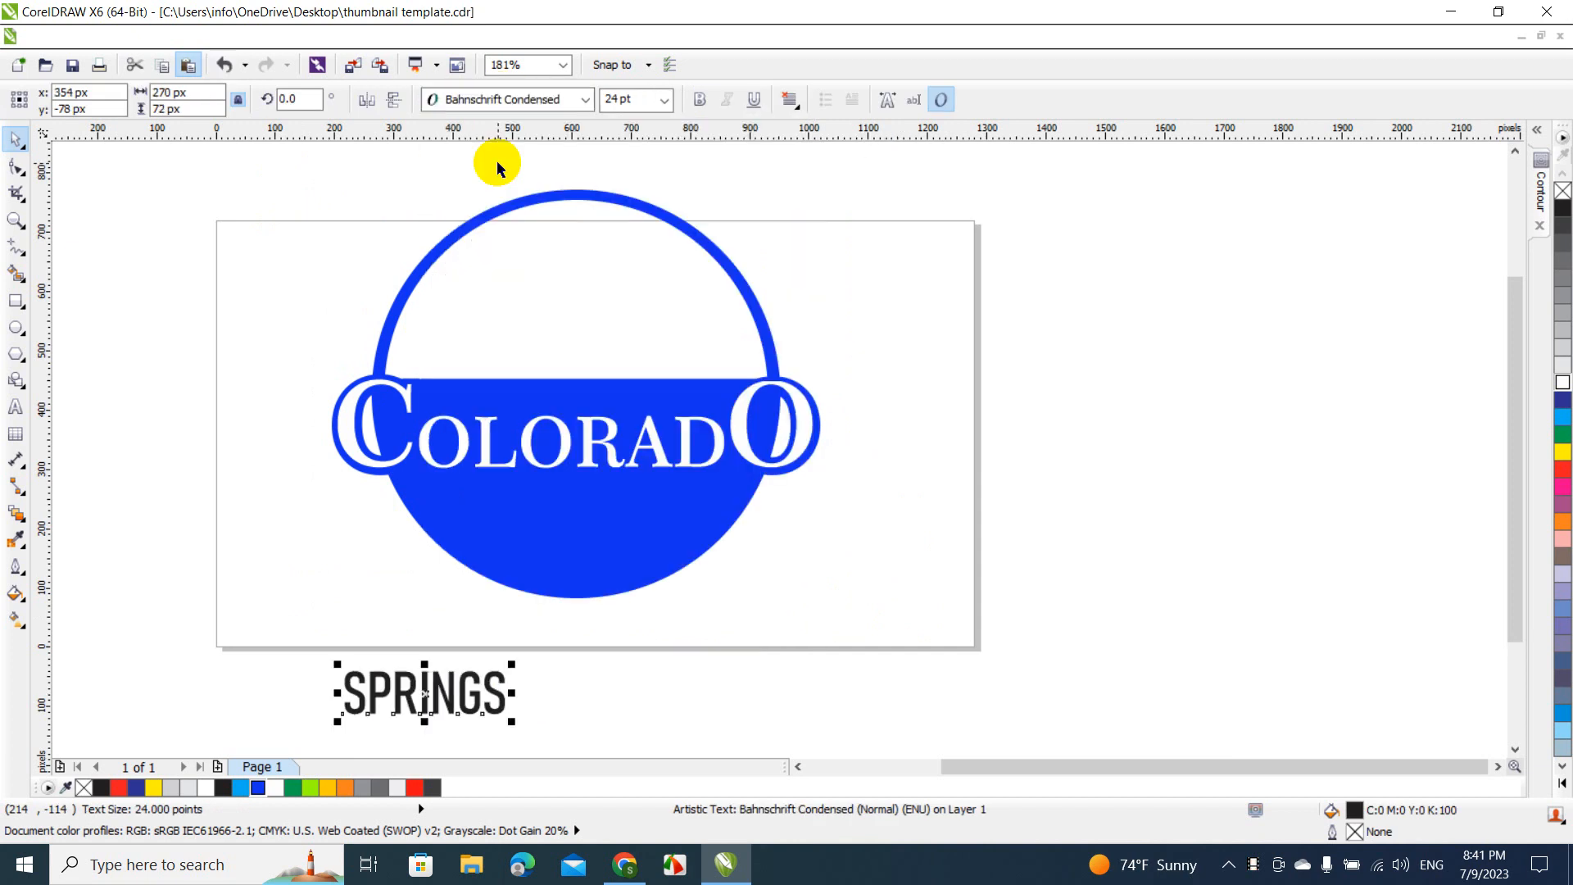
Move SPRINGS below COLORADO, centred in the circle's blue half, and fill it with yellow.
drag(426, 693, 576, 514)
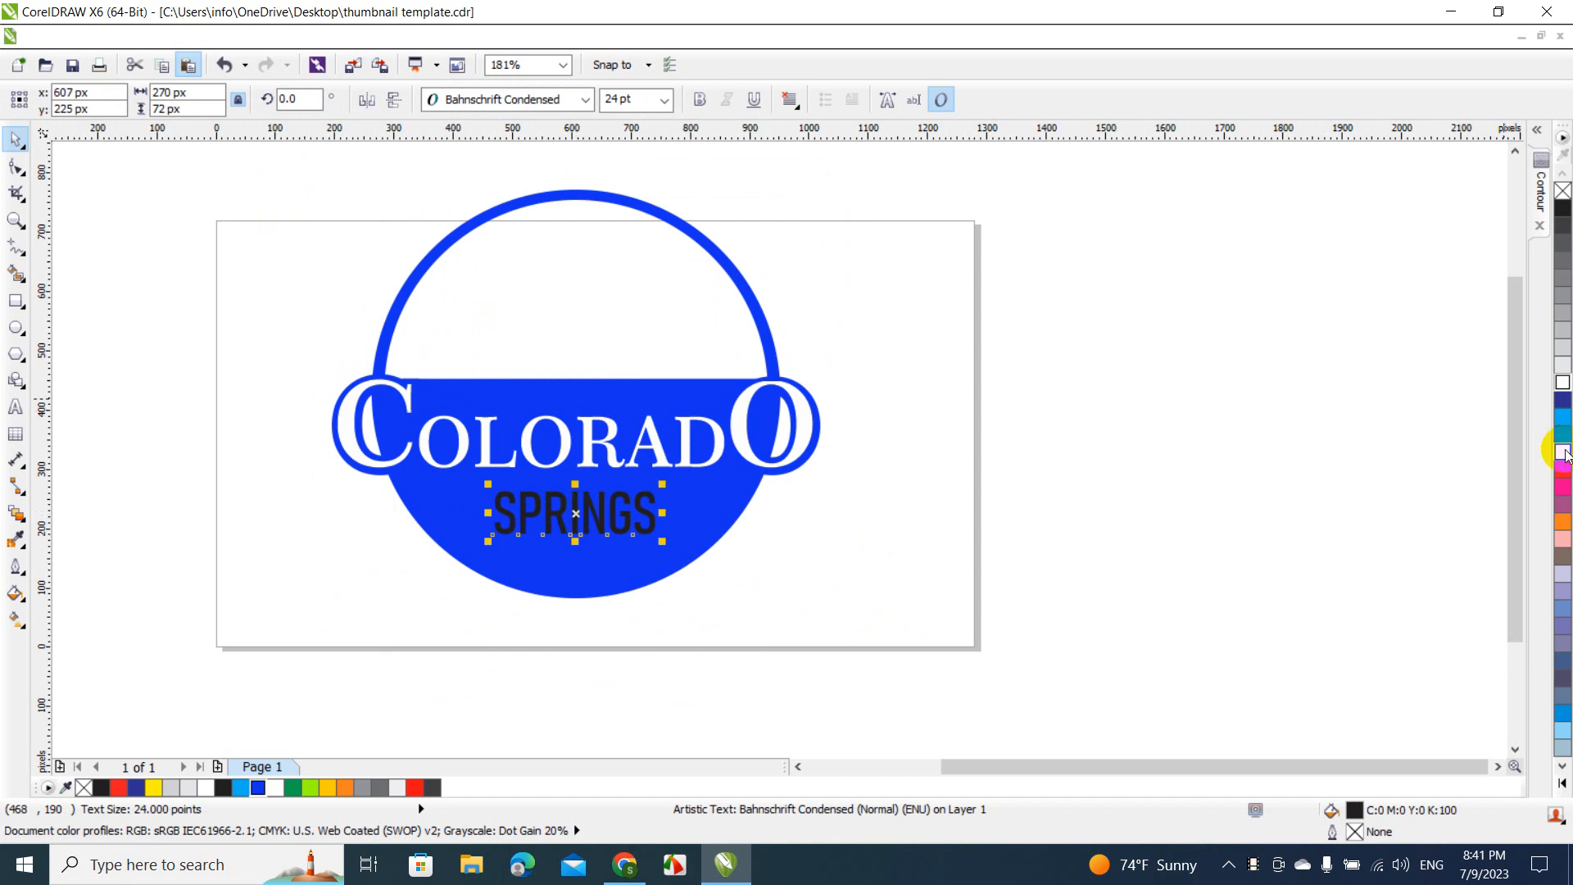
click(1562, 451)
click(1168, 412)
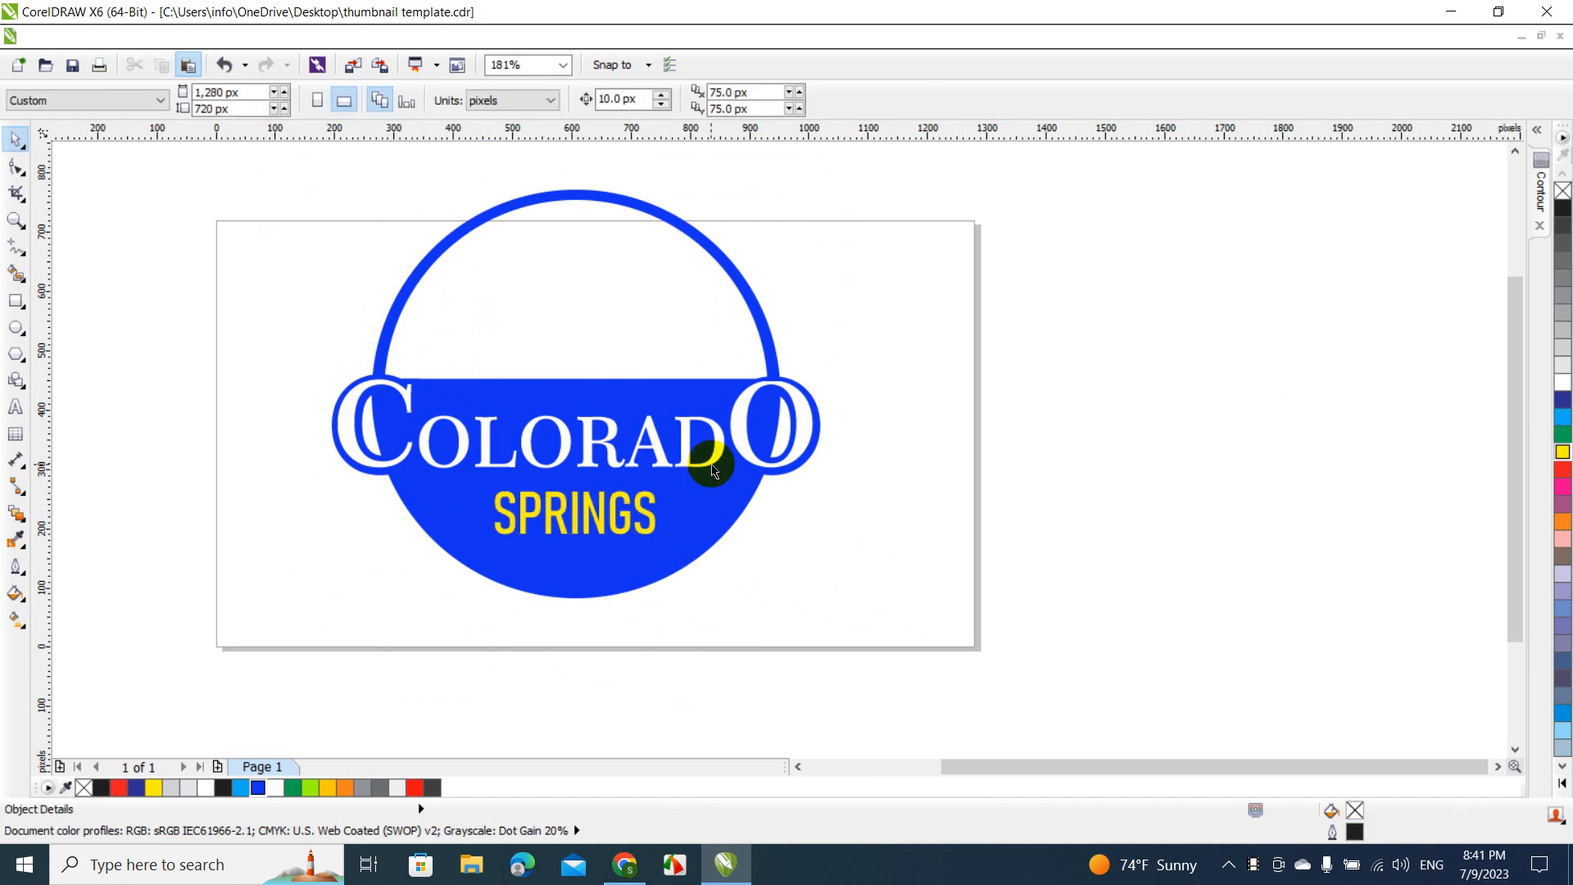
click(620, 522)
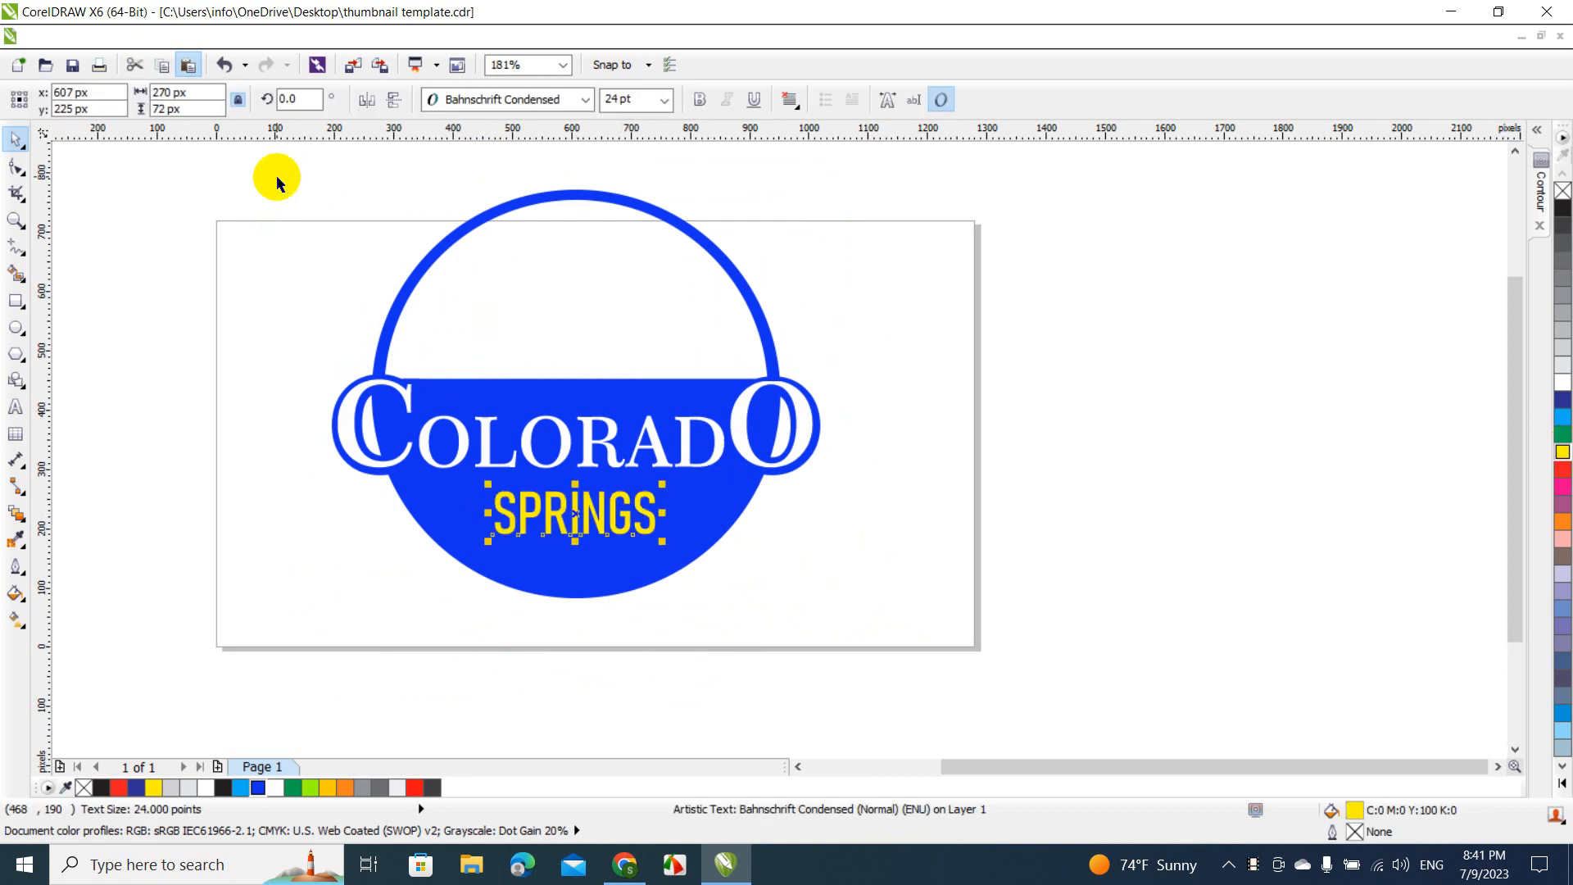
drag(275, 177, 881, 643)
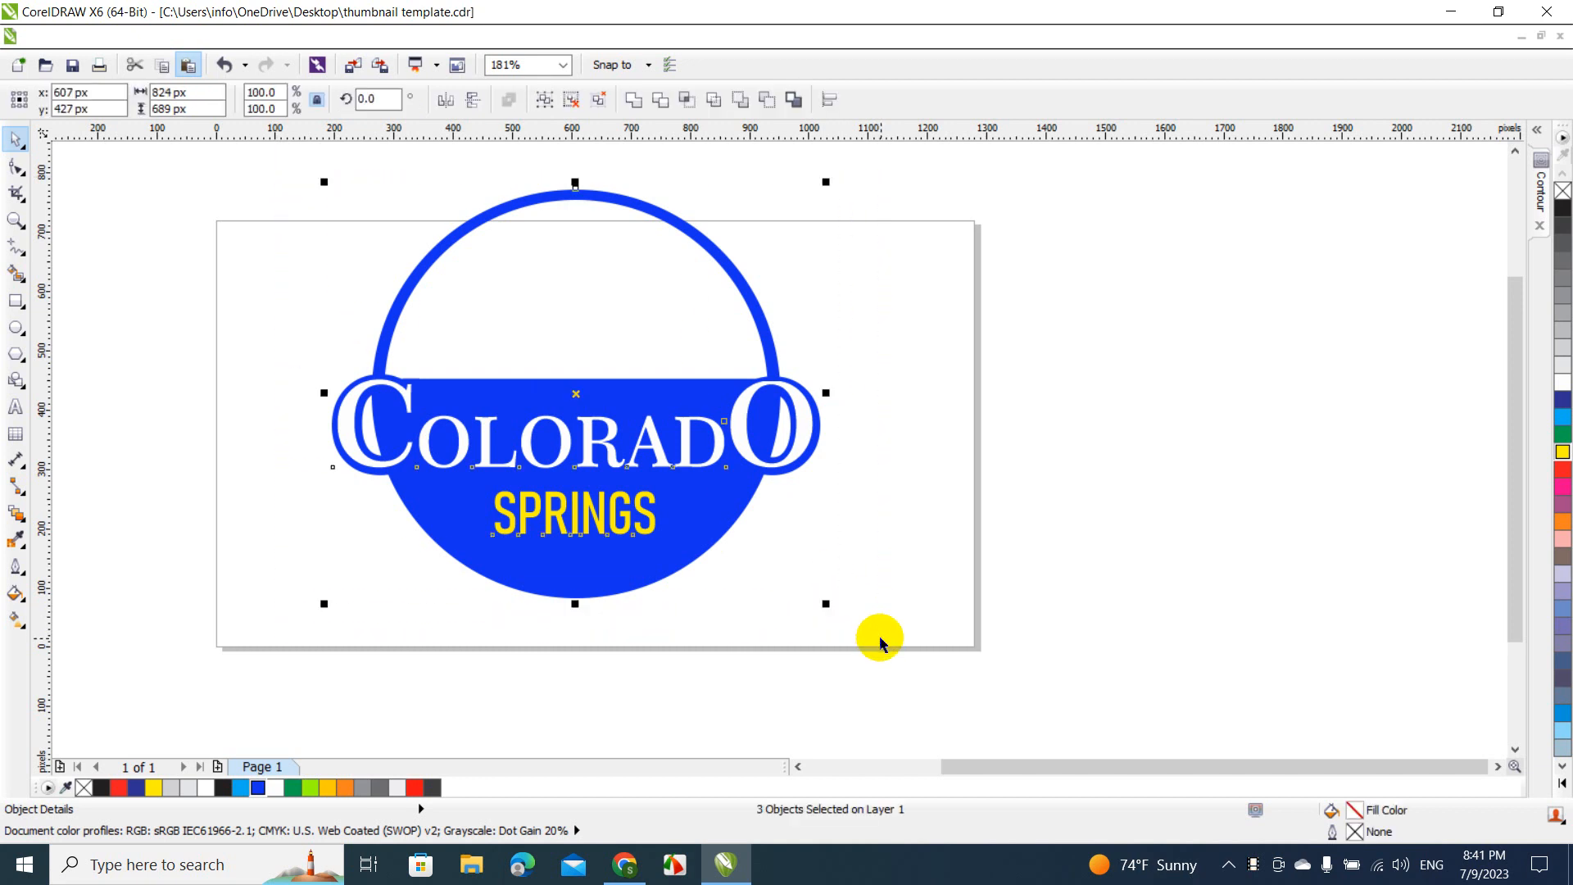
click(758, 309)
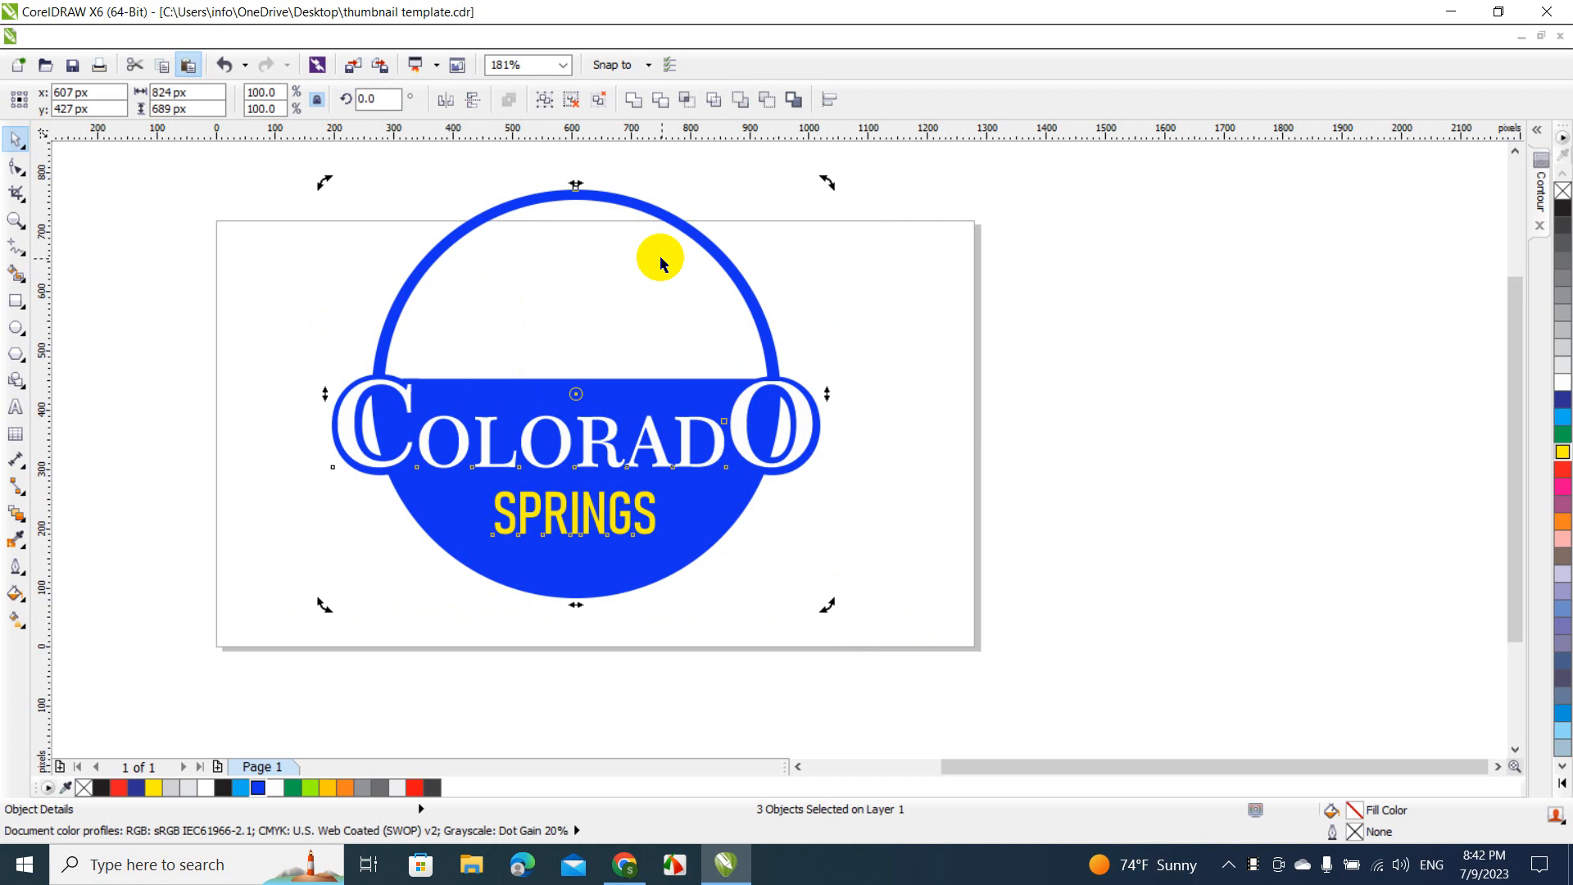
click(268, 244)
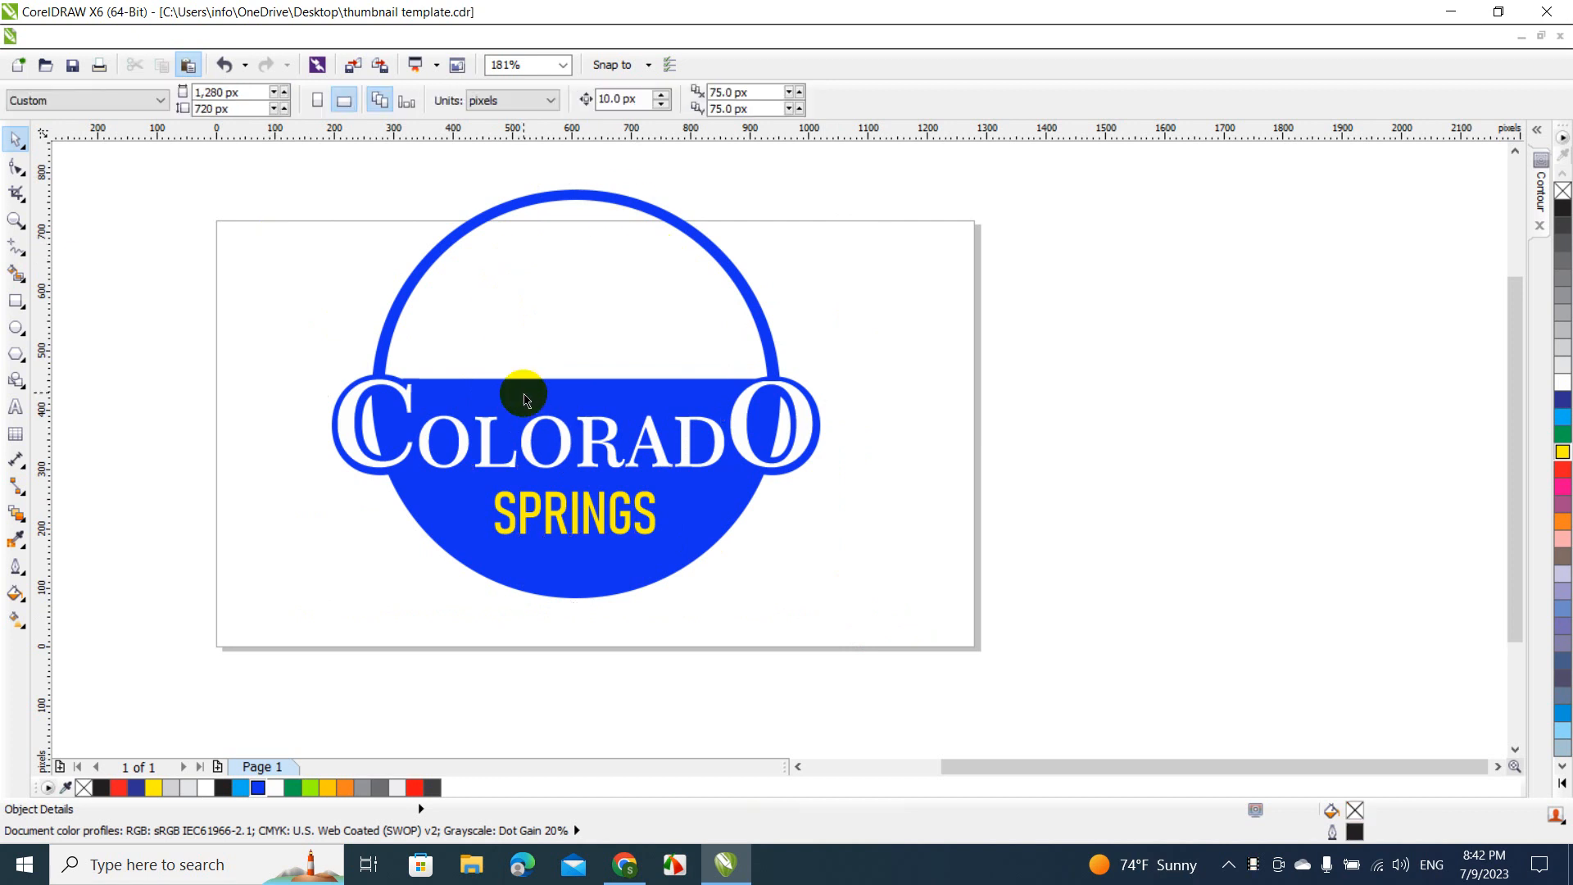
Add ten nodes with the Shape tool along the straight upper edge of the circle's blue half.
click(525, 400)
key(F10)
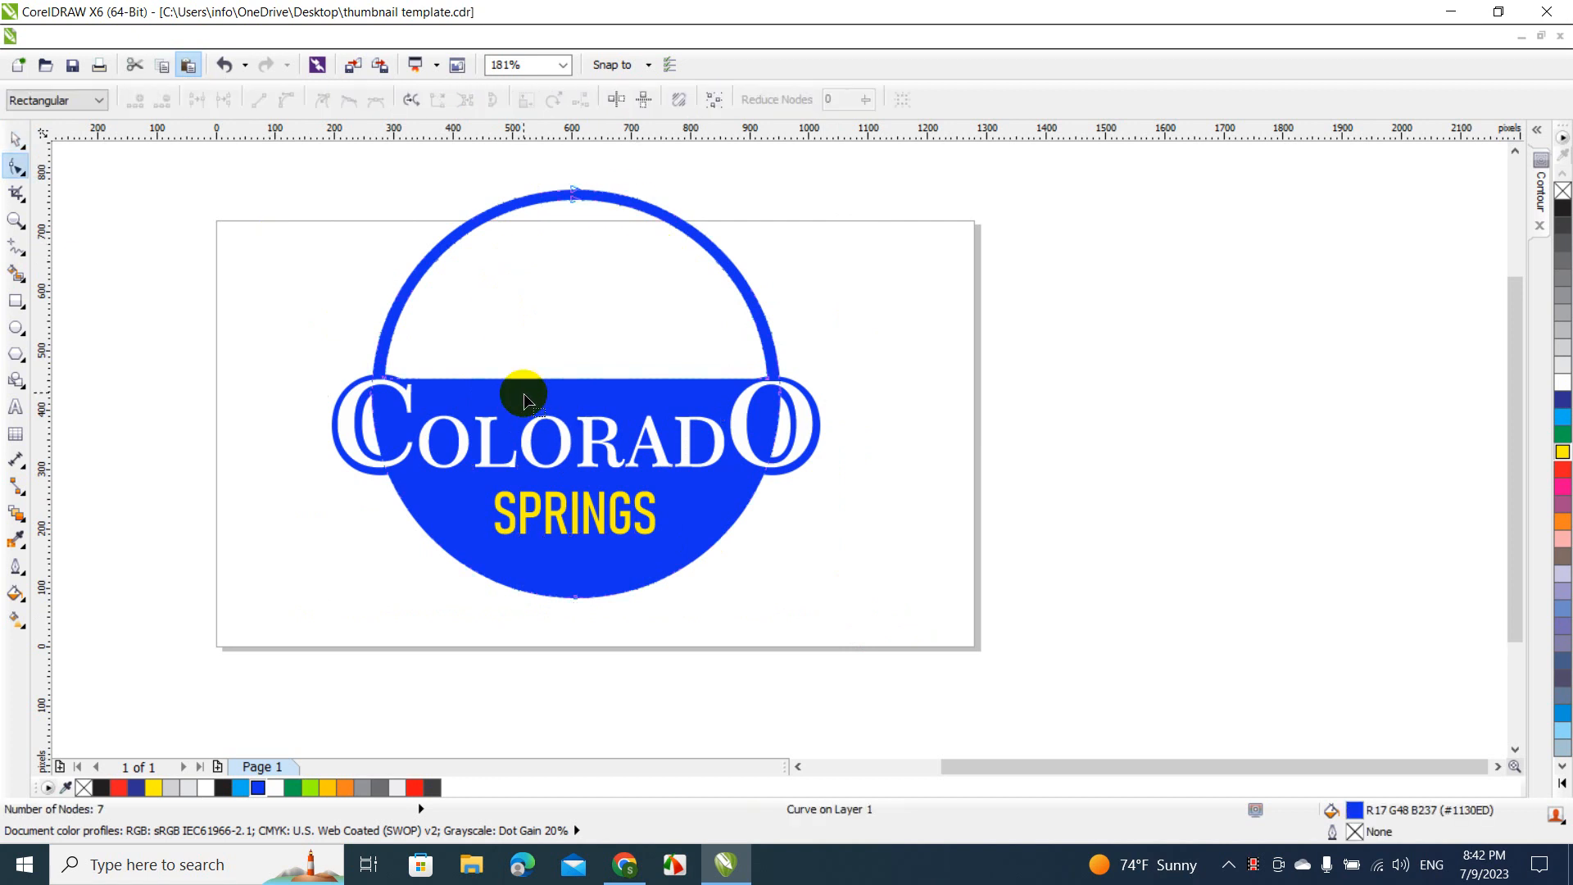
double_click(432, 378)
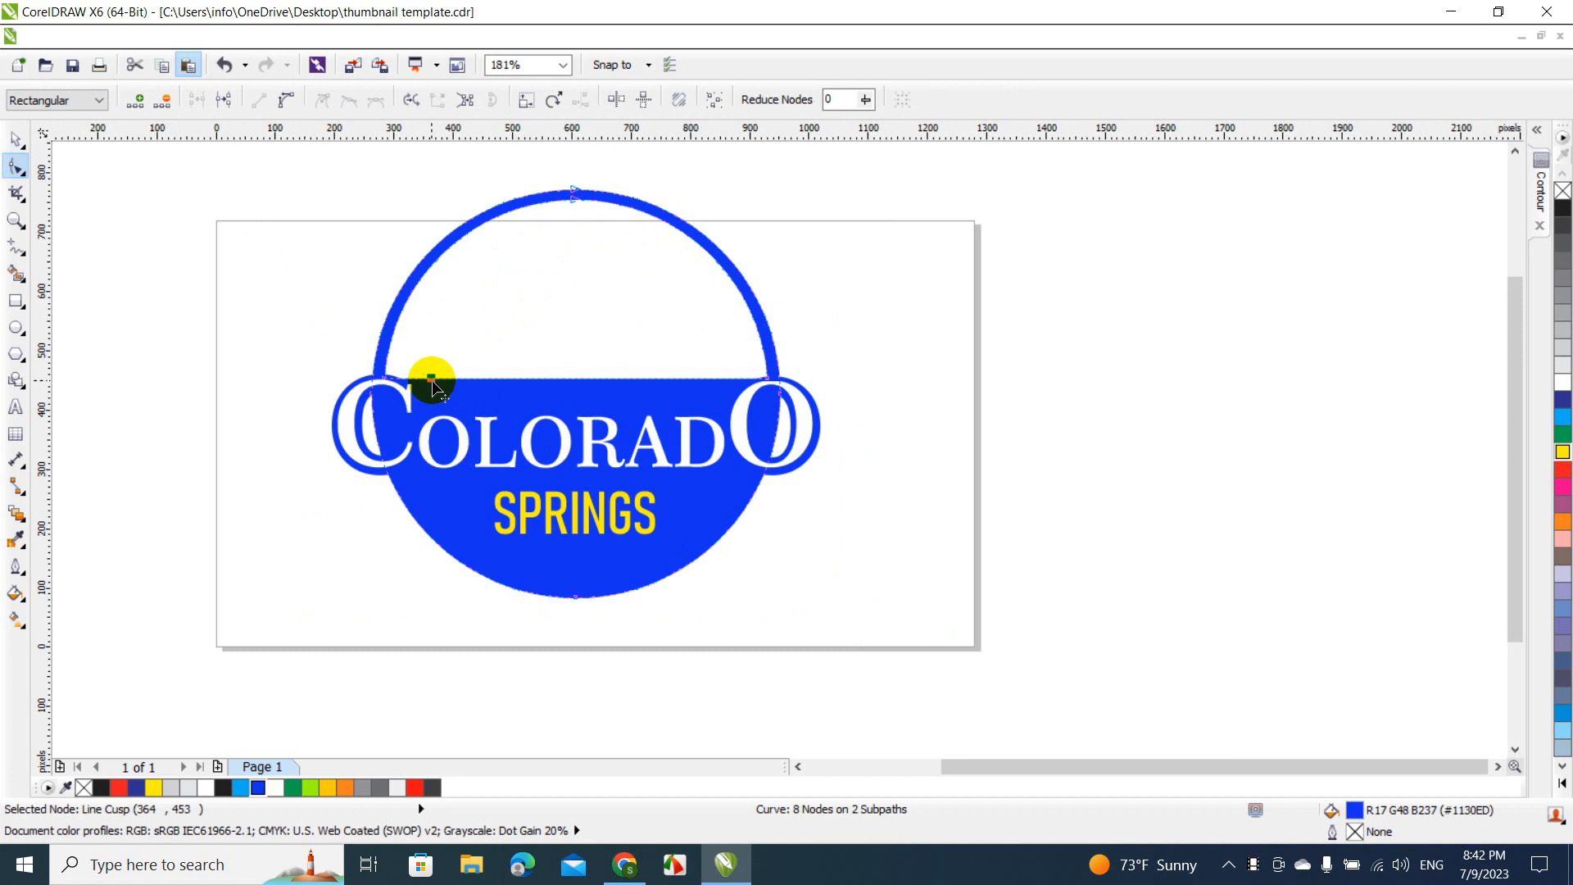
double_click(504, 380)
click(539, 382)
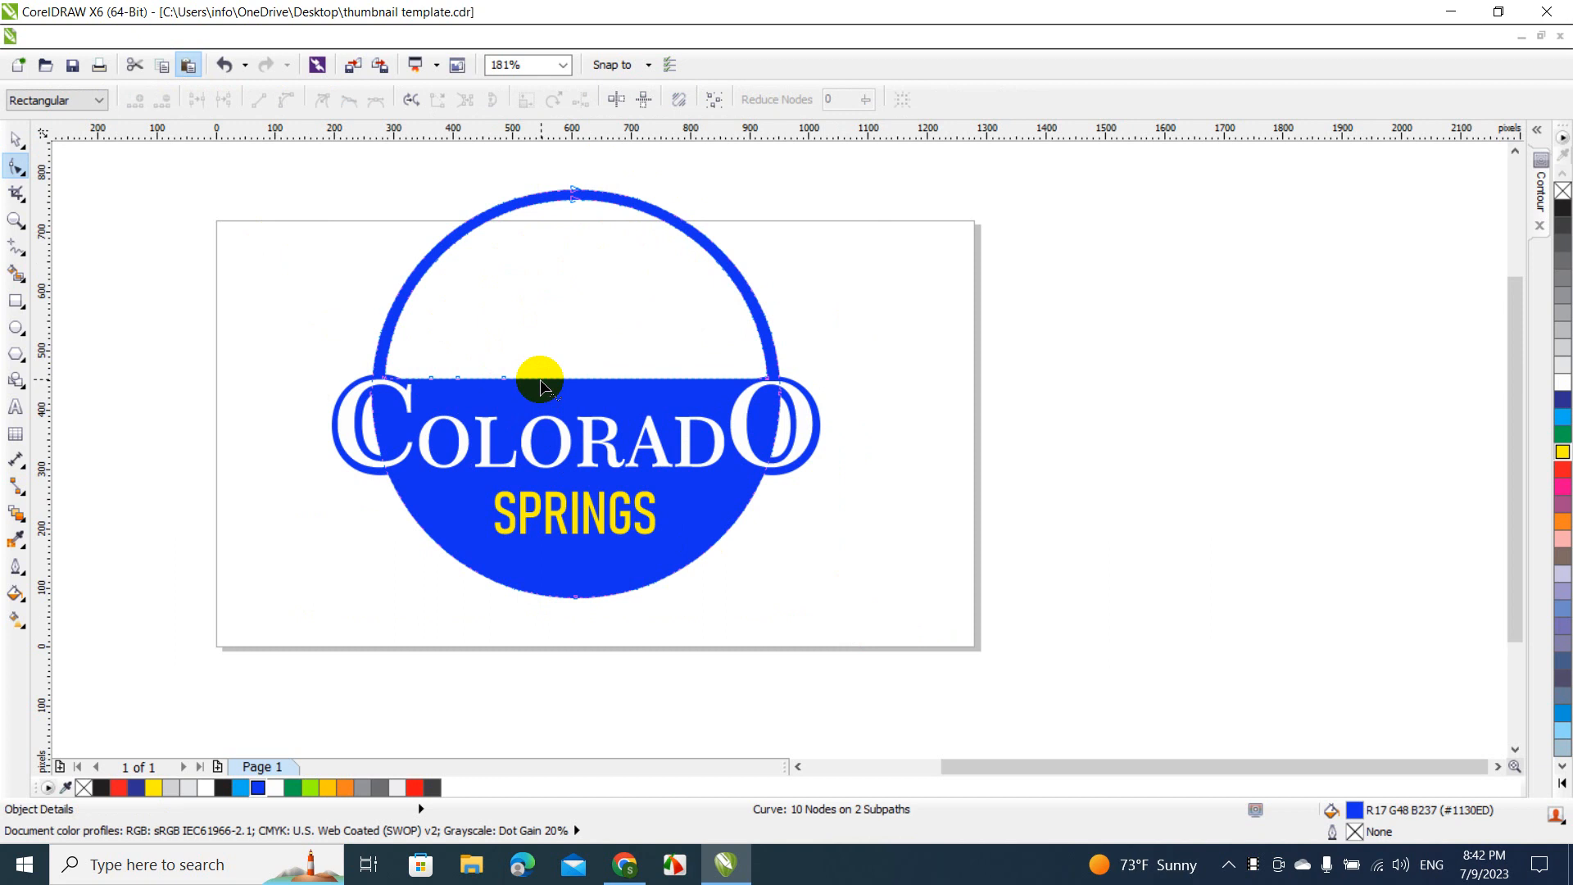
double_click(540, 383)
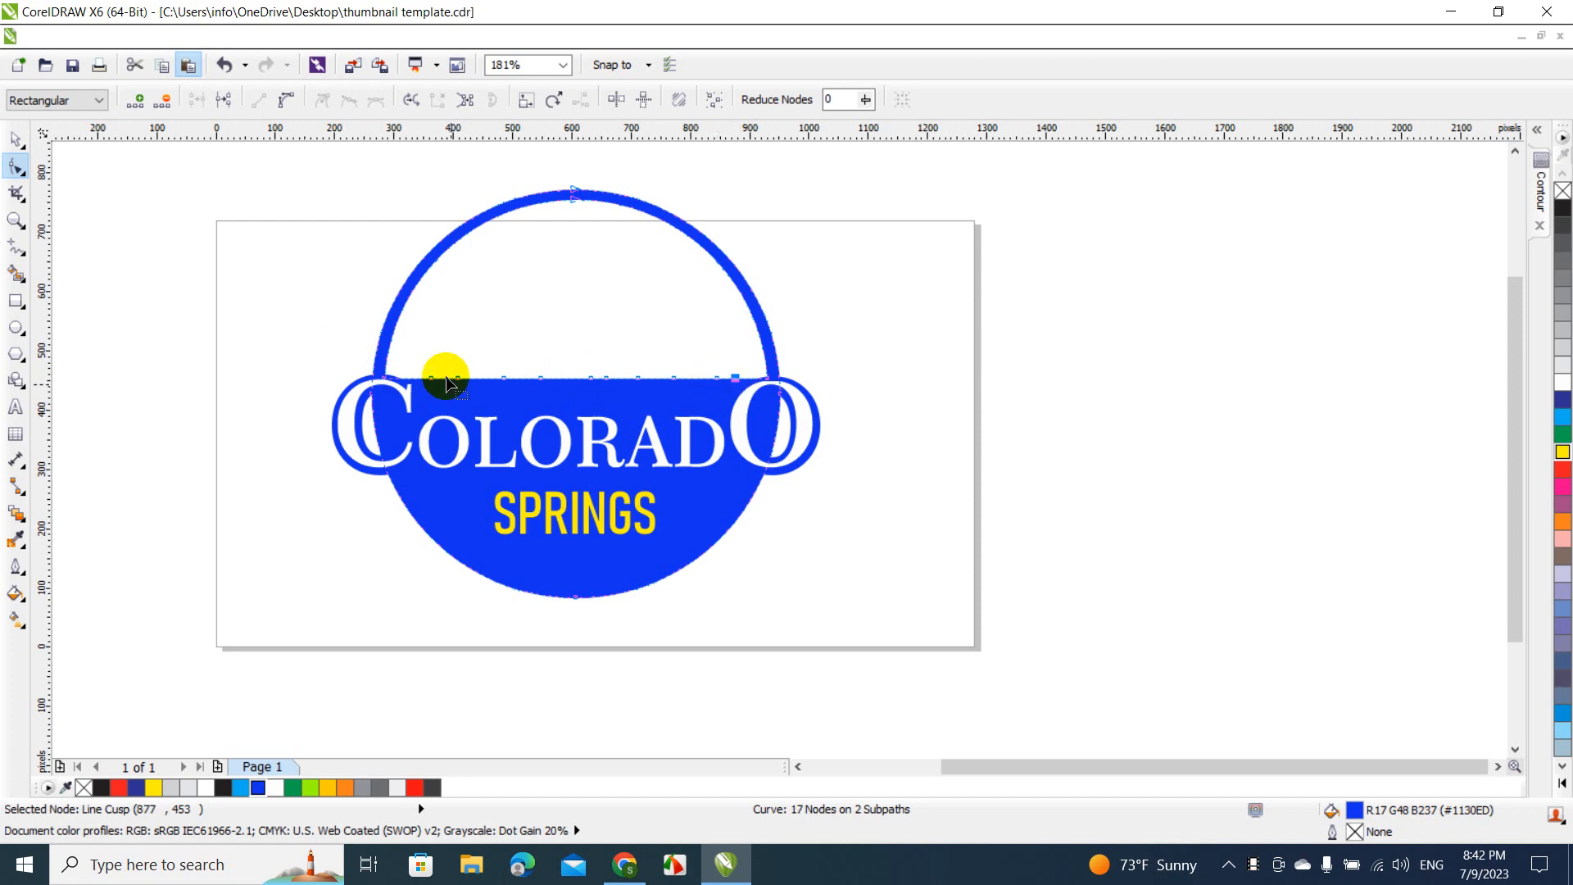
Shape two mountain peaks from the edge nodes at about (428, 621) and (547, 693) px, with a valley at (483, 558) px.
drag(457, 378, 469, 279)
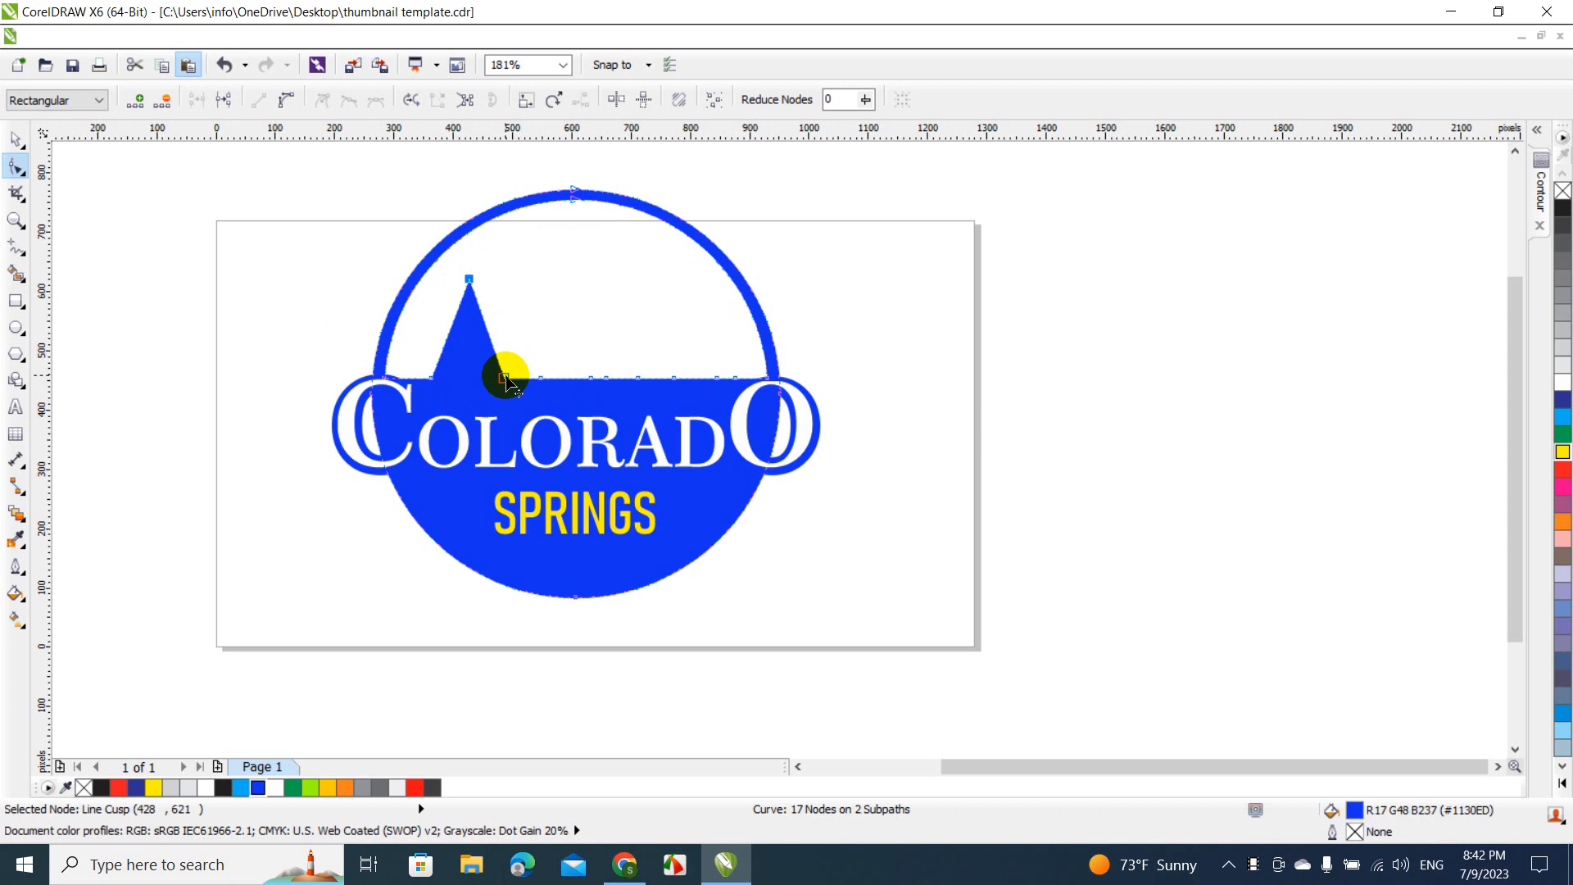
drag(506, 379, 501, 316)
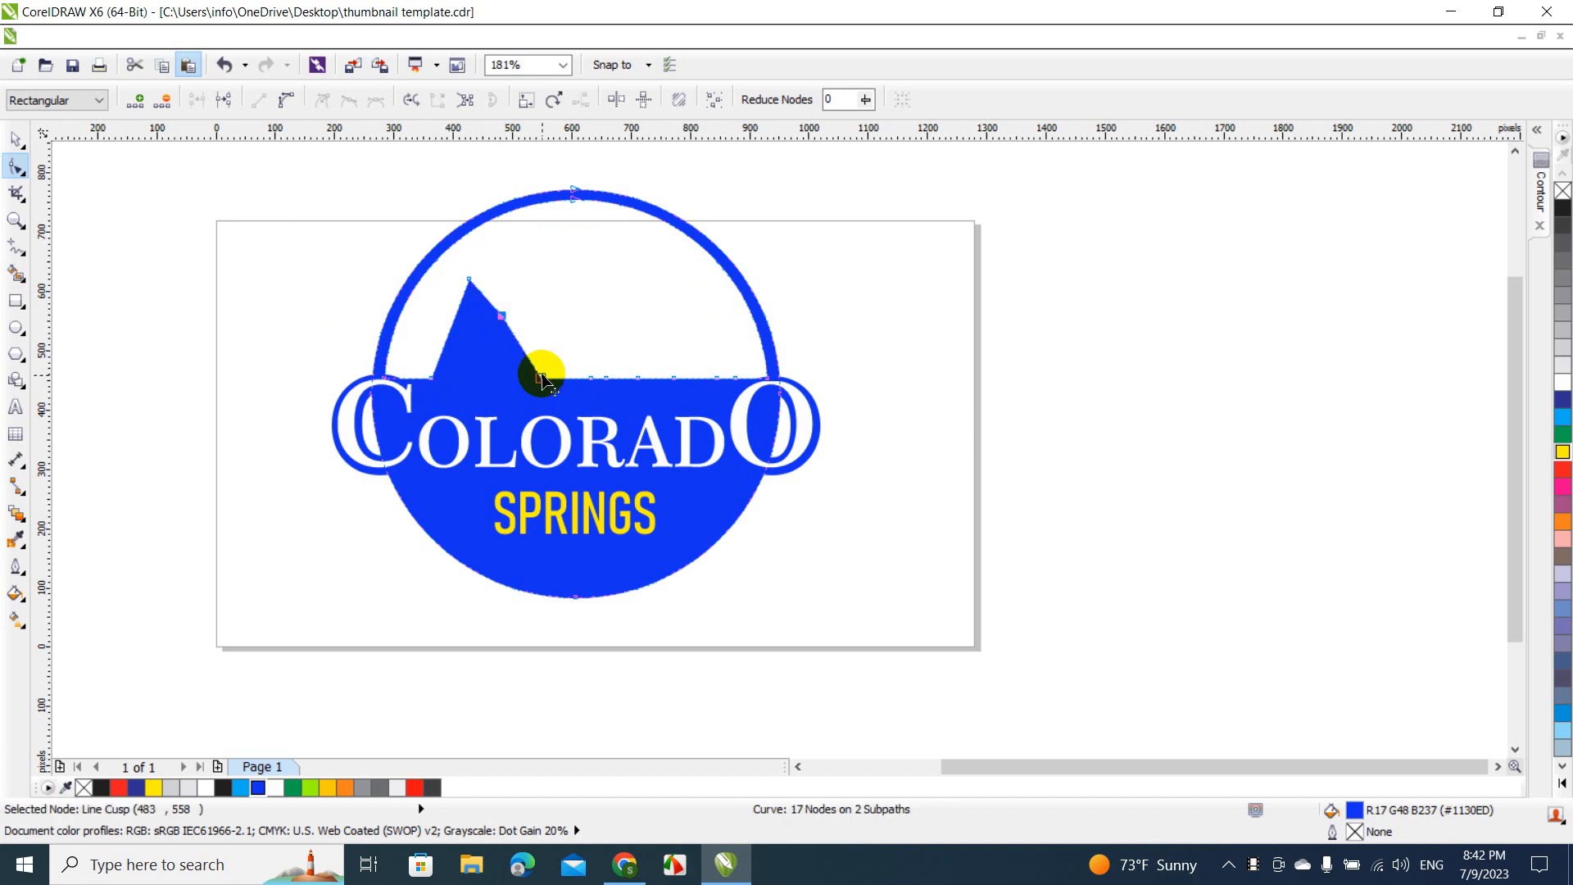
drag(543, 379, 539, 236)
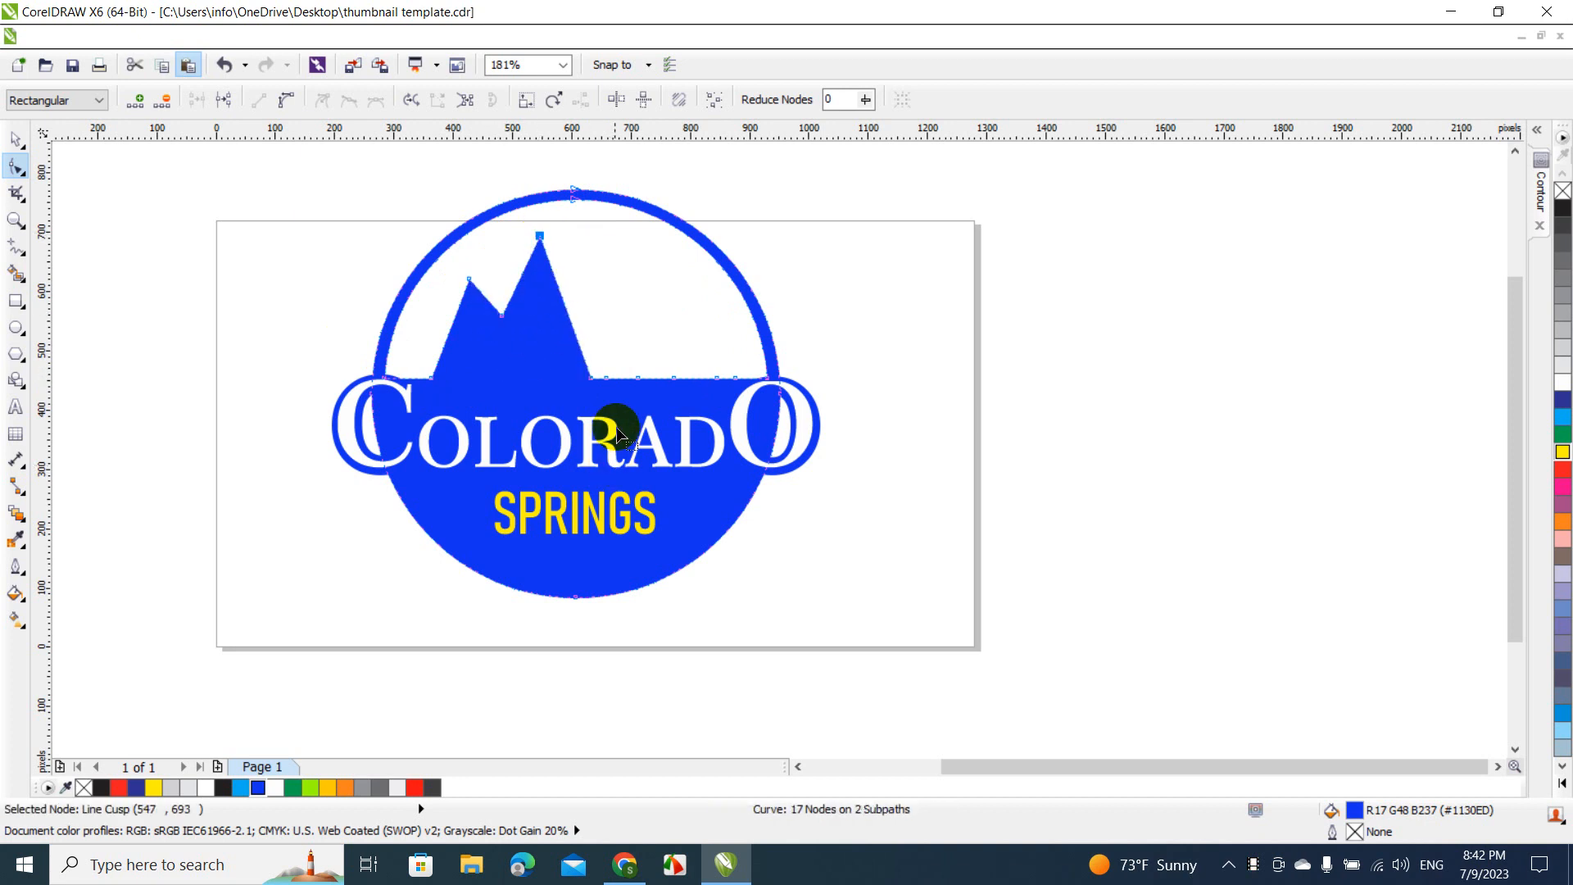
Shape a right-hand peak at about (690, 605) px, with a valley at (659, 551) px and its foot at (759, 453) px.
drag(592, 379, 584, 312)
drag(609, 385, 609, 323)
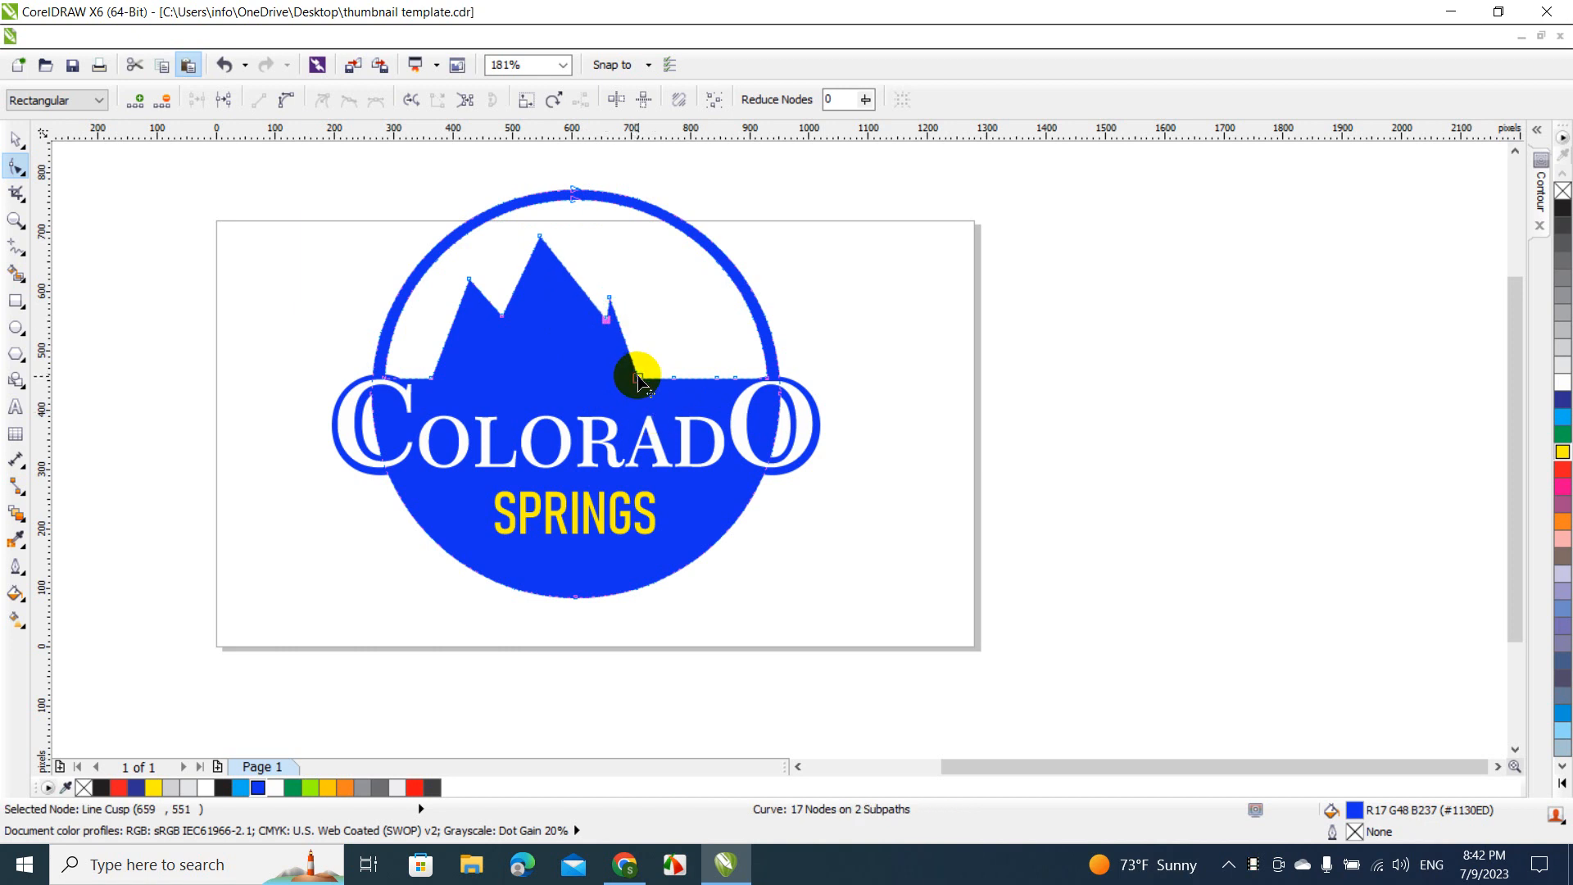
drag(638, 379, 665, 378)
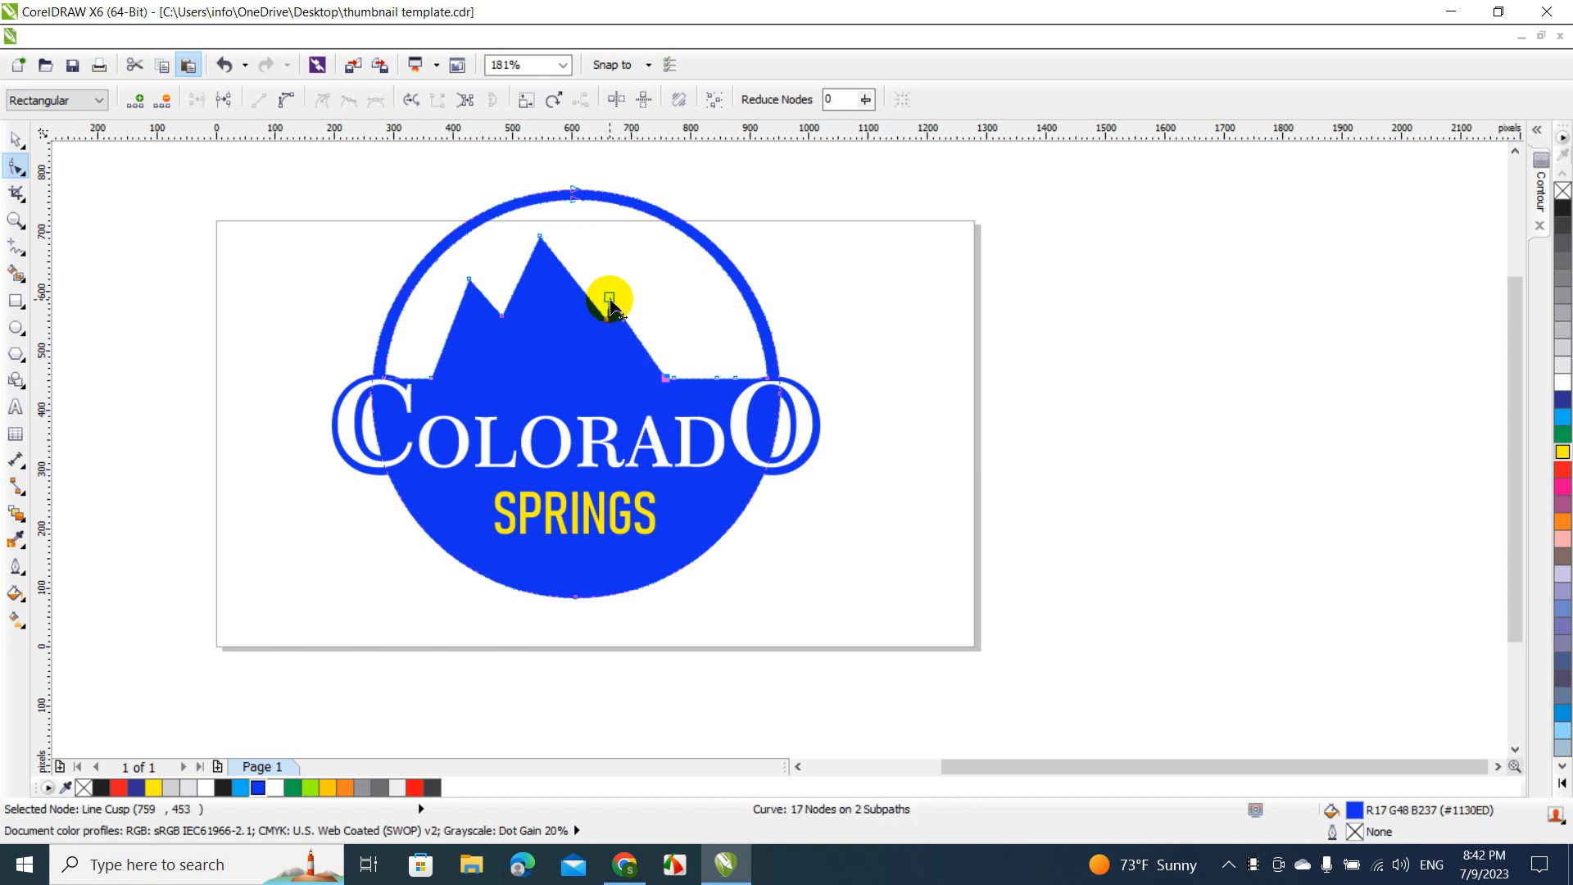
drag(611, 303, 626, 295)
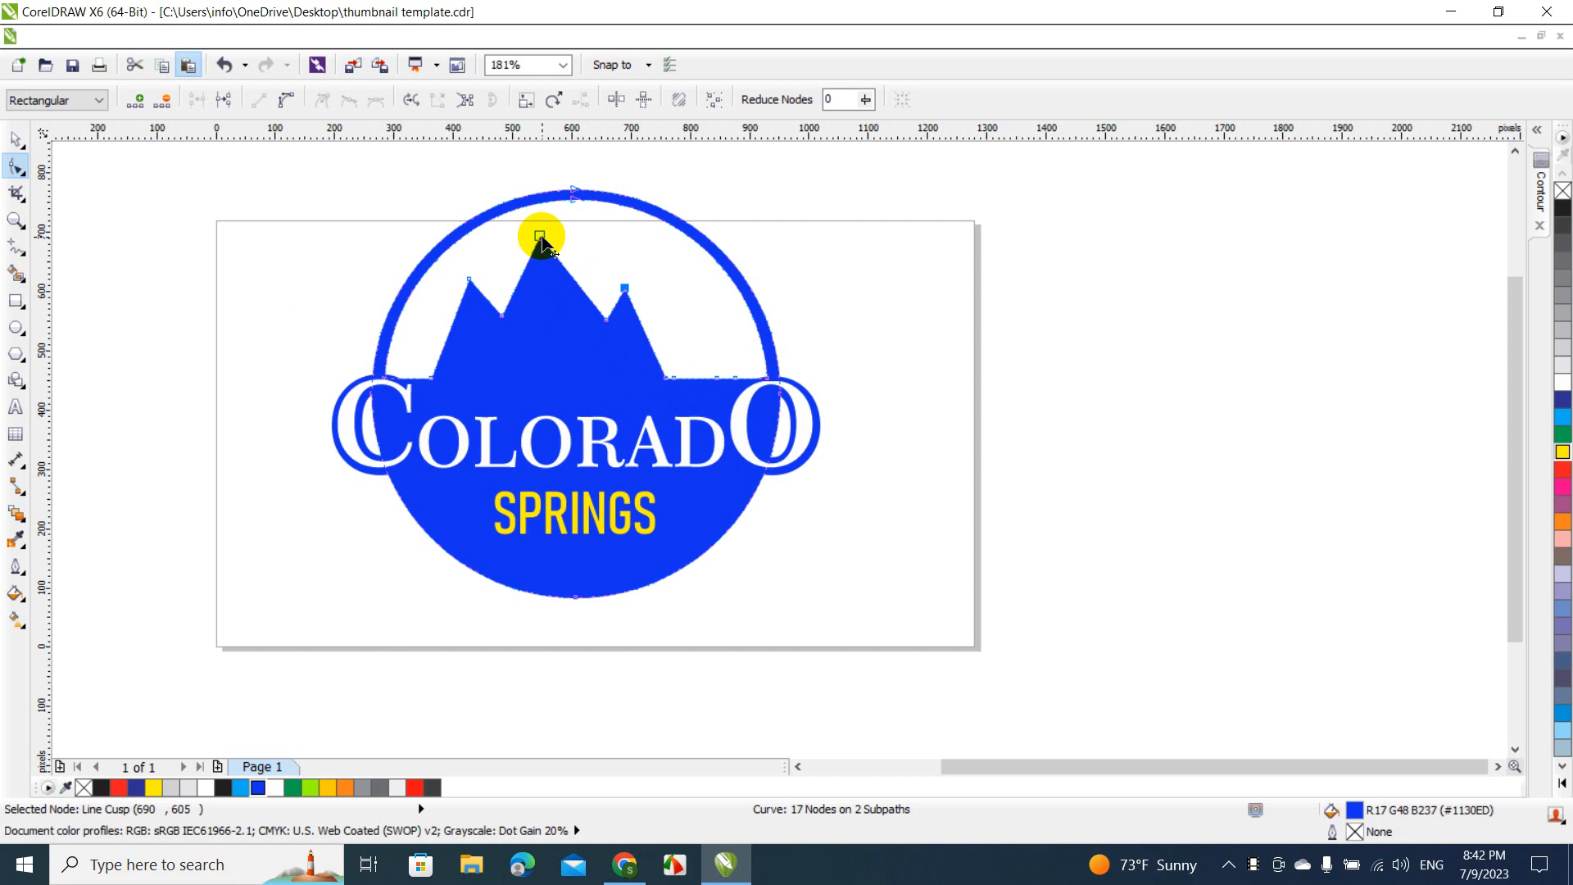
Reposition the middle peak to about (569, 706), the left foot to (311, 454) and the left peak to (410, 596) px.
drag(541, 238, 551, 250)
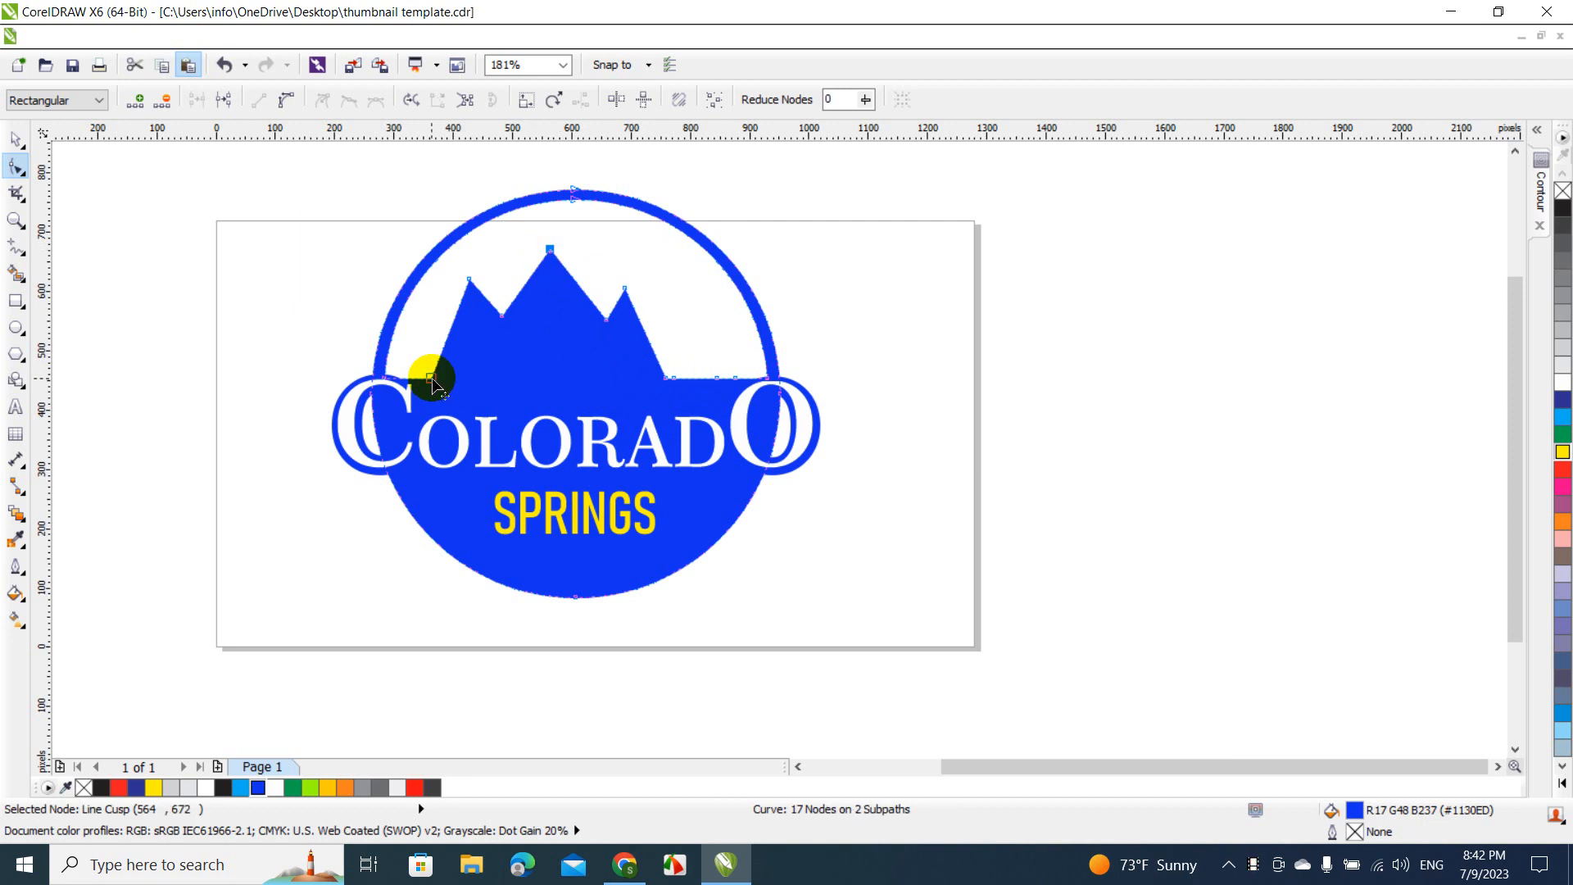
drag(433, 381, 399, 379)
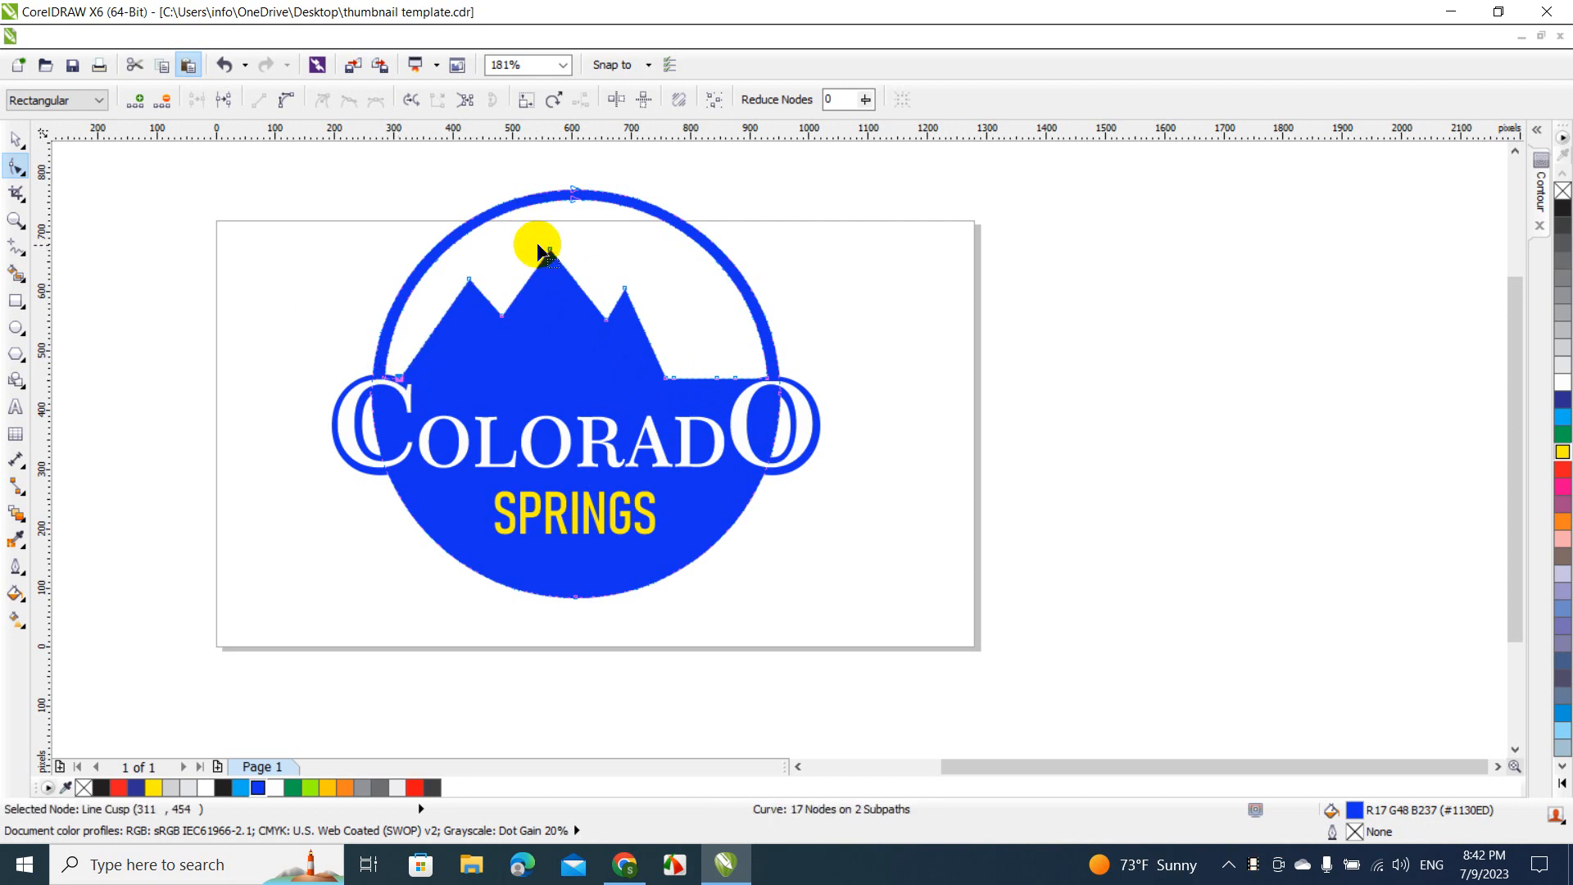
drag(549, 251, 553, 231)
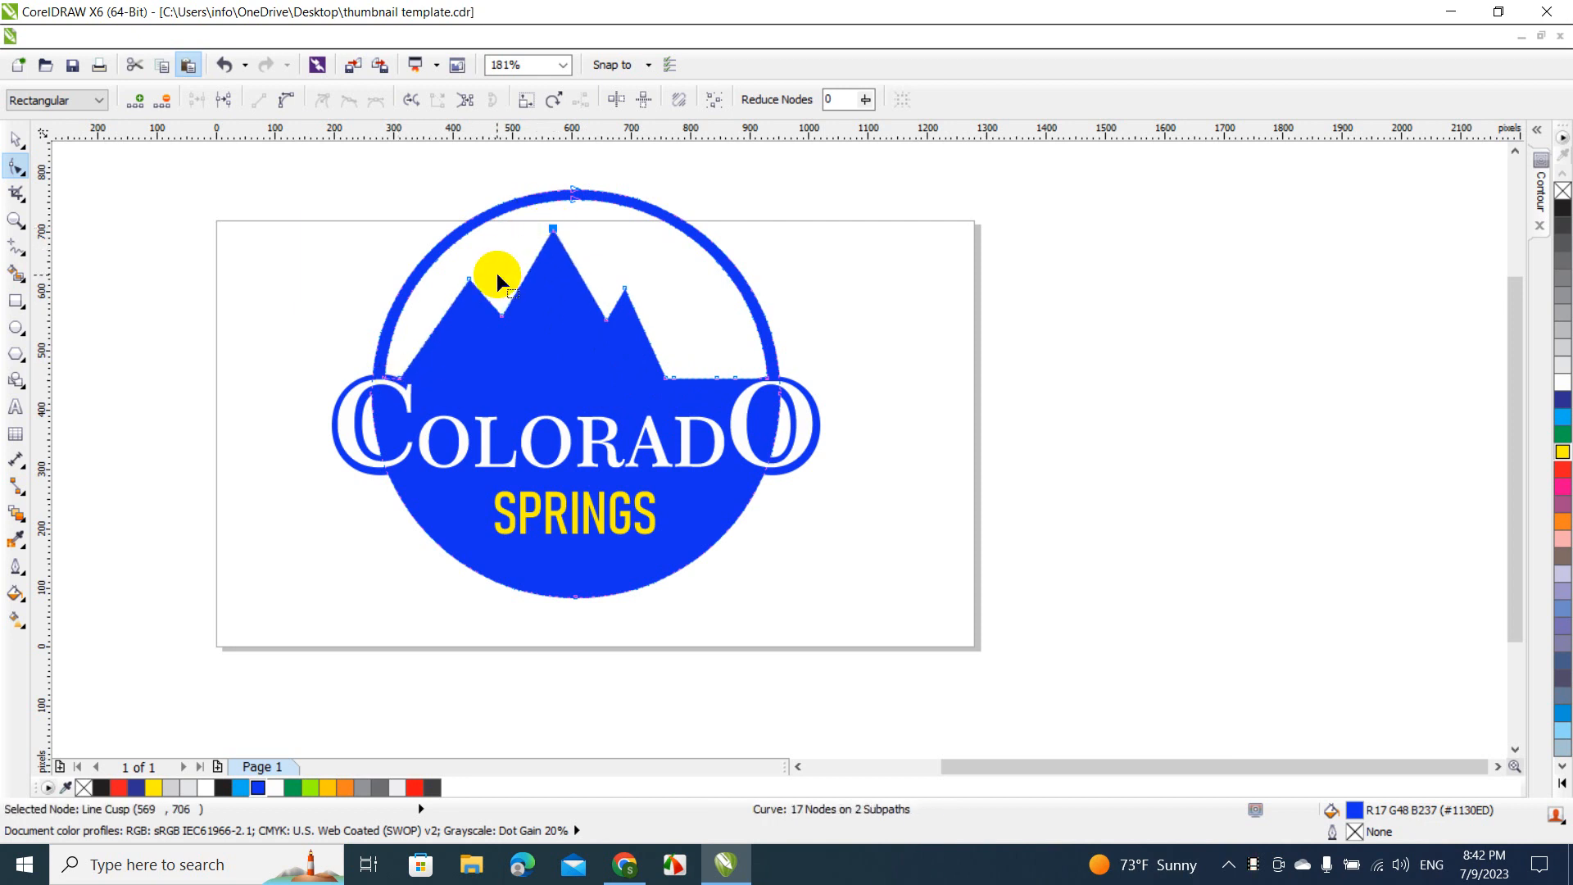
mouse_move(469, 281)
mouse_down()
mouse_move(451, 310)
mouse_move(459, 294)
mouse_up()
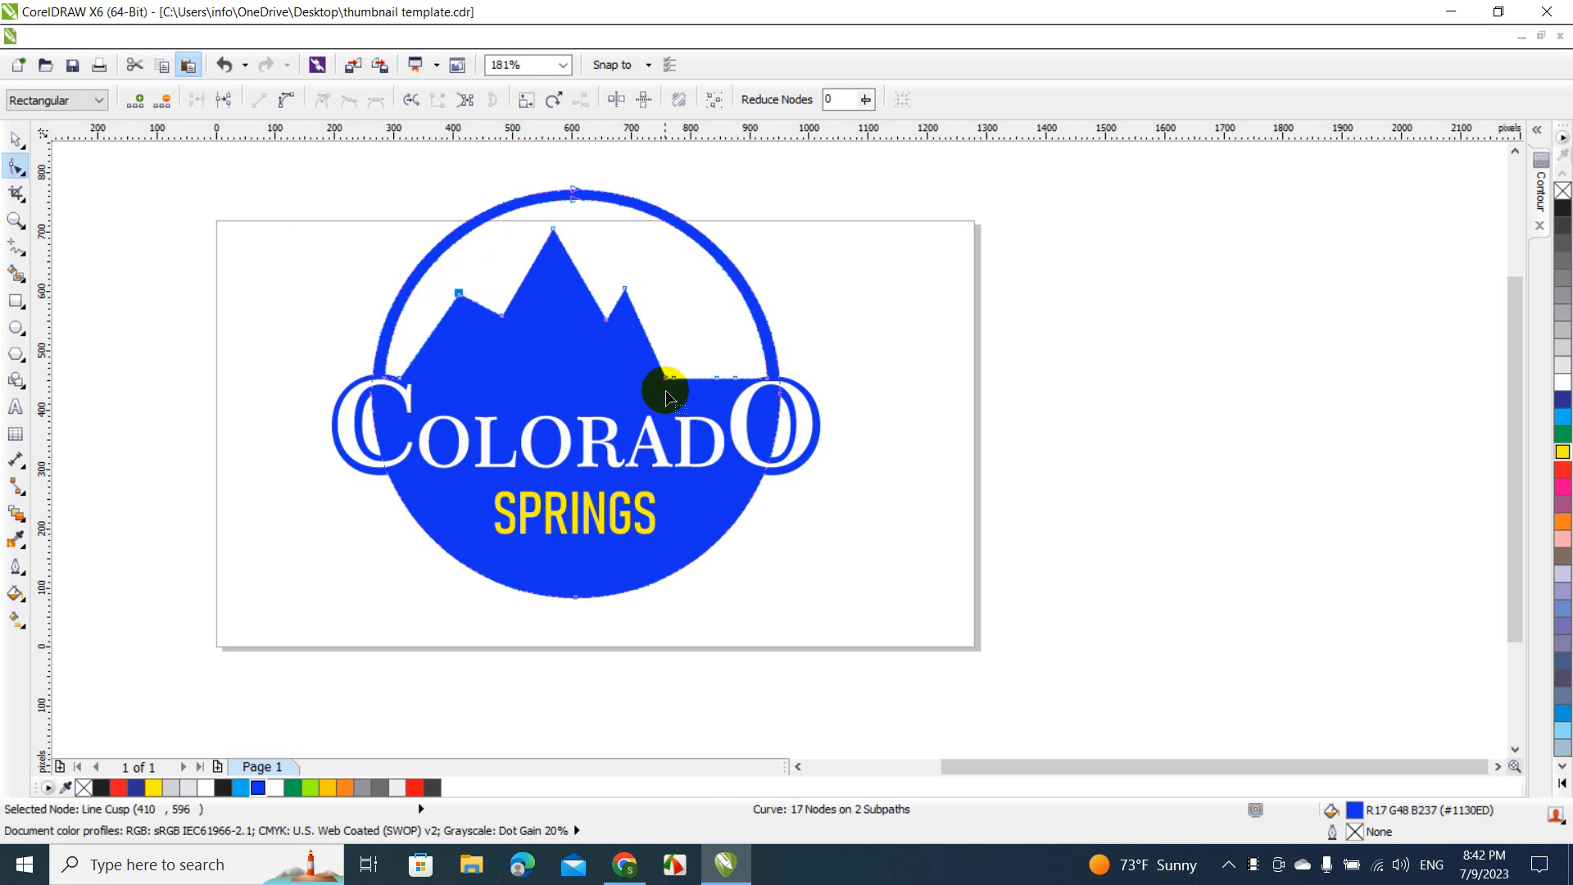
Delete the spare node beside the right foot, and move that foot to about (802, 453) and the right peak to (700, 591) px.
key(Delete)
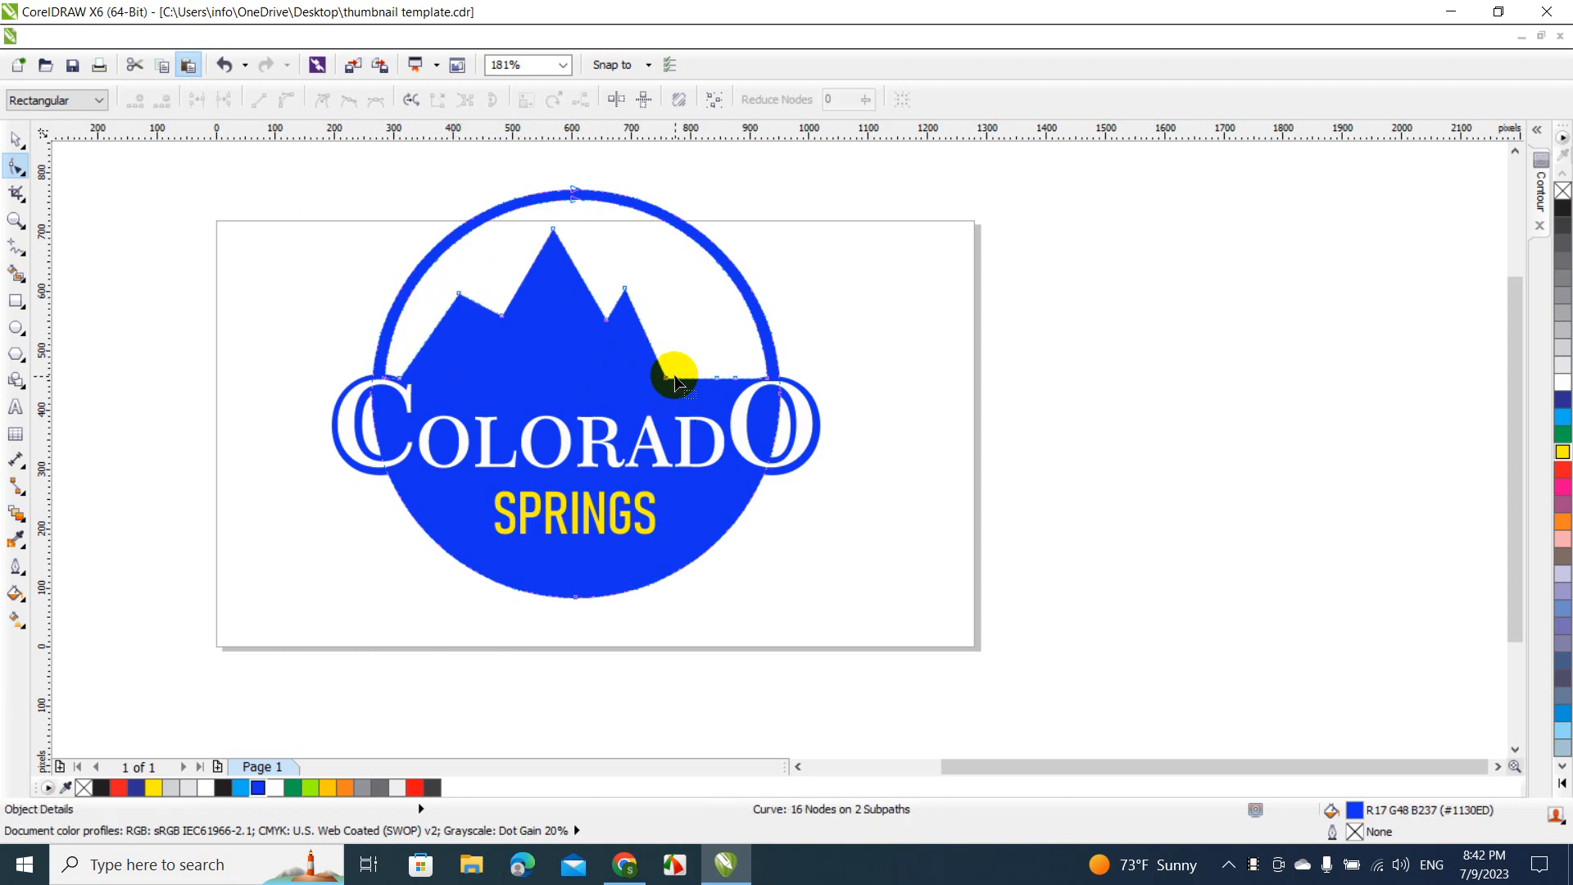
mouse_move(668, 379)
mouse_down()
mouse_move(685, 363)
mouse_move(691, 375)
mouse_up()
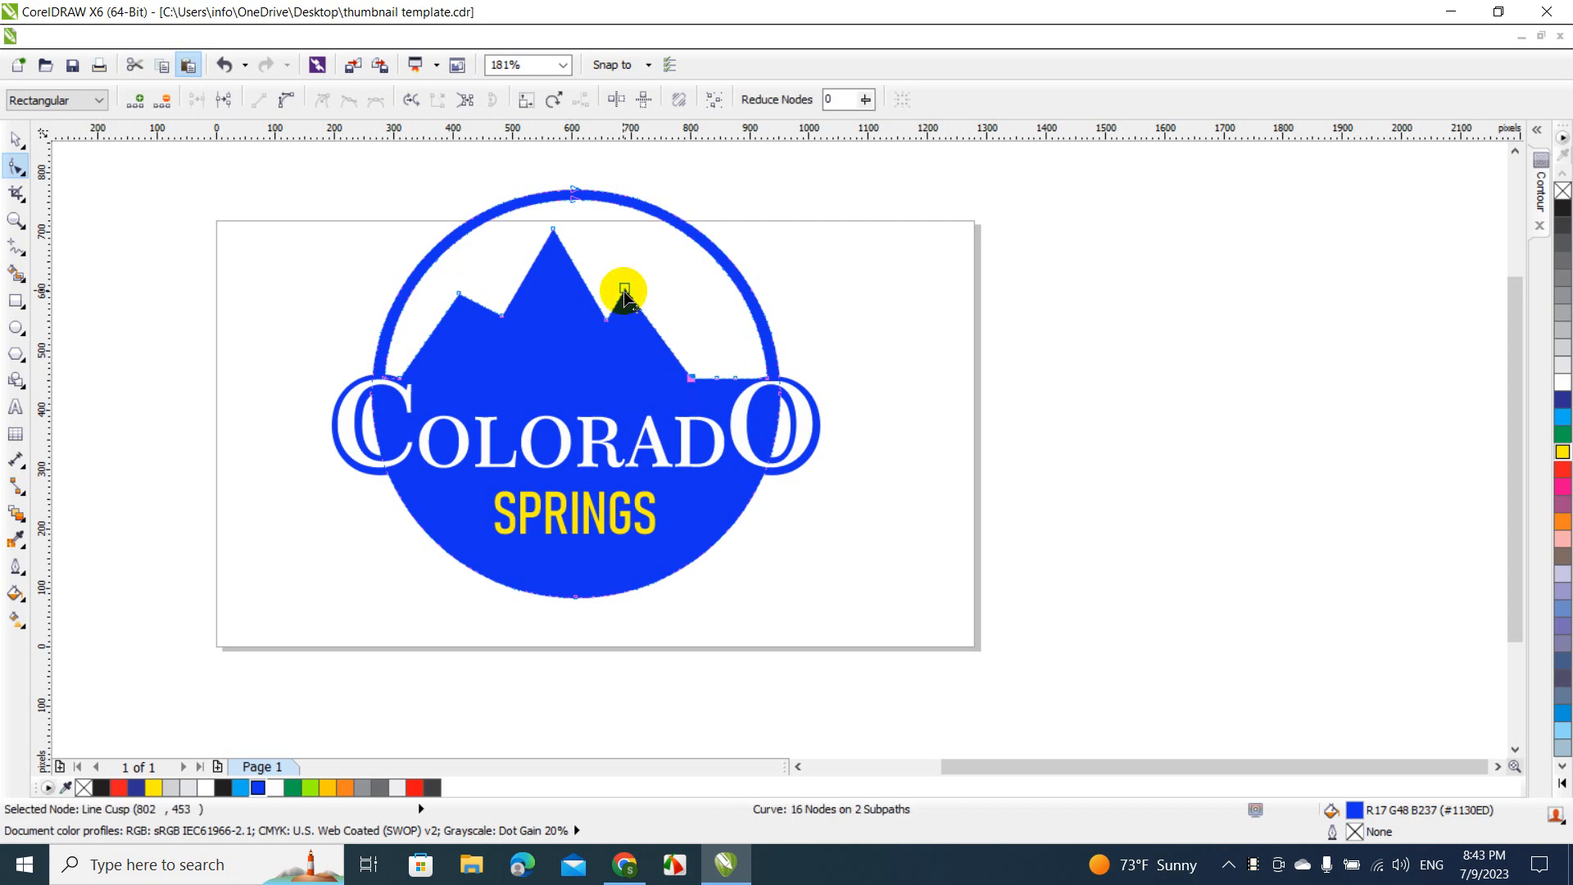
drag(624, 291, 631, 296)
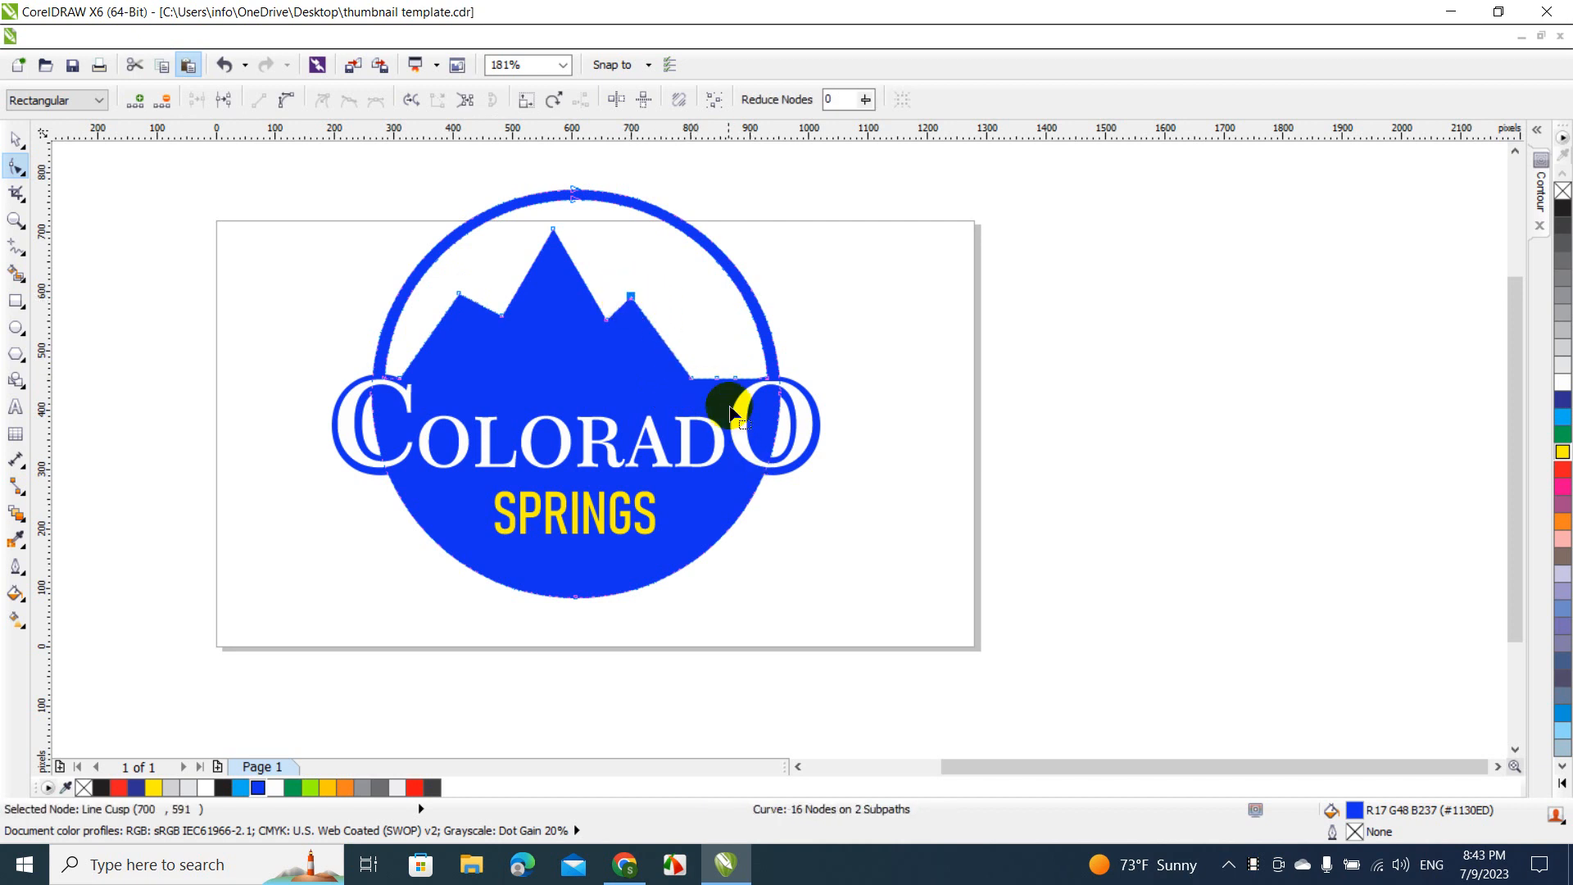
Shape a fourth mountain peak at about (852, 548) px with a valley at (780, 507) px, and lower the middle peak to (571, 681) px.
drag(715, 377, 721, 322)
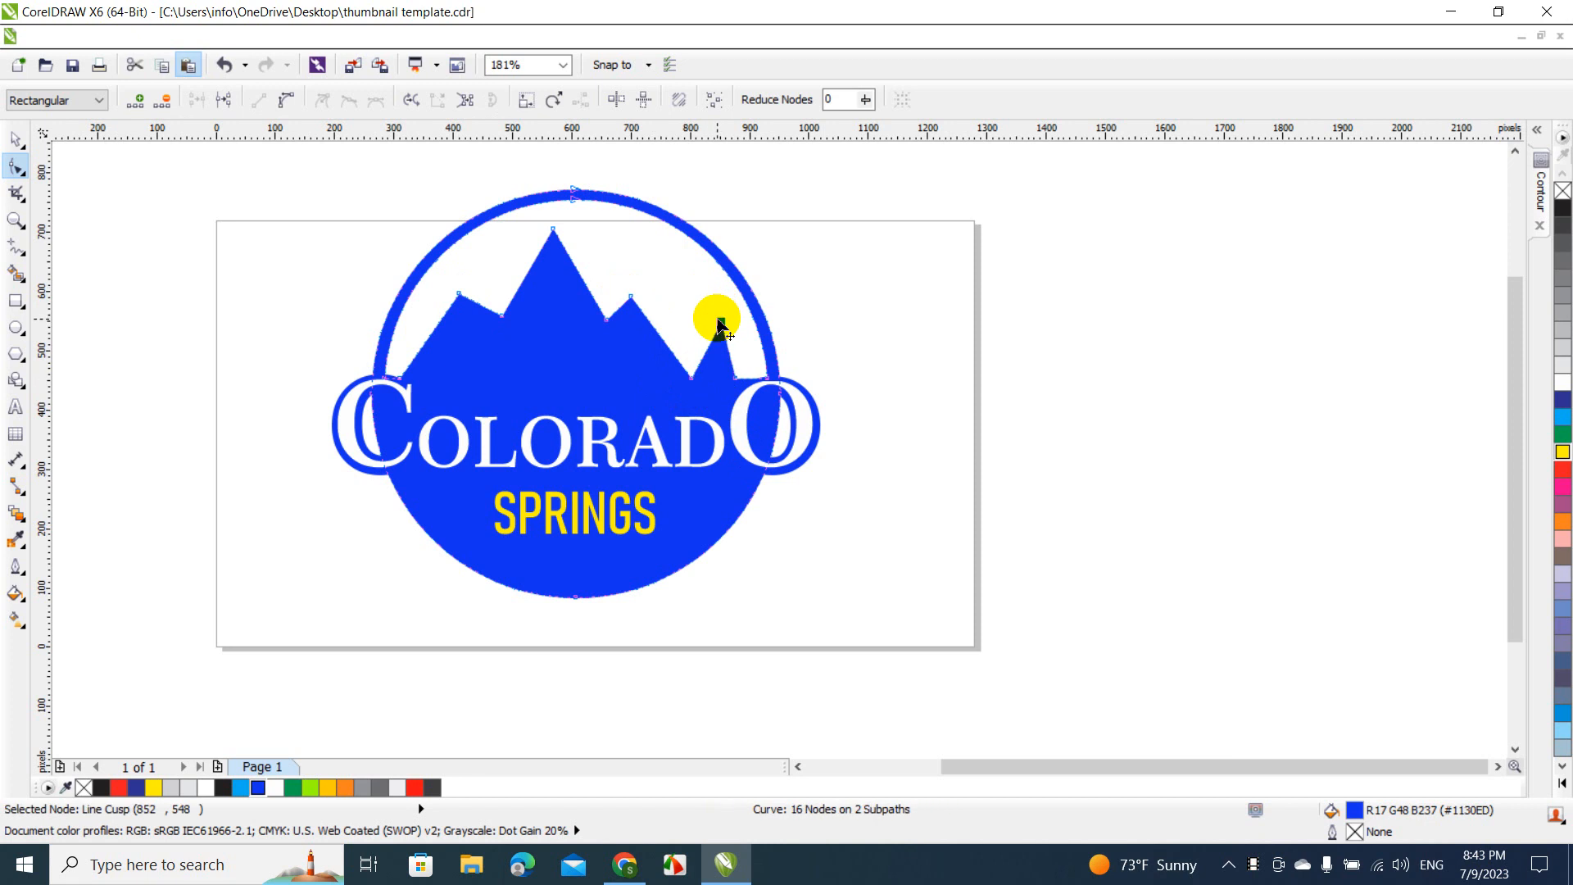
drag(735, 376, 679, 347)
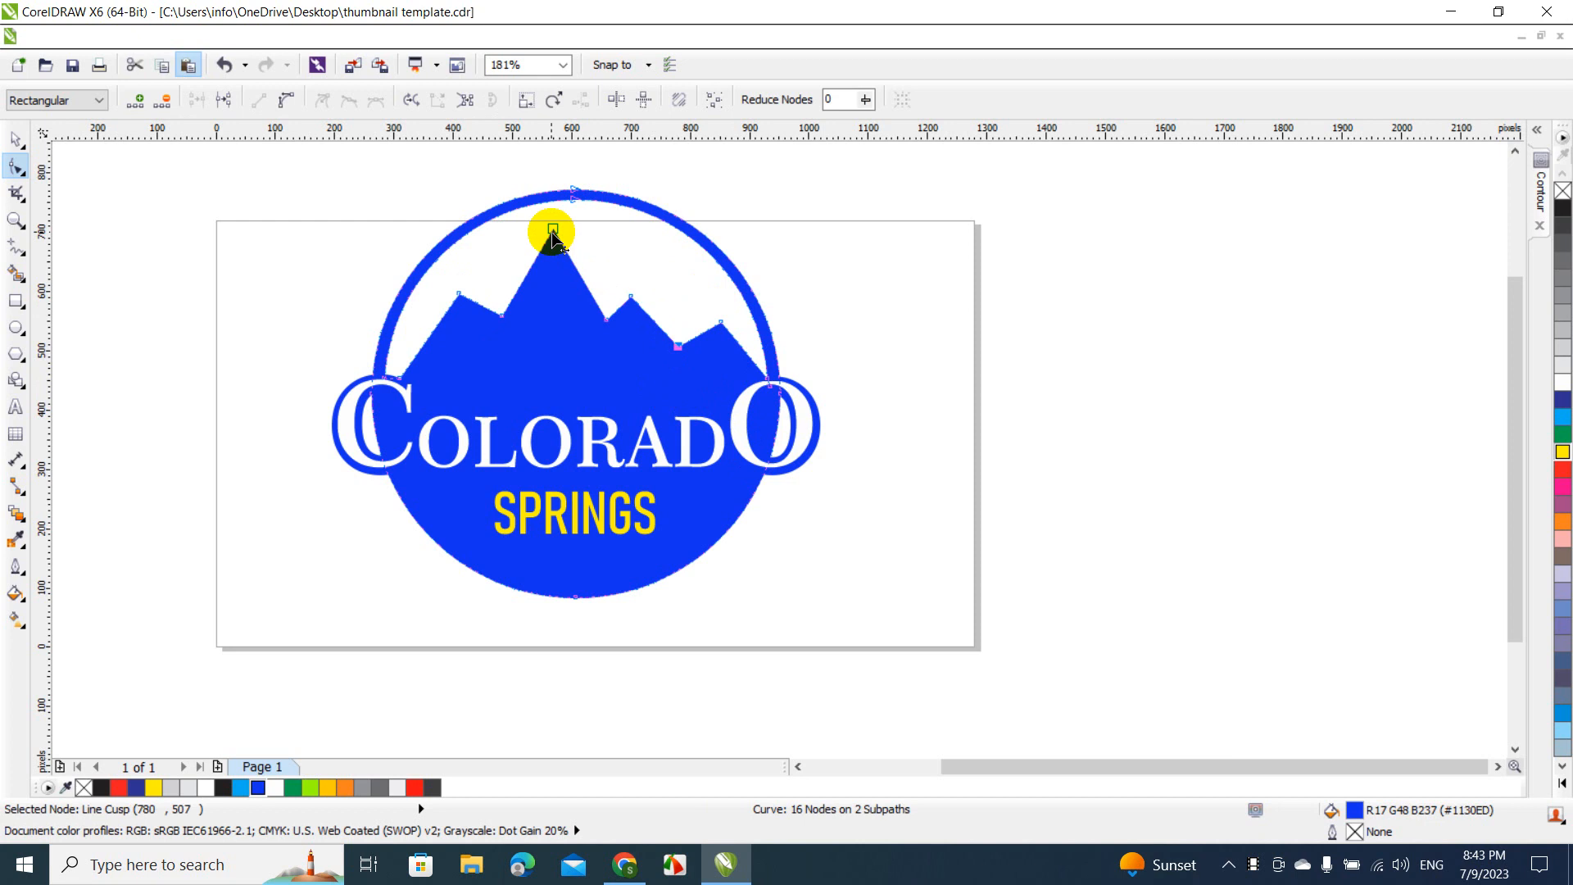
mouse_move(553, 232)
mouse_down()
mouse_move(536, 259)
mouse_move(552, 248)
mouse_up()
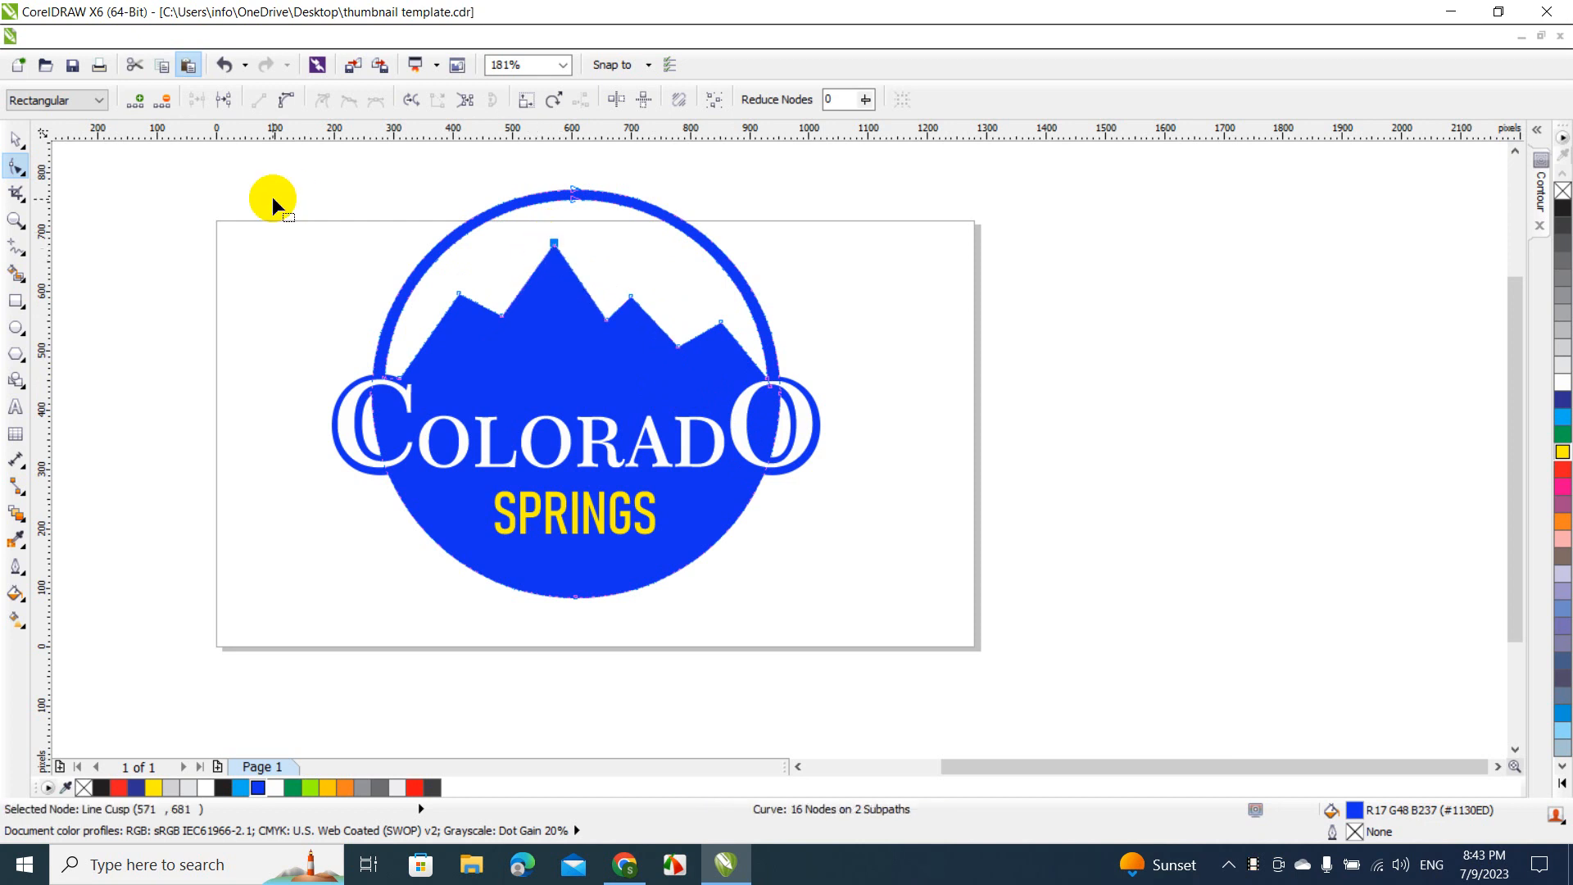
Move the left peak to about (440, 580) px, the valley beside it to (490, 531) px and the middle peak to (593, 681) px.
mouse_move(402, 385)
mouse_down()
mouse_move(393, 361)
mouse_move(391, 377)
mouse_up()
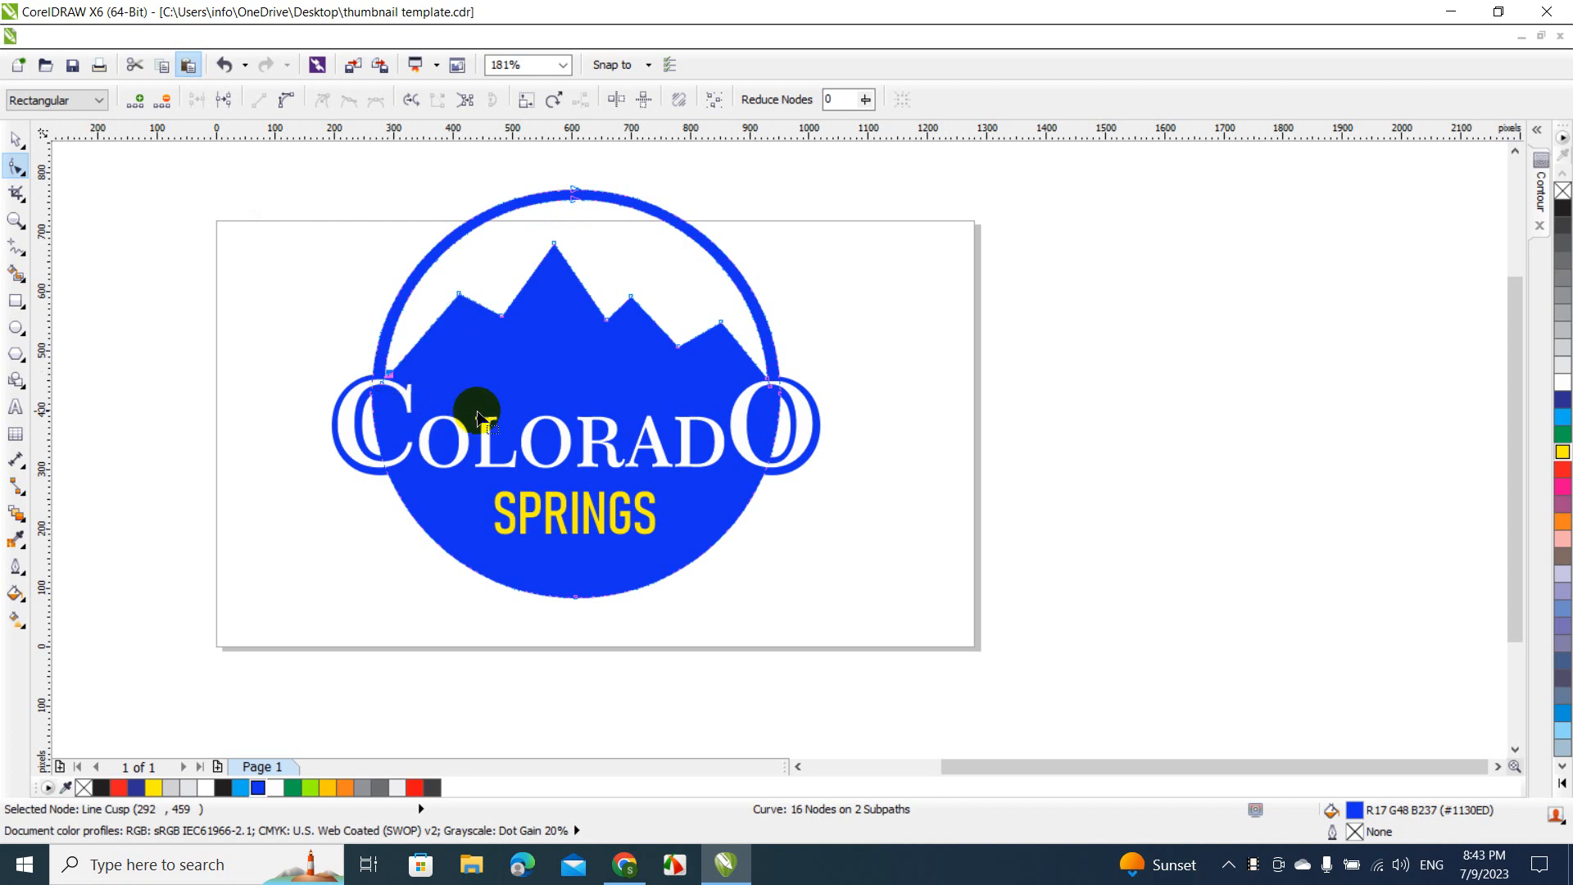
key(ctrl+z)
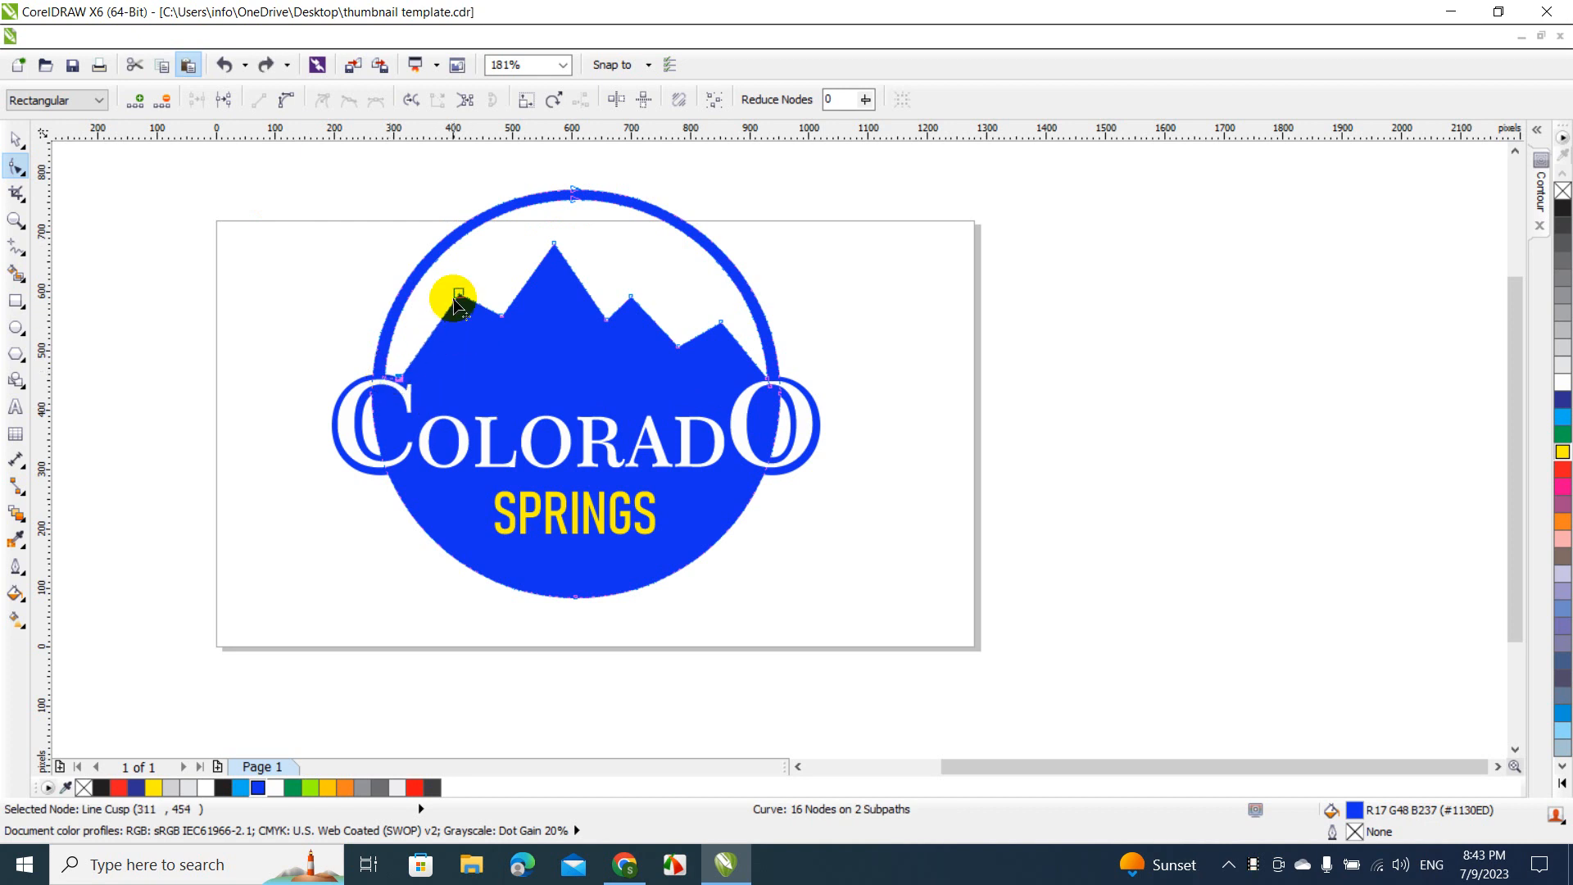
drag(458, 297, 508, 333)
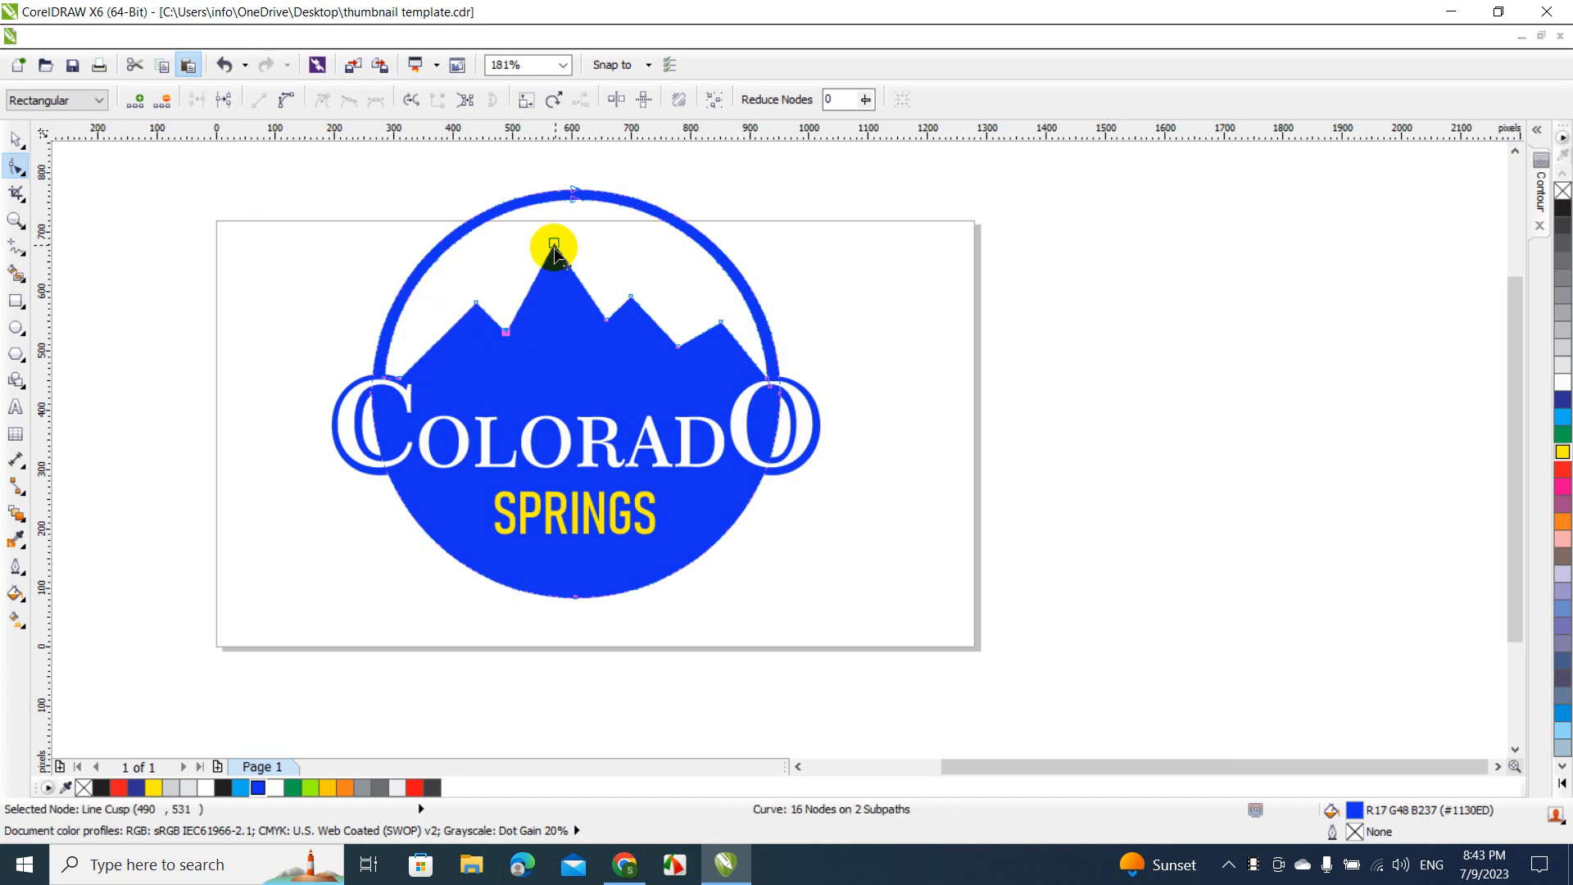
drag(555, 244, 567, 243)
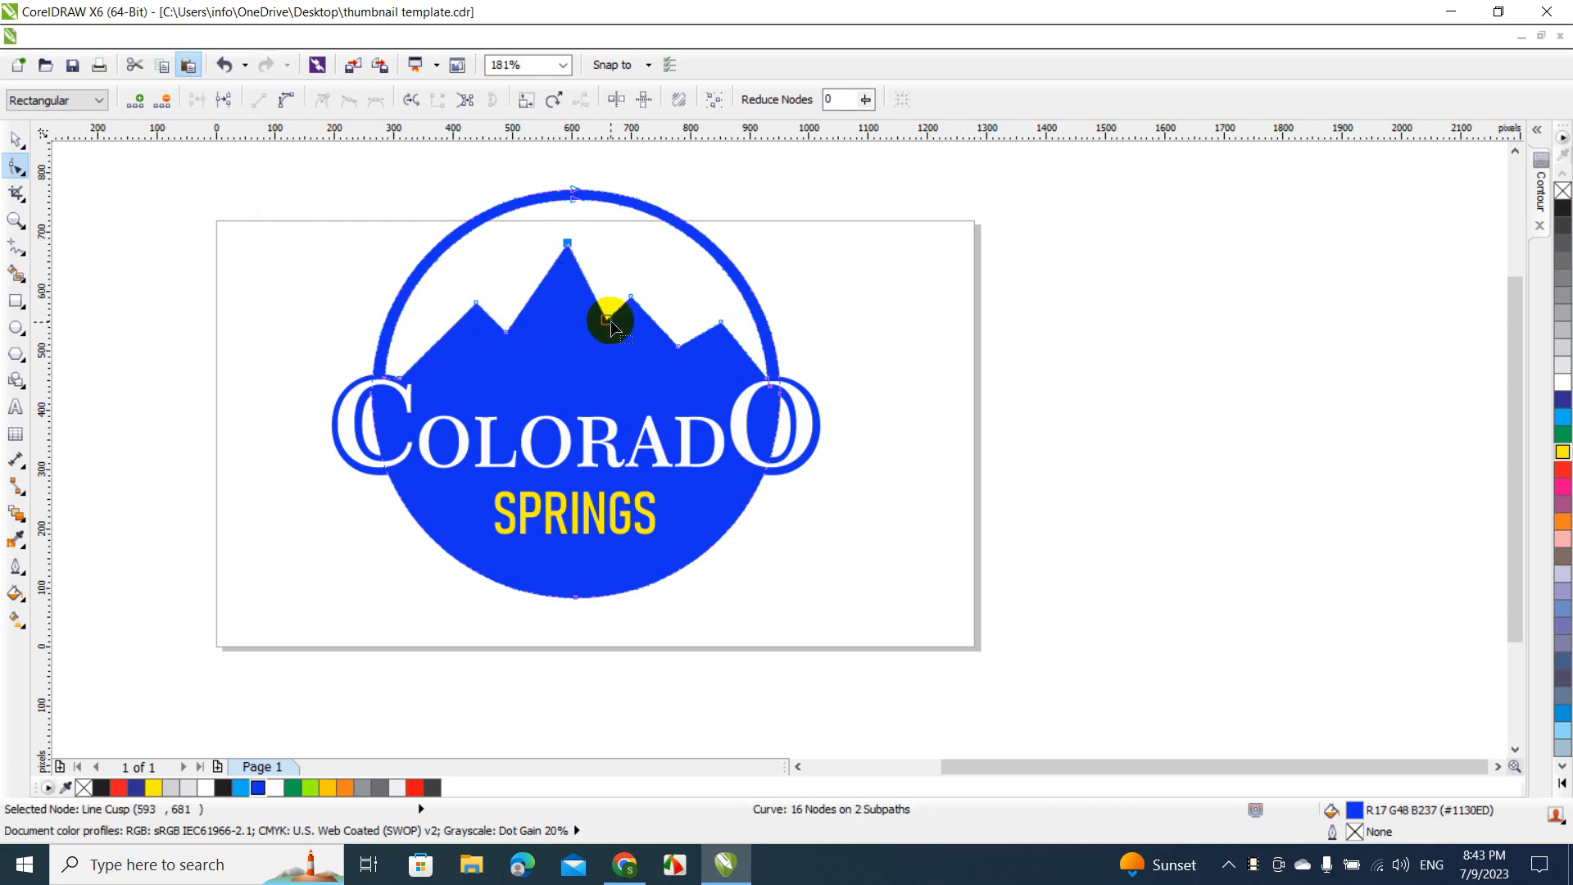
Move the third peak to about (726, 588) px and the valleys on either side of it to (691, 551) and (799, 507) px.
drag(631, 296, 646, 297)
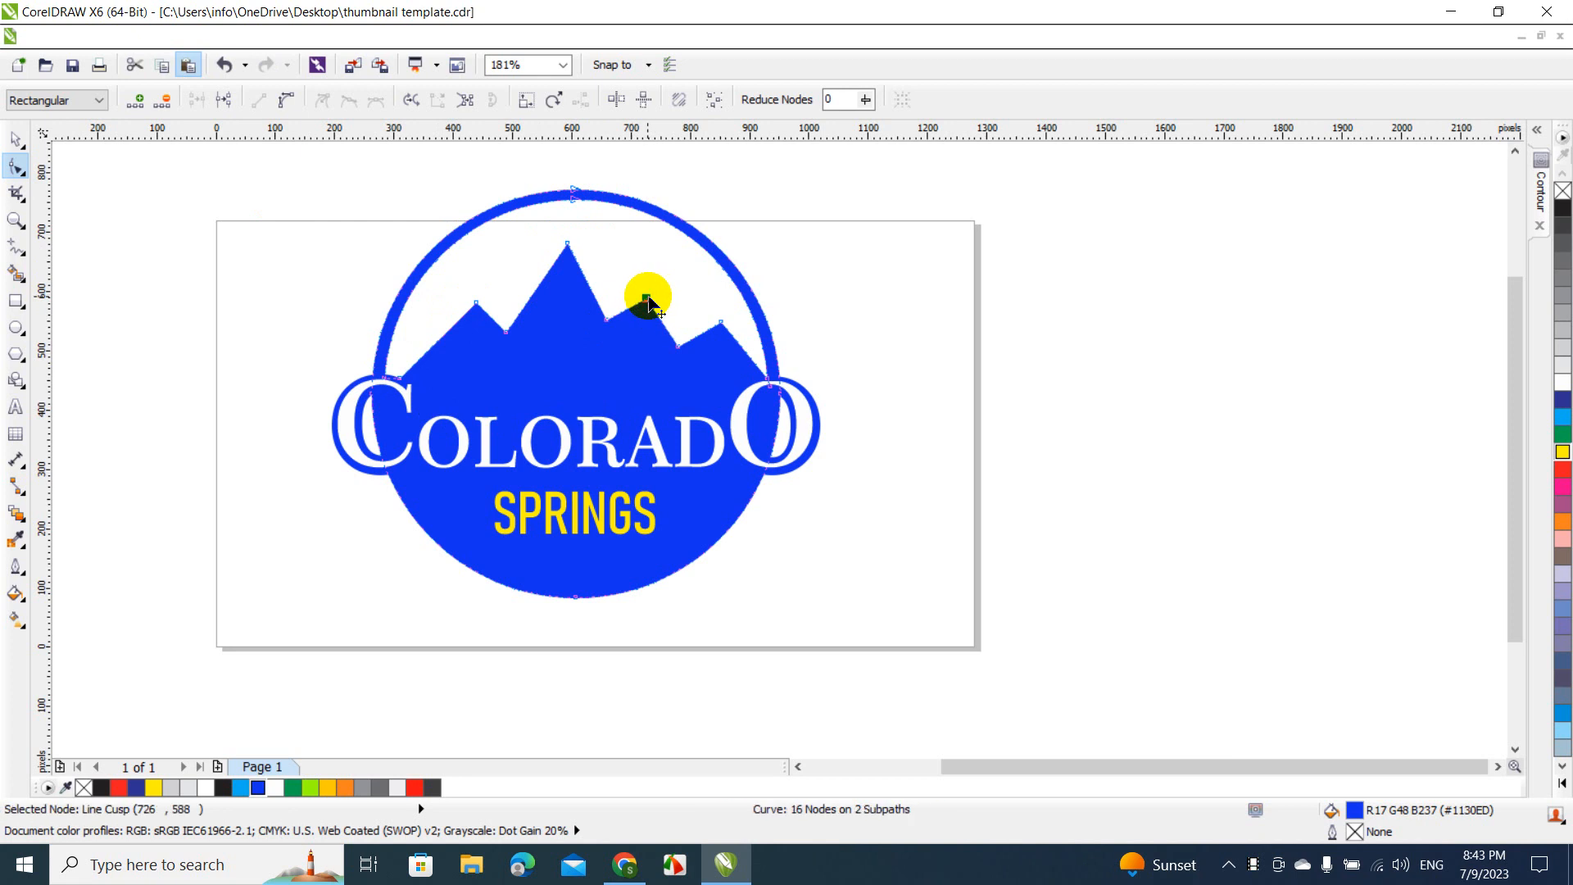
click(606, 321)
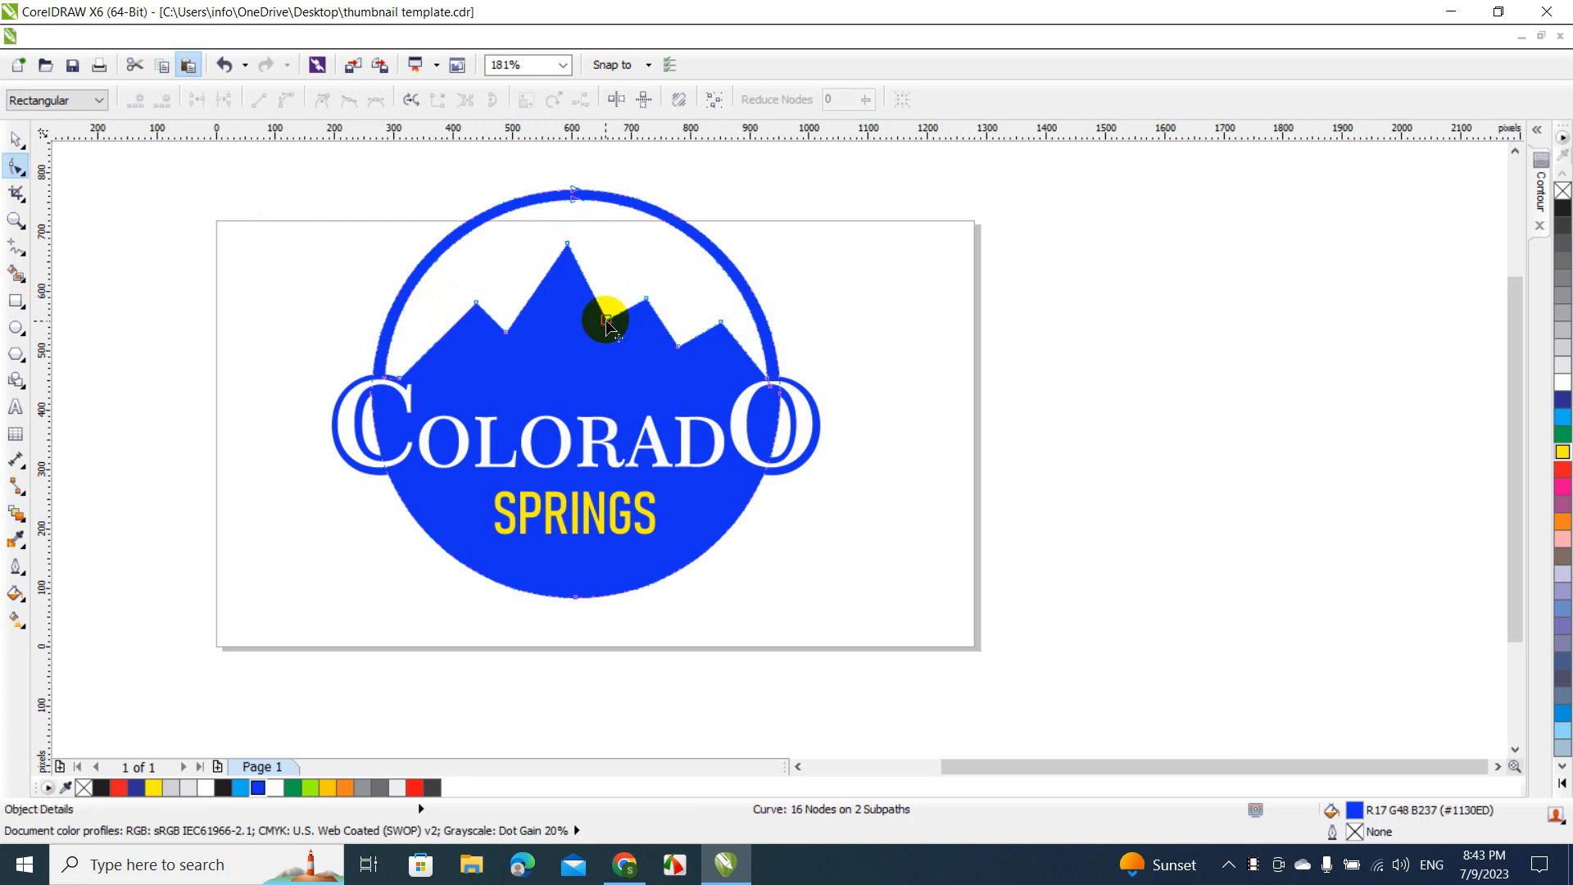
drag(607, 320, 690, 354)
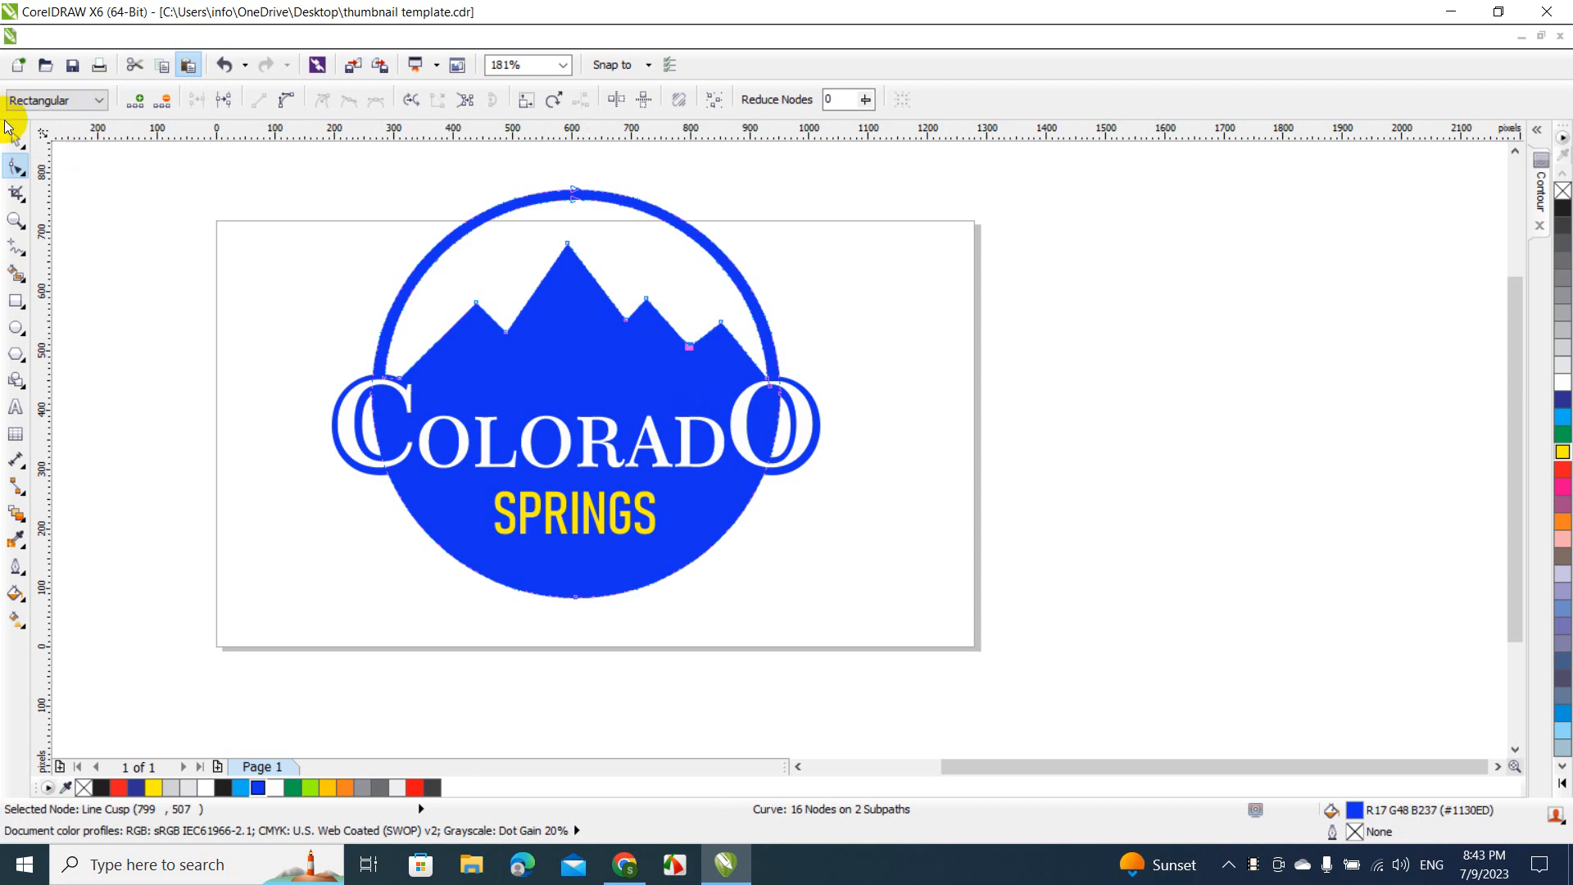
click(17, 147)
click(185, 281)
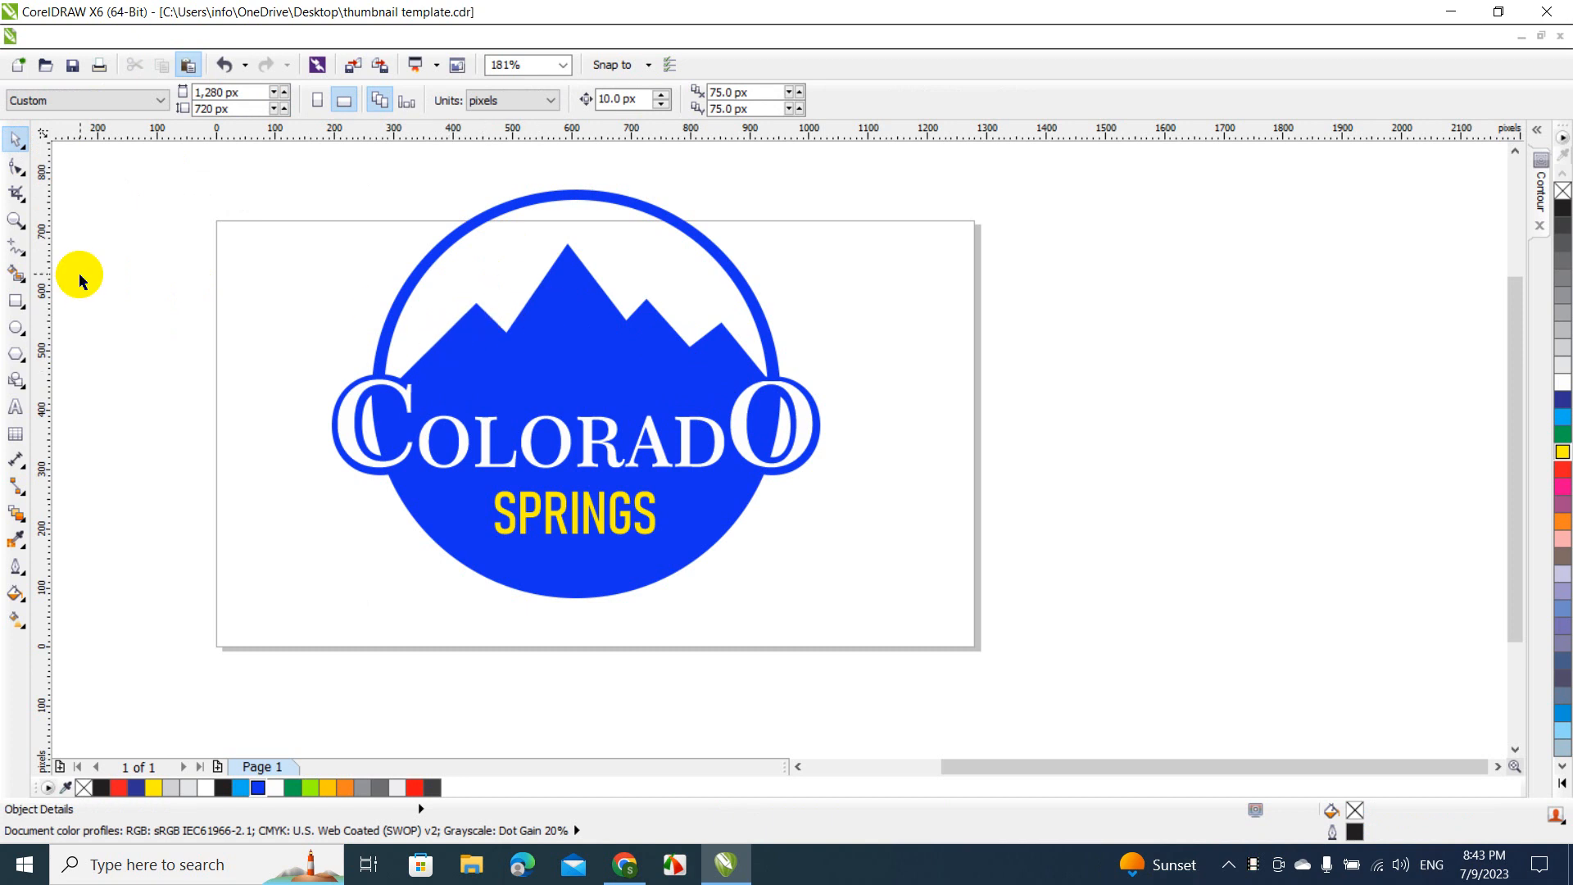
Draw a closed five-node Bezier snow patch, about 101 by 87 px, inside the left peak along its left slope.
click(17, 247)
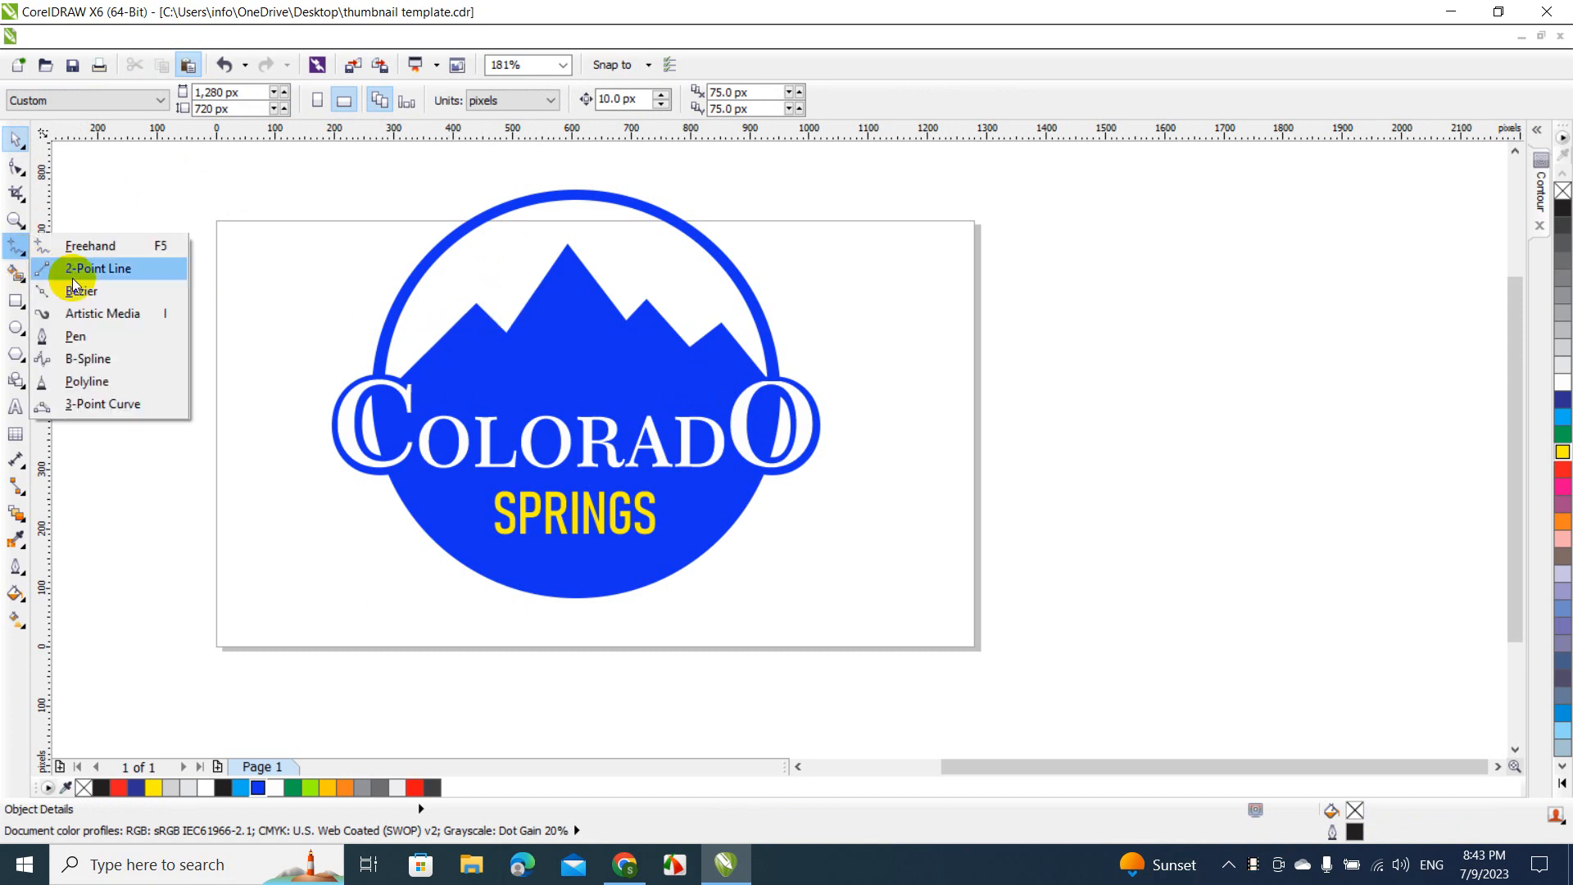
click(80, 293)
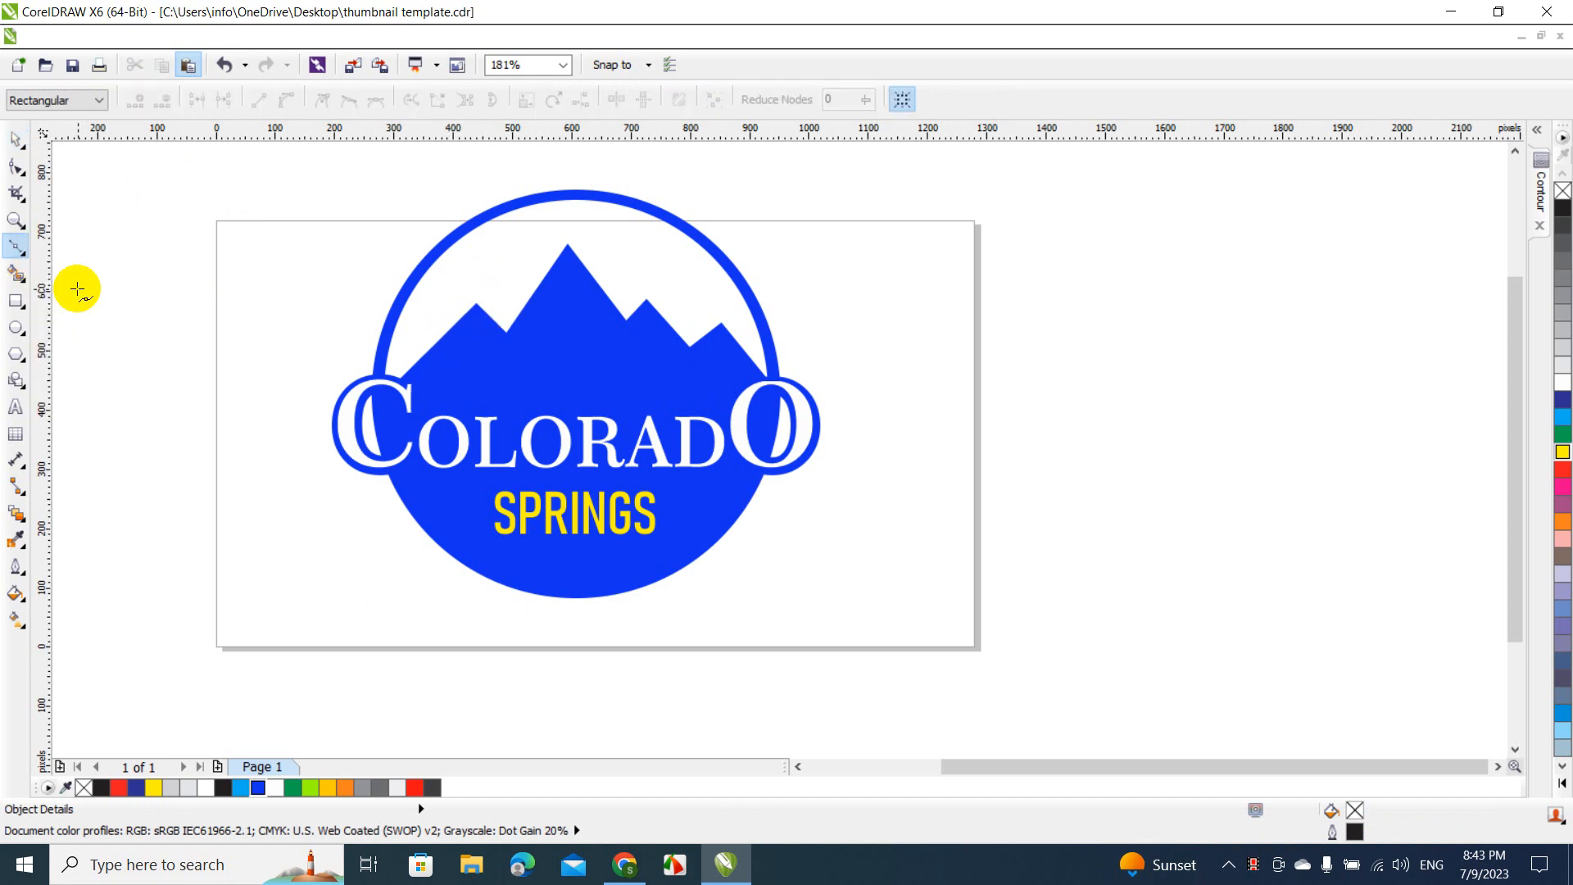
click(563, 66)
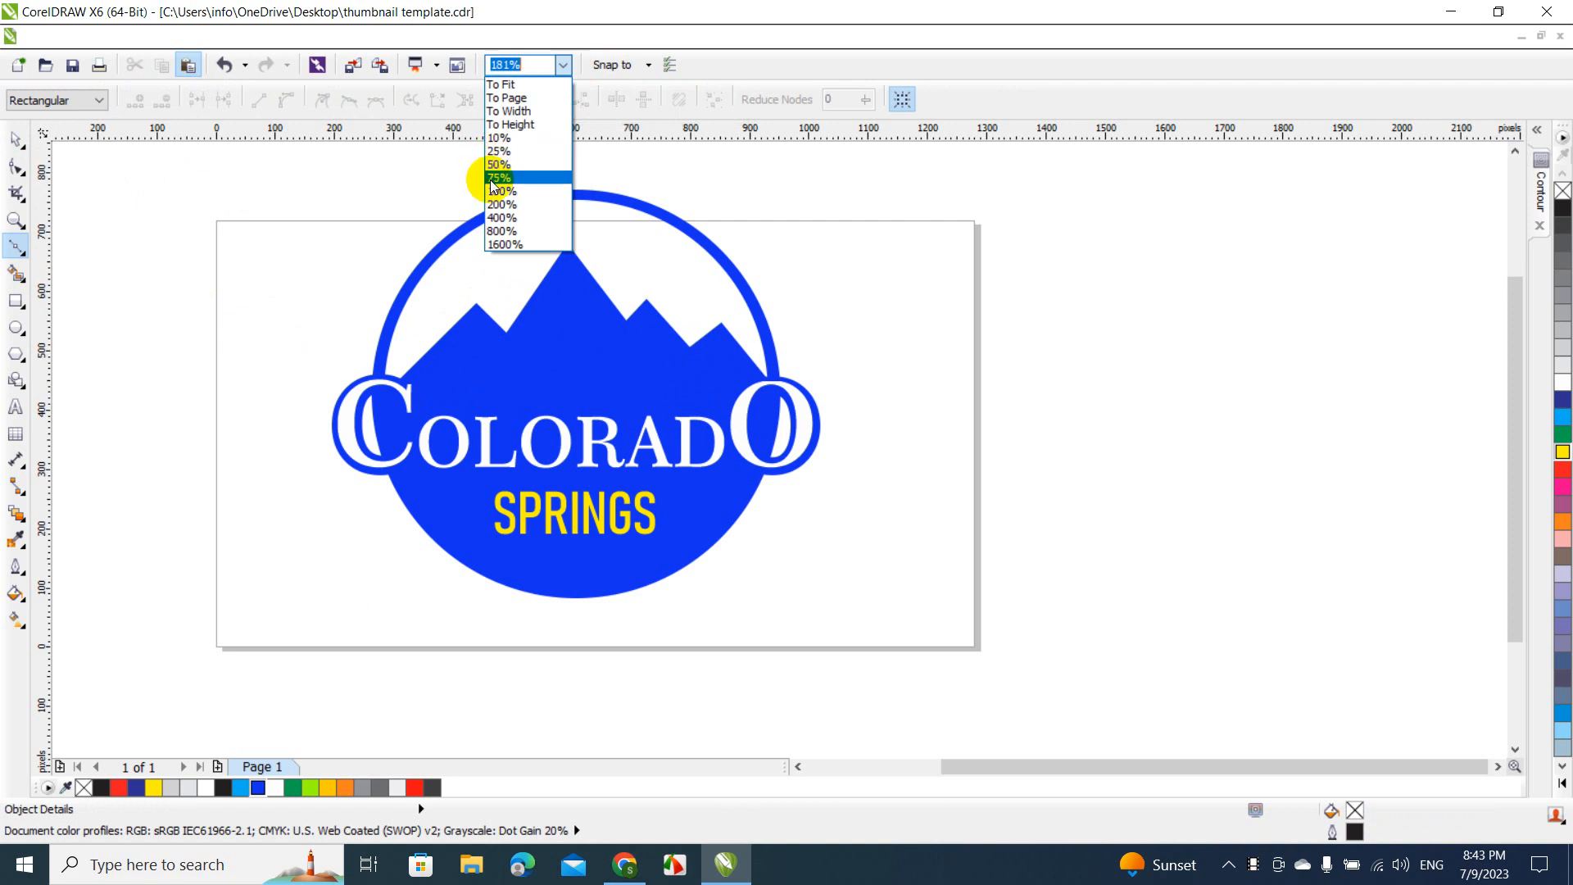
click(493, 190)
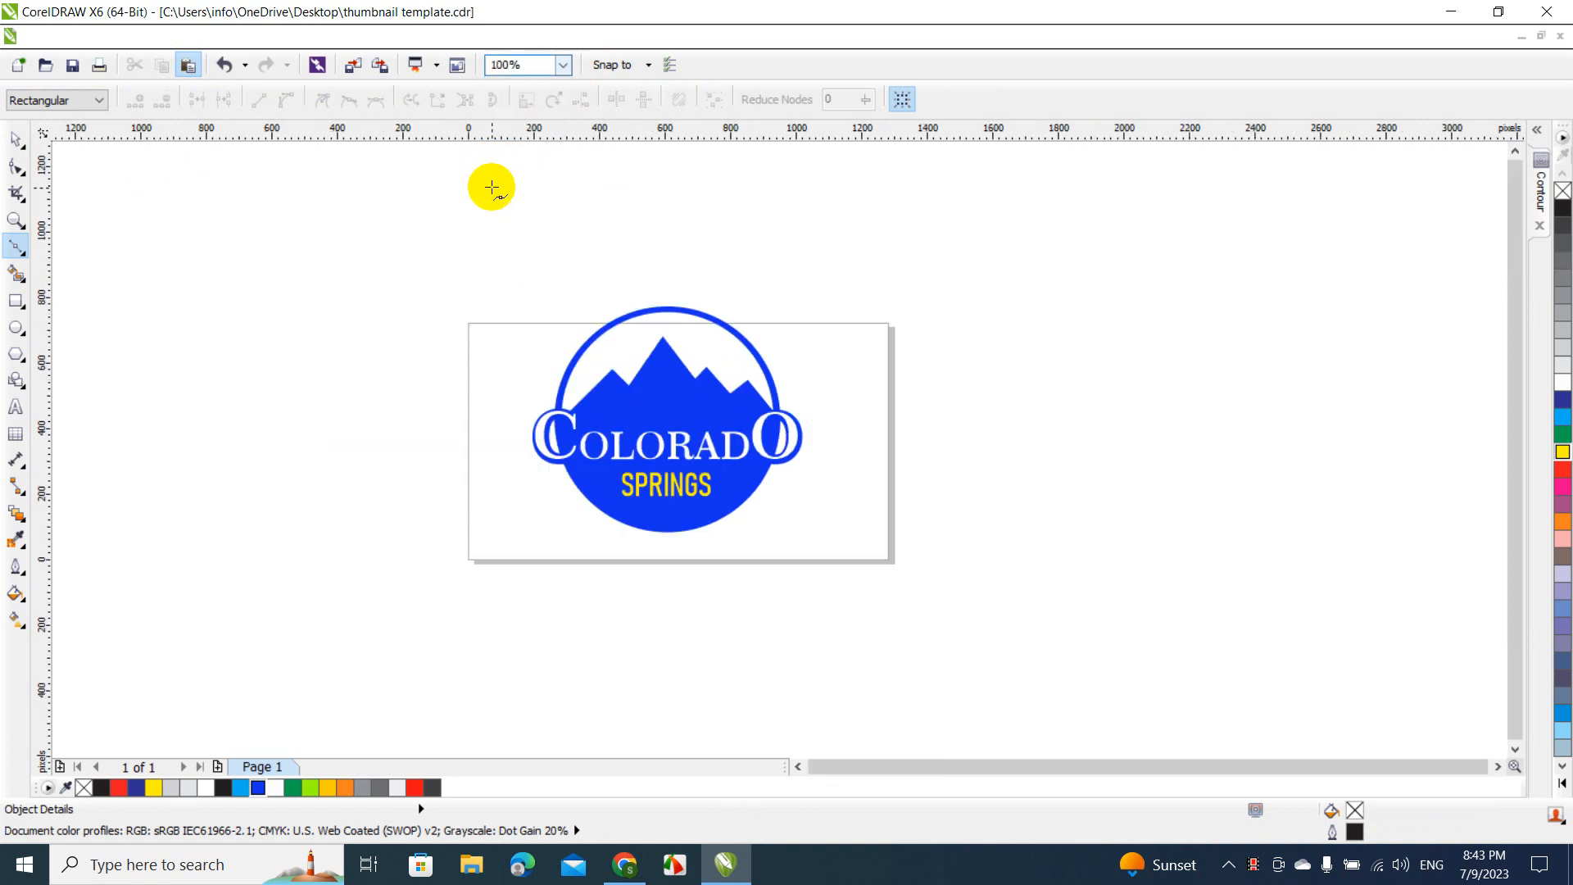
click(564, 66)
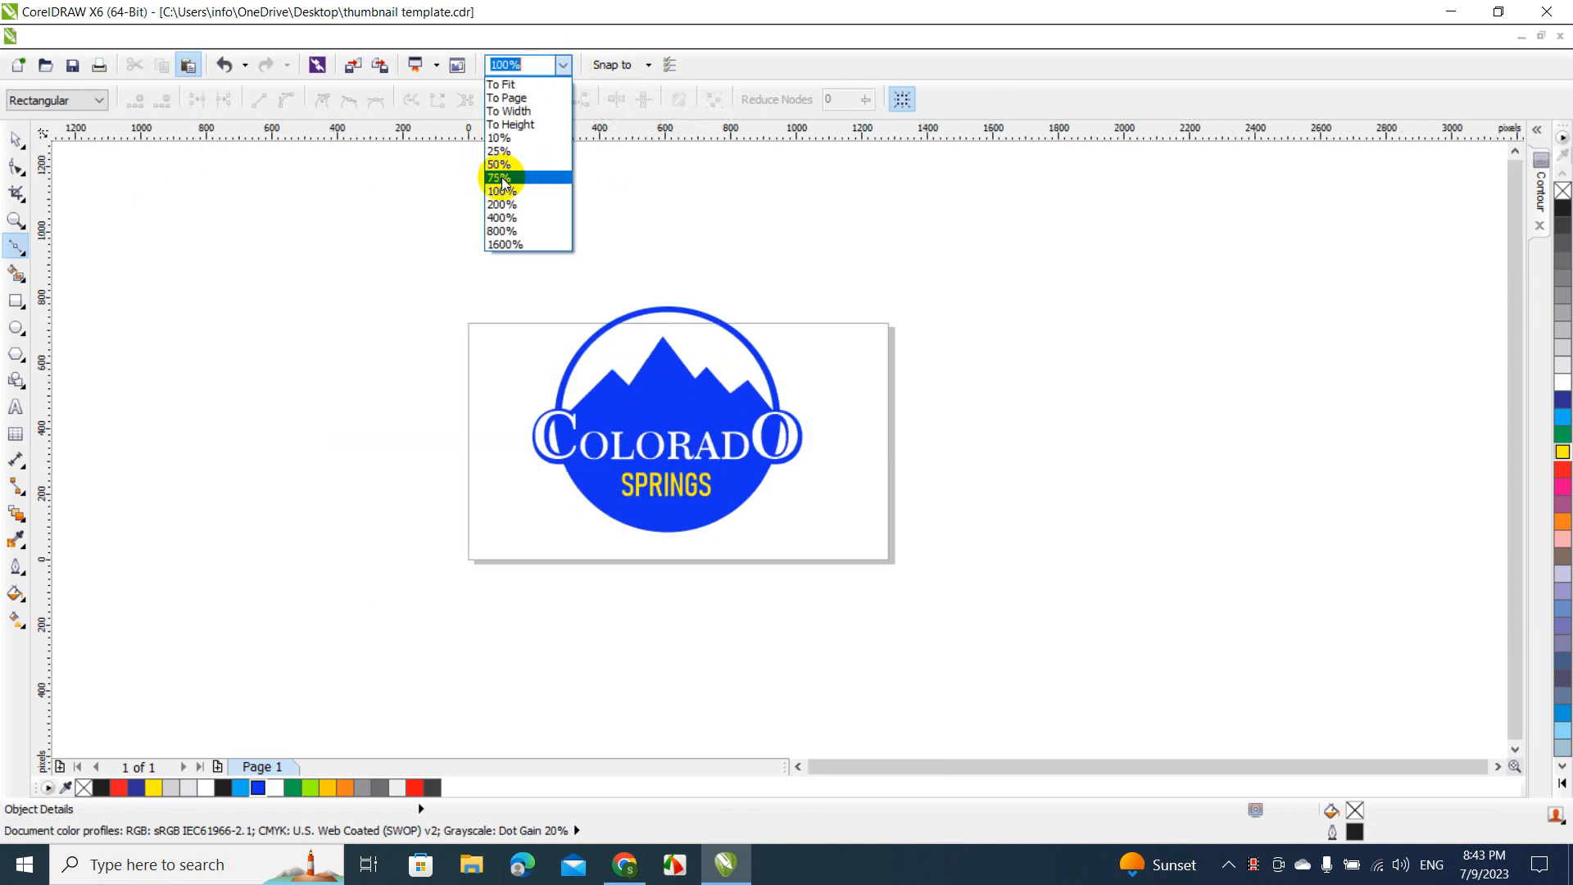
click(502, 217)
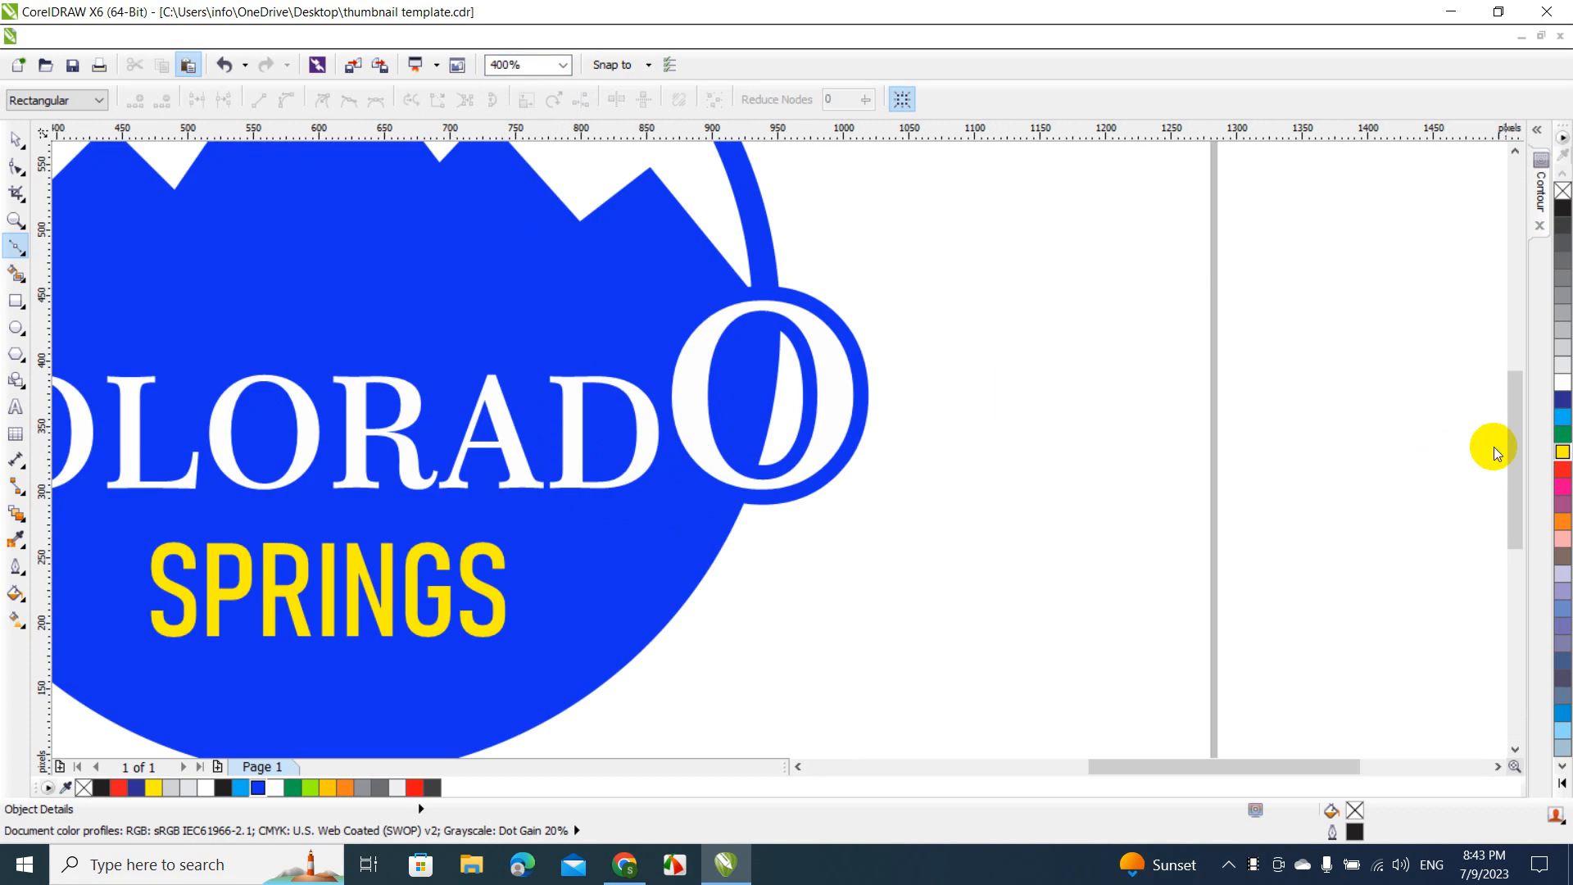
drag(1512, 447, 1515, 351)
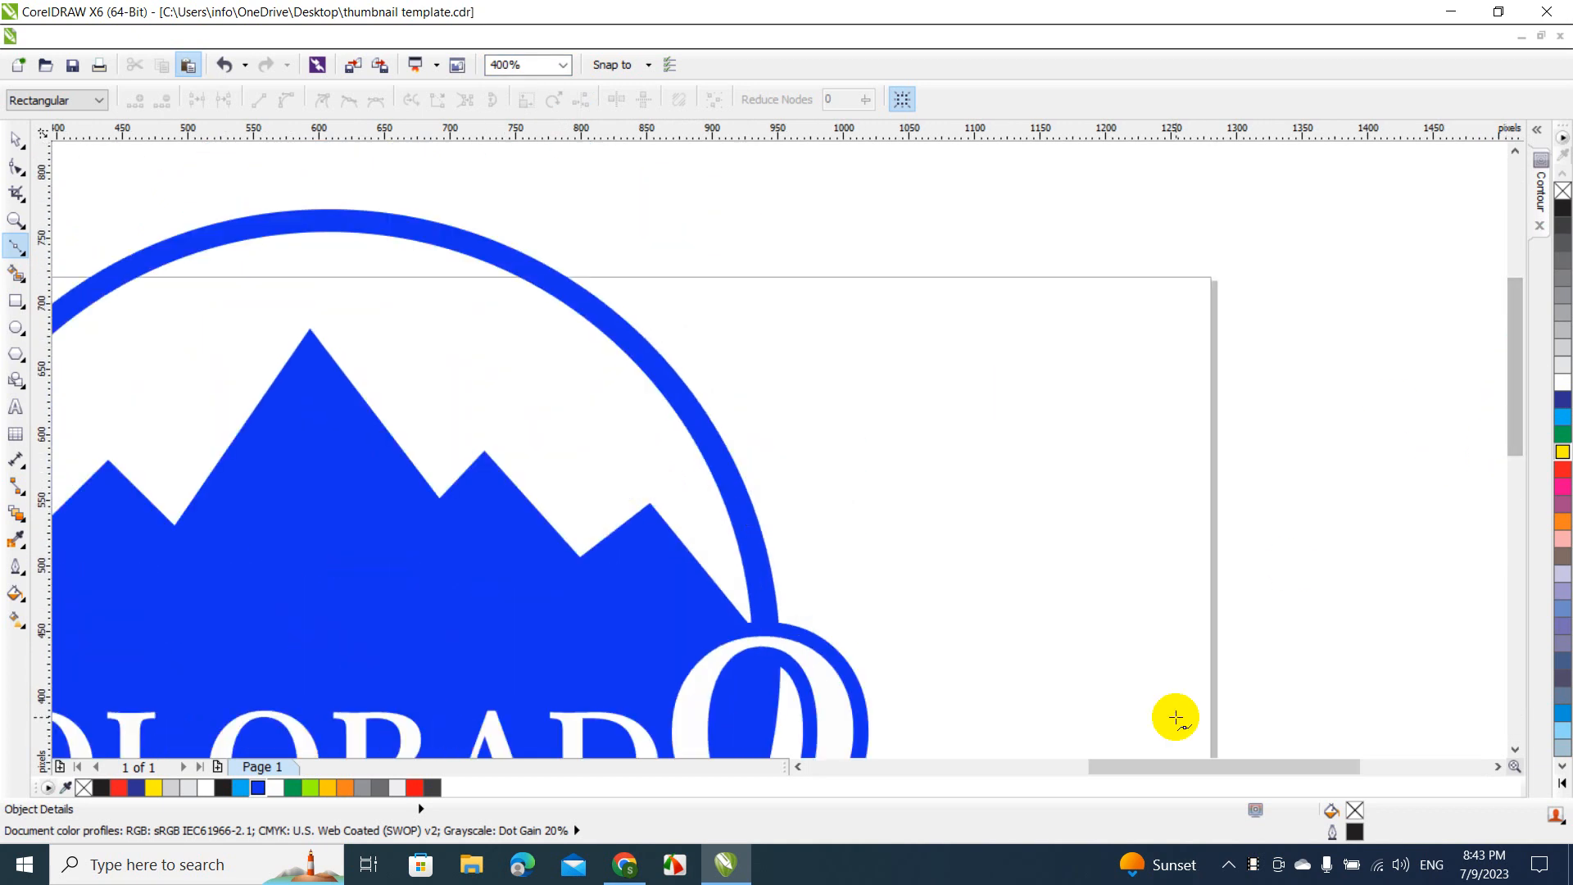
drag(1156, 765, 1089, 766)
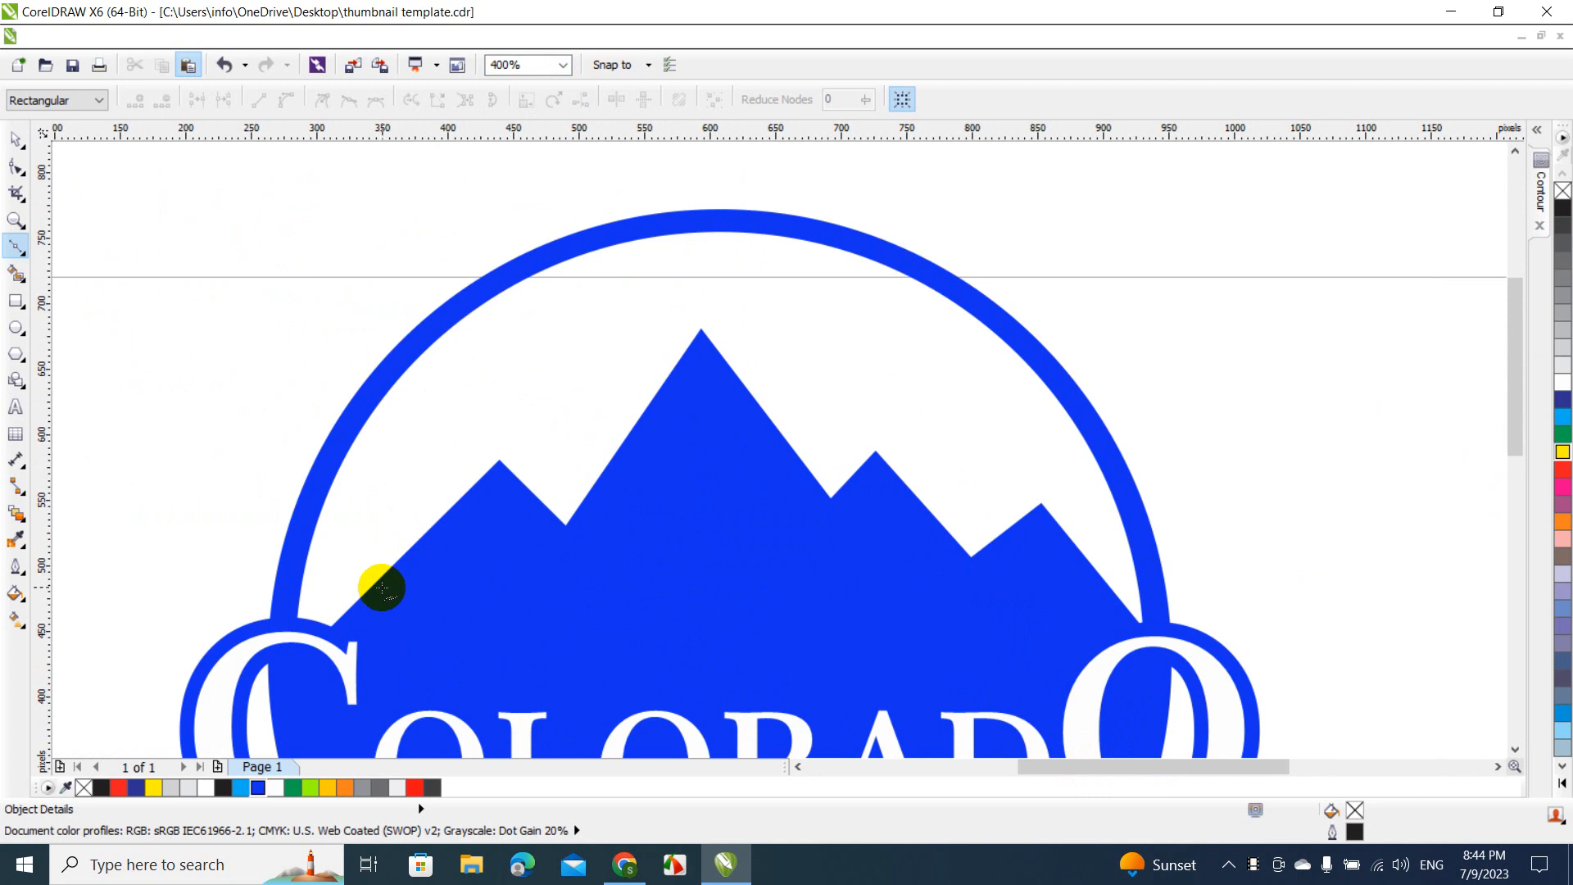
click(383, 588)
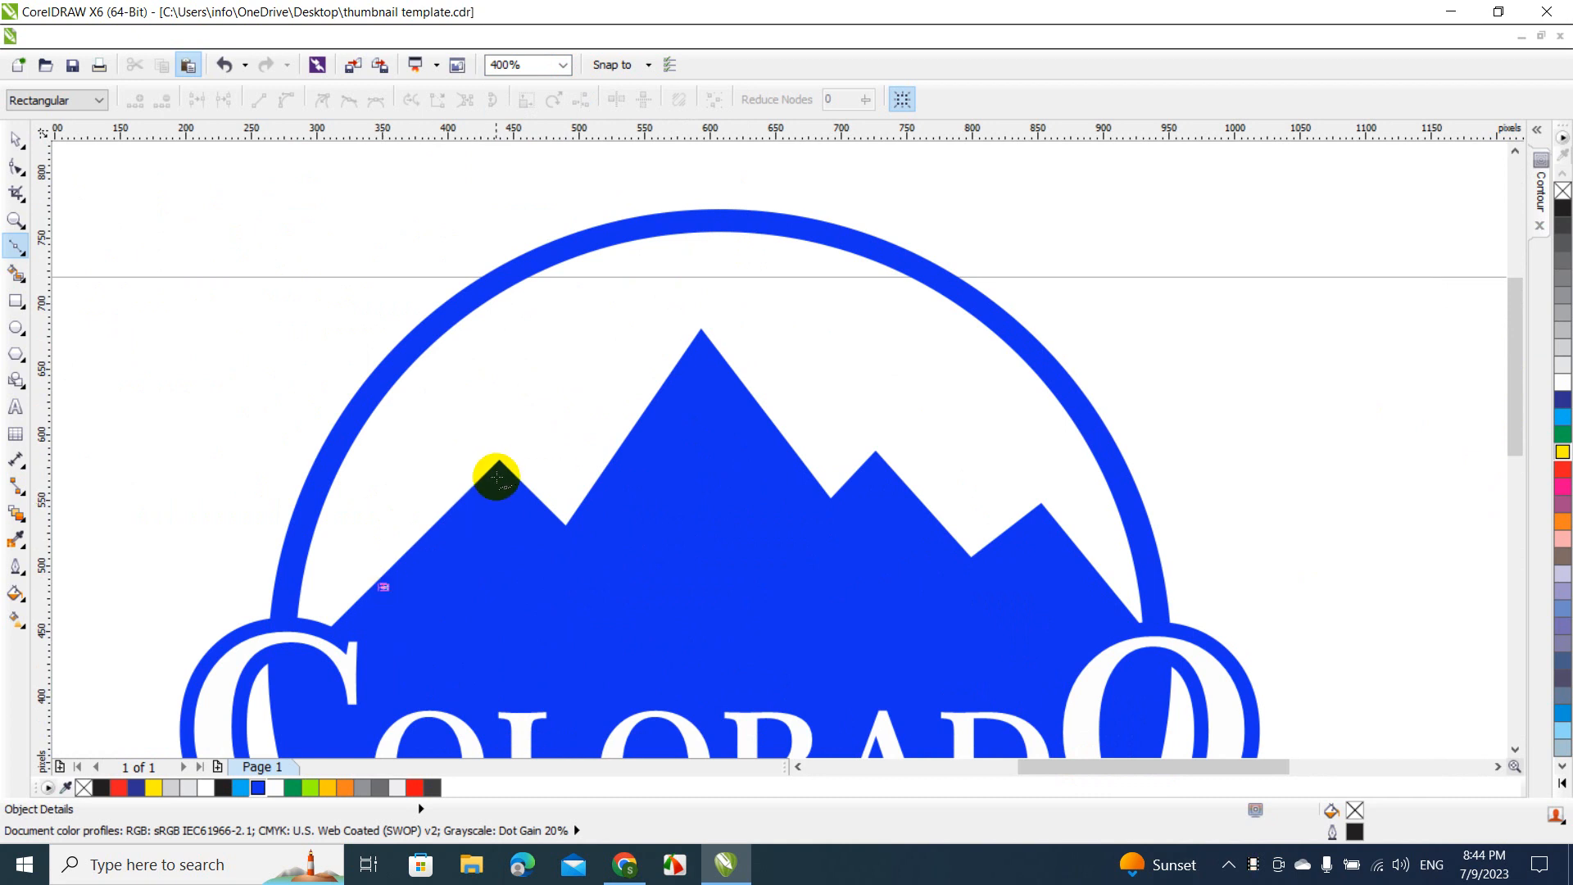
click(498, 473)
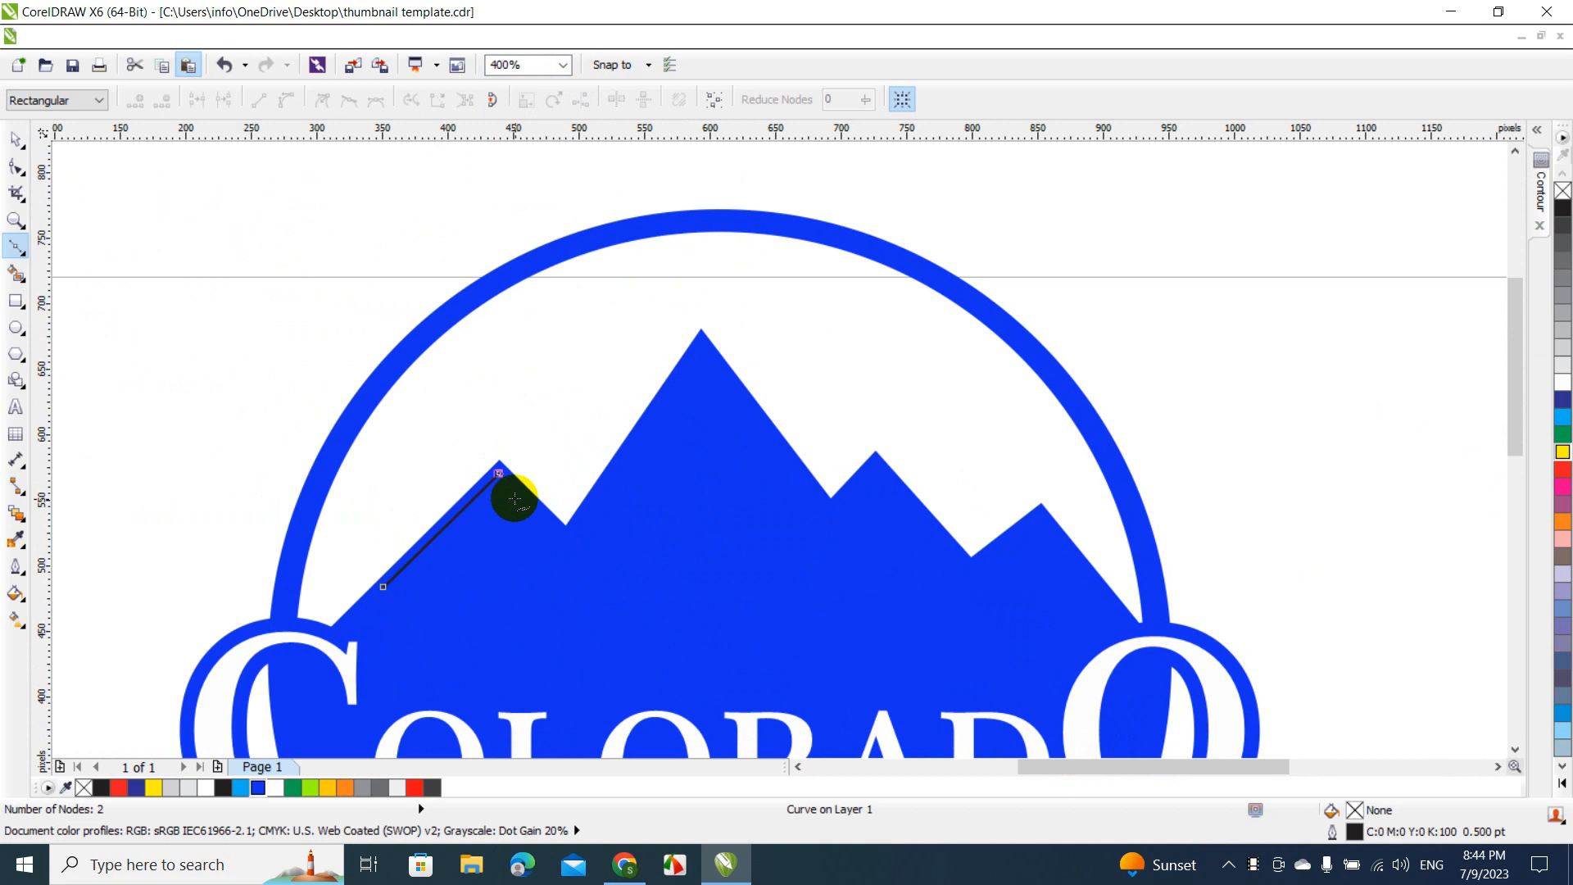
click(515, 499)
click(441, 580)
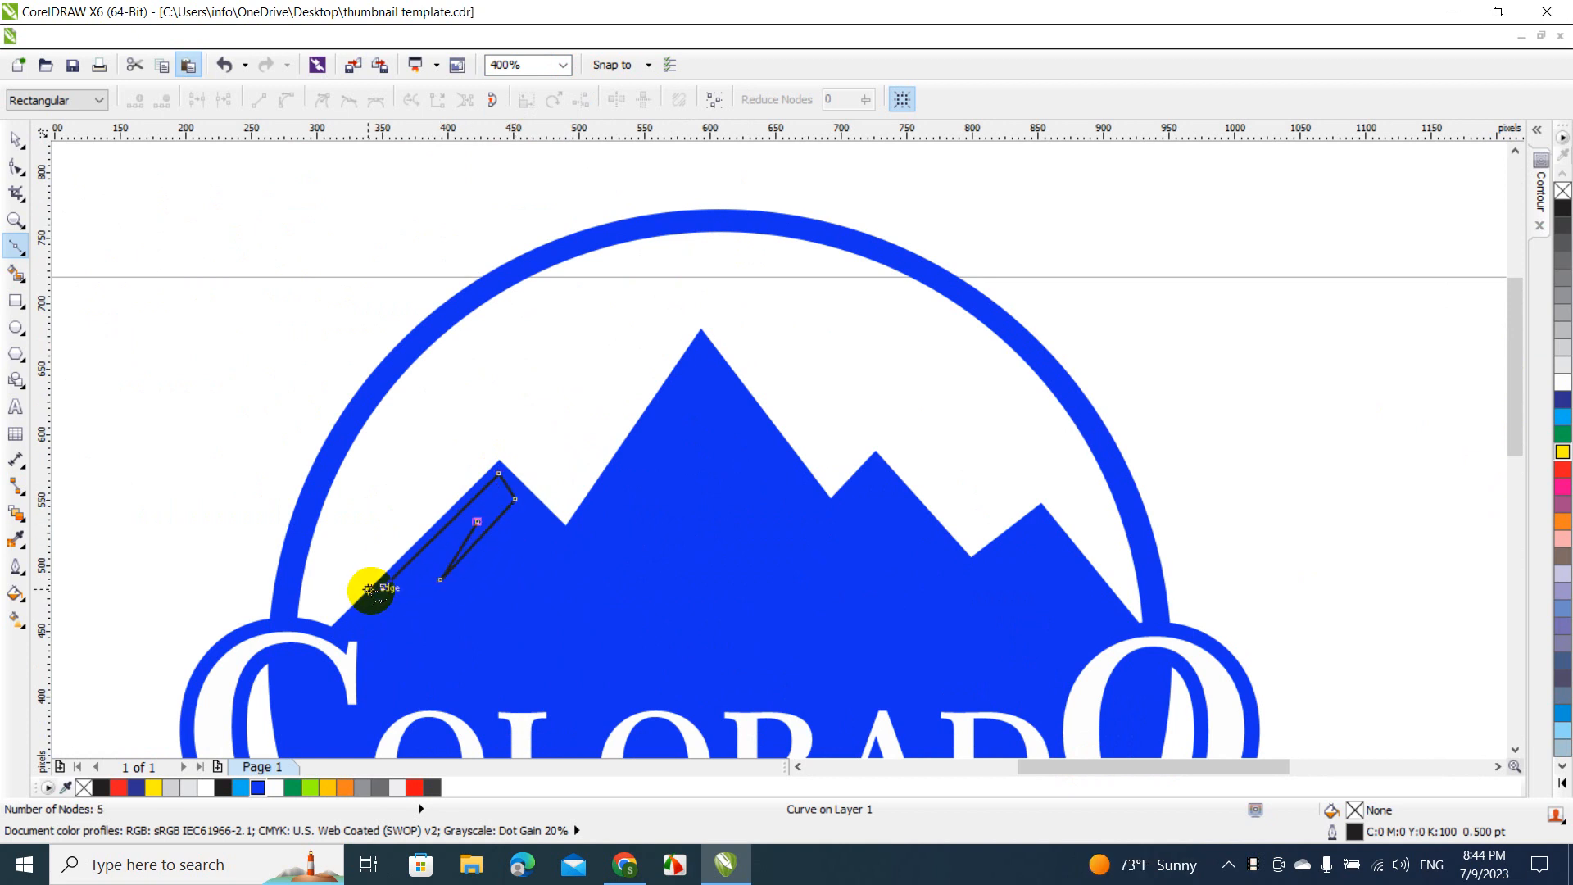
click(383, 586)
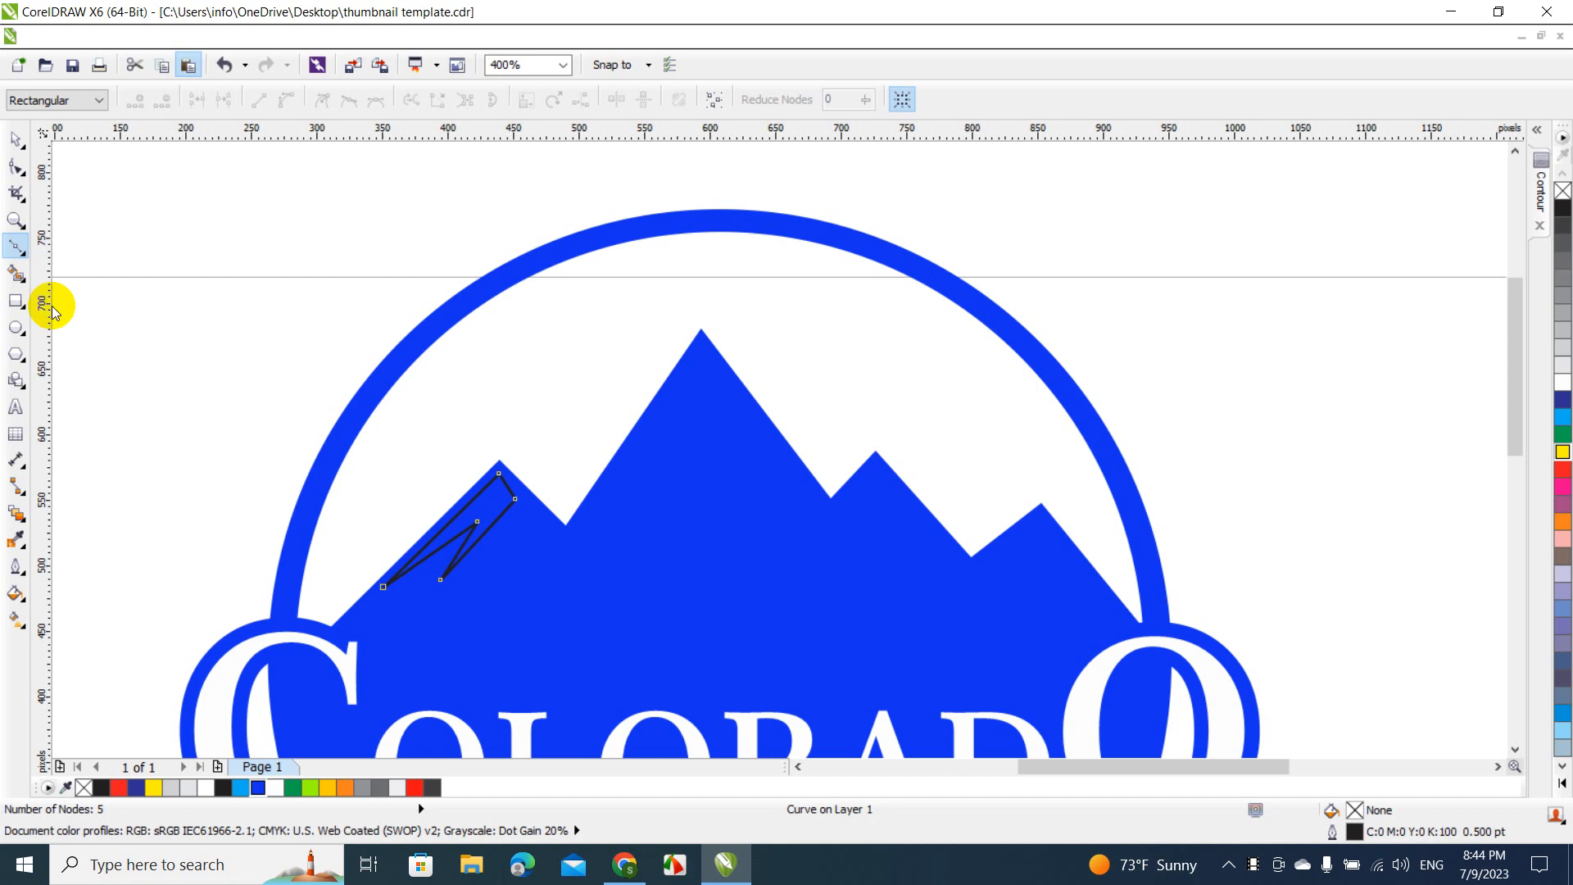
Fill the left peak's snow patch with white and remove its outline.
click(18, 139)
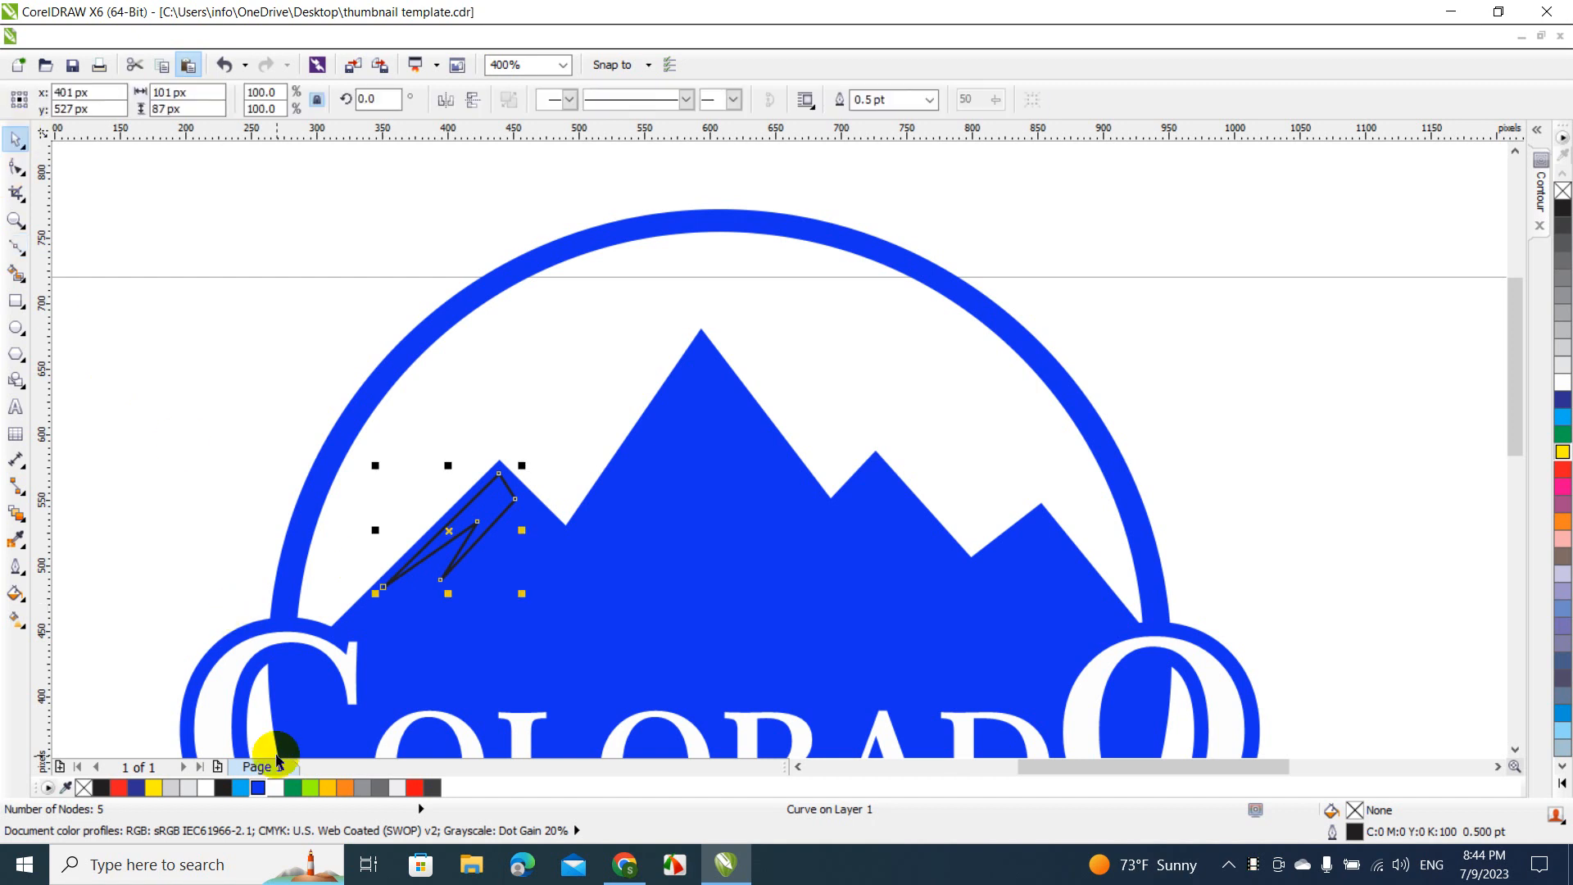
click(275, 788)
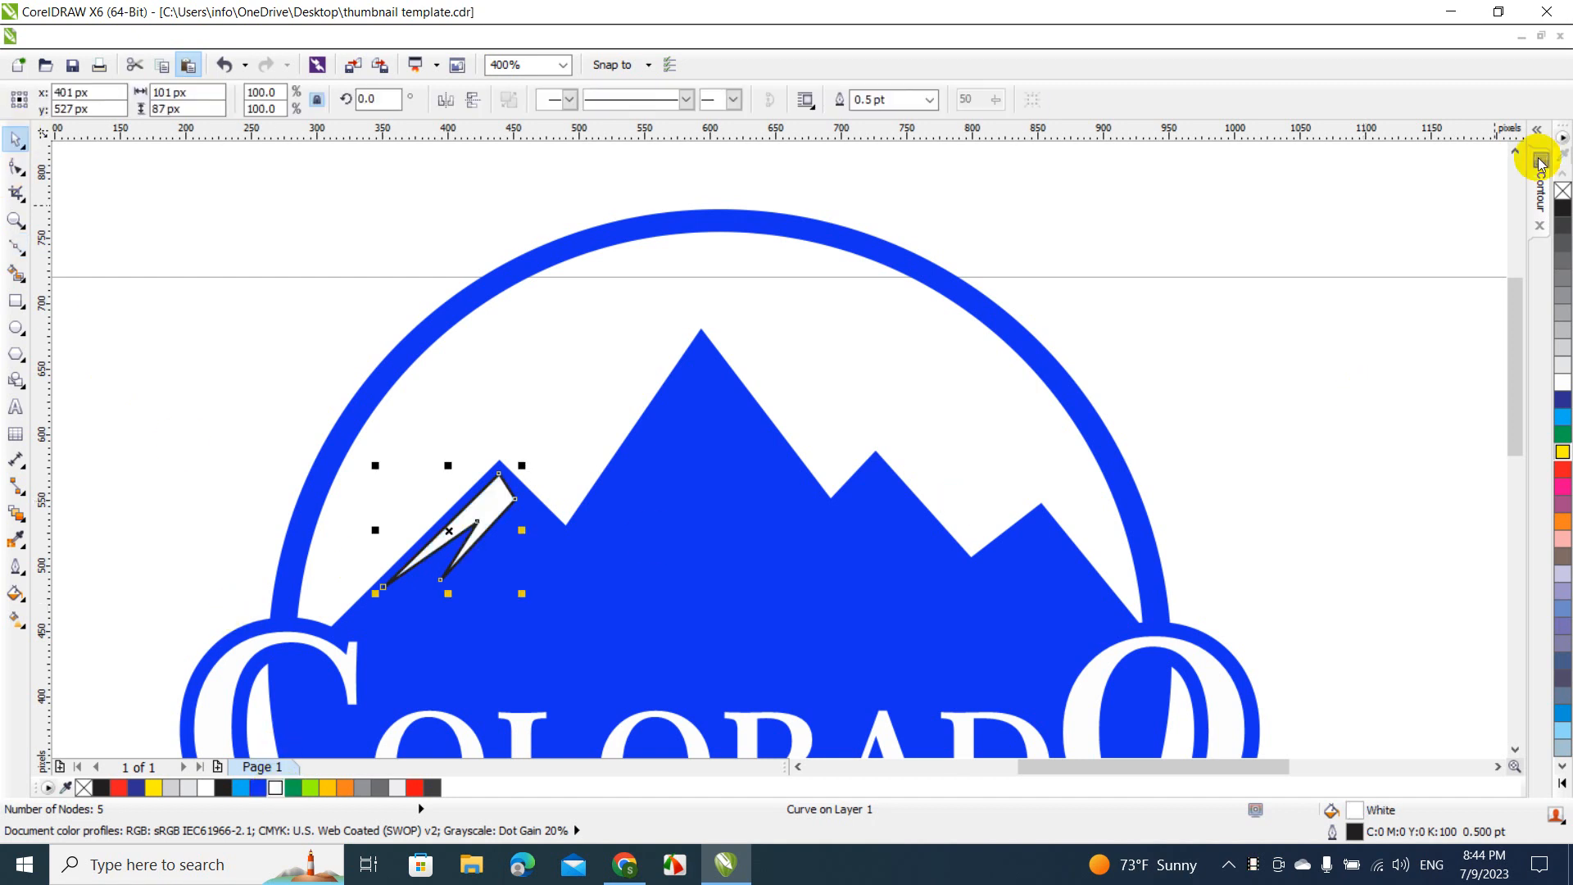
right_click(1563, 192)
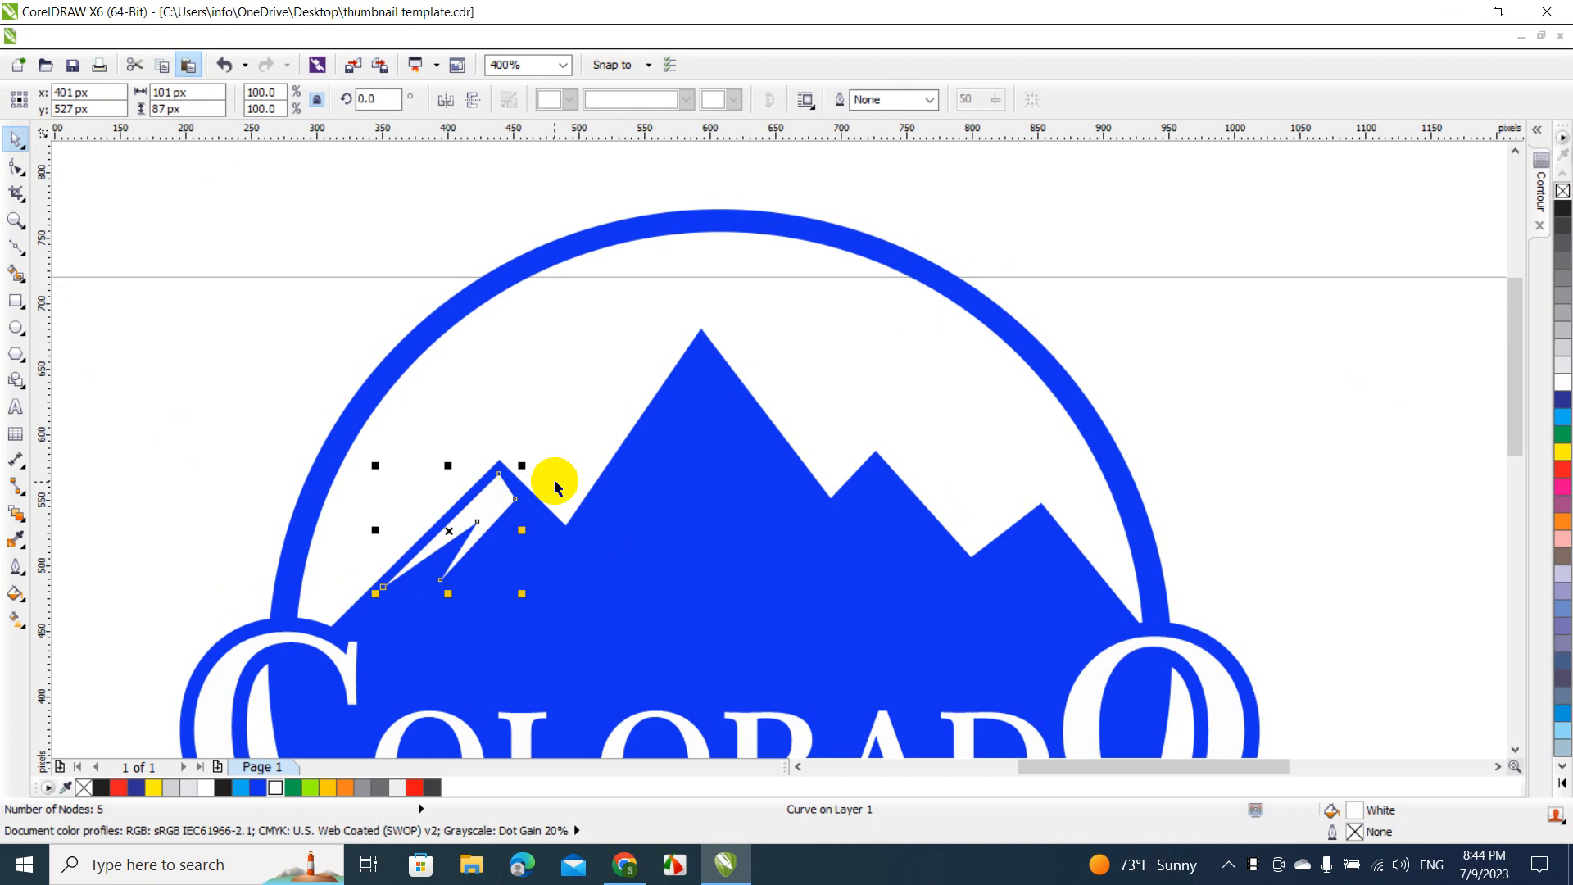
Delete the snow patch's upper right node, and move its inner notch to about (410, 525) px and its lower tip to (399, 469) px.
double_click(499, 514)
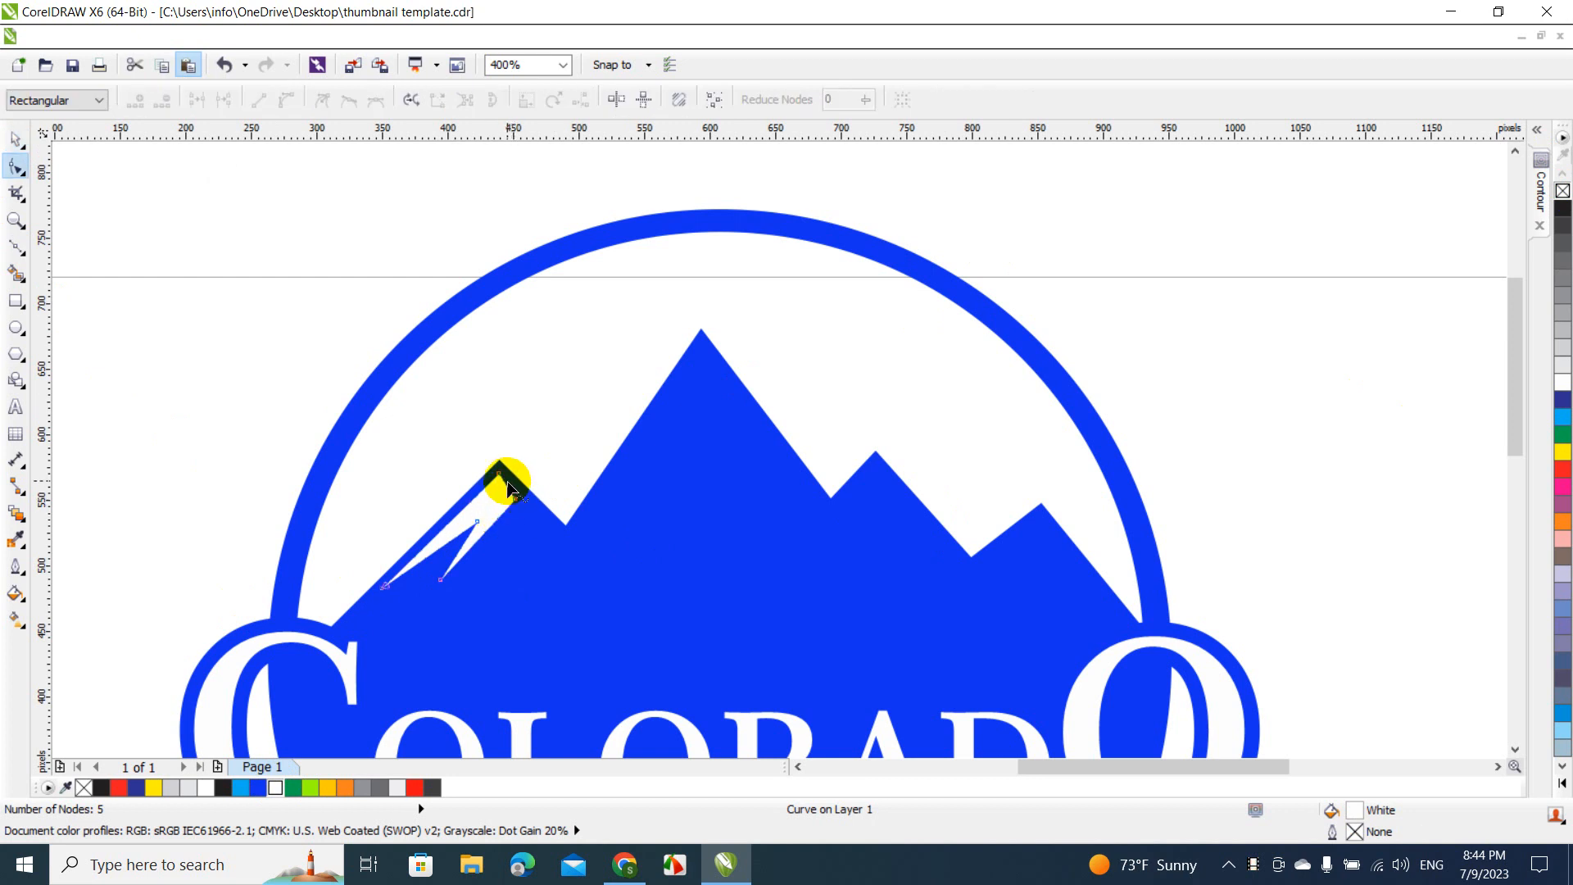
key(Delete)
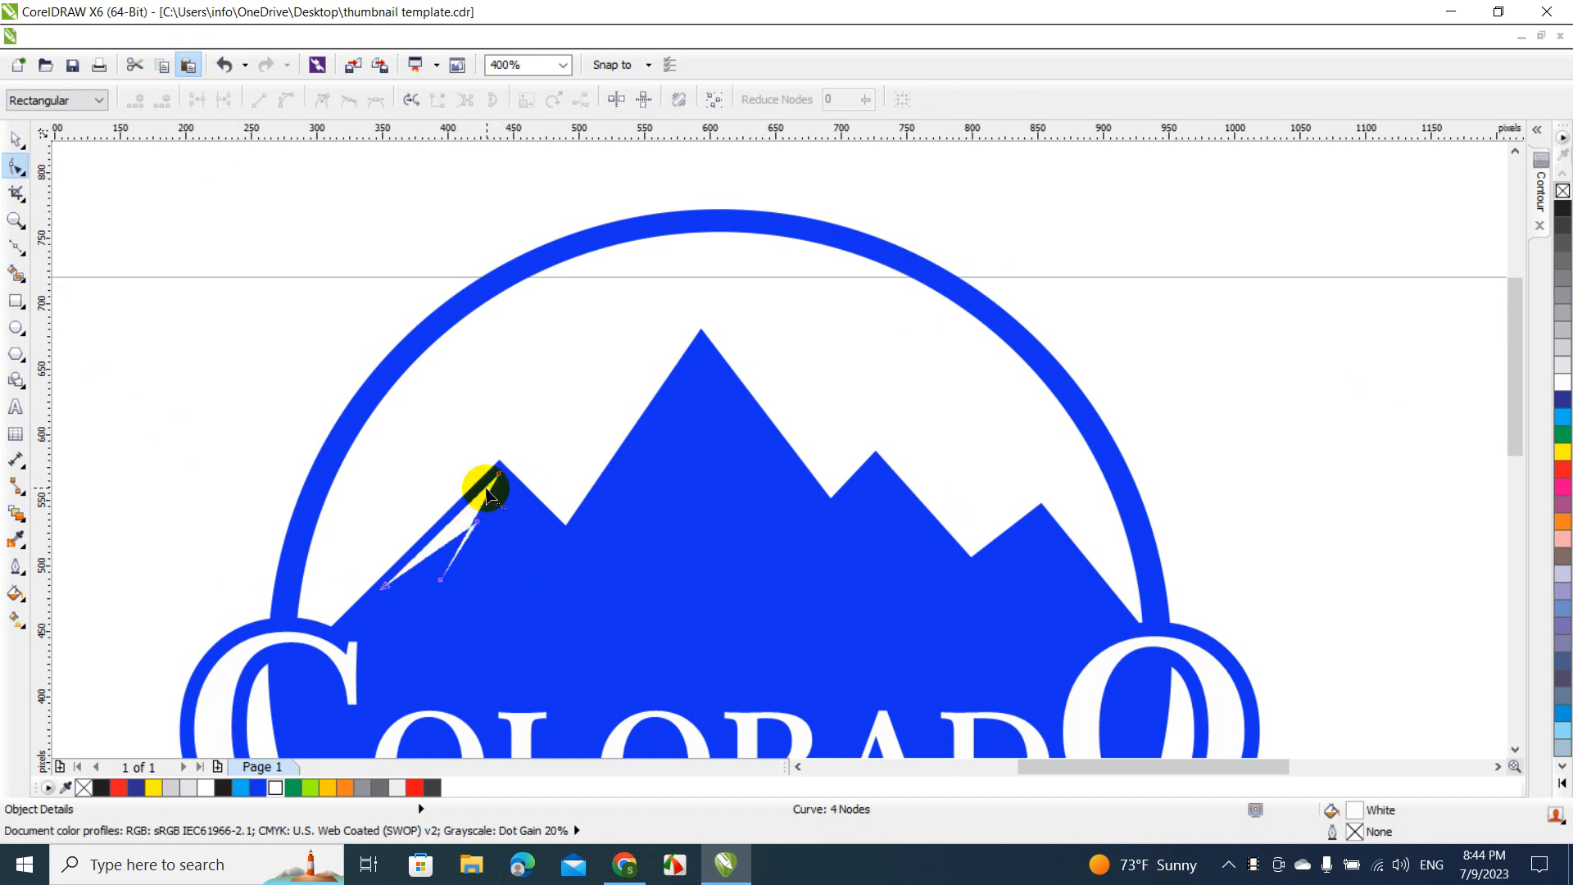
click(440, 579)
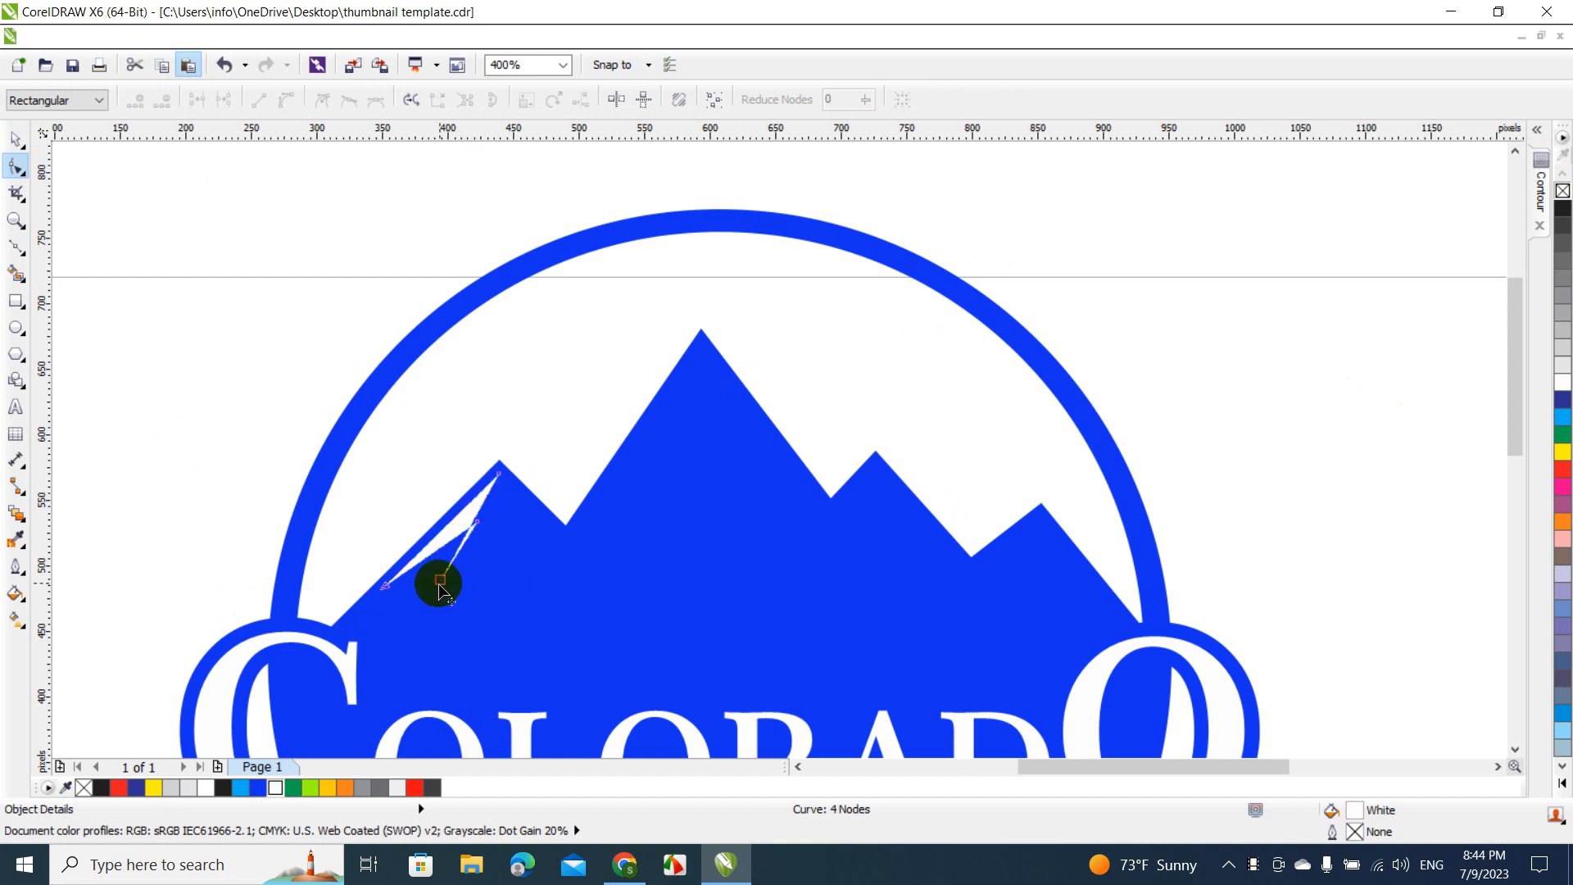
drag(440, 579, 469, 593)
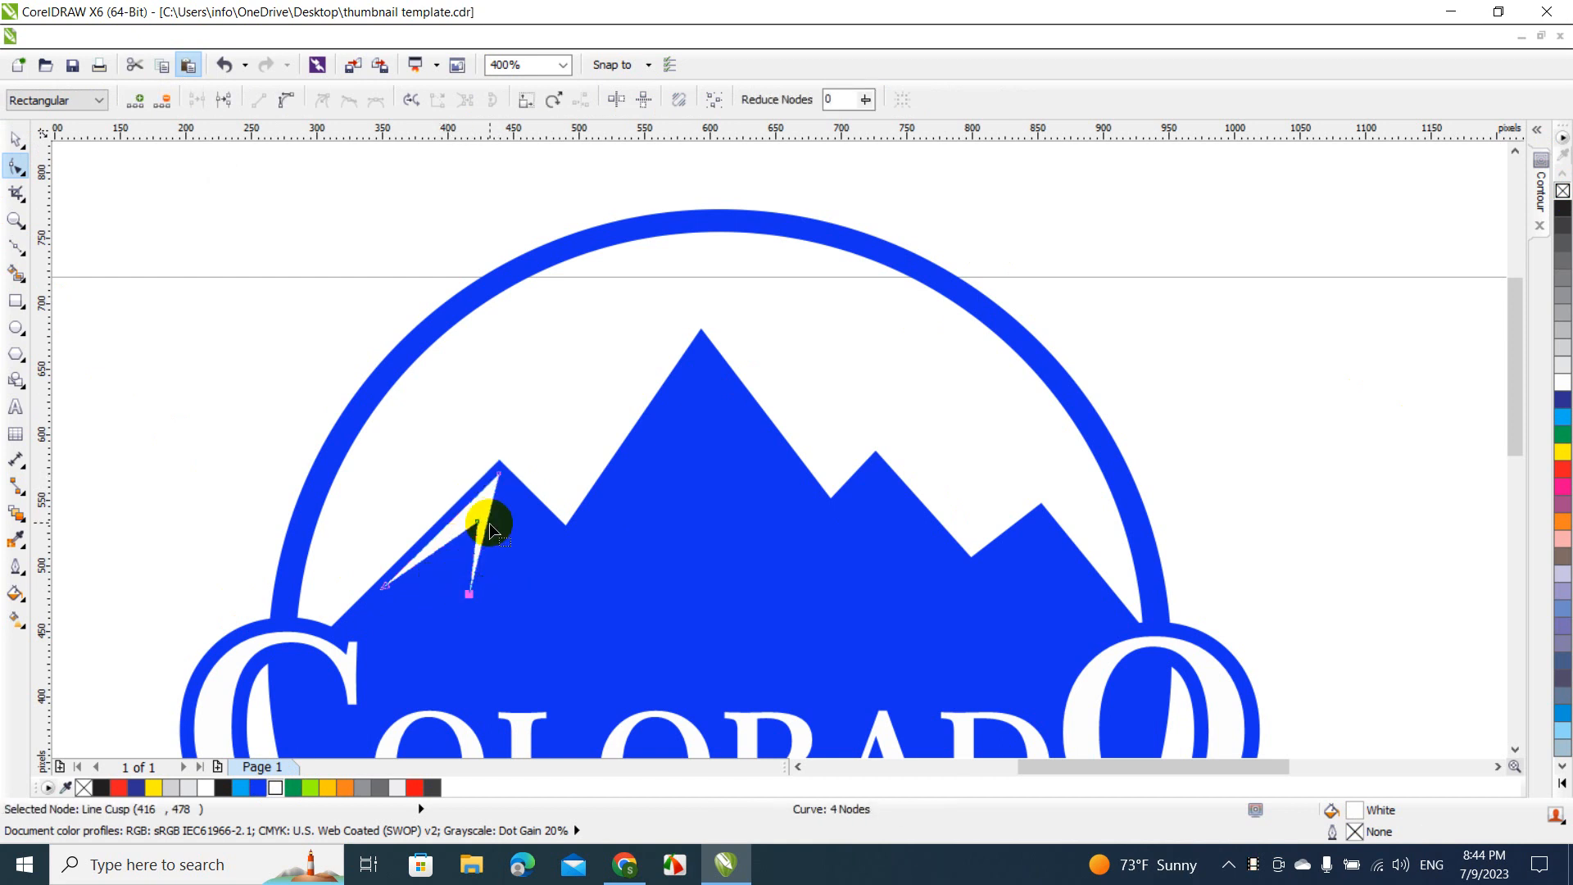
drag(479, 525, 461, 533)
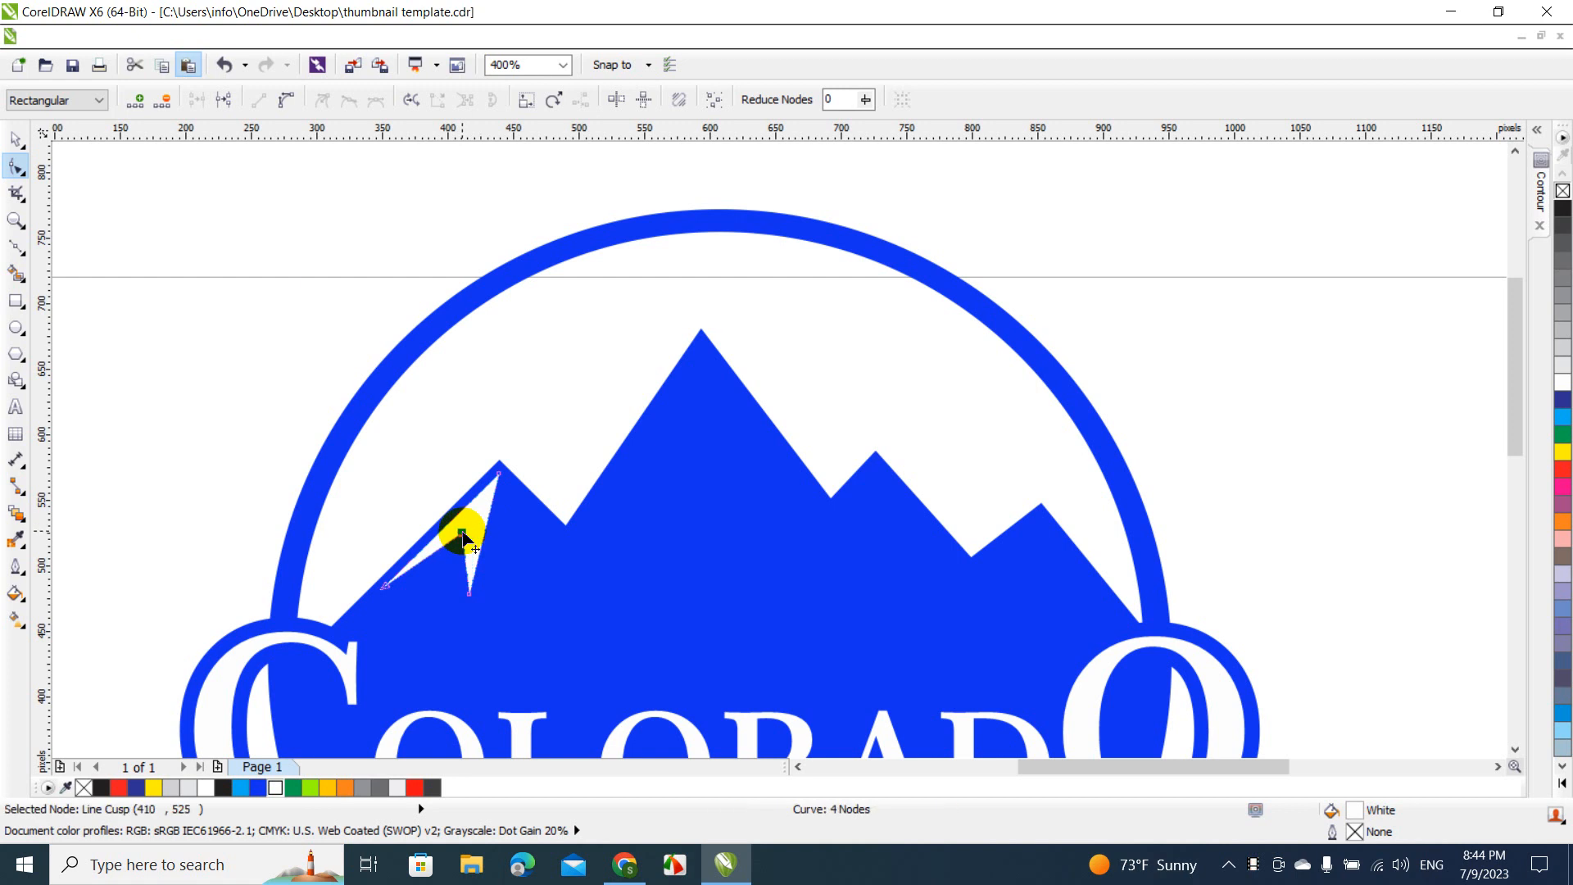
drag(469, 603, 446, 604)
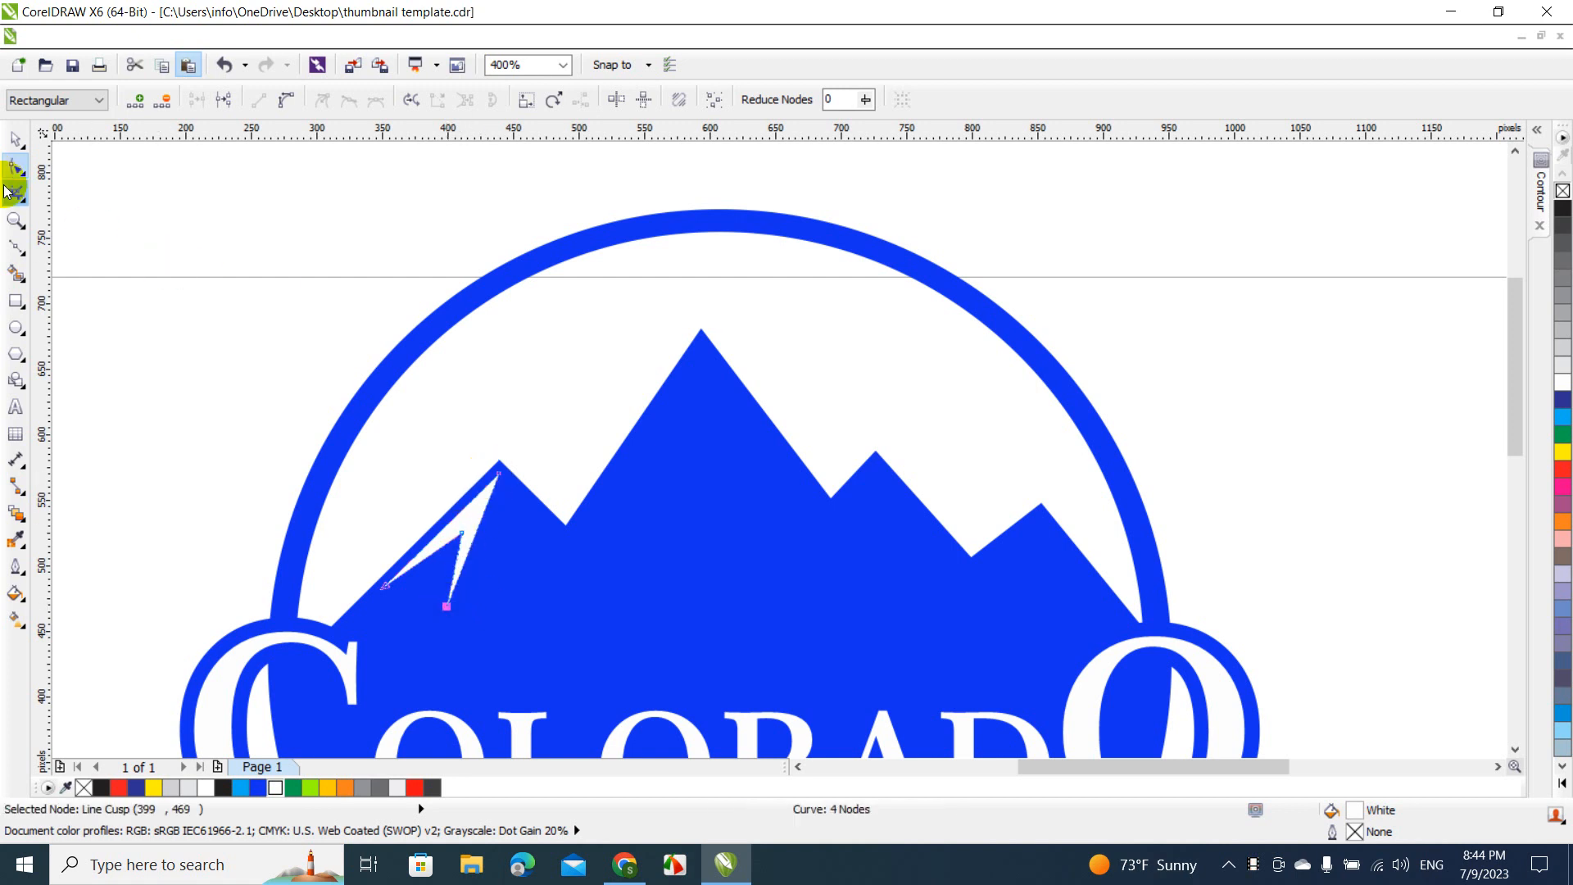
Draw a closed seven-node Bezier snow patch with jagged lower tips, about 84 by 175 px, inside the central peak along its left slope.
click(16, 245)
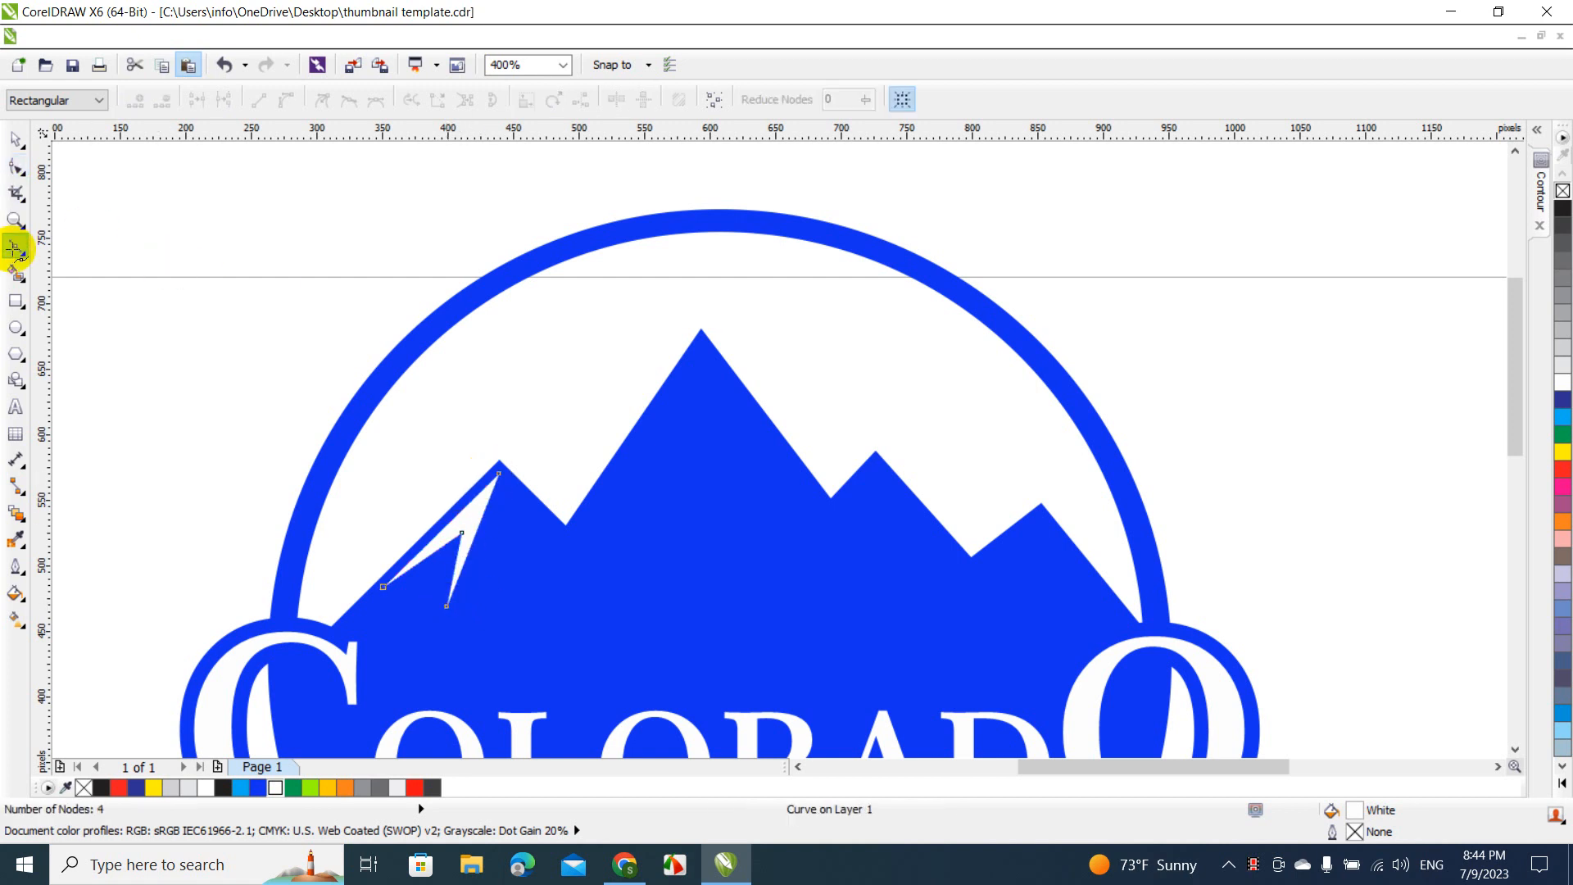
click(699, 345)
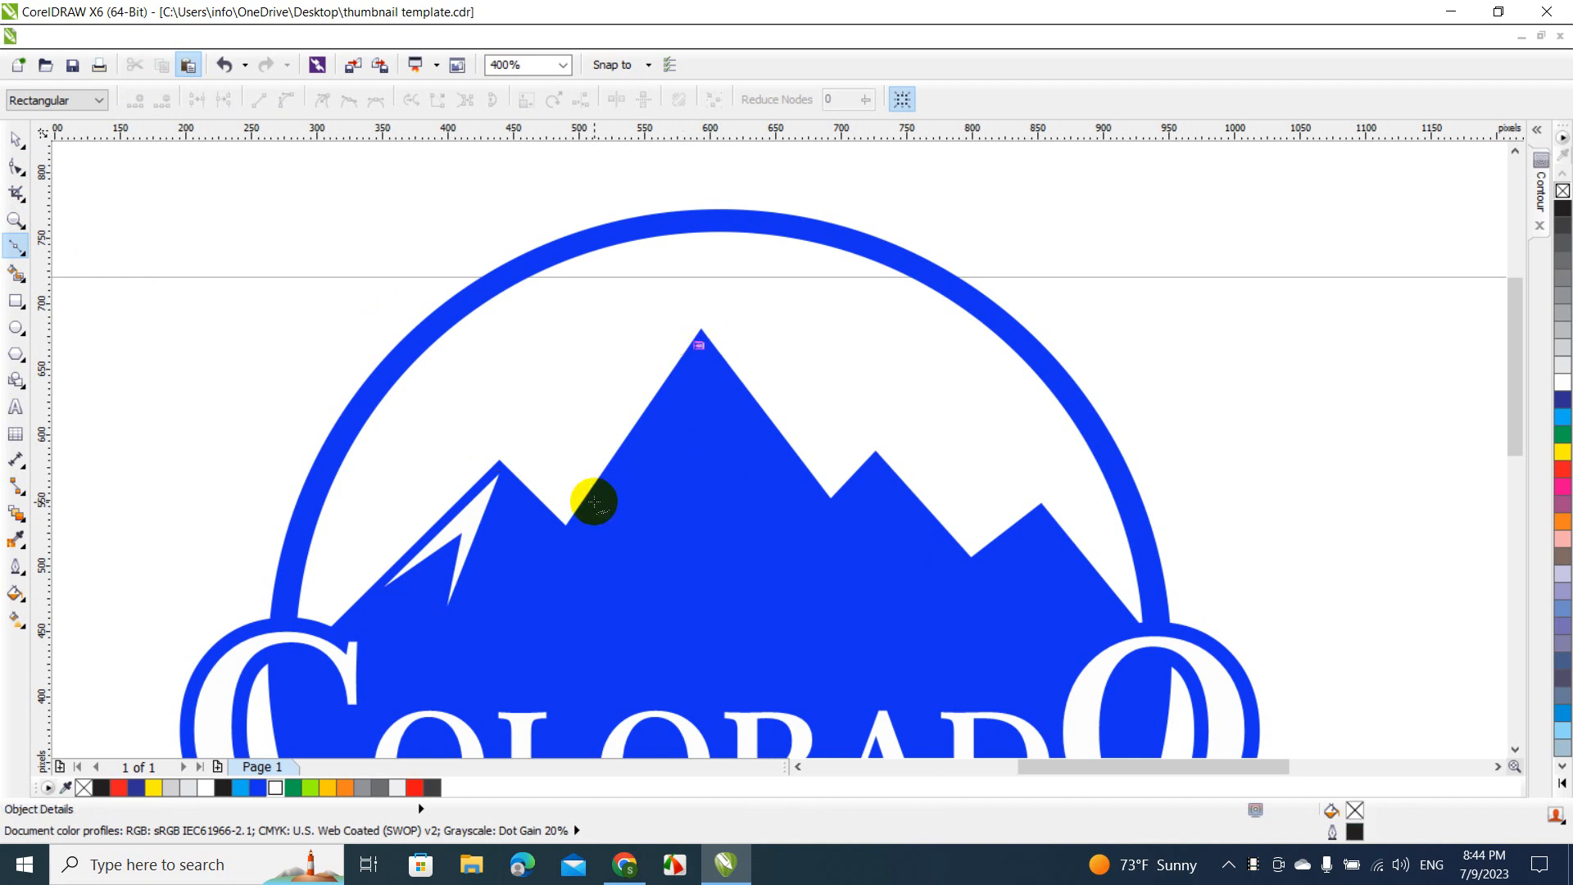
click(590, 508)
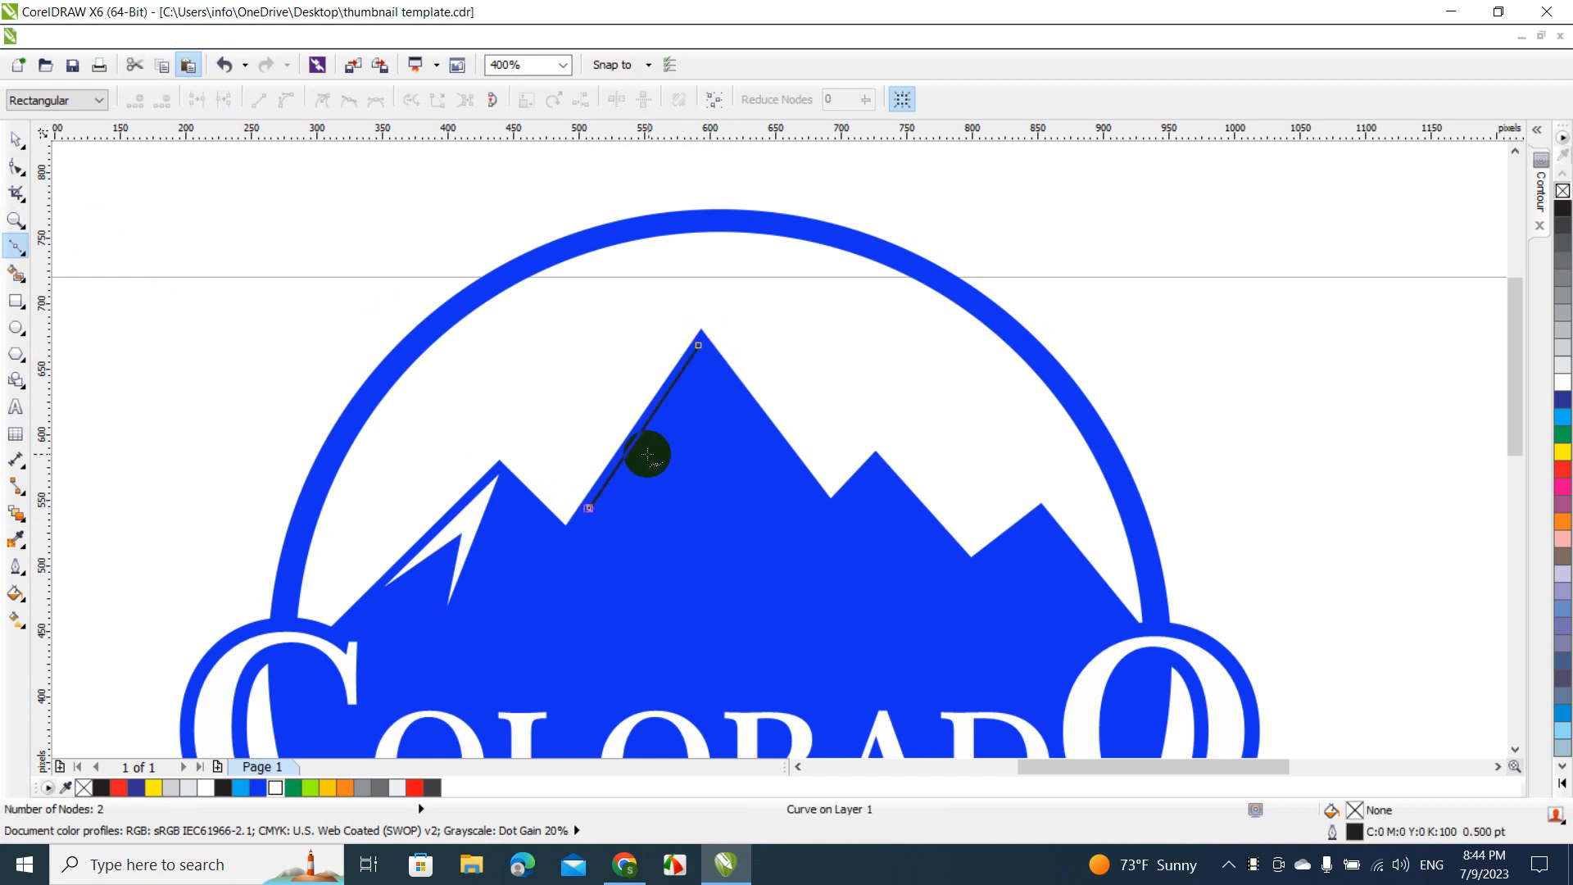
click(647, 454)
click(619, 522)
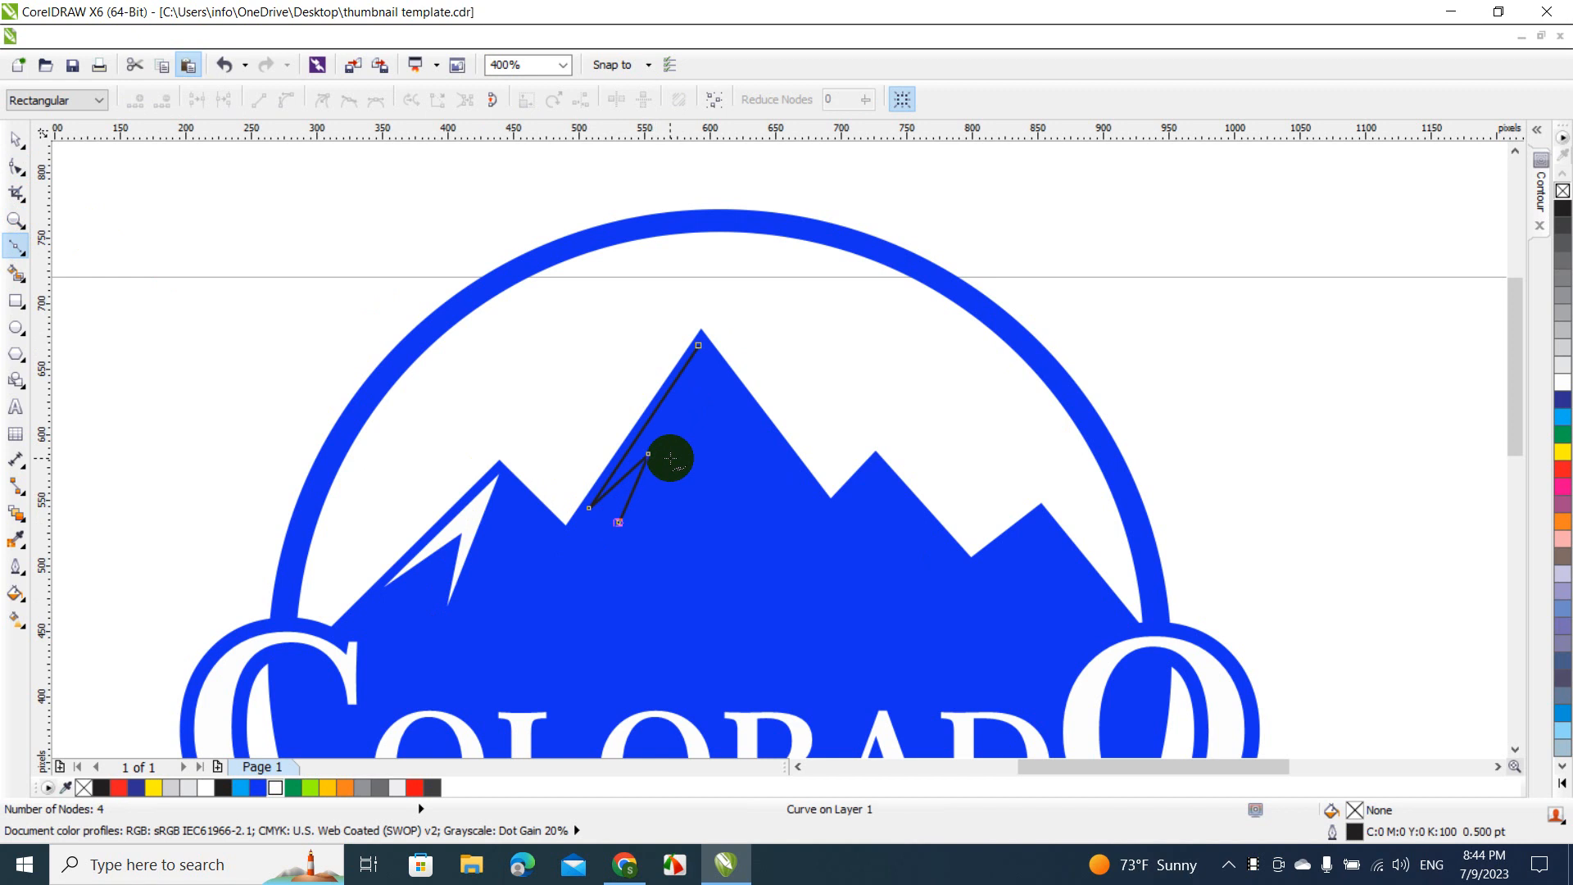
click(628, 574)
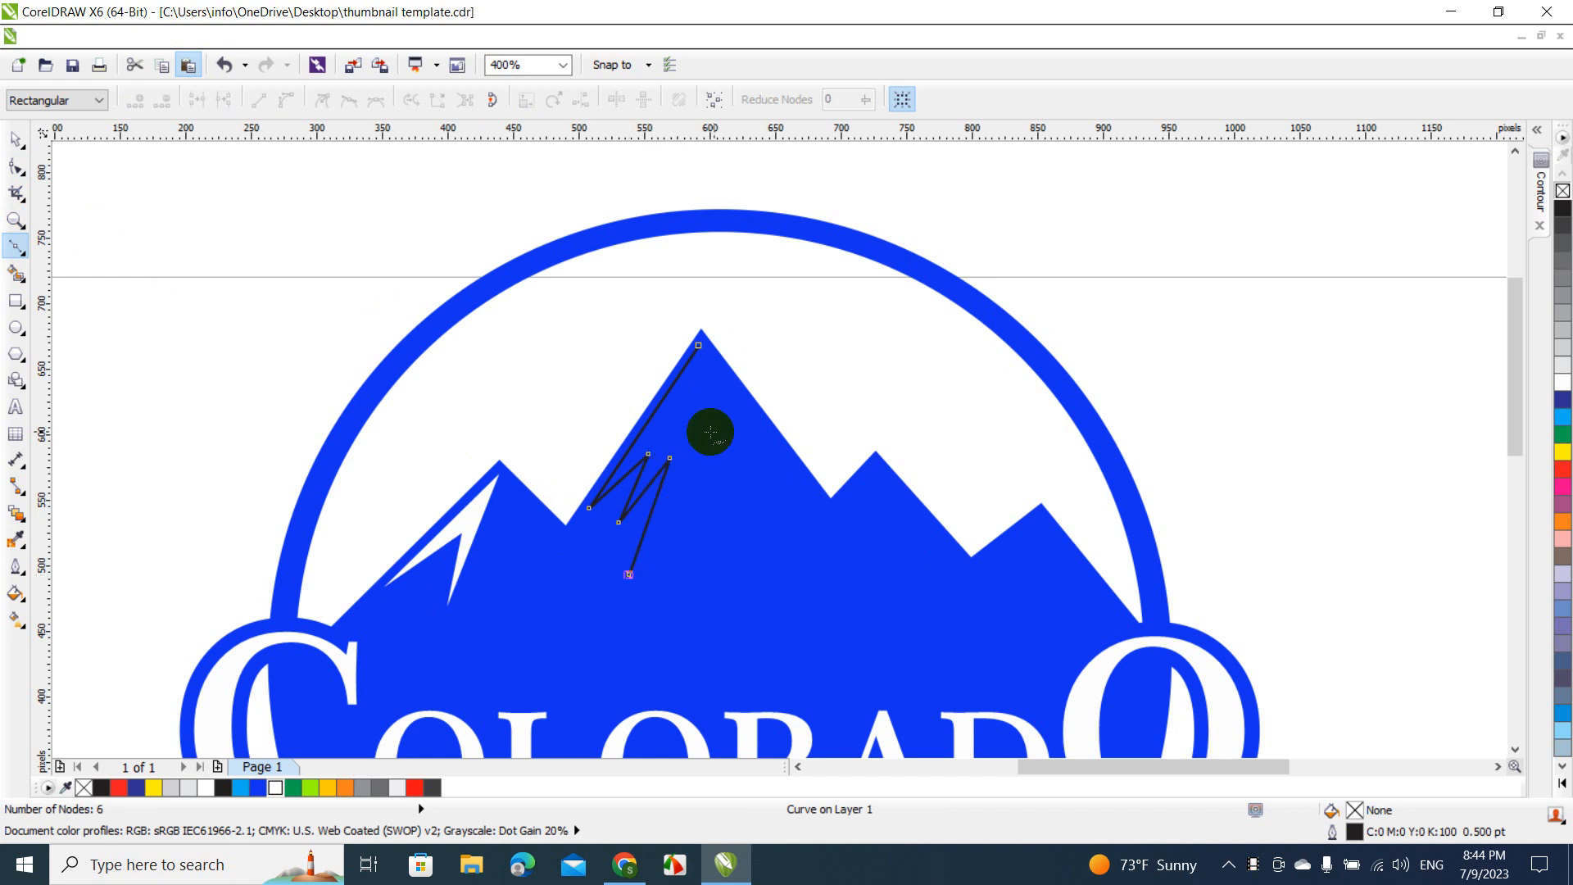
click(697, 428)
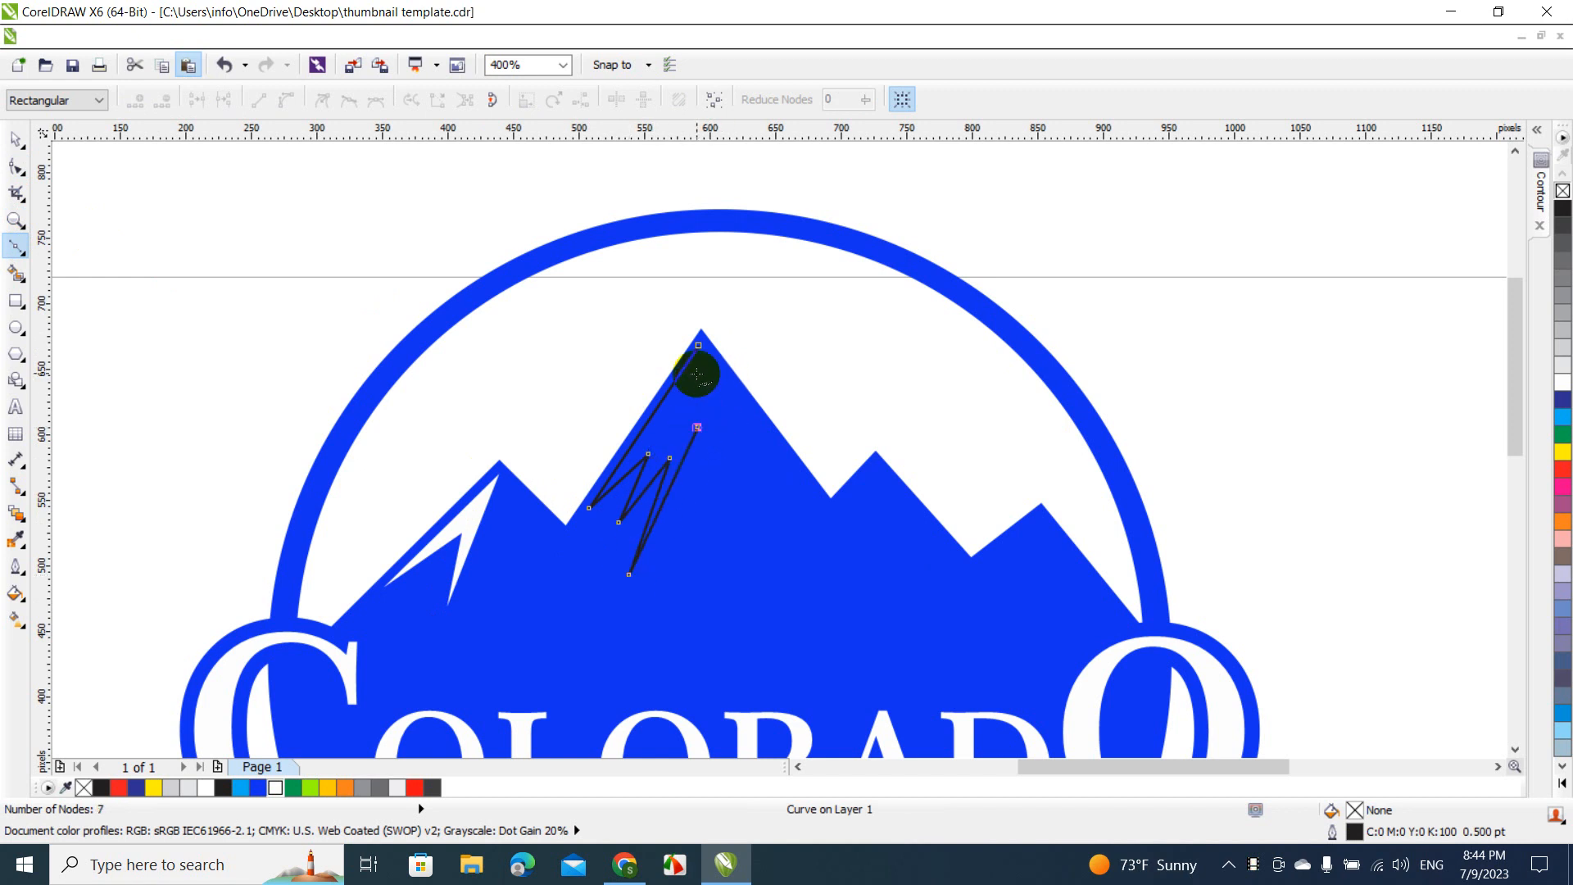
click(701, 345)
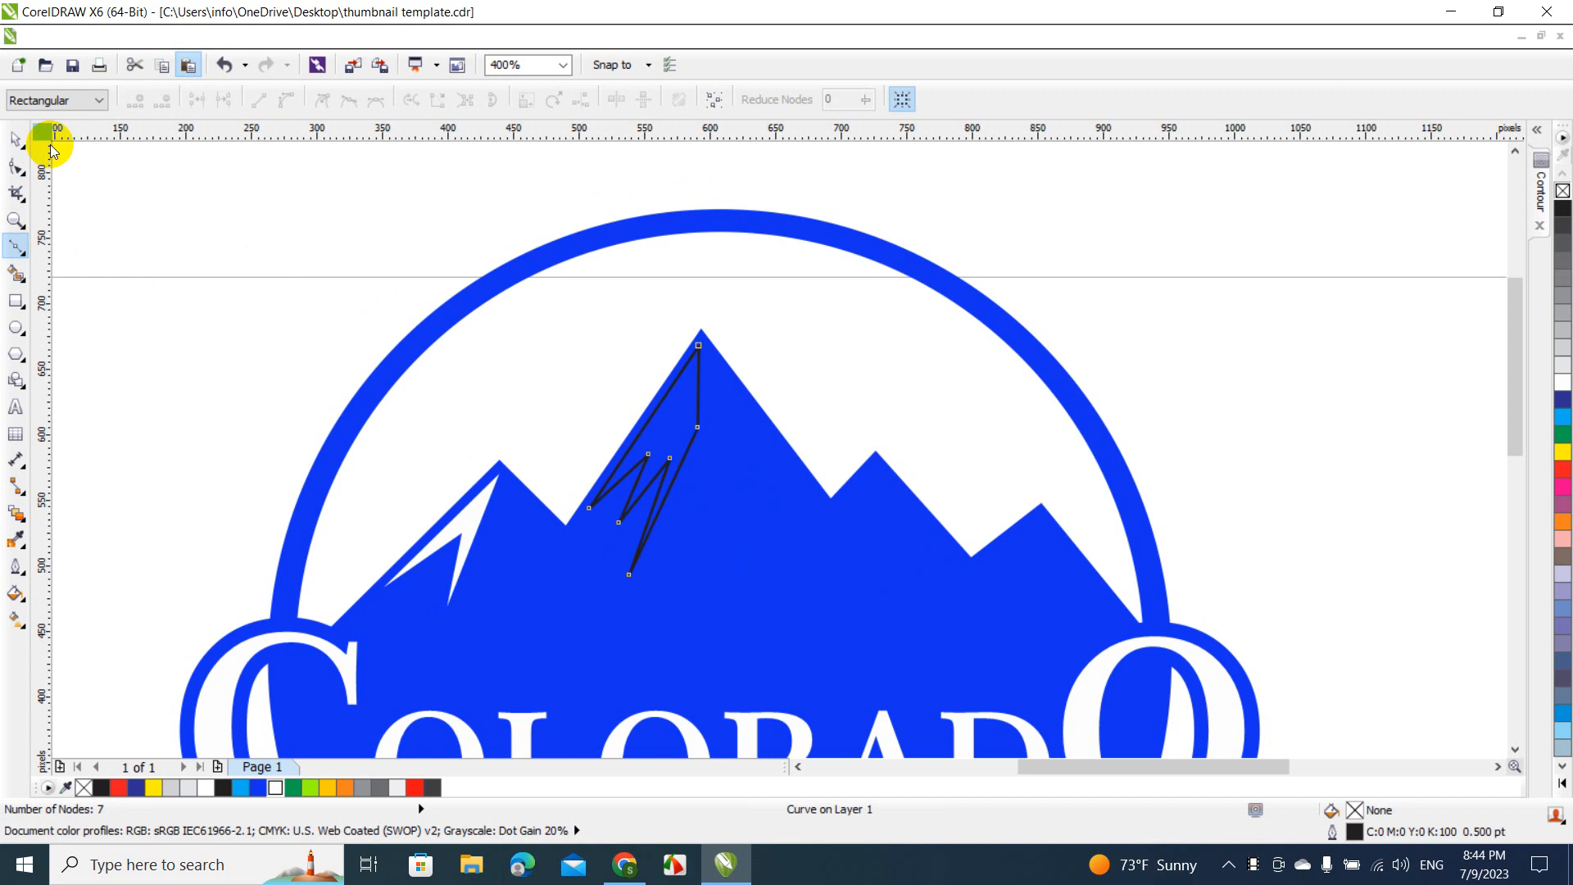
Fill the central peak's snow patch with white and remove its outline.
click(14, 140)
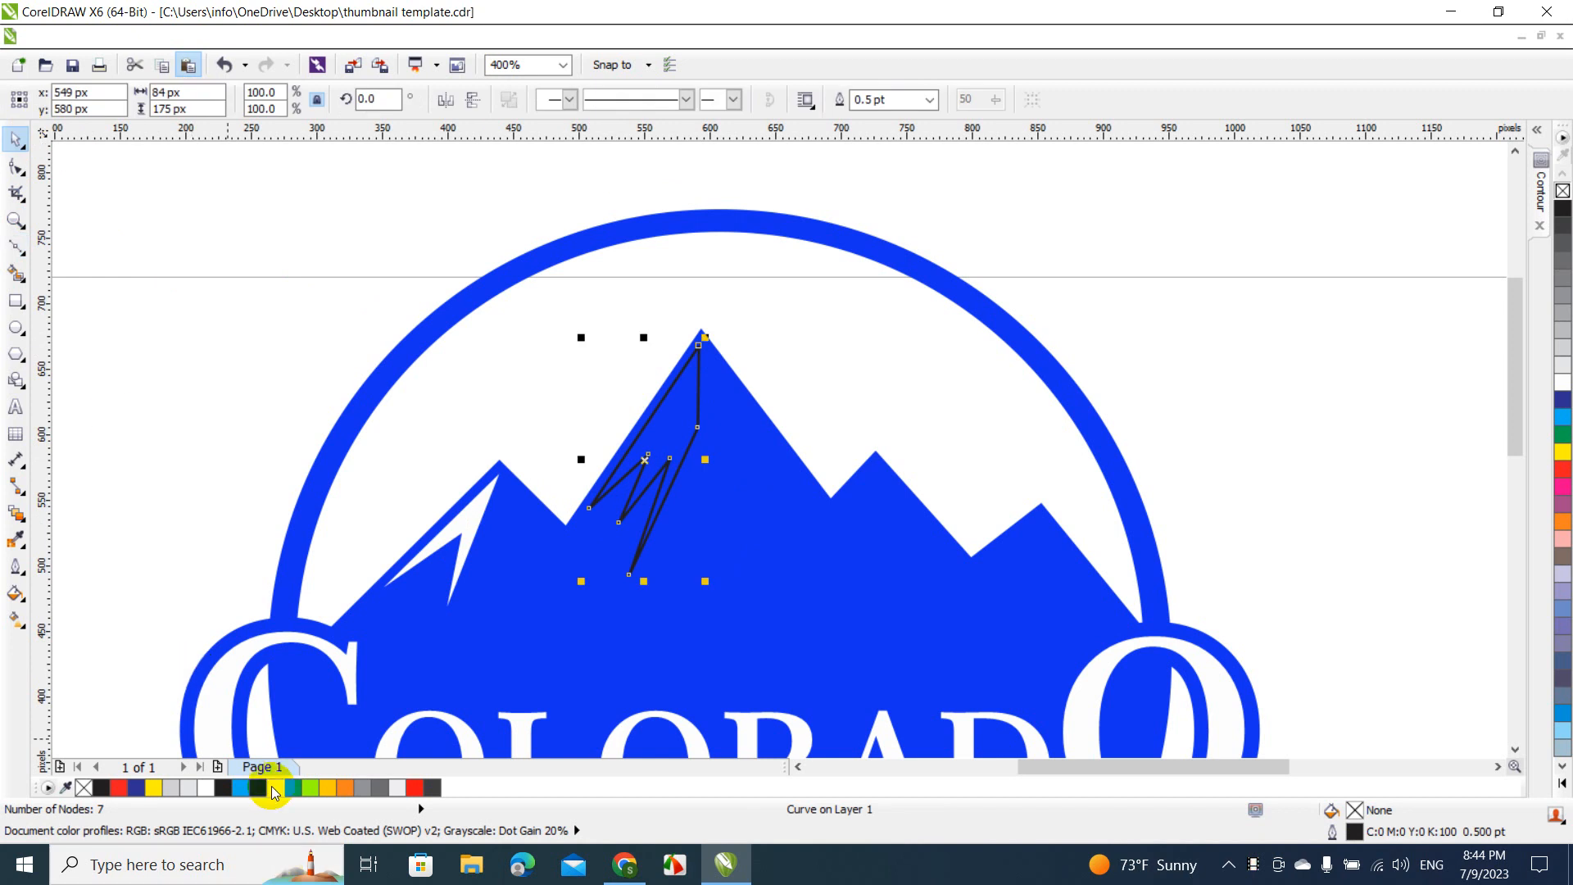
click(276, 788)
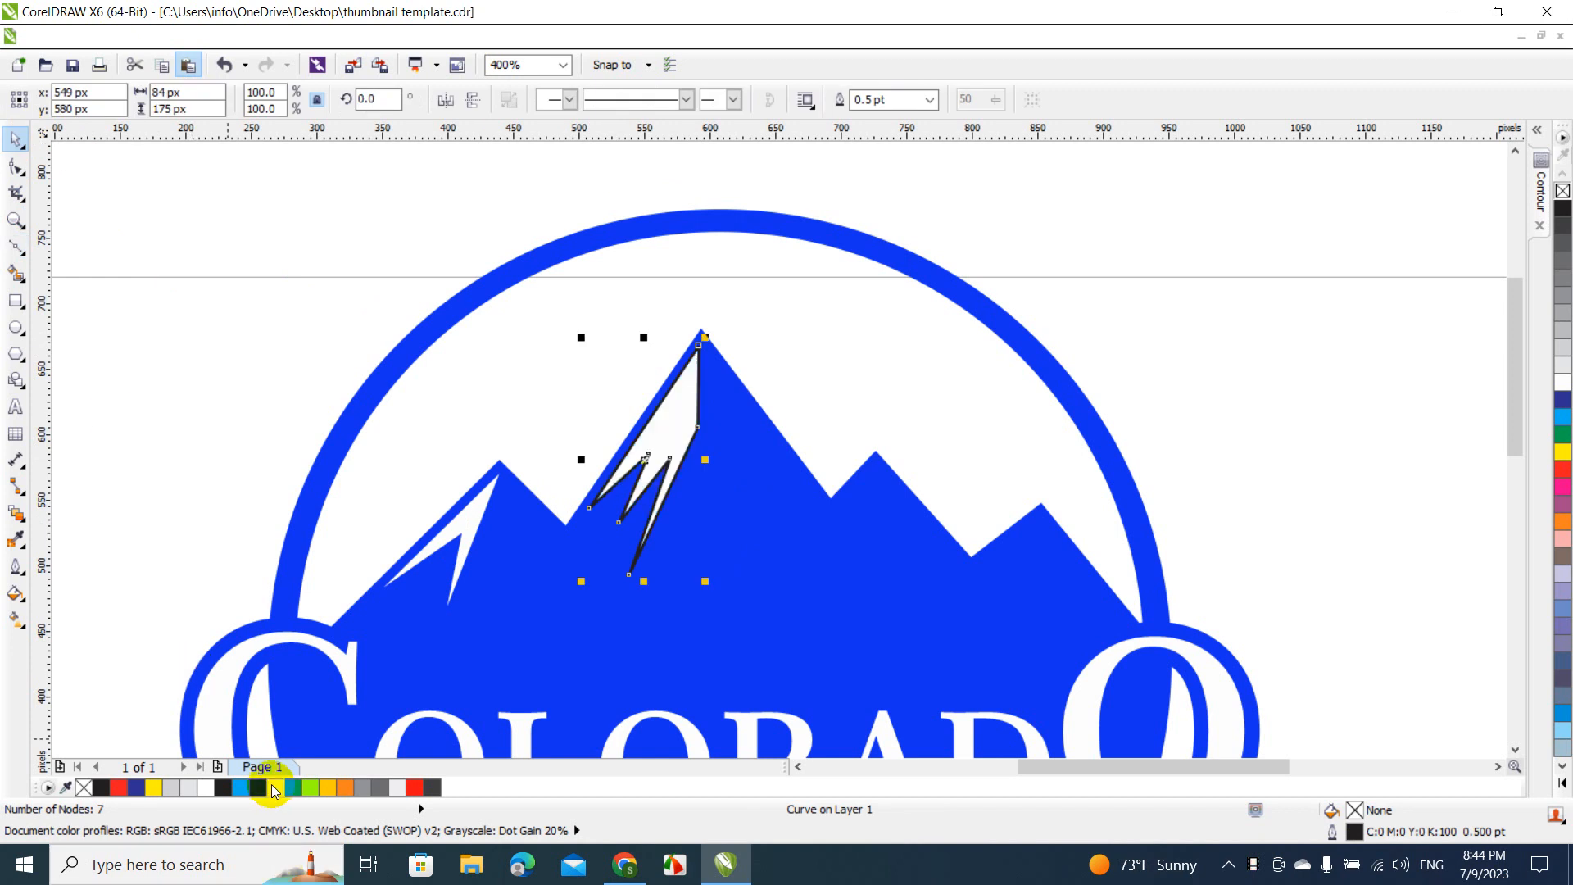
right_click(1563, 191)
click(1310, 330)
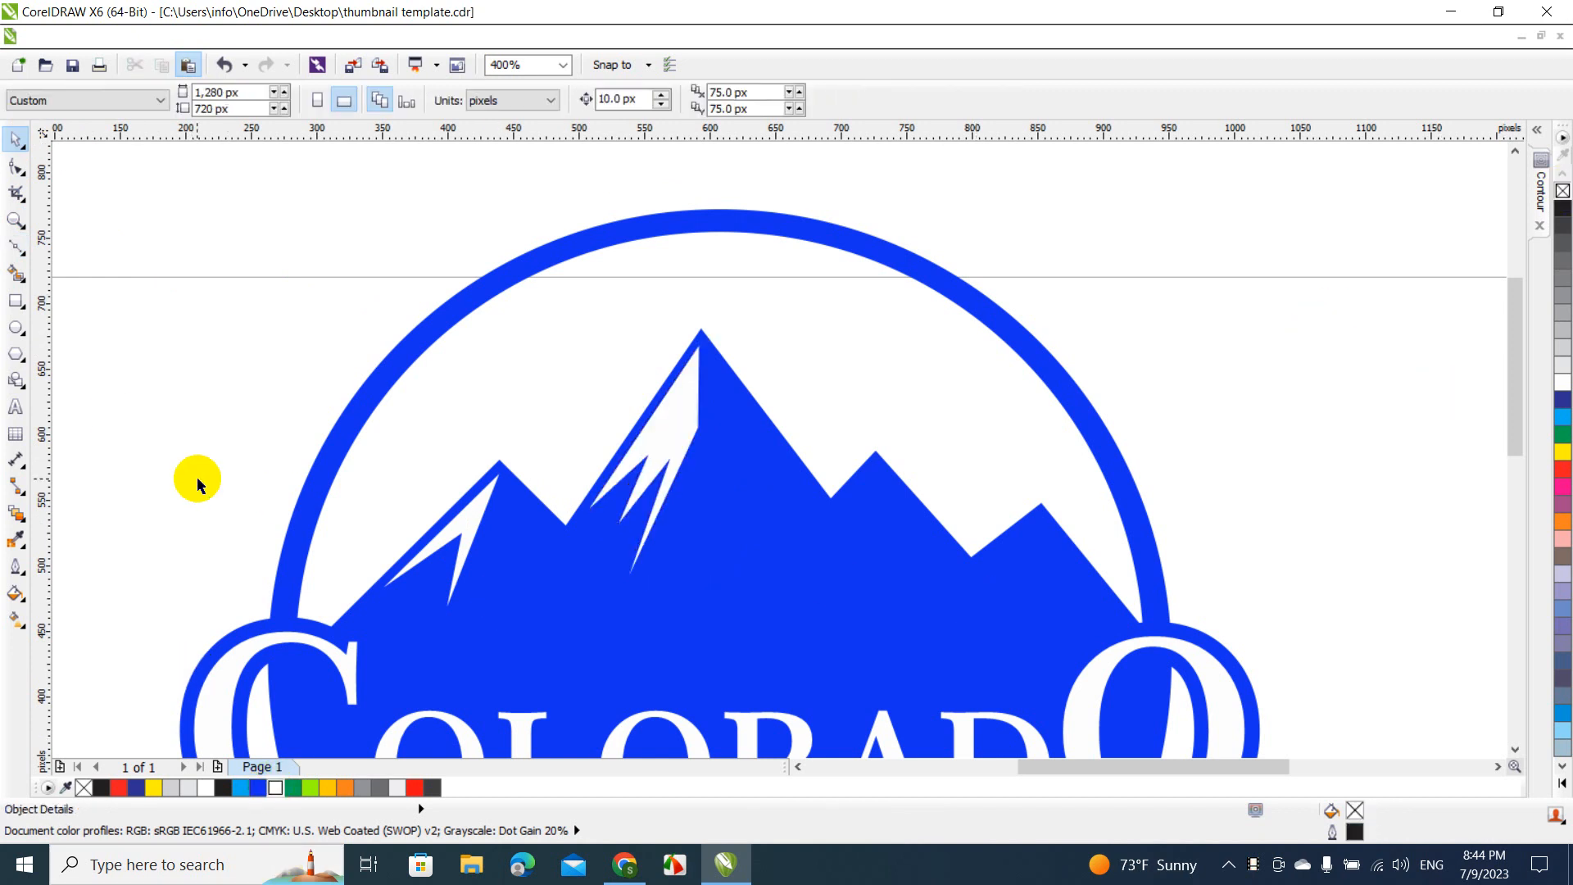
Draw a closed three-node Bezier snow patch, about 44 by 45 px, inside the third peak along its left slope.
click(16, 244)
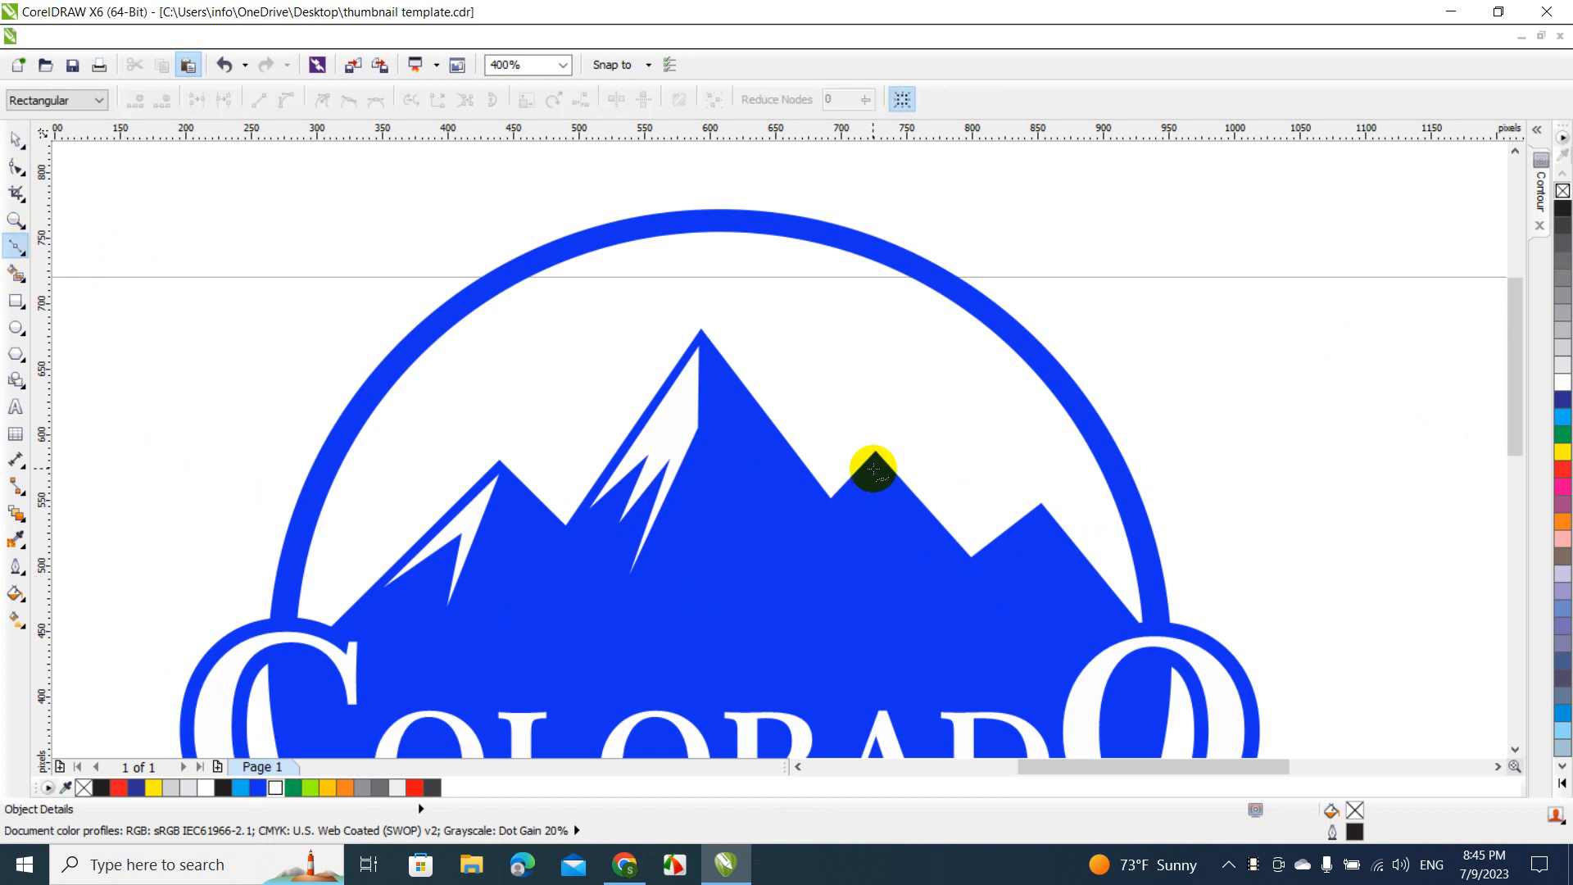
click(823, 528)
click(881, 483)
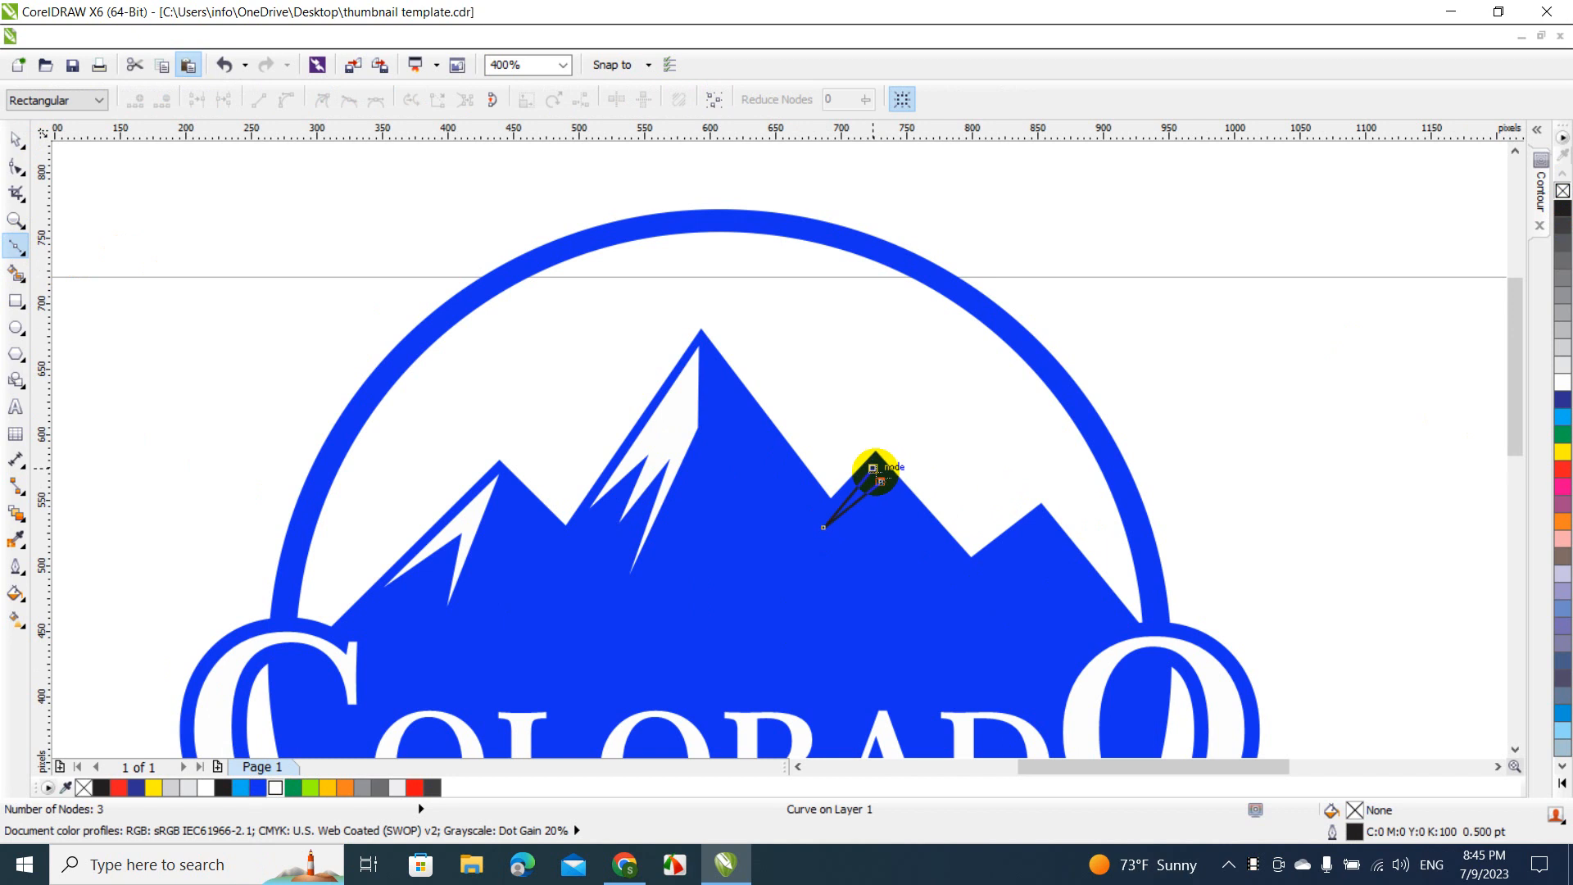
click(874, 470)
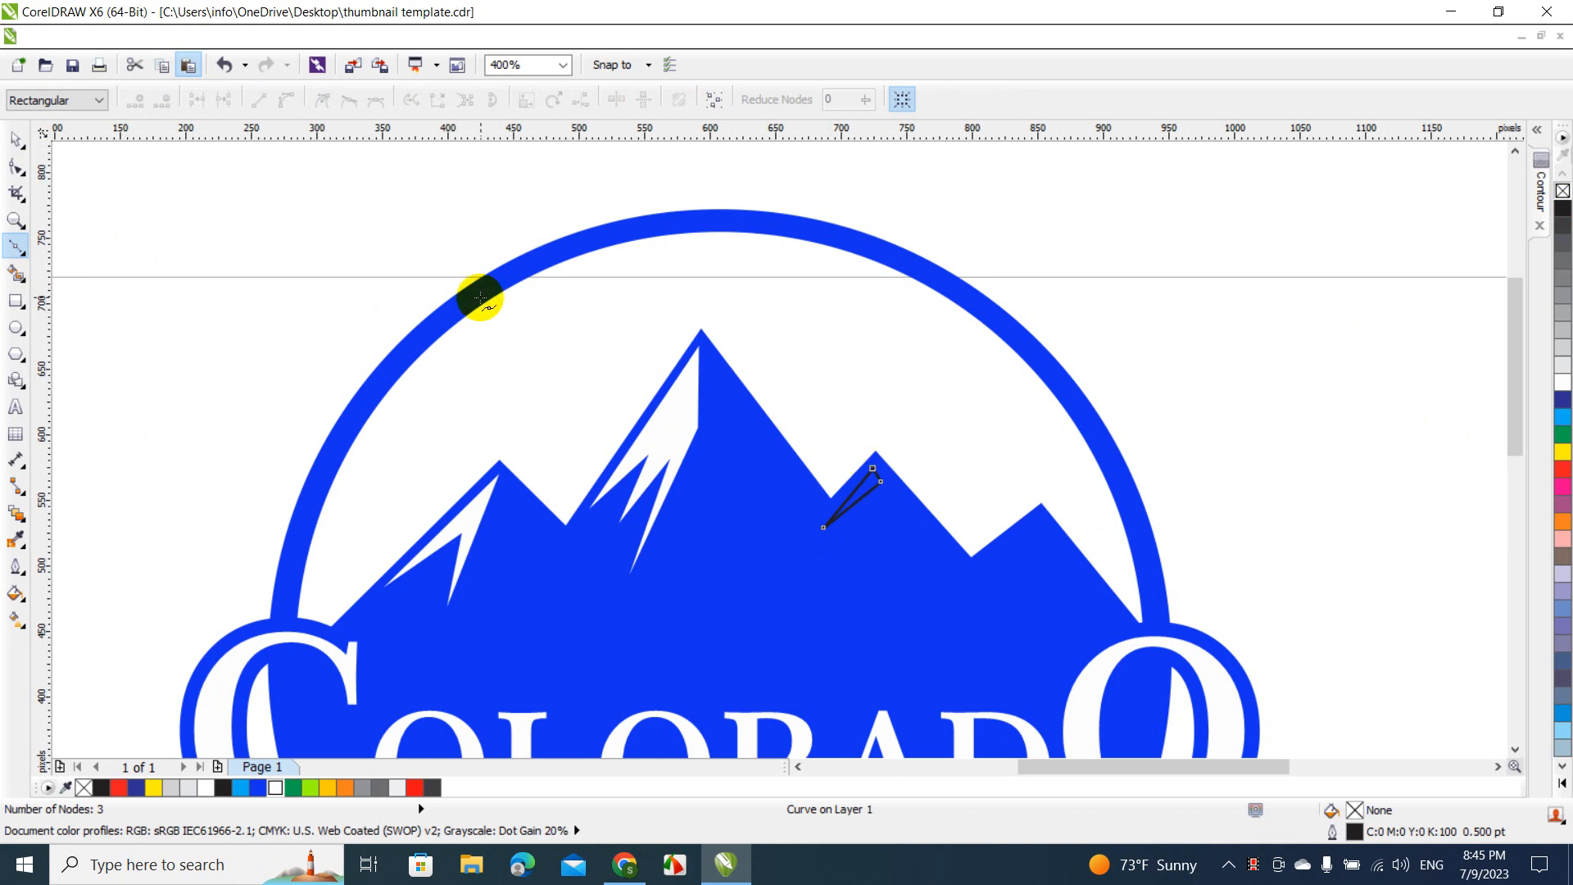
Fill the third peak's snow patch with white and remove its outline.
click(16, 138)
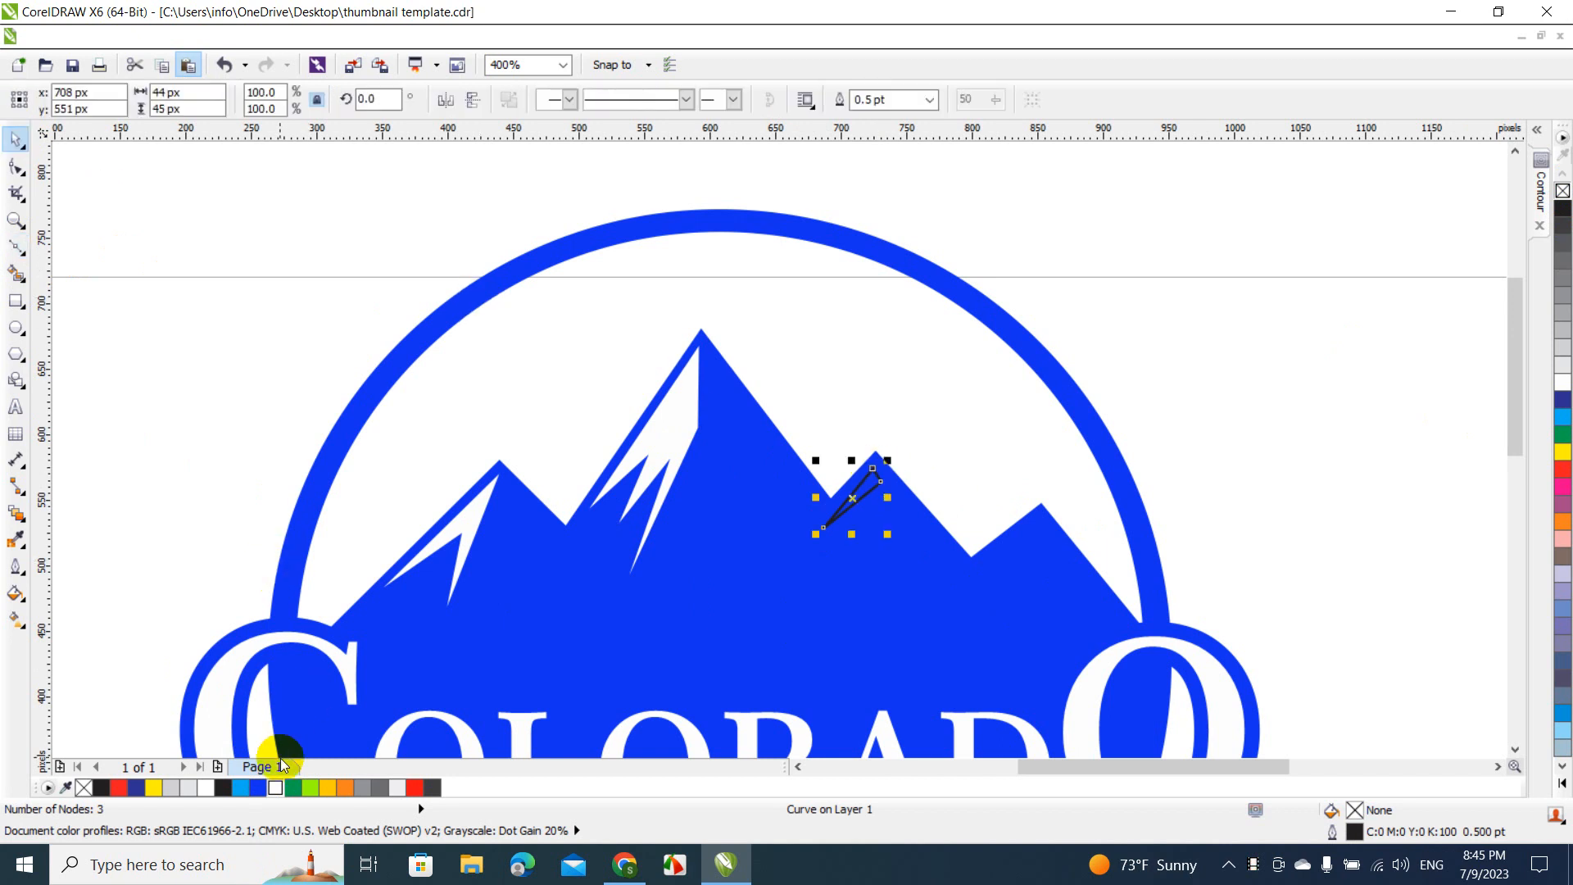
click(275, 787)
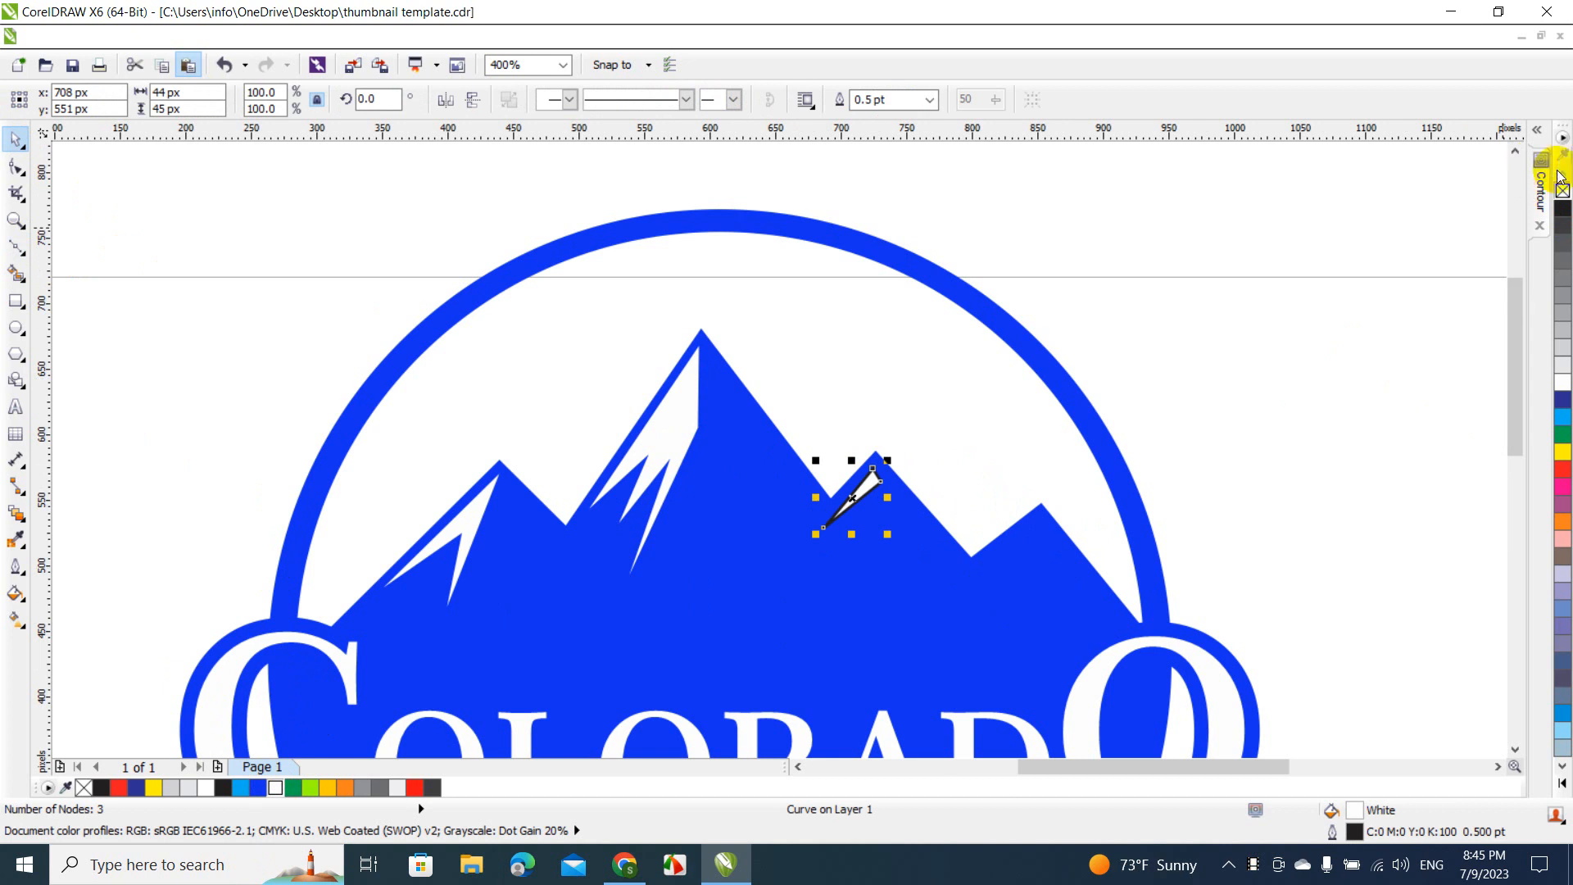
right_click(1564, 194)
click(1292, 383)
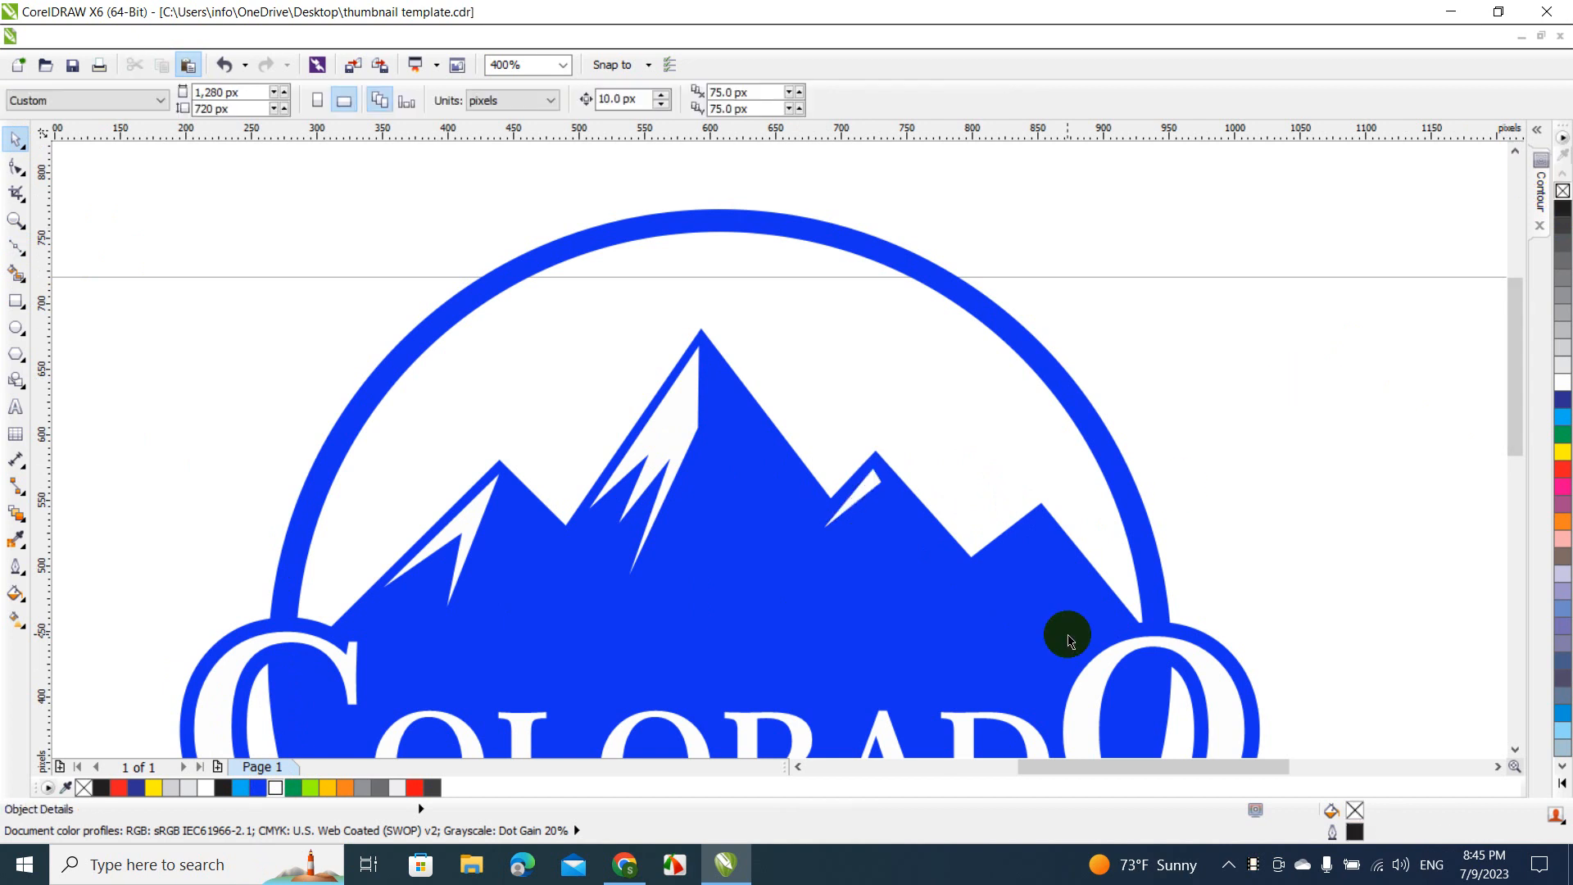
Insert a space between all the letters of the yellow SPRINGS text so the word reads S P R I N G S.
click(563, 65)
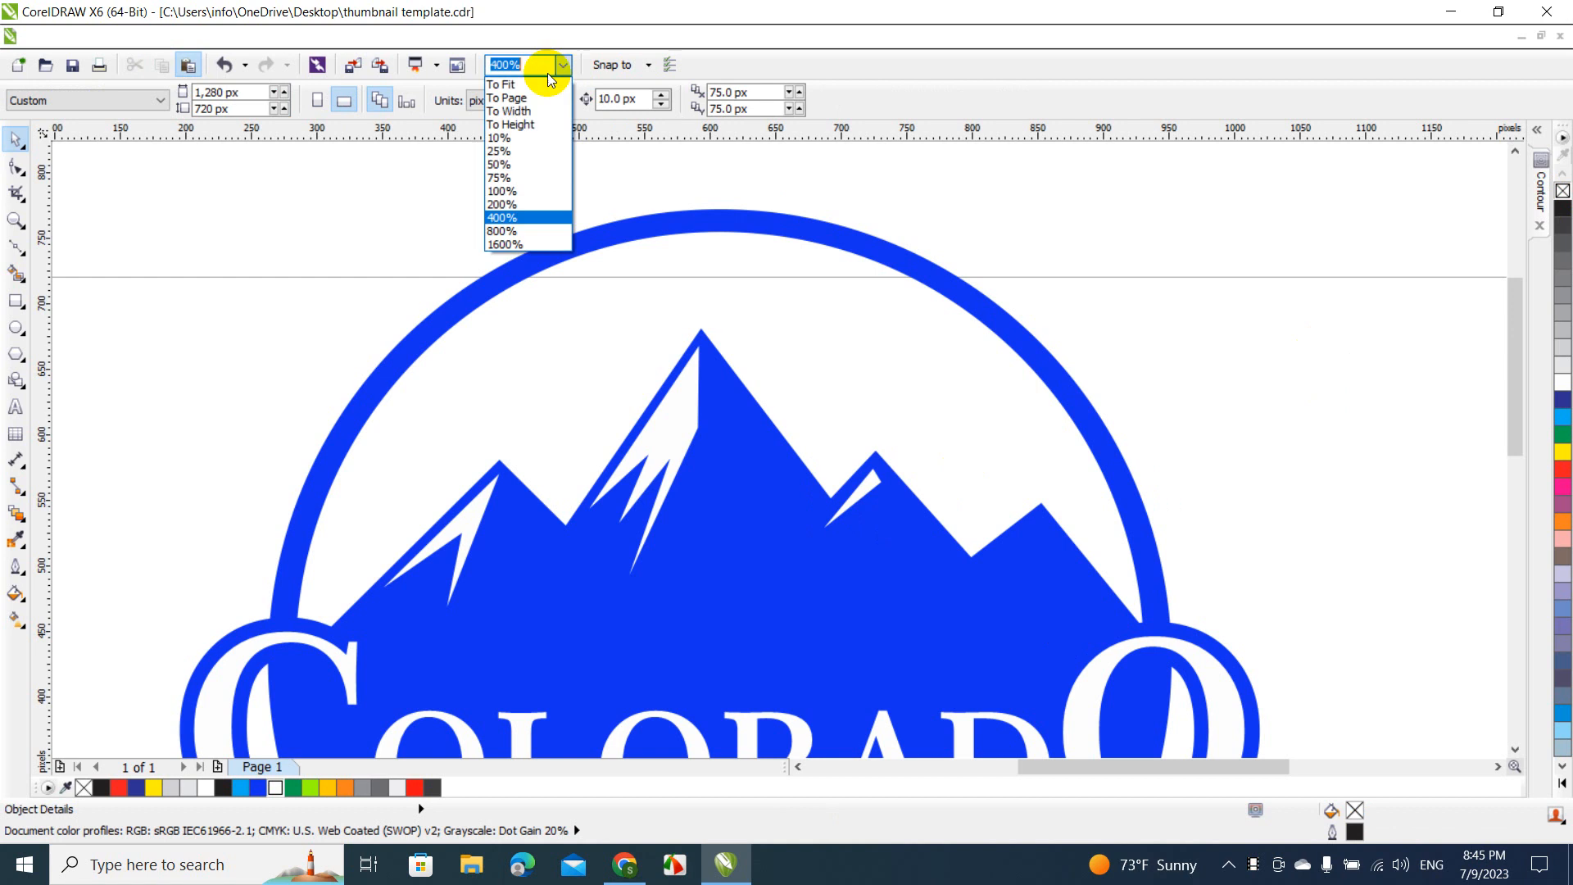
click(516, 96)
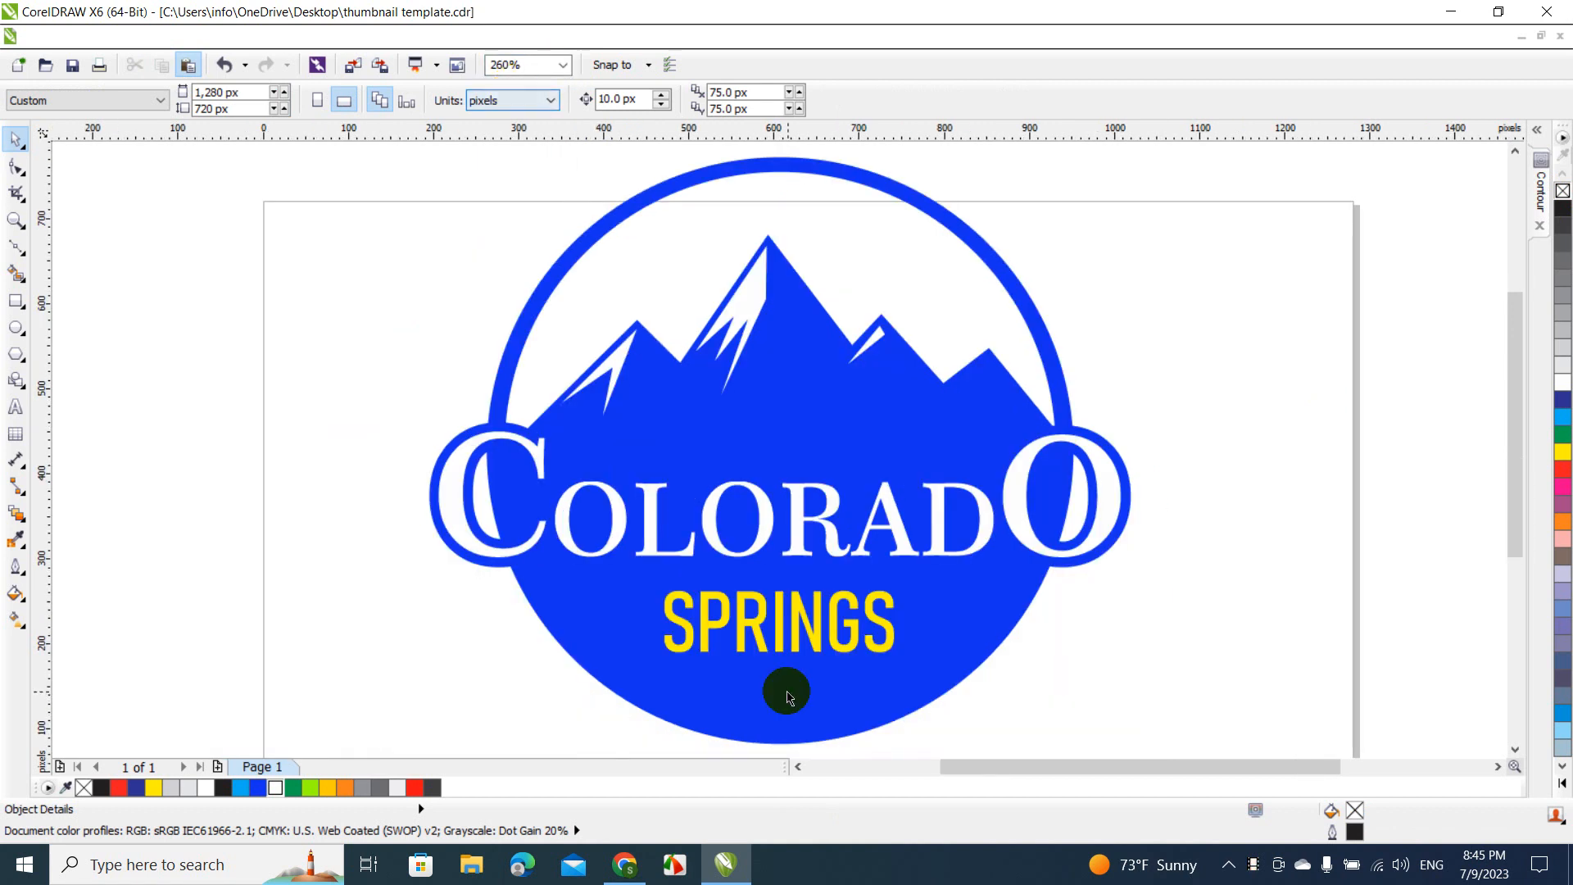
click(746, 620)
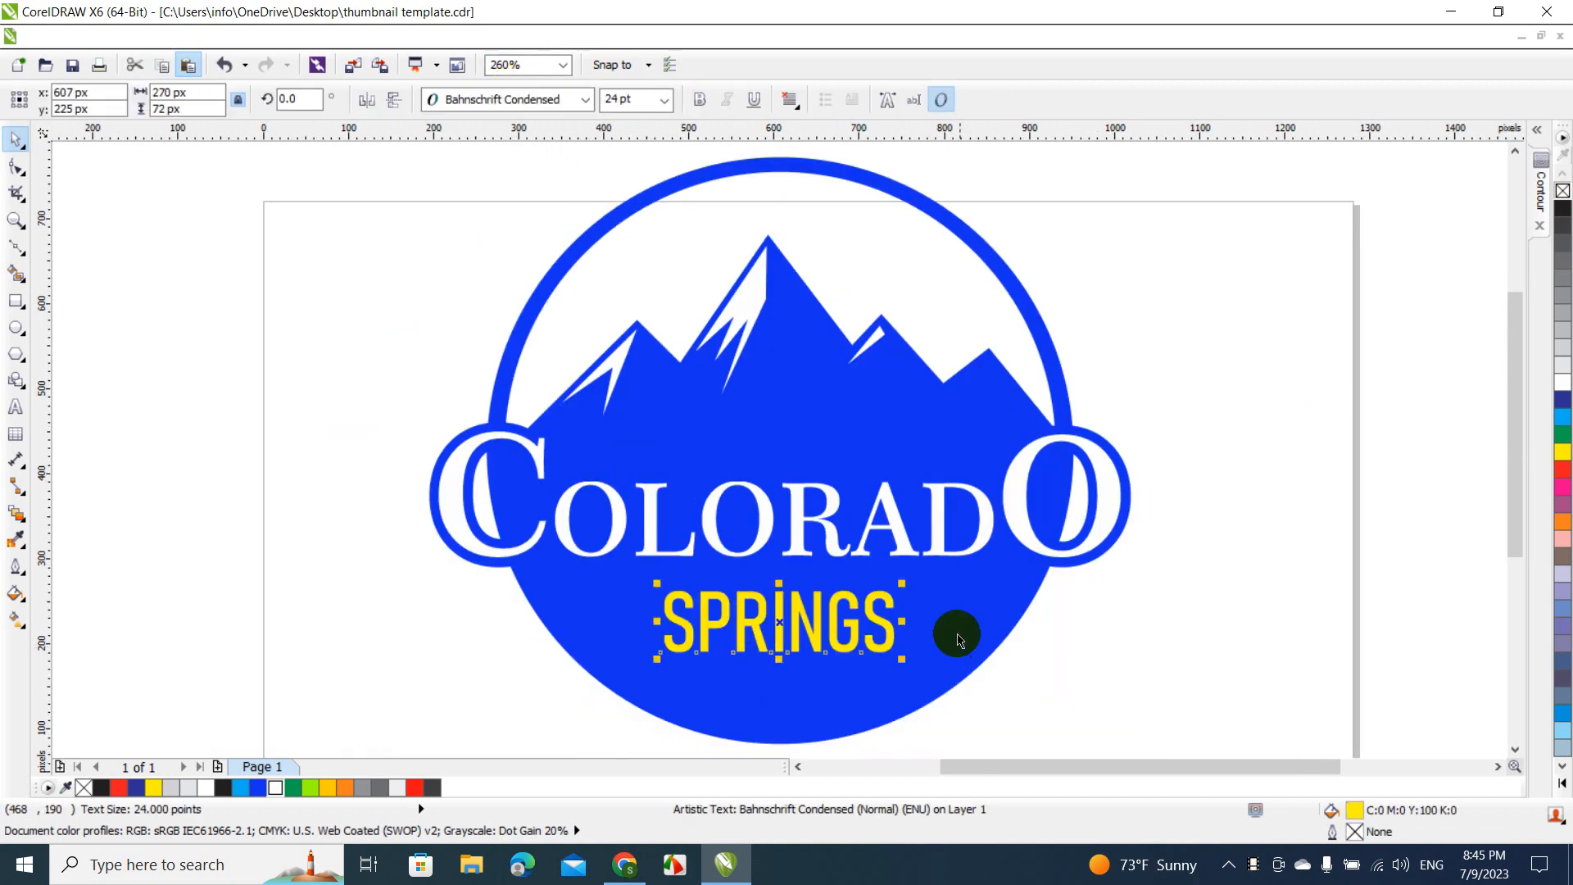
double_click(710, 625)
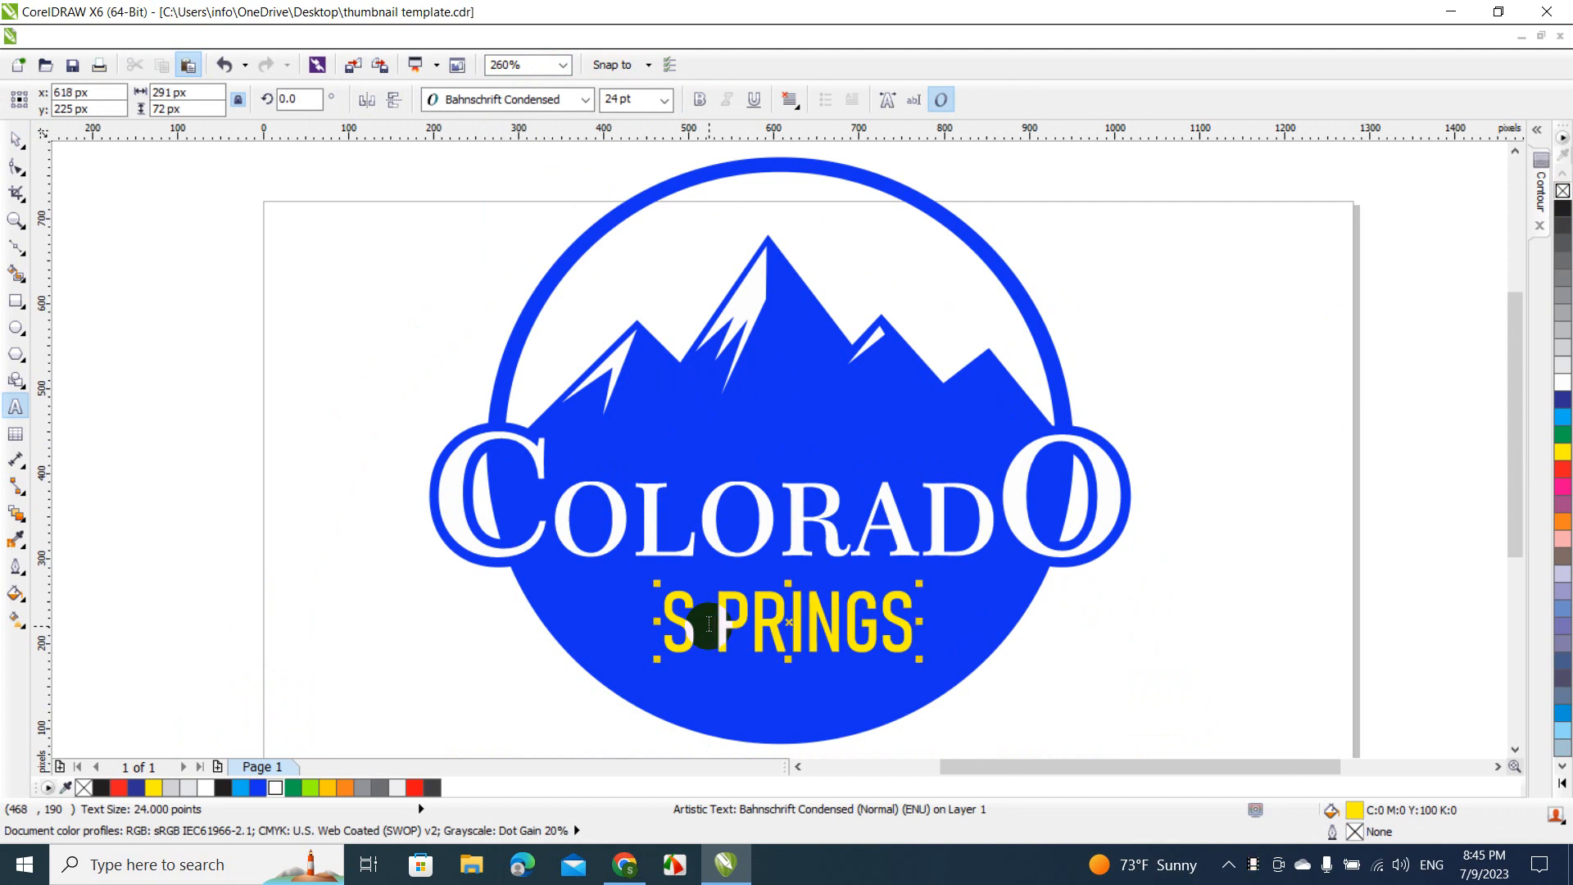
key(Right)
key(Right)
key(Right)
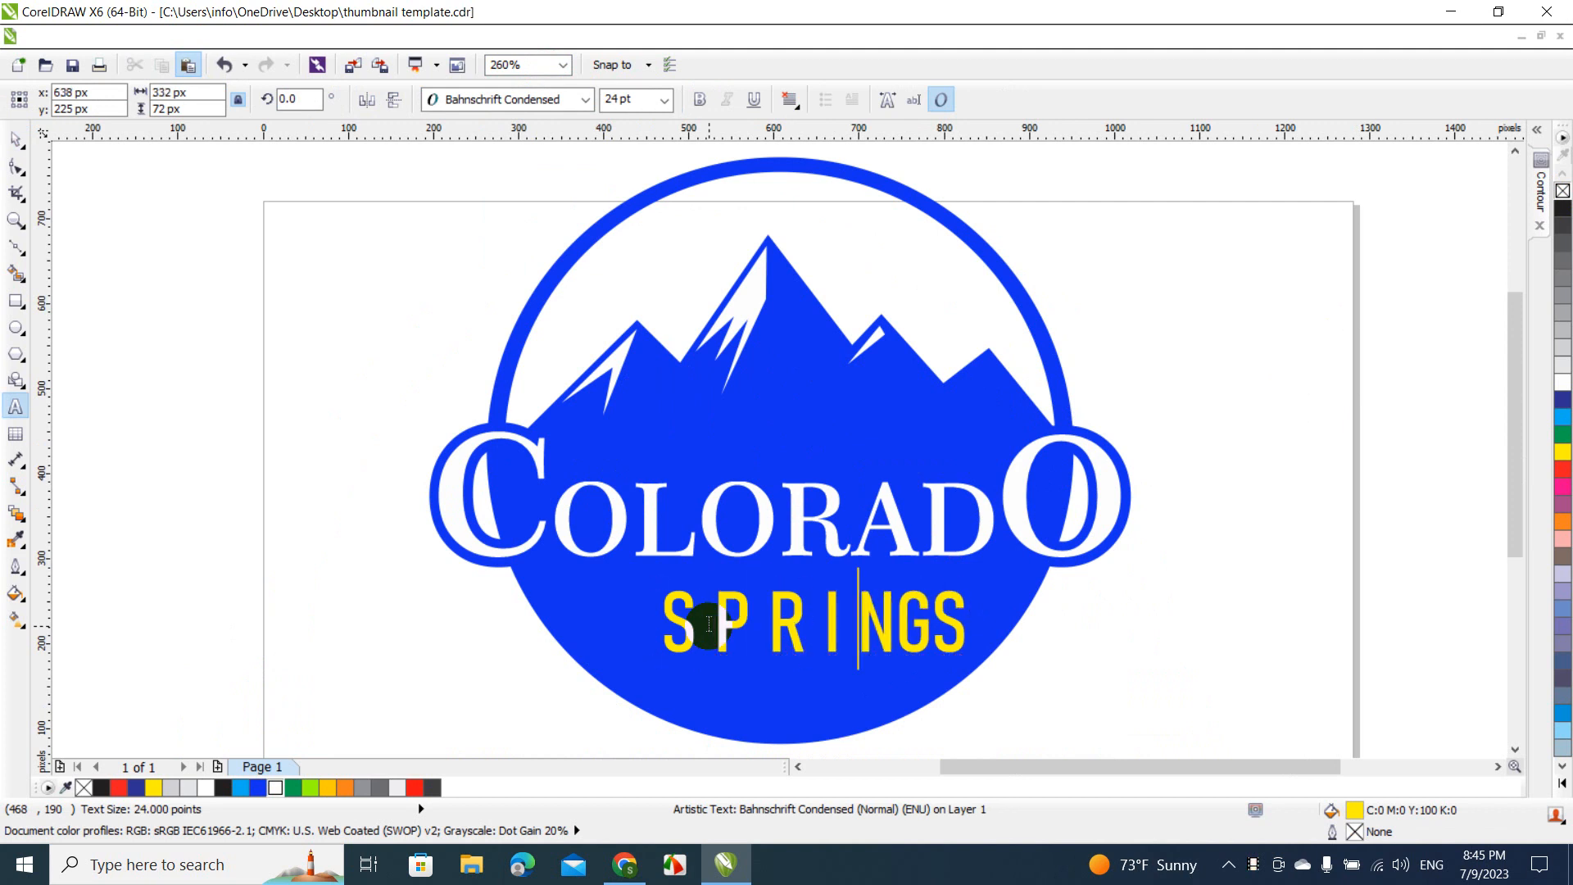
key(Right)
key(Right)
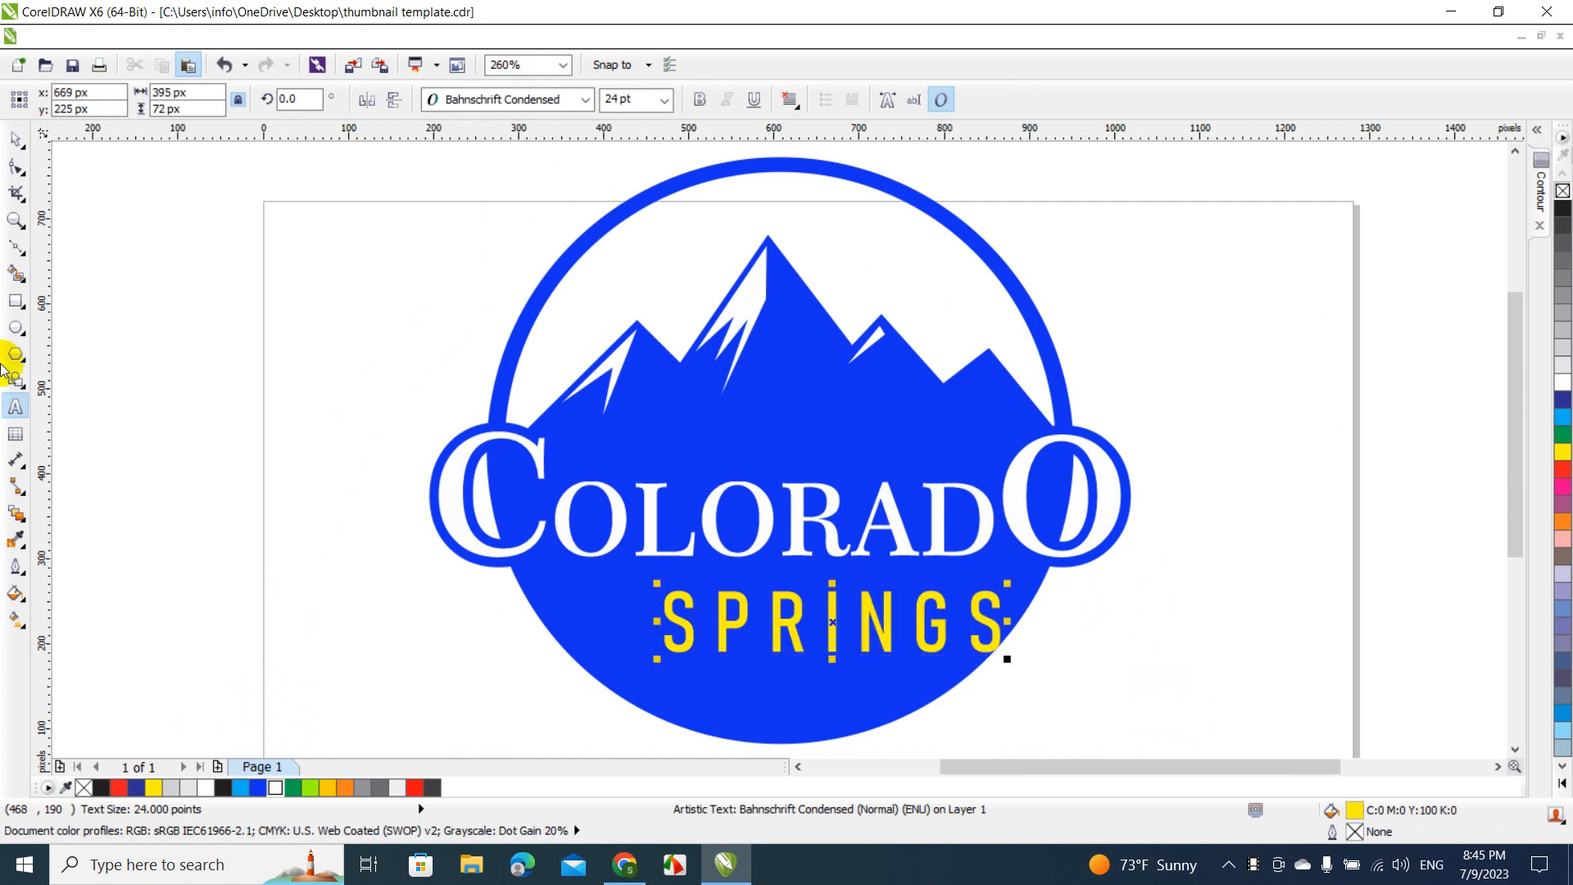
click(15, 139)
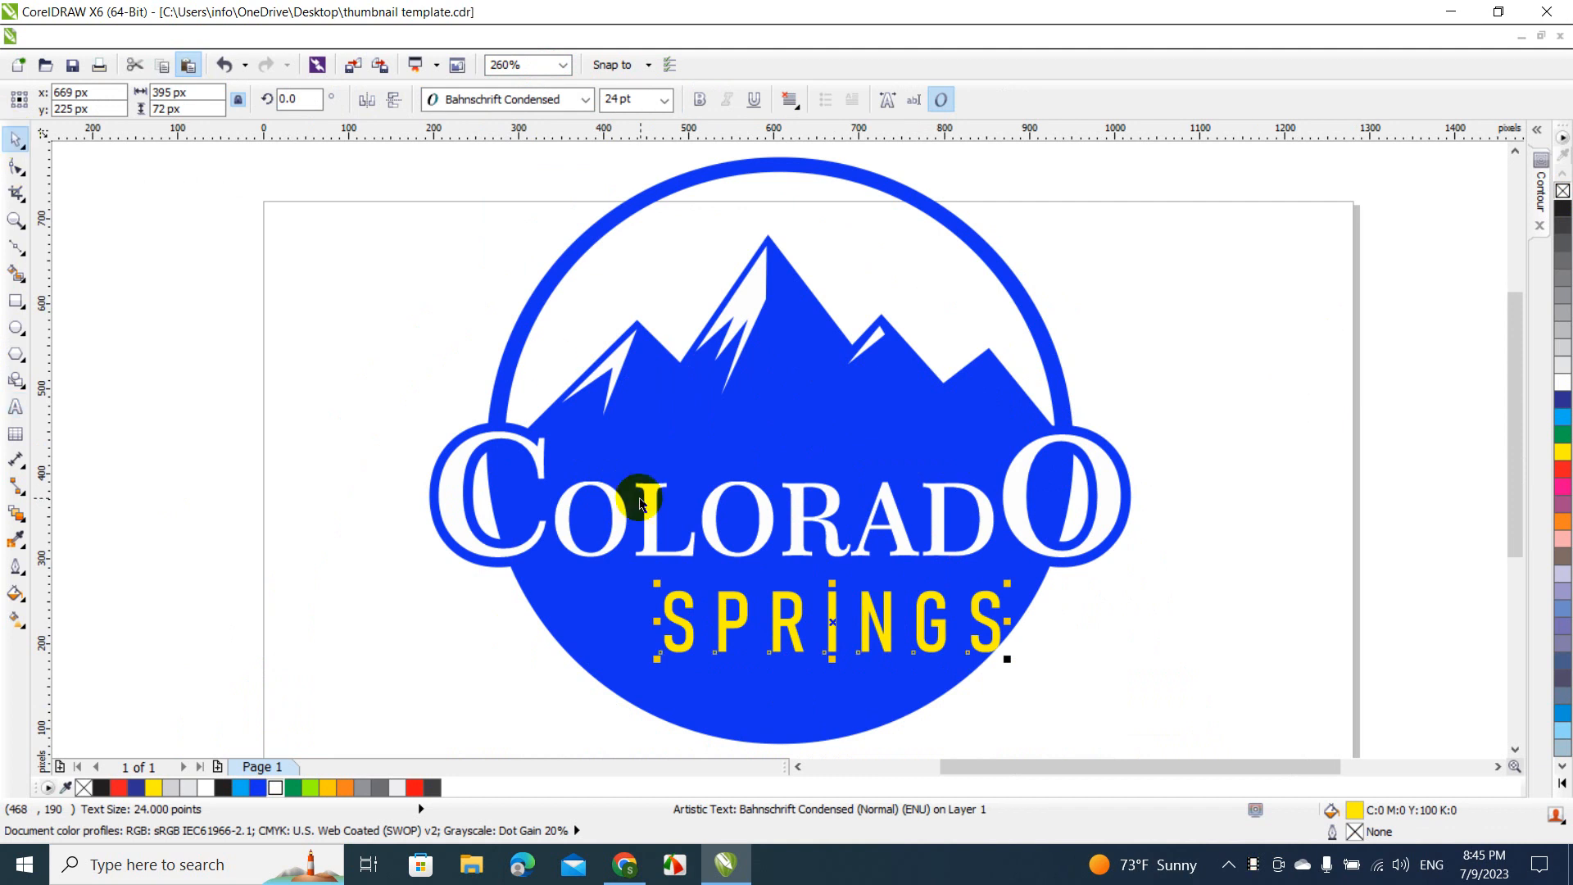
Move the spaced SPRINGS text up to about y 241 px and centre it horizontally on the round emblem.
drag(833, 620, 788, 610)
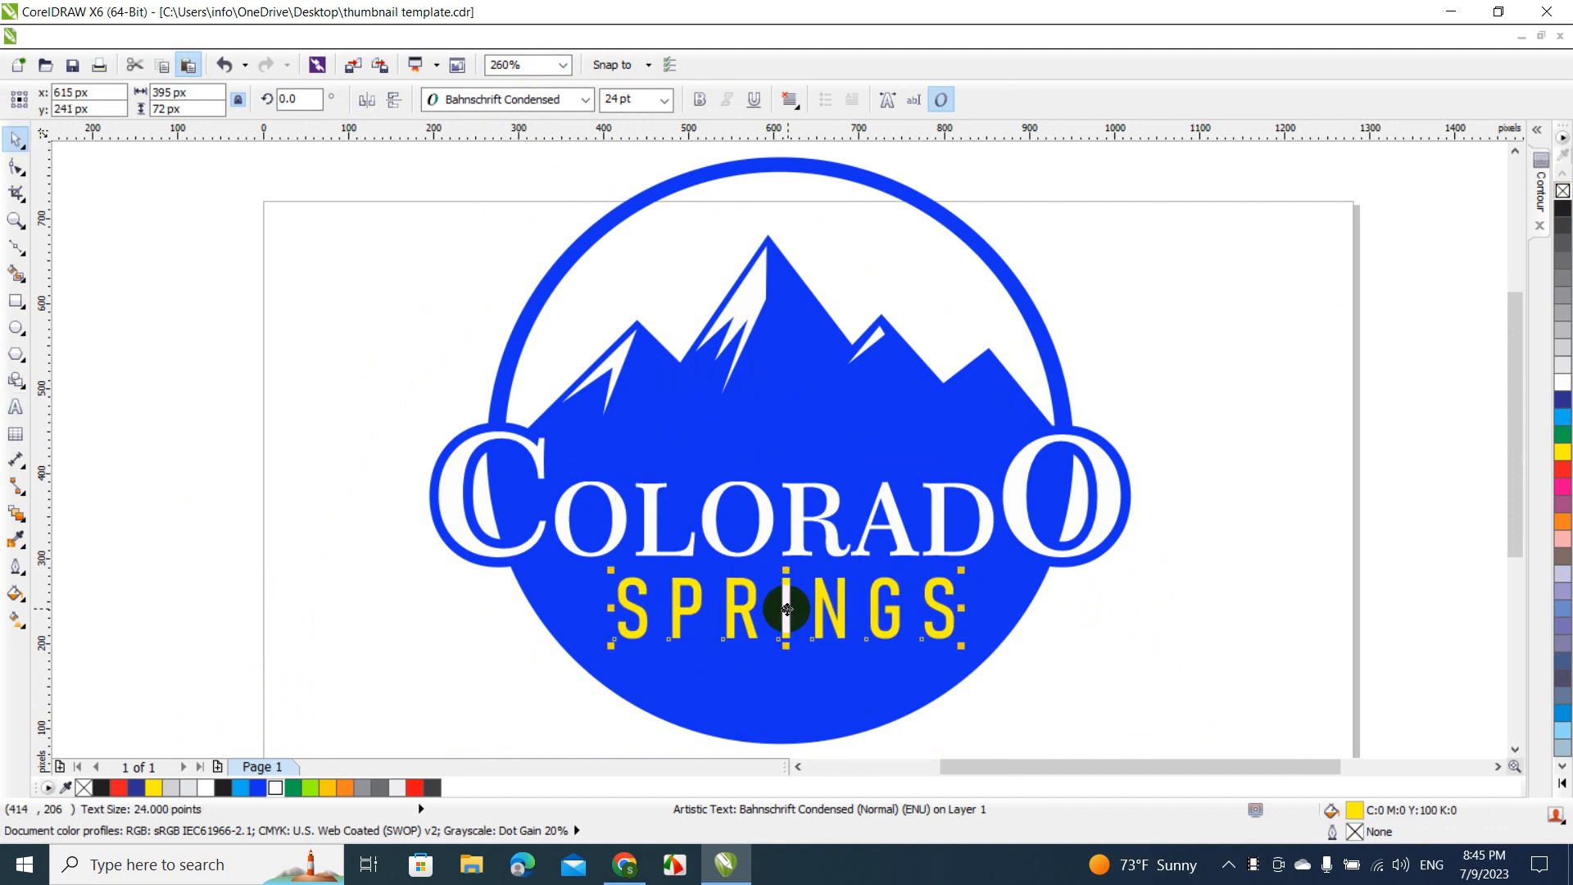
shift+click(740, 416)
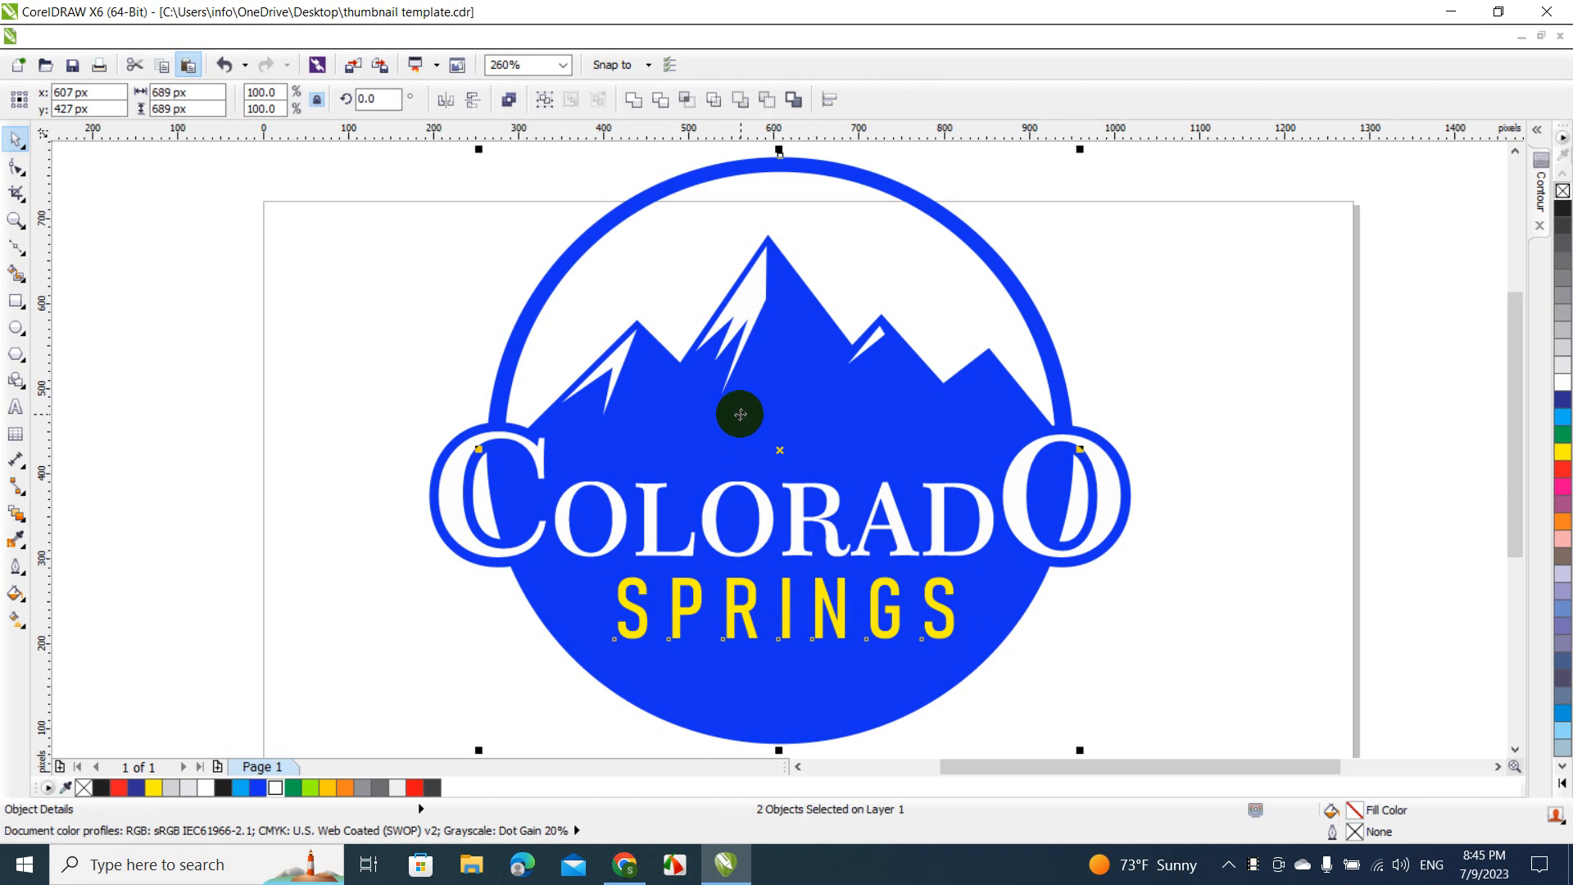
key(c)
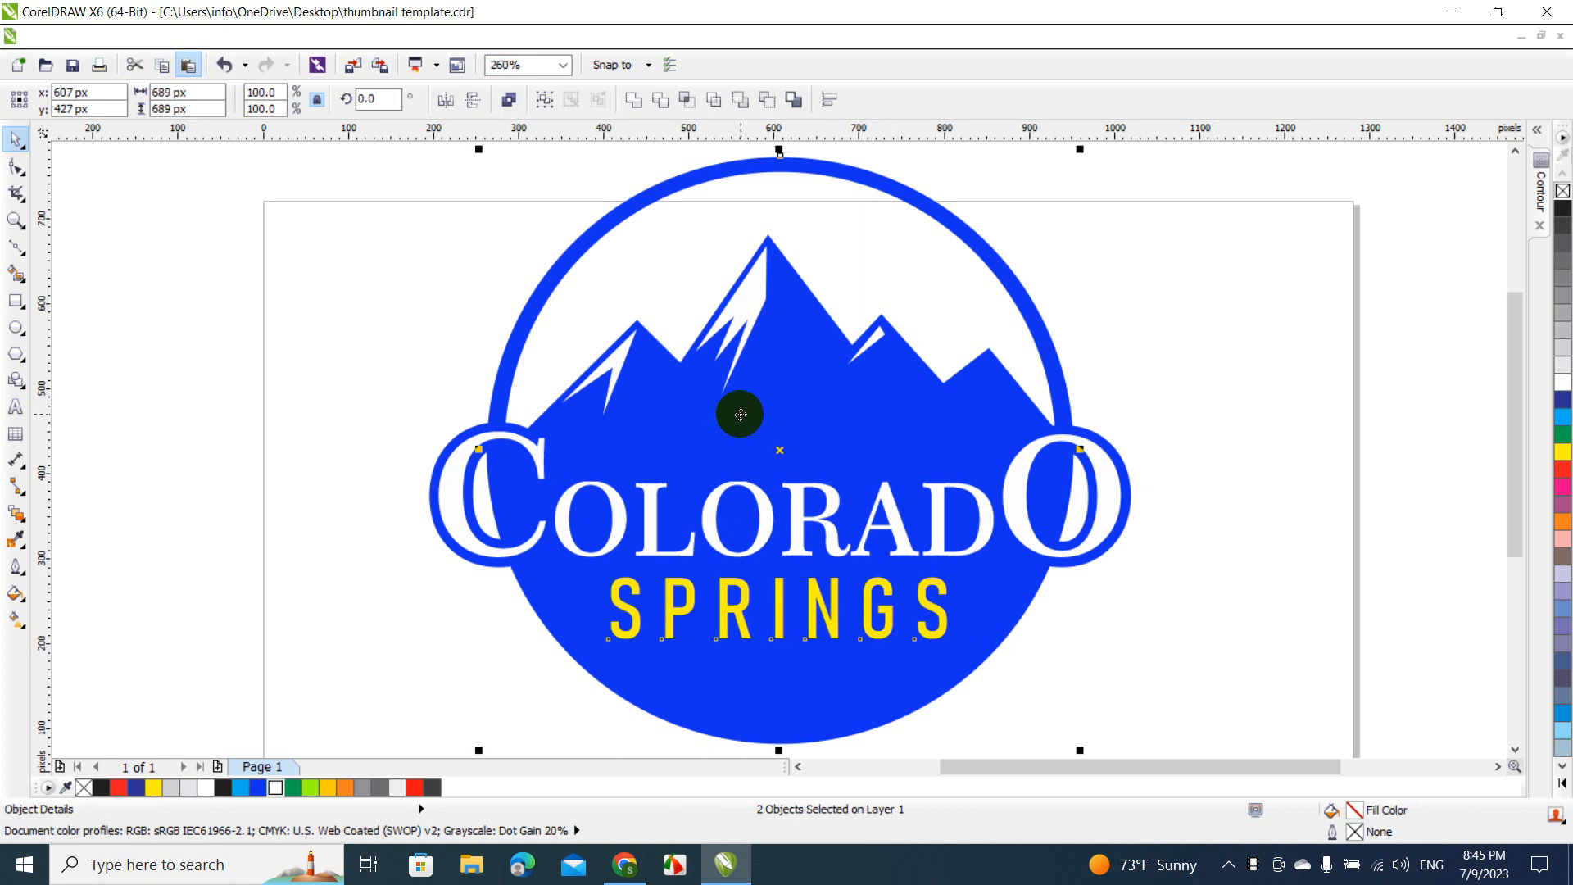
click(1305, 576)
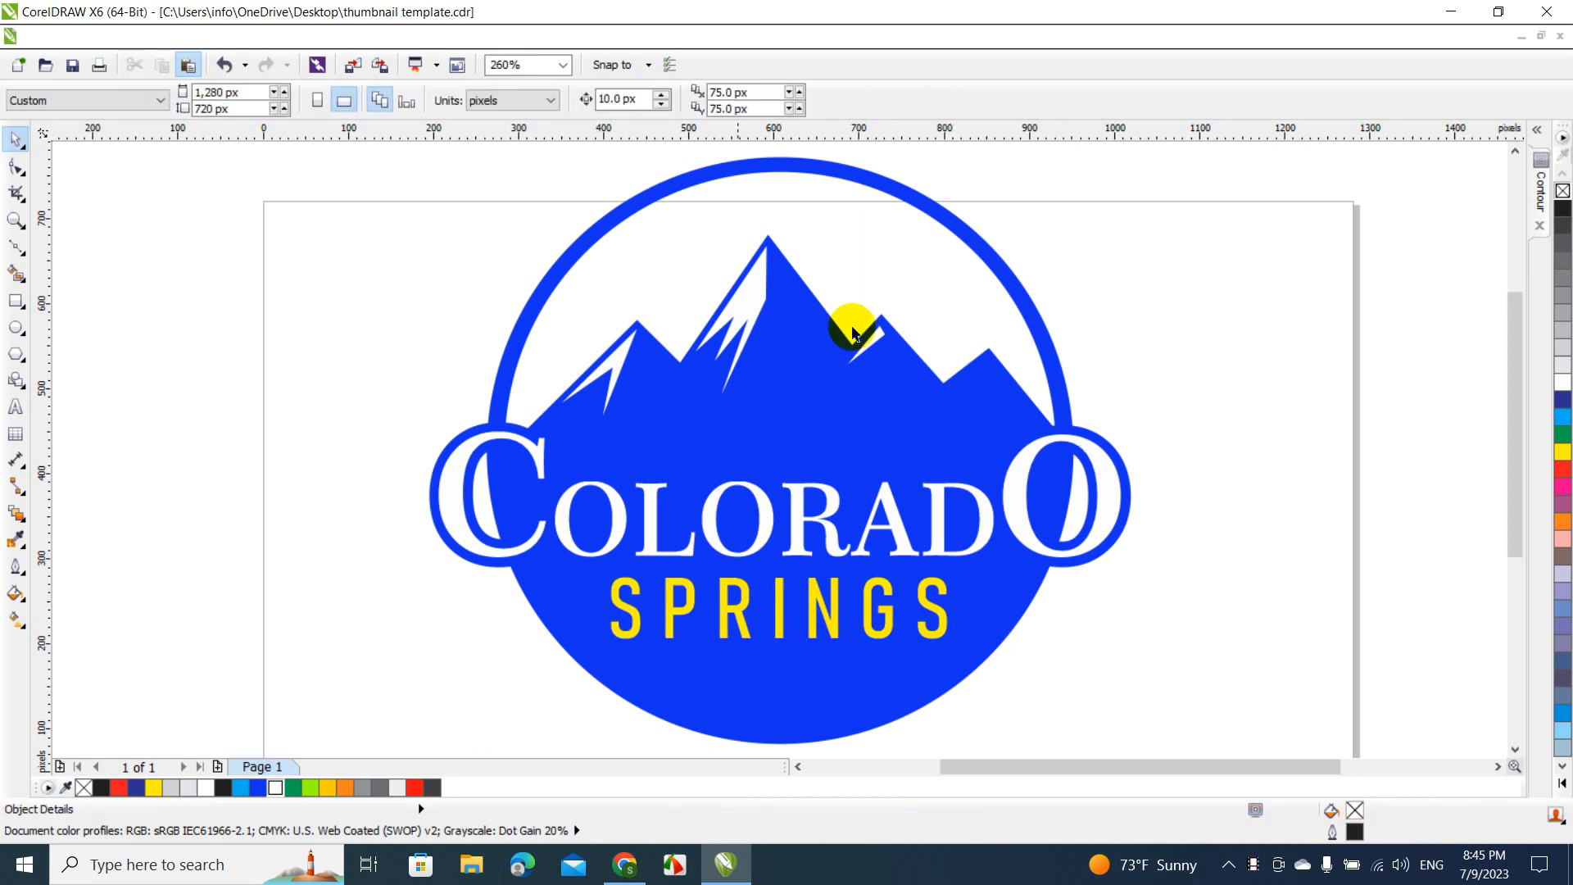
Create a Boundary shape around the blue ring-and-mountain curve and fill it with cyan.
click(533, 312)
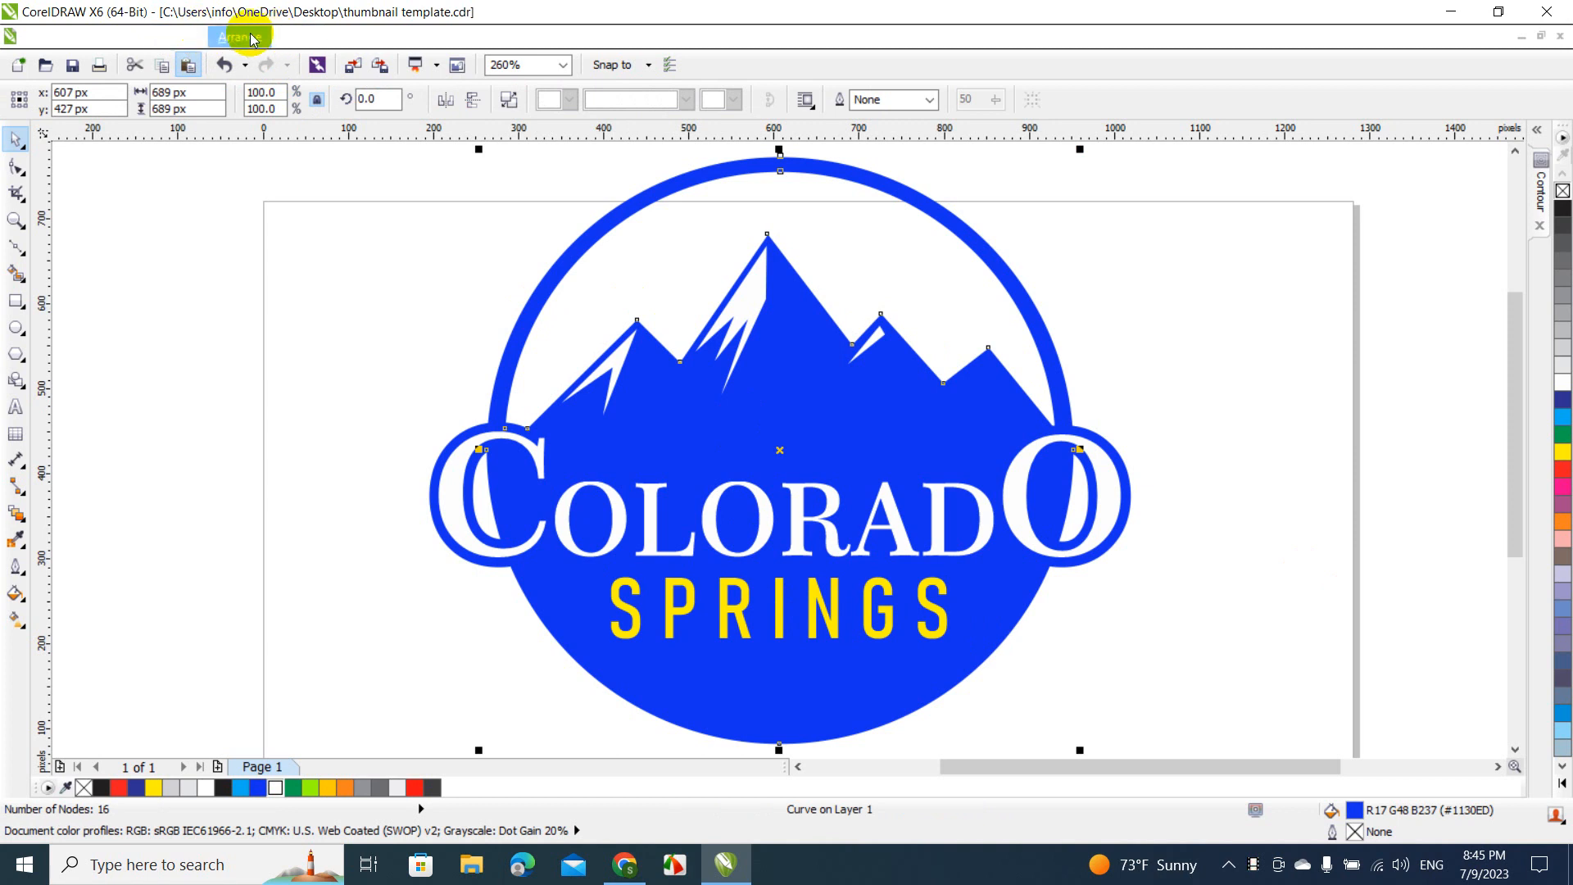
click(250, 38)
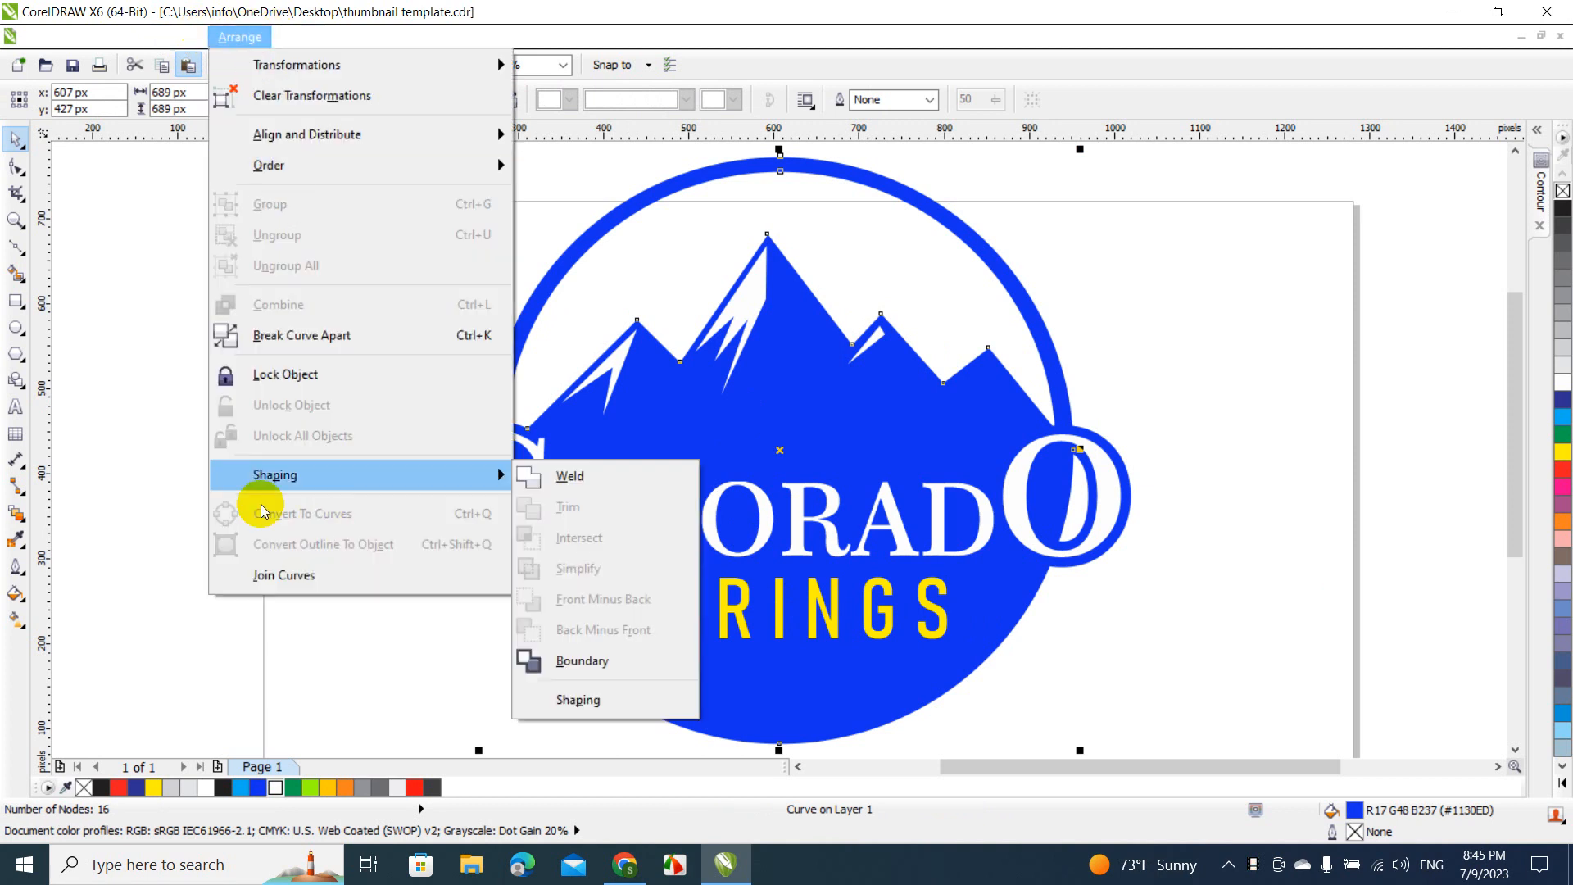
click(584, 662)
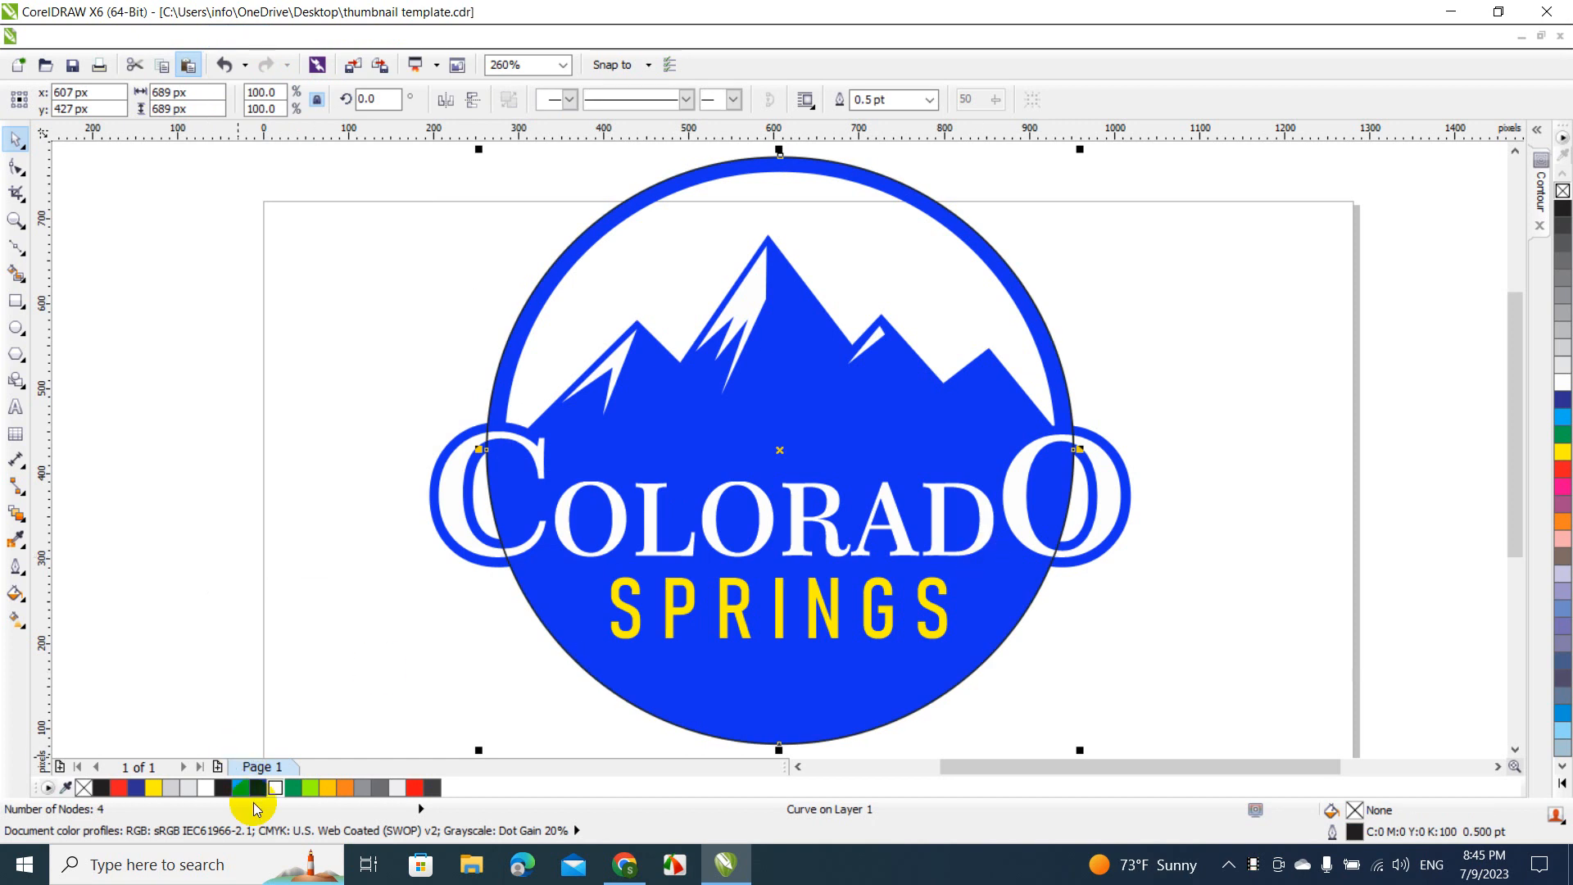
click(240, 787)
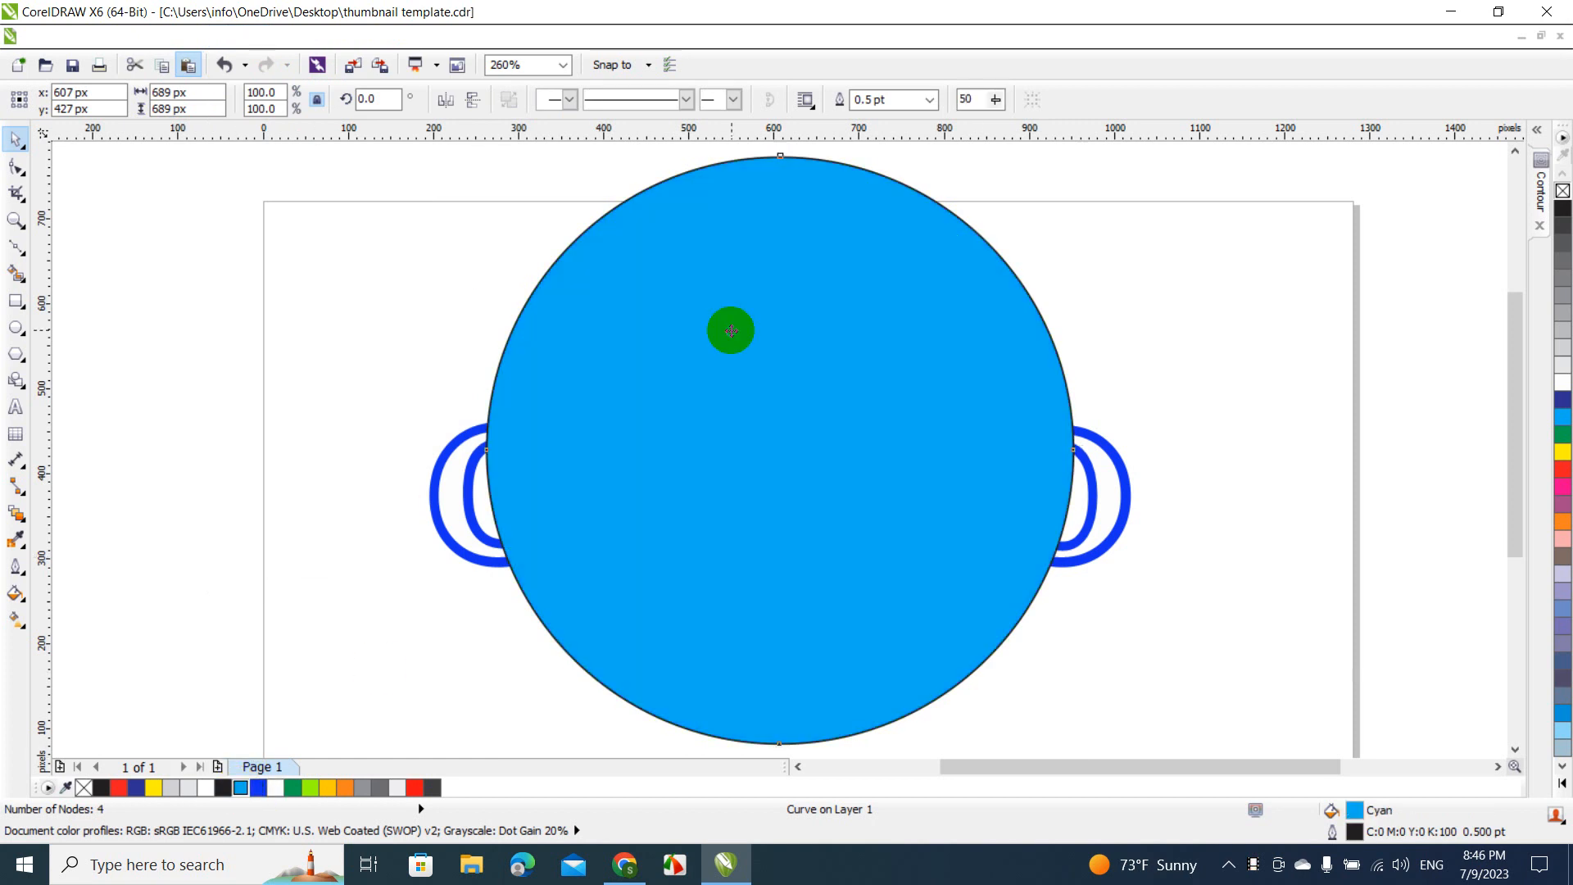
Send the cyan boundary circle to the back of the page and remove its outline.
right_click(731, 330)
mouse_move(779, 309)
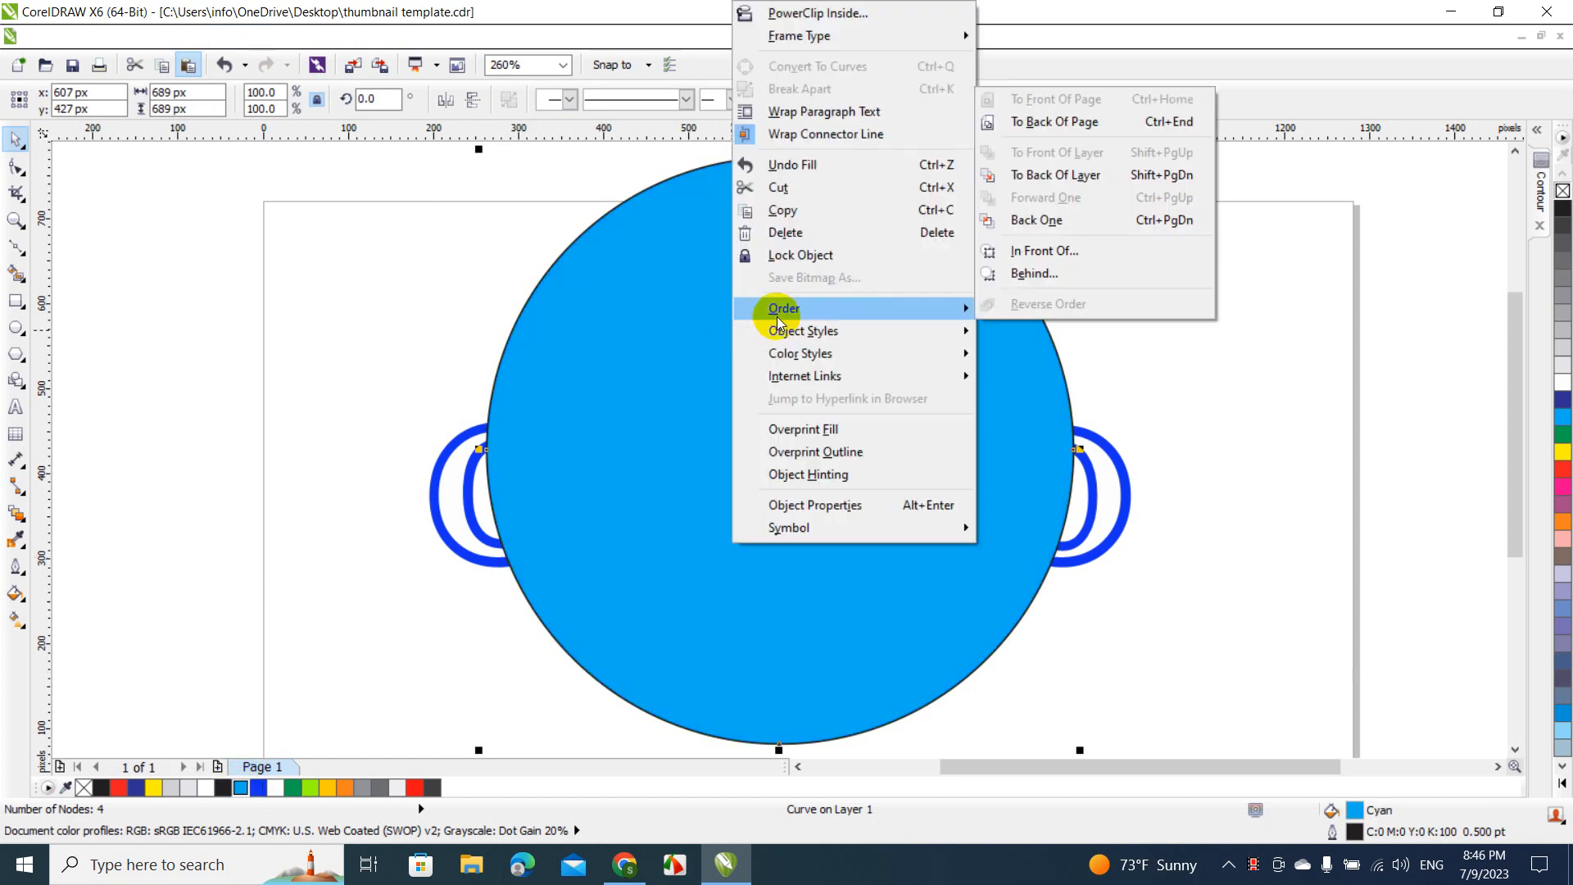
click(1108, 121)
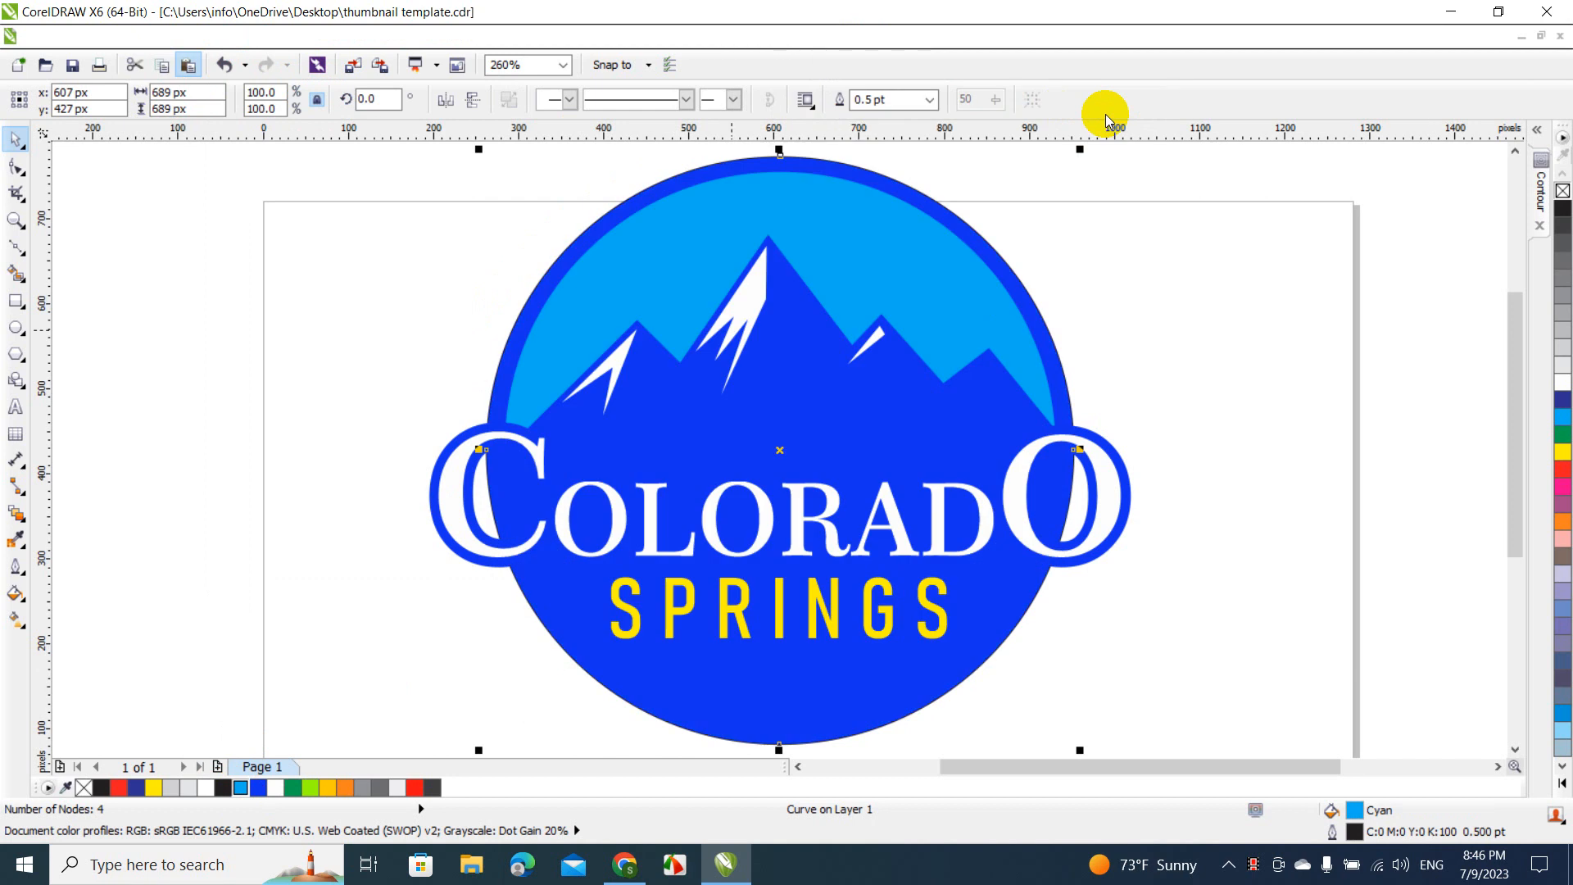
right_click(1564, 193)
click(1307, 326)
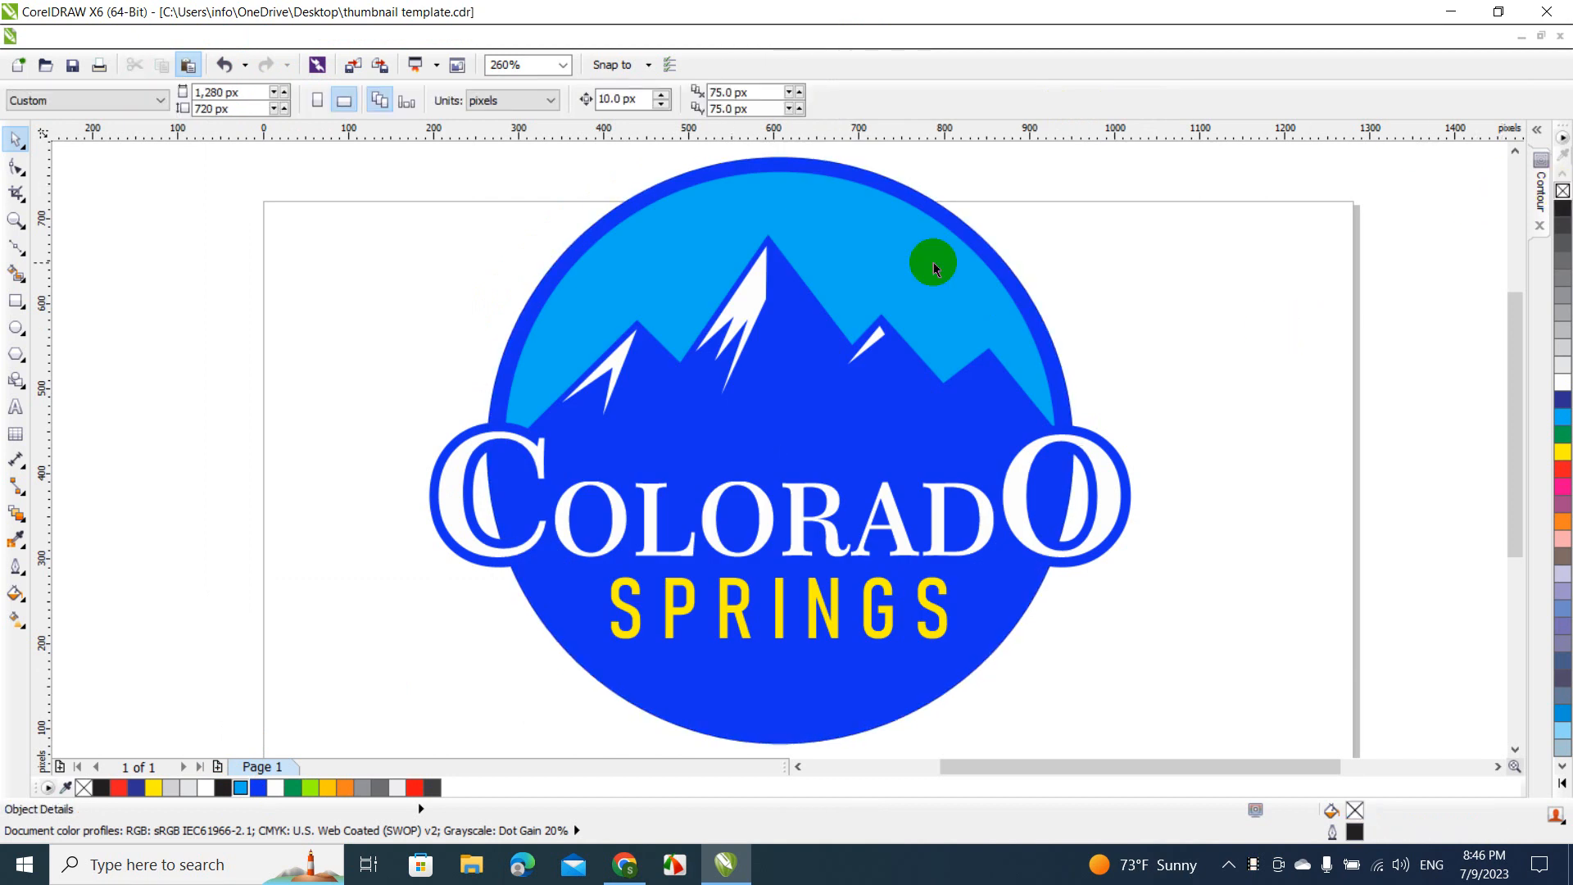
Change the fill of the background circle behind the mountains to yellow.
click(903, 264)
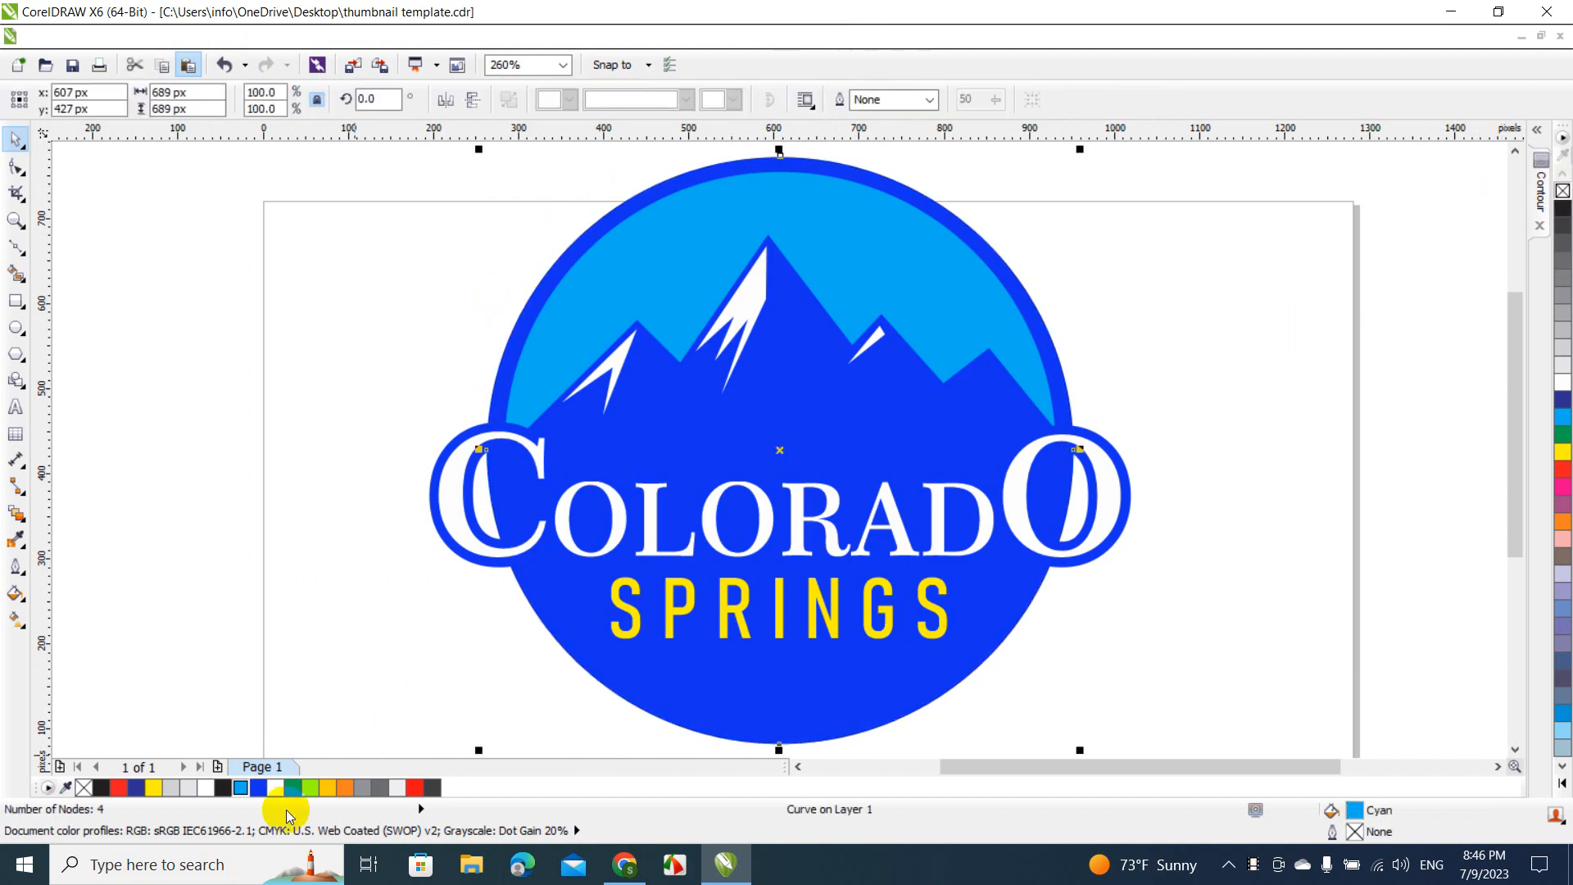
click(154, 787)
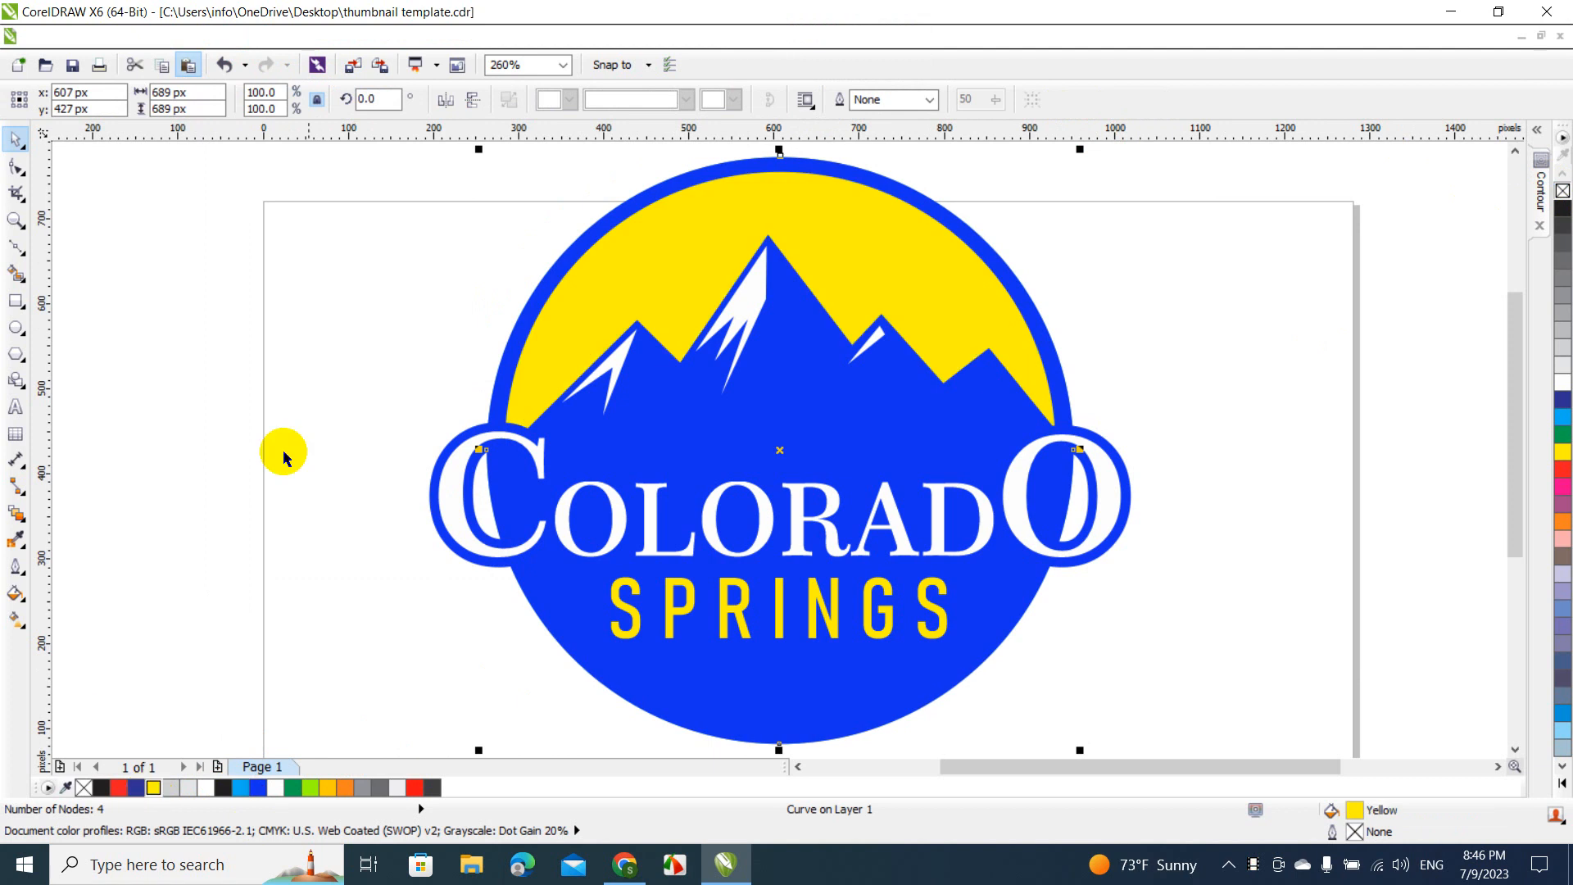
click(342, 384)
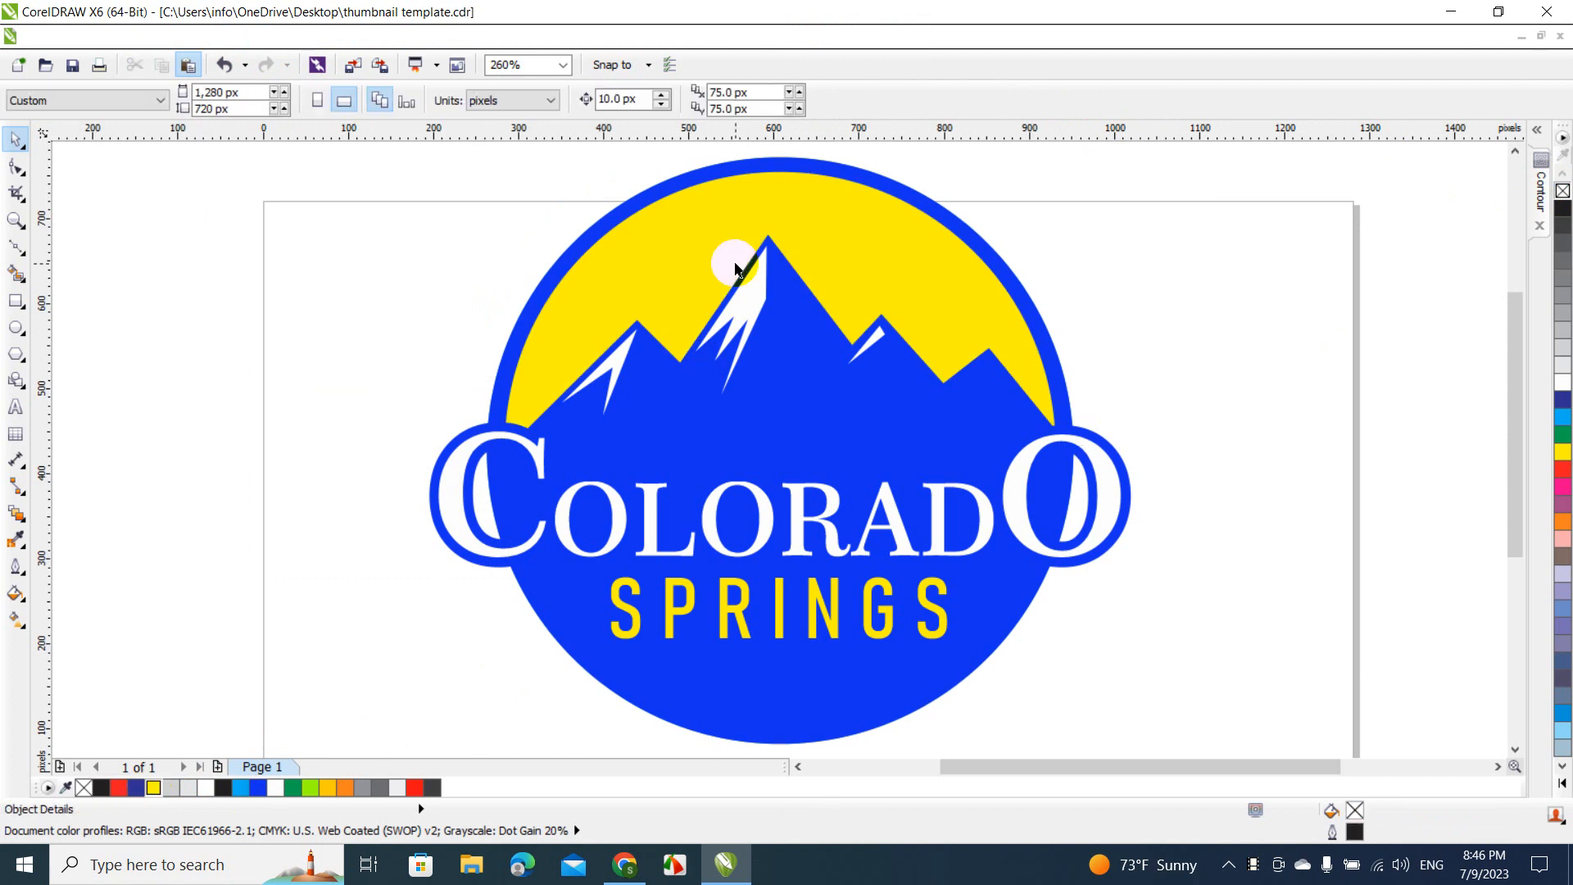